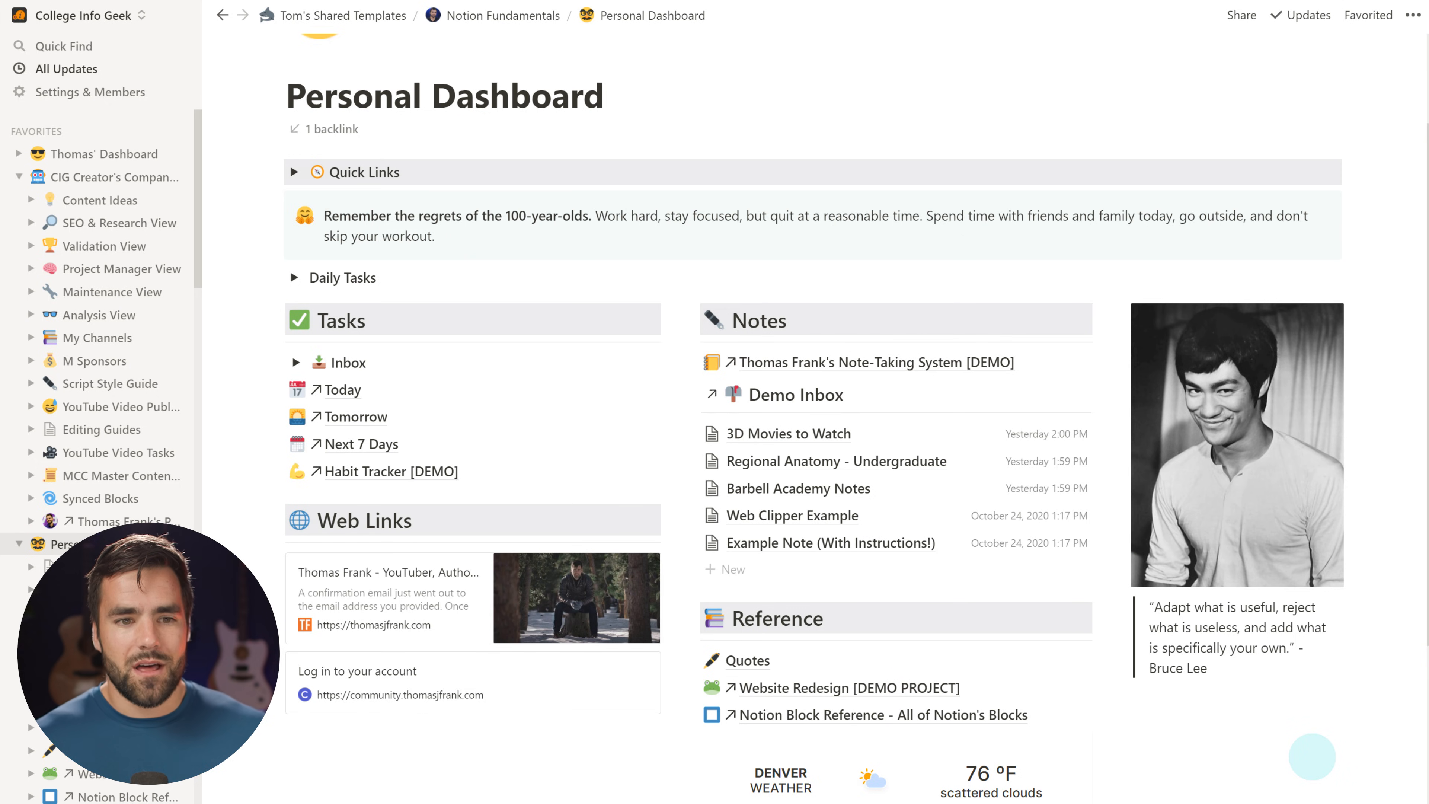
Open Thomas' Dashboard page and scroll through it for comparison
{"action": "scroll", "coordinate": [591, 374], "scroll_direction": "up", "scroll_amount": 2}
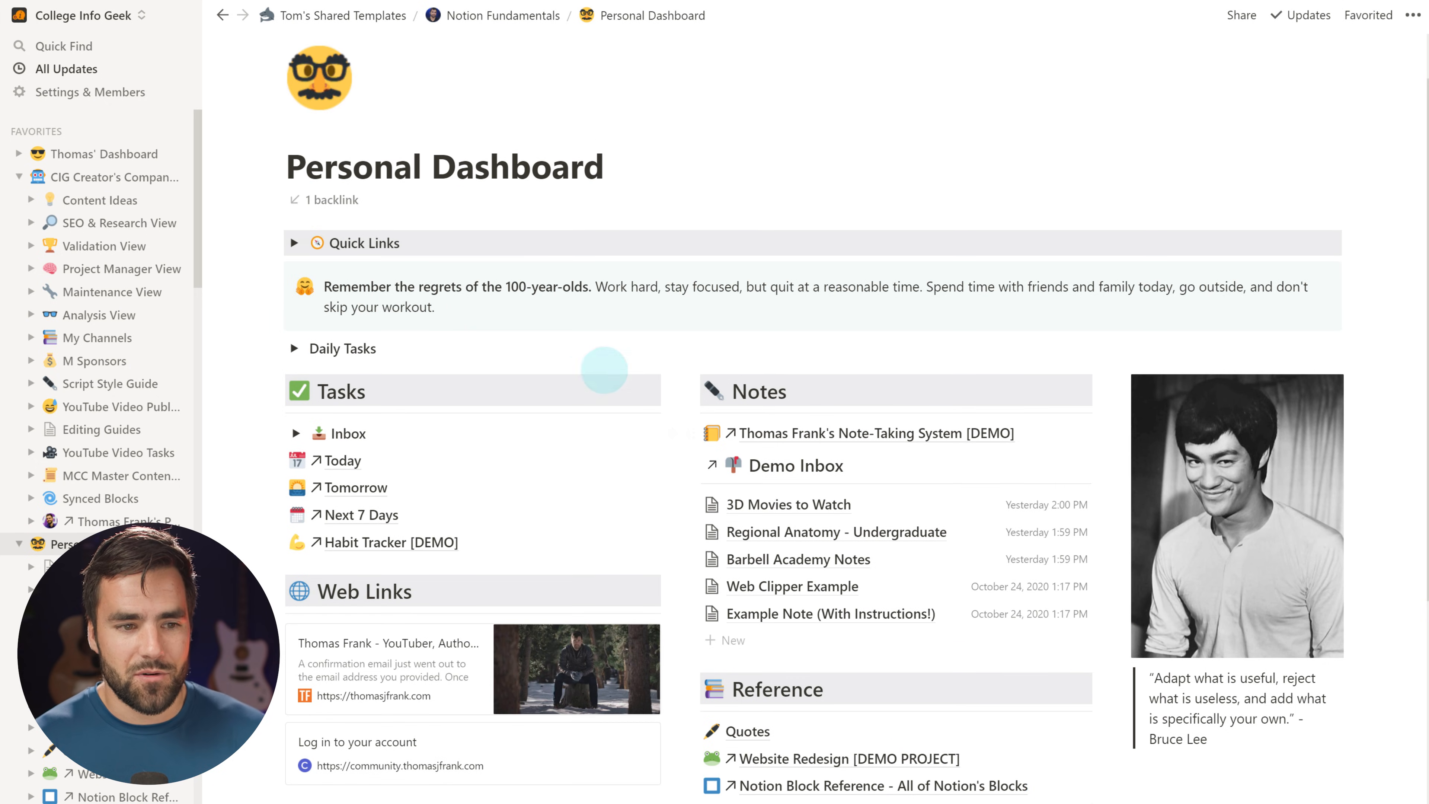
{"action": "left_click", "coordinate": [107, 153]}
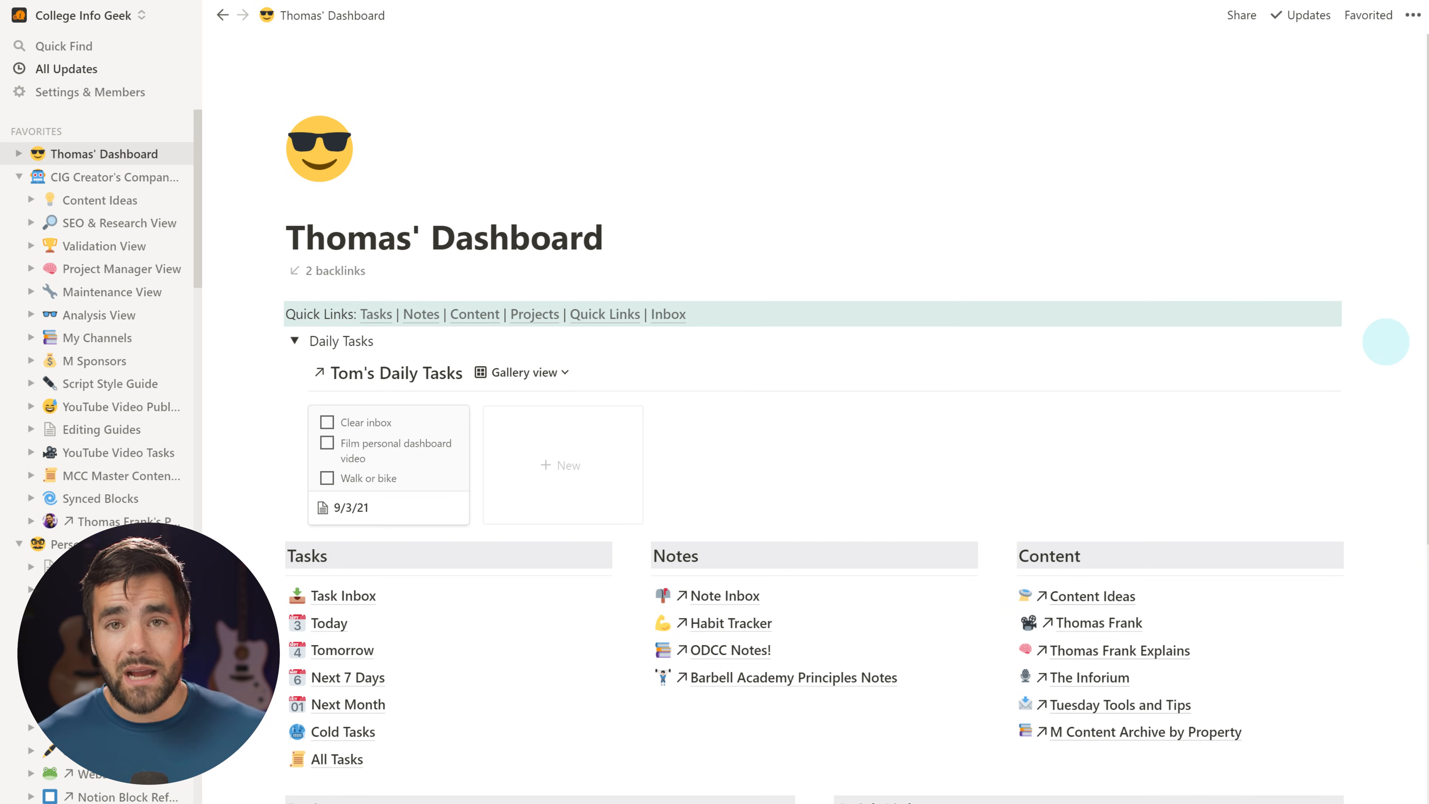
{"action": "scroll", "coordinate": [319, 463], "scroll_direction": "down", "scroll_amount": 4}
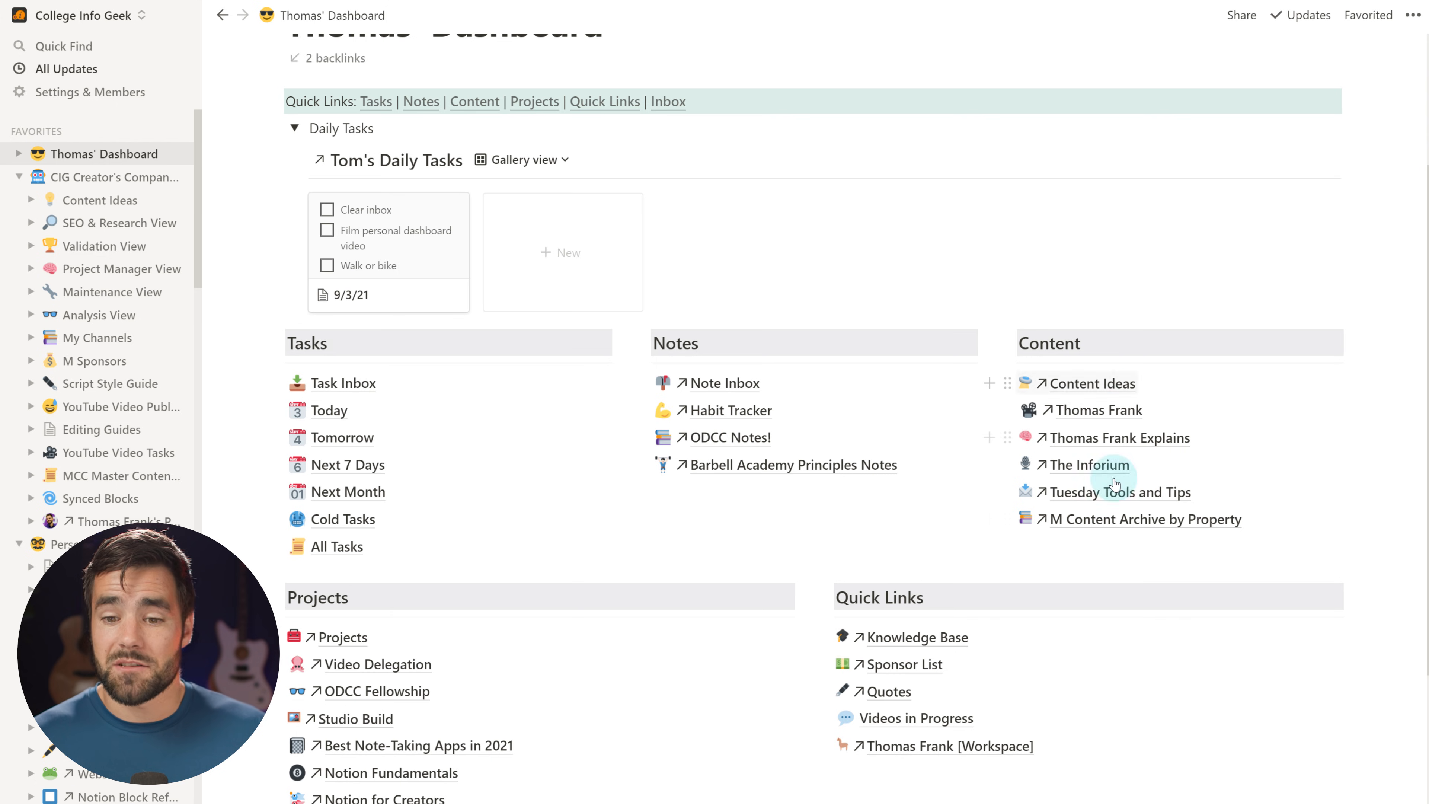
{"action": "scroll", "coordinate": [511, 470], "scroll_direction": "down", "scroll_amount": 1}
{"action": "scroll", "coordinate": [511, 470], "scroll_direction": "down", "scroll_amount": 2}
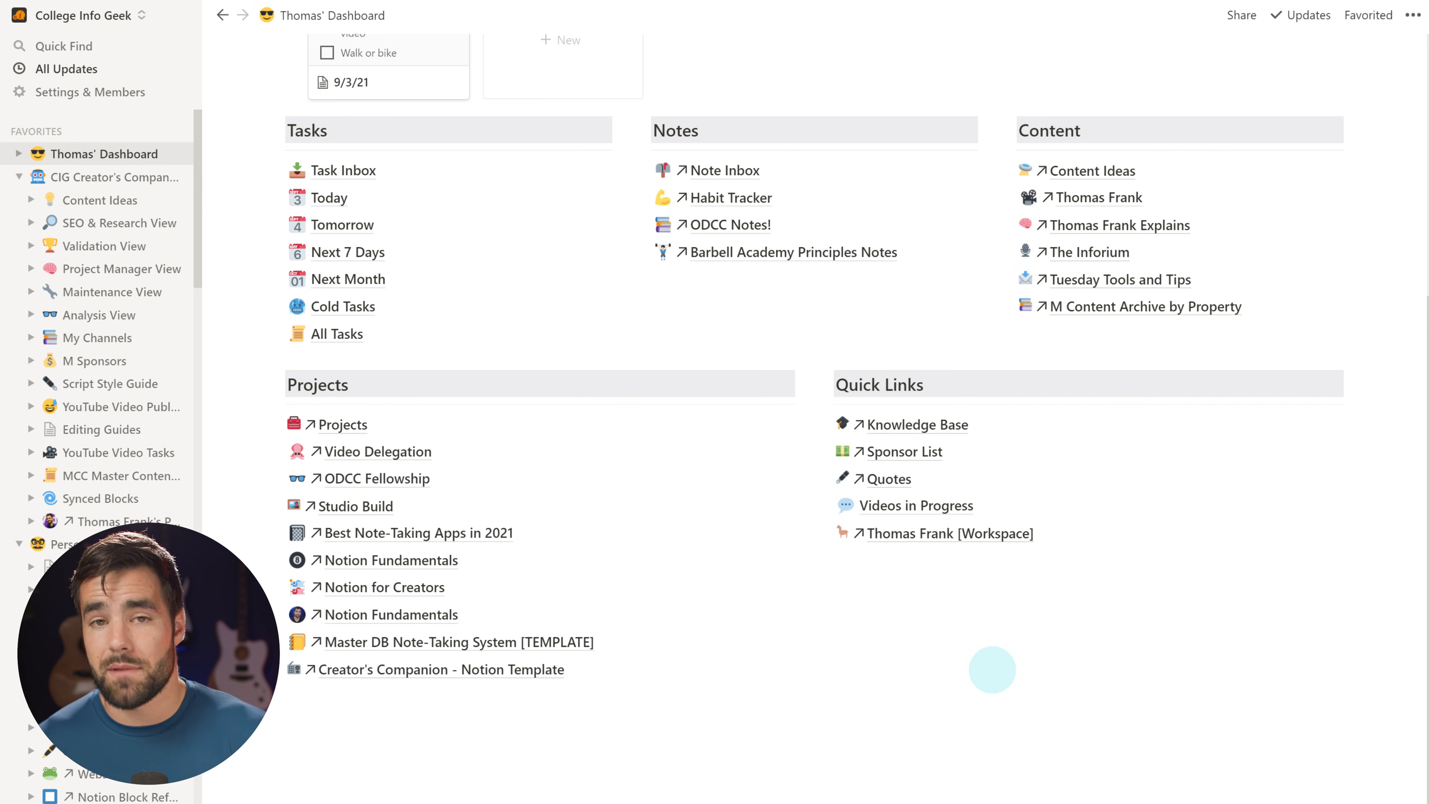
{"action": "scroll", "coordinate": [985, 622], "scroll_direction": "up", "scroll_amount": 2}
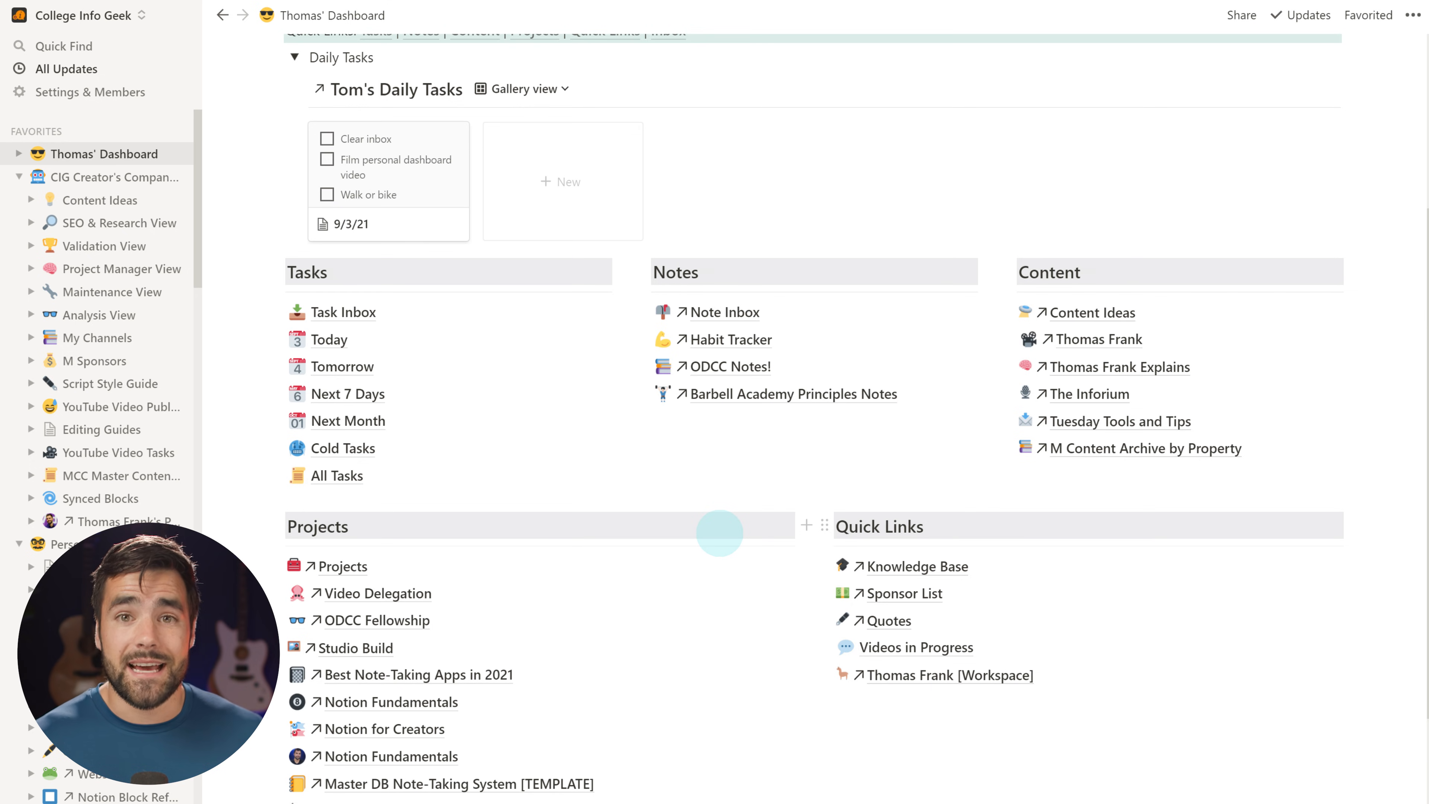
{"action": "scroll", "coordinate": [720, 533], "scroll_direction": "up", "scroll_amount": 3}
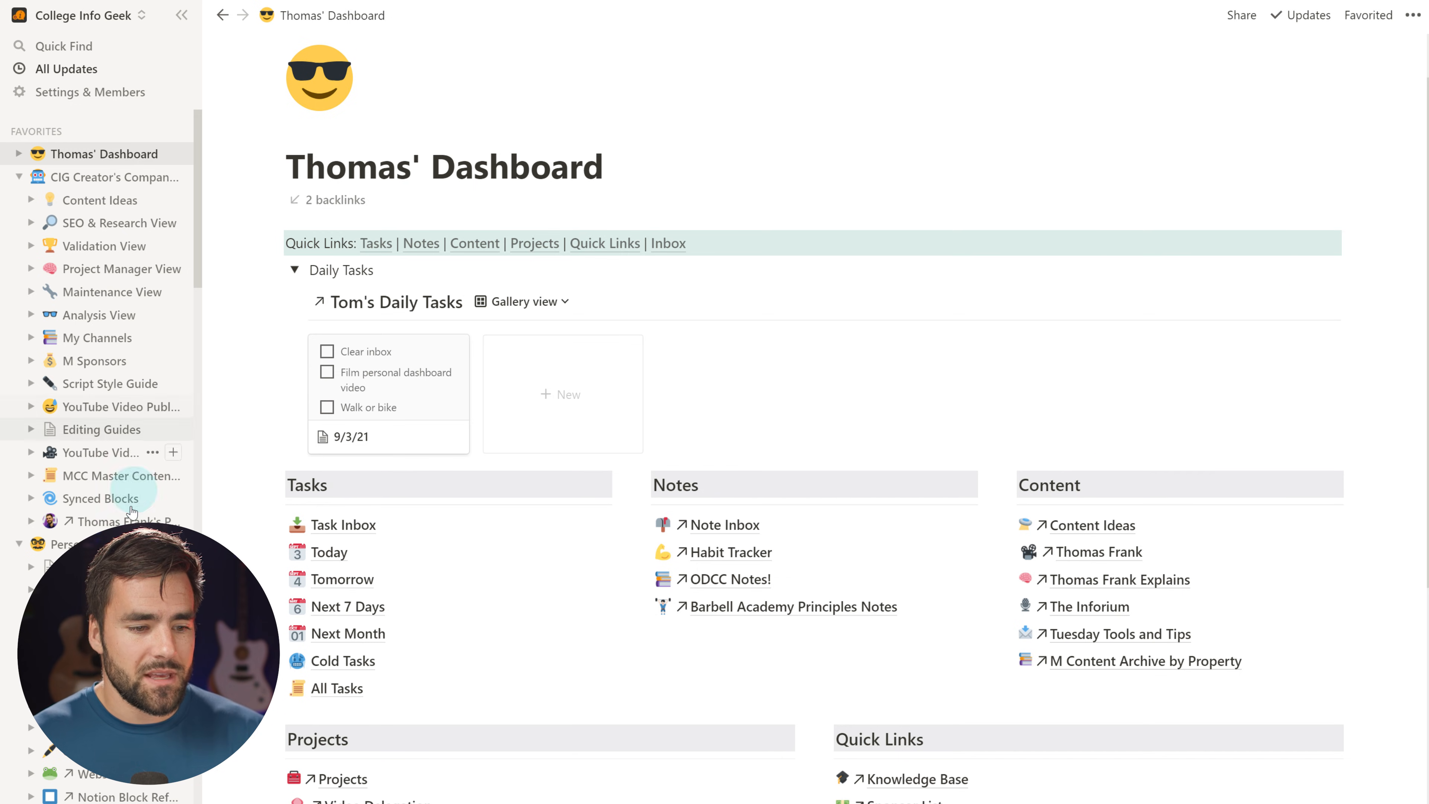
Return to the Personal Dashboard and expand its Inbox toggle to show the tasks
{"action": "left_click", "coordinate": [65, 543]}
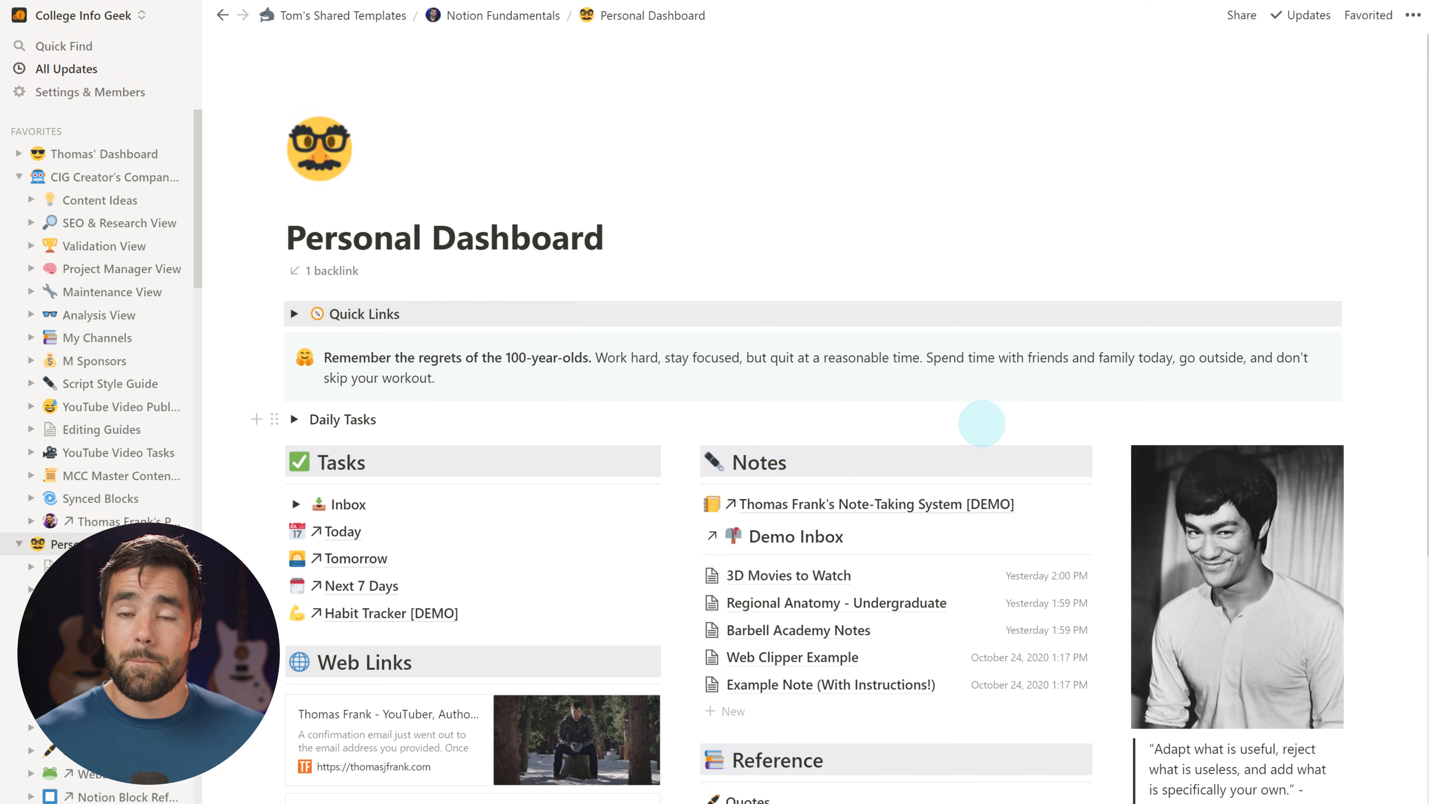
{"action": "scroll", "coordinate": [982, 423], "scroll_direction": "down", "scroll_amount": 1}
{"action": "scroll", "coordinate": [983, 429], "scroll_direction": "down", "scroll_amount": 1}
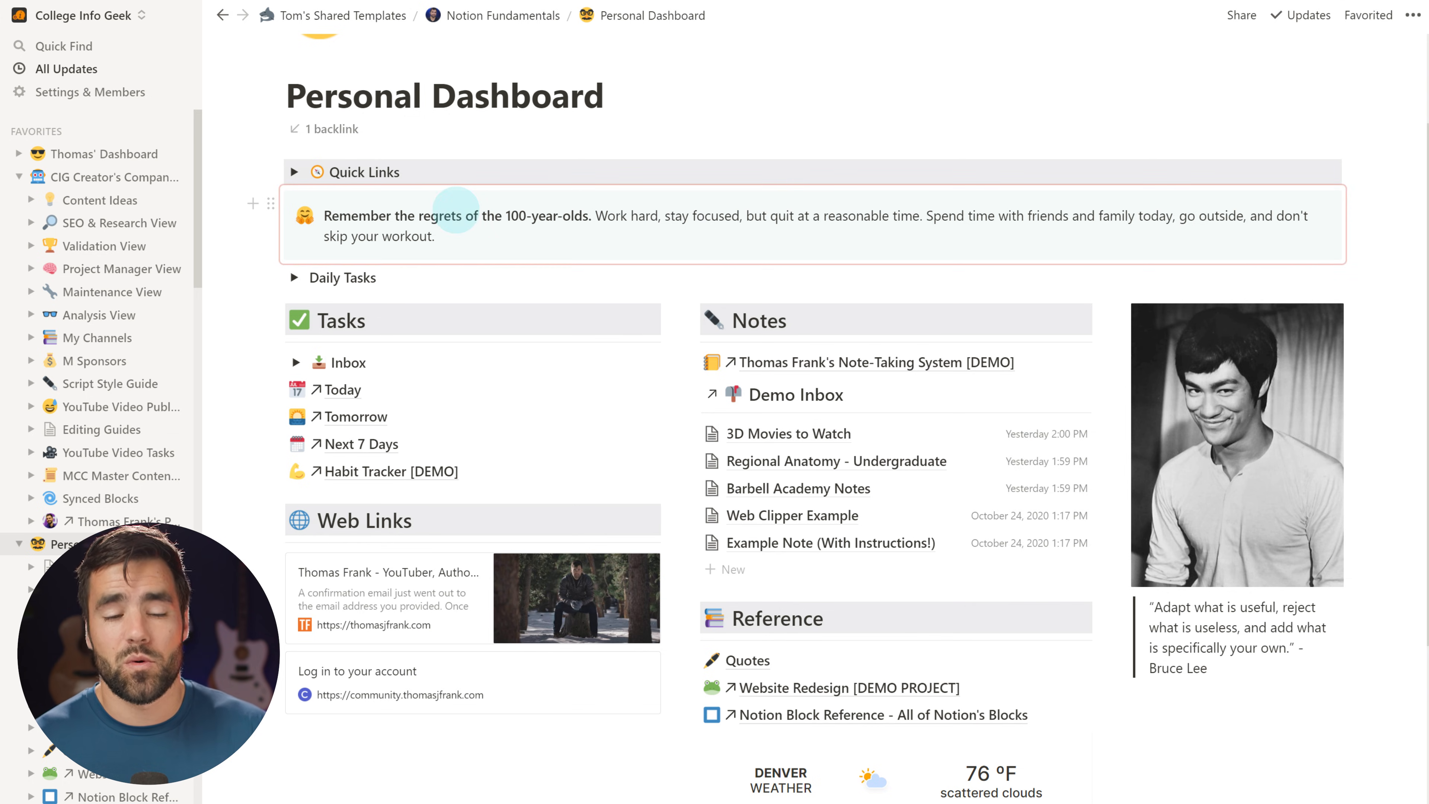
{"action": "scroll", "coordinate": [457, 210], "scroll_direction": "down", "scroll_amount": 1}
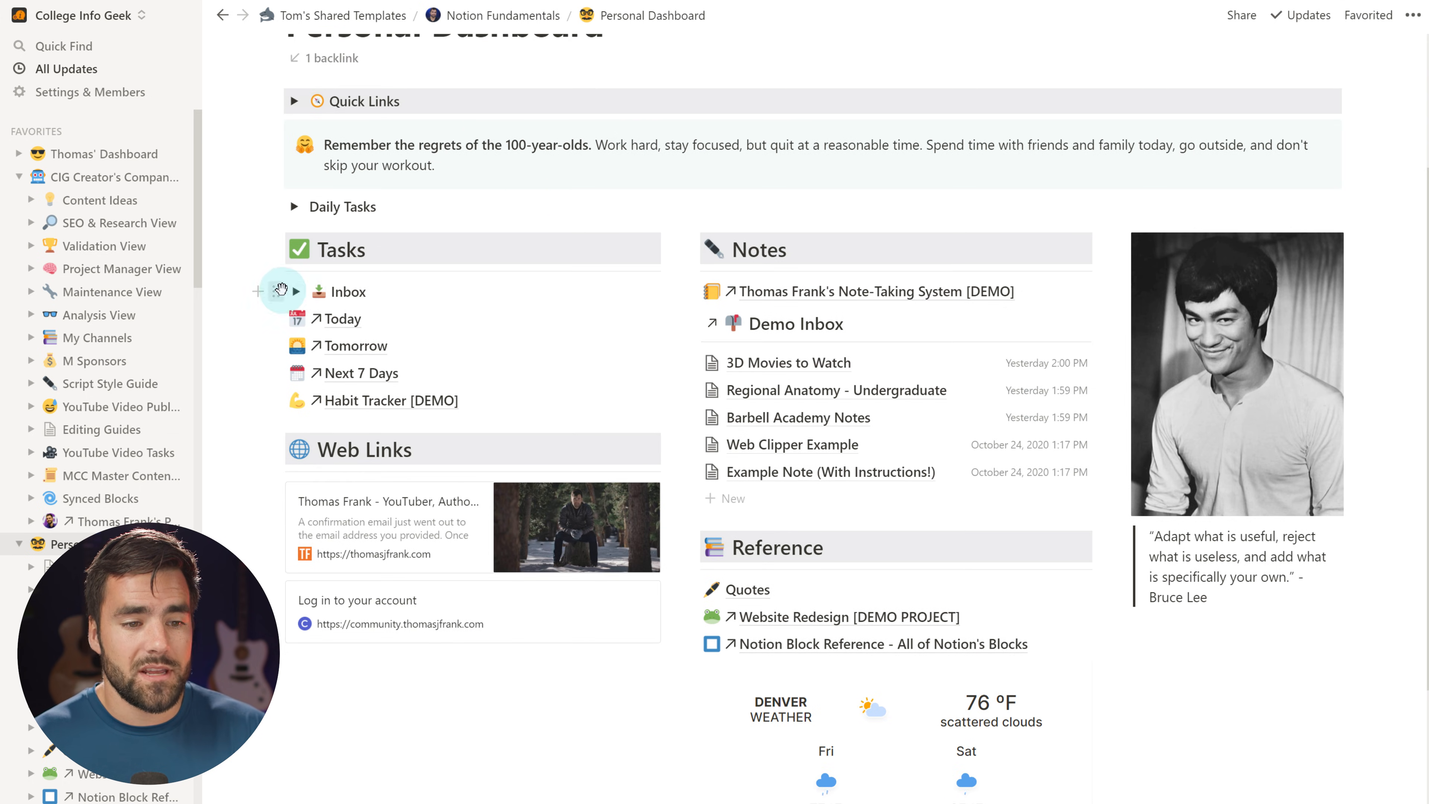
{"action": "left_click", "coordinate": [295, 291]}
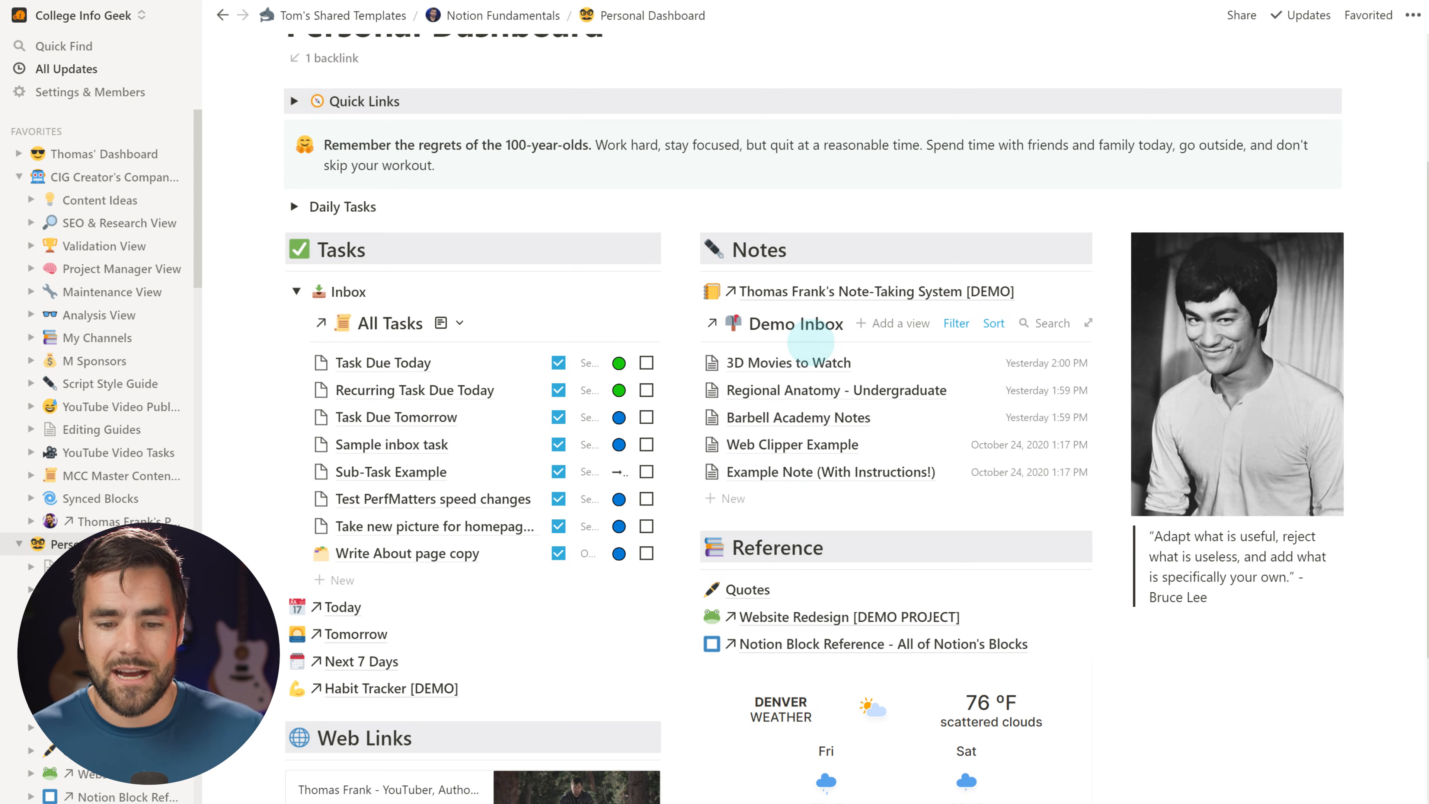
Look over the Inbox tasks, then open the CIG Creator's Companion page
{"action": "scroll", "coordinate": [822, 344], "scroll_direction": "down", "scroll_amount": 1}
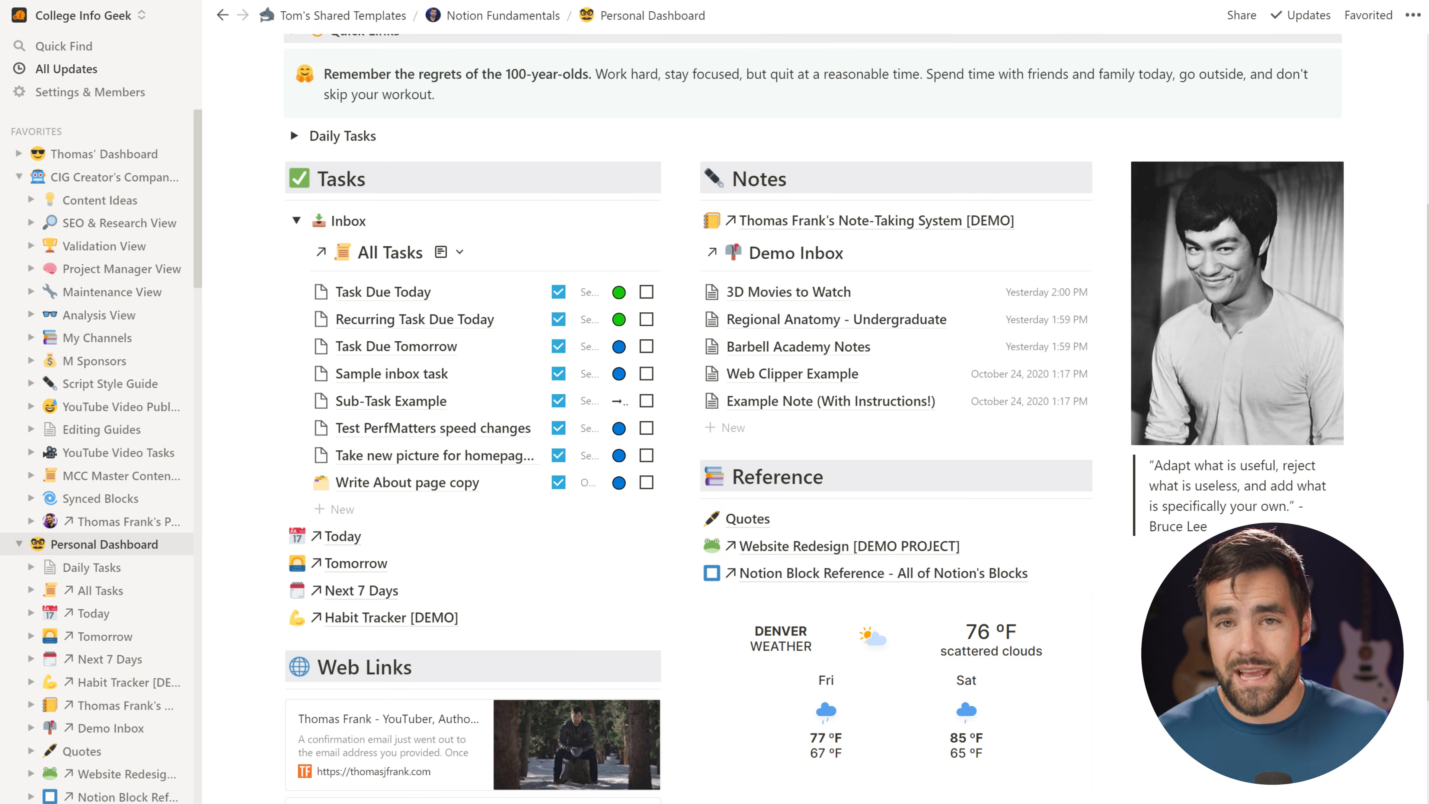
{"action": "scroll", "coordinate": [753, 332], "scroll_direction": "down", "scroll_amount": 1}
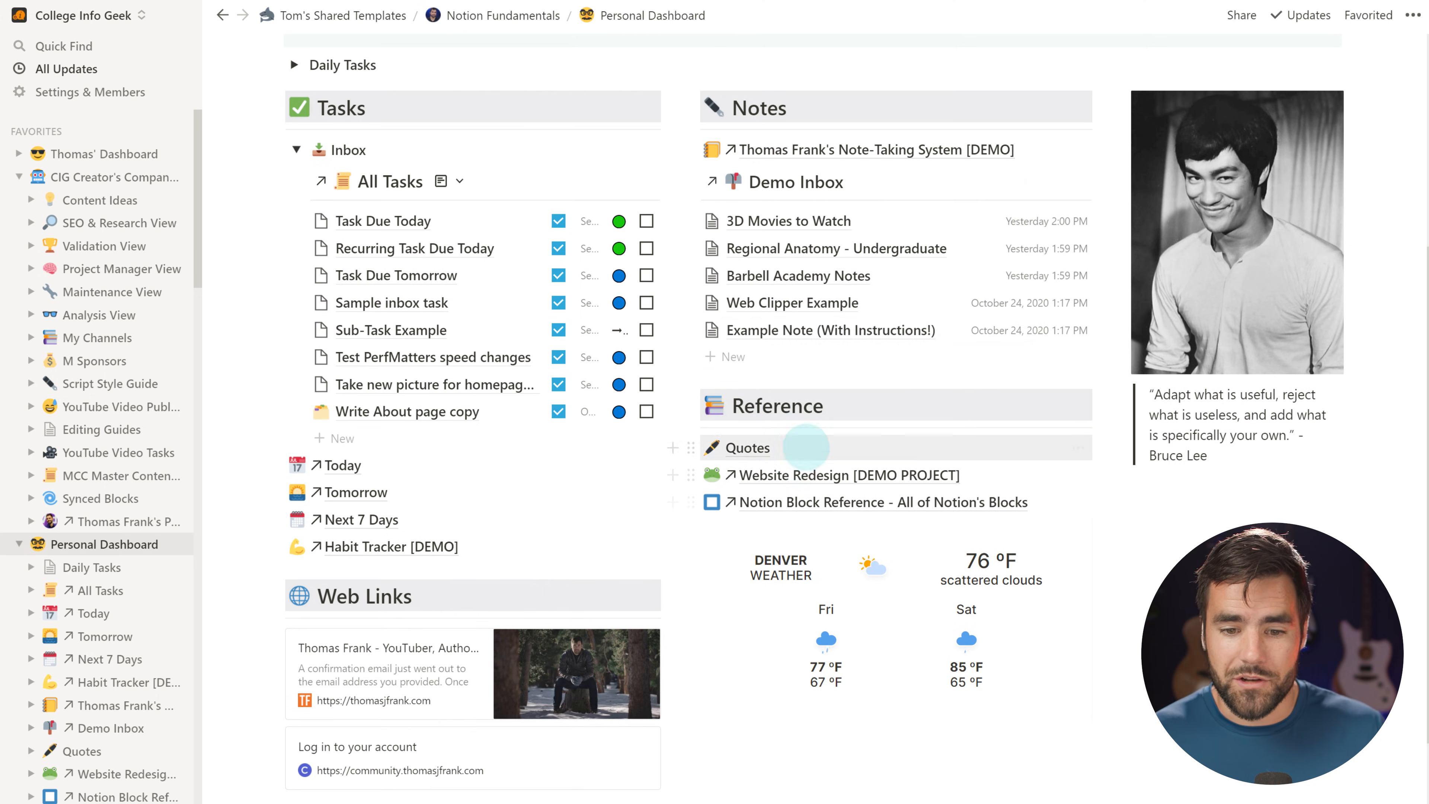
{"action": "scroll", "coordinate": [753, 447], "scroll_direction": "down", "scroll_amount": 1}
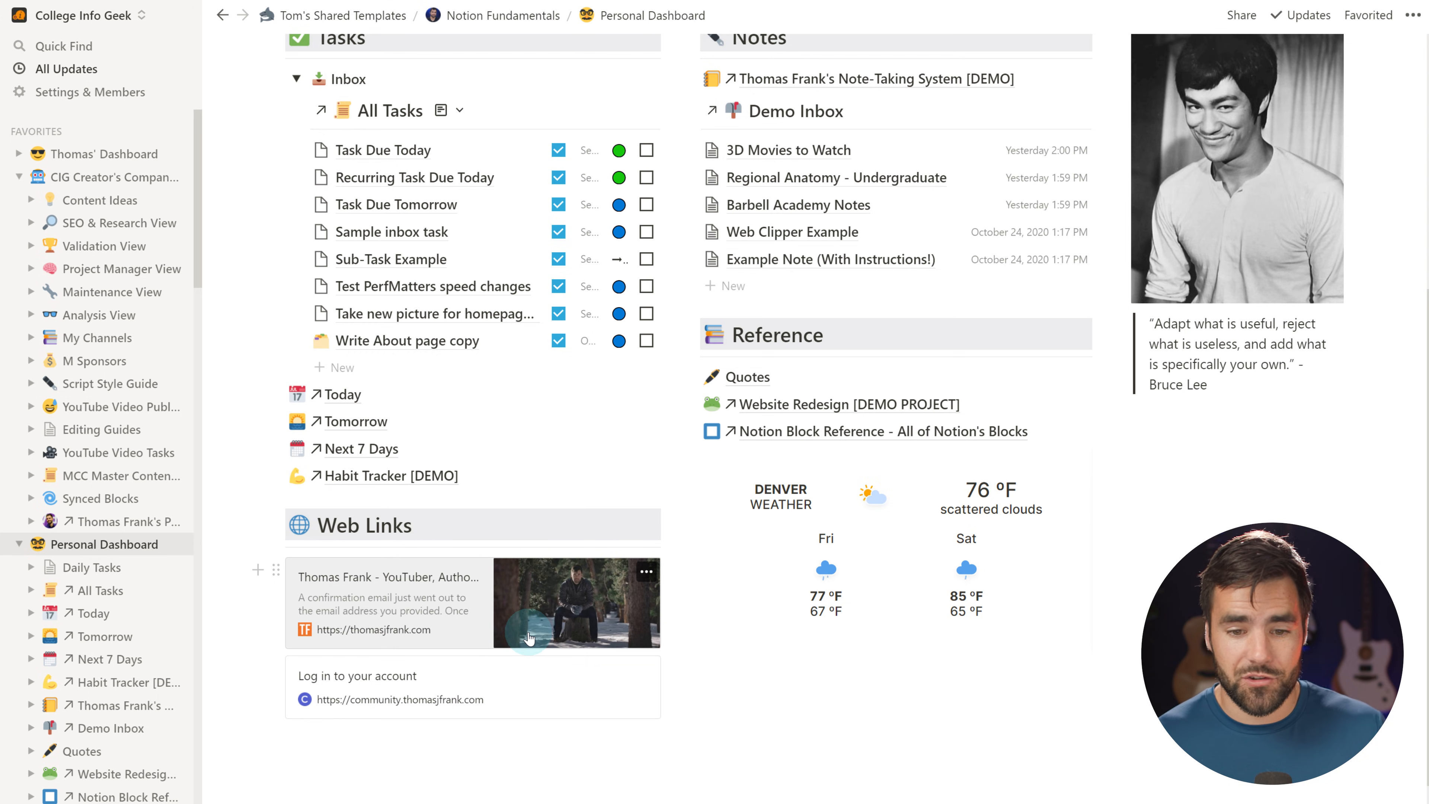
{"action": "scroll", "coordinate": [1238, 422], "scroll_direction": "up", "scroll_amount": 4}
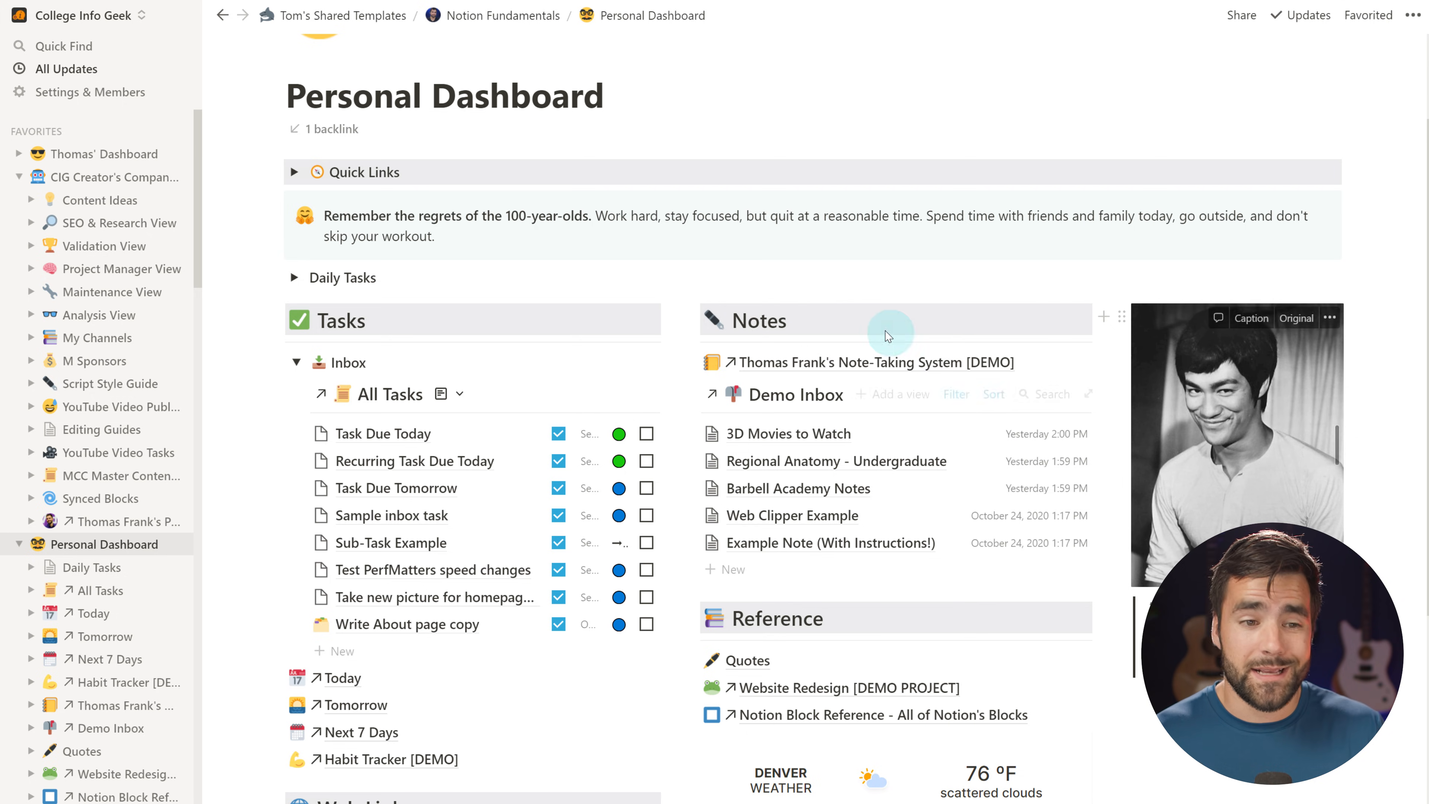
{"action": "left_click", "coordinate": [112, 177]}
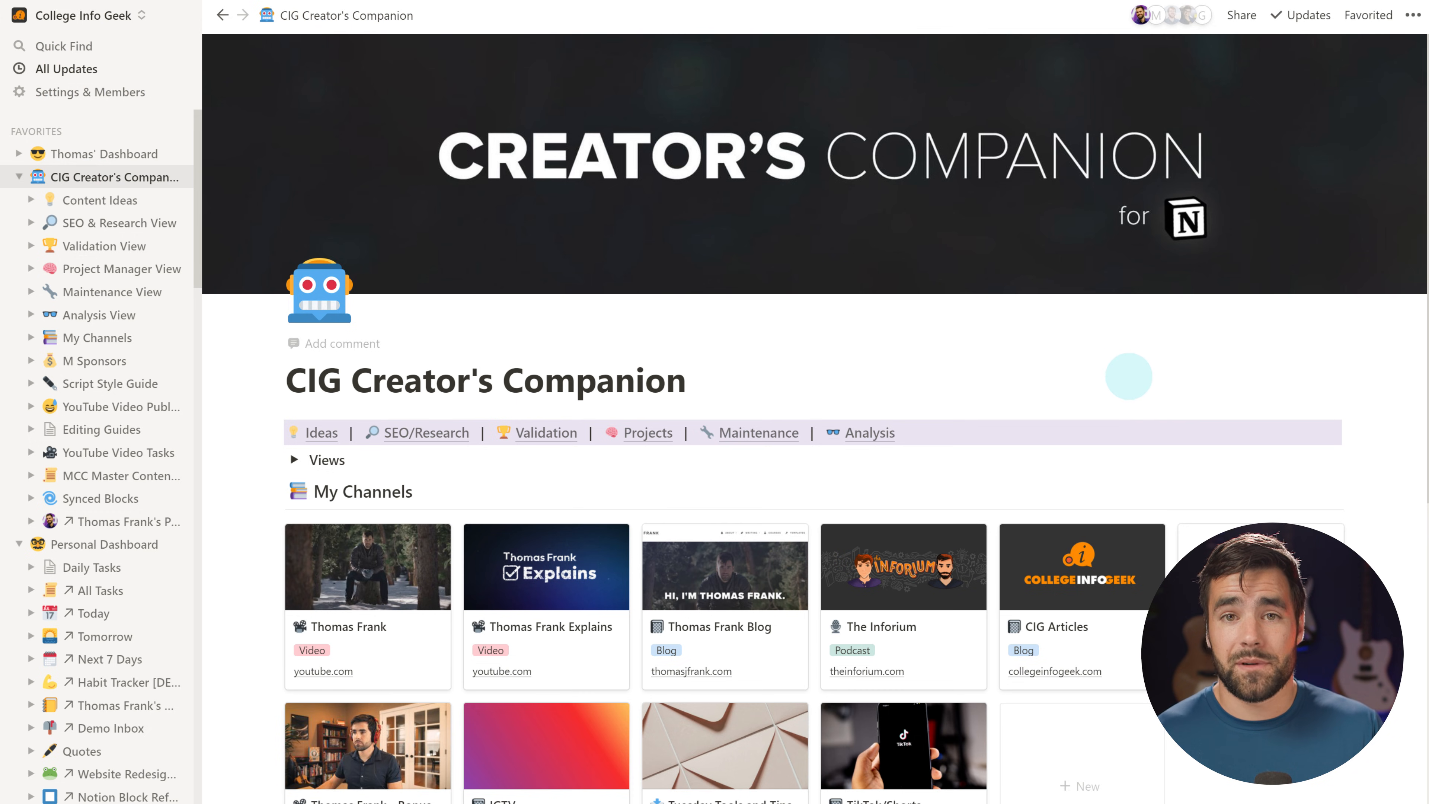
Open the Thomas Frank Explains channel card as a full page
{"action": "scroll", "coordinate": [1394, 377], "scroll_direction": "down", "scroll_amount": 4}
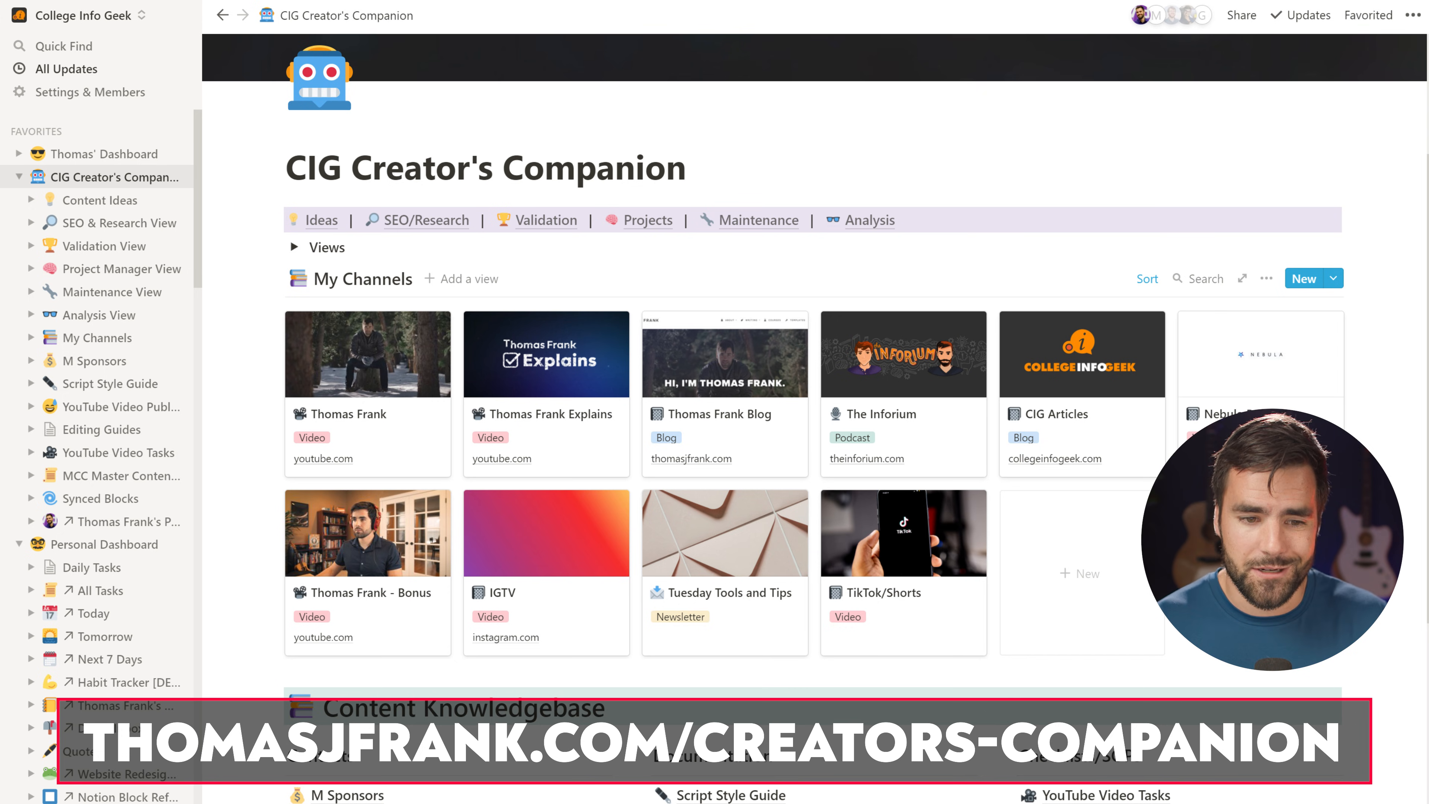
{"action": "left_click", "coordinate": [523, 371]}
{"action": "left_click", "coordinate": [363, 76]}
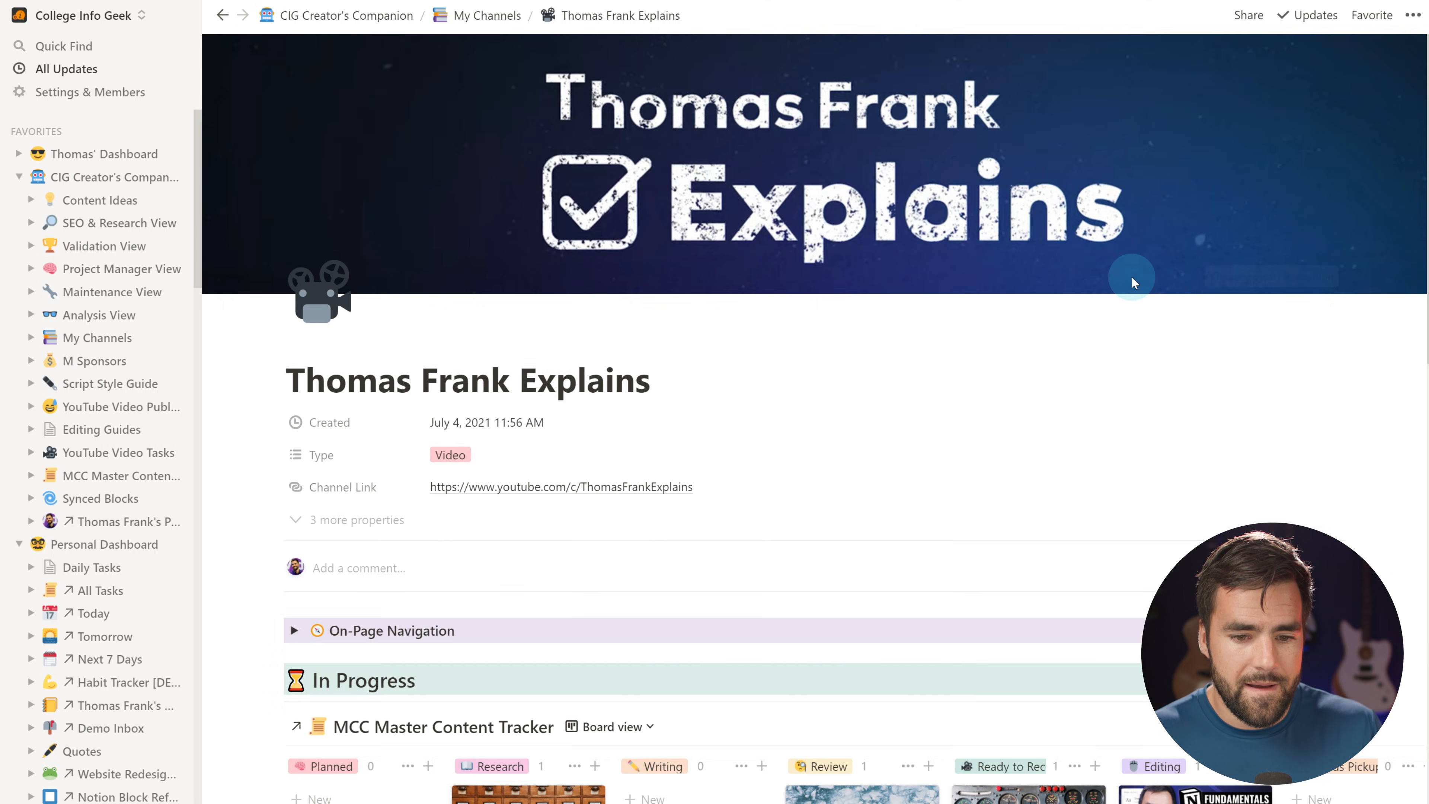
Open the personal dashboard video project as a page, then its Personal Dashboard example
{"action": "scroll", "coordinate": [1131, 277], "scroll_direction": "down", "scroll_amount": 4}
{"action": "scroll", "coordinate": [1132, 277], "scroll_direction": "down", "scroll_amount": 3}
{"action": "left_click_drag", "start_coordinate": [715, 501], "coordinate": [884, 501]}
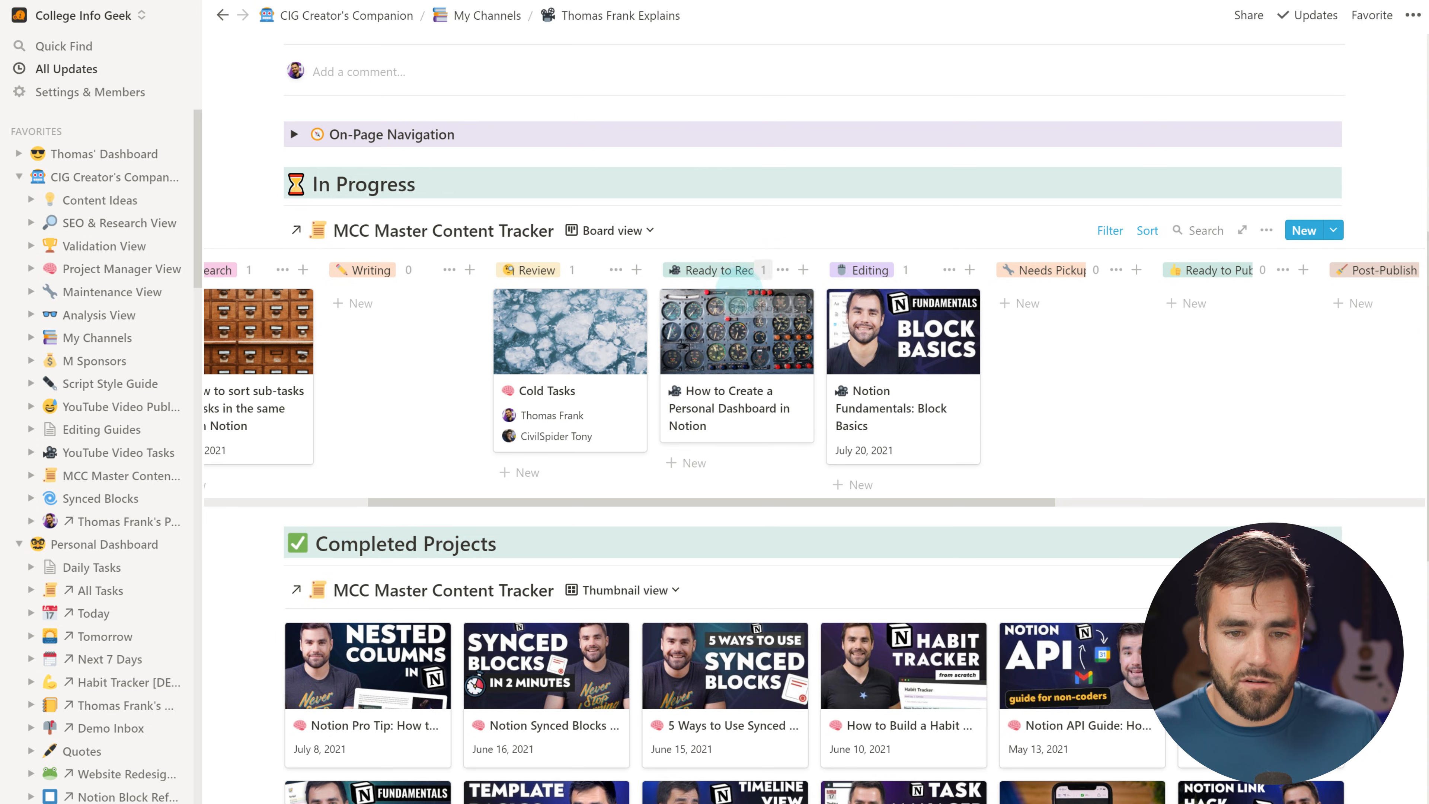
{"action": "left_click", "coordinate": [732, 349]}
{"action": "left_click", "coordinate": [349, 79]}
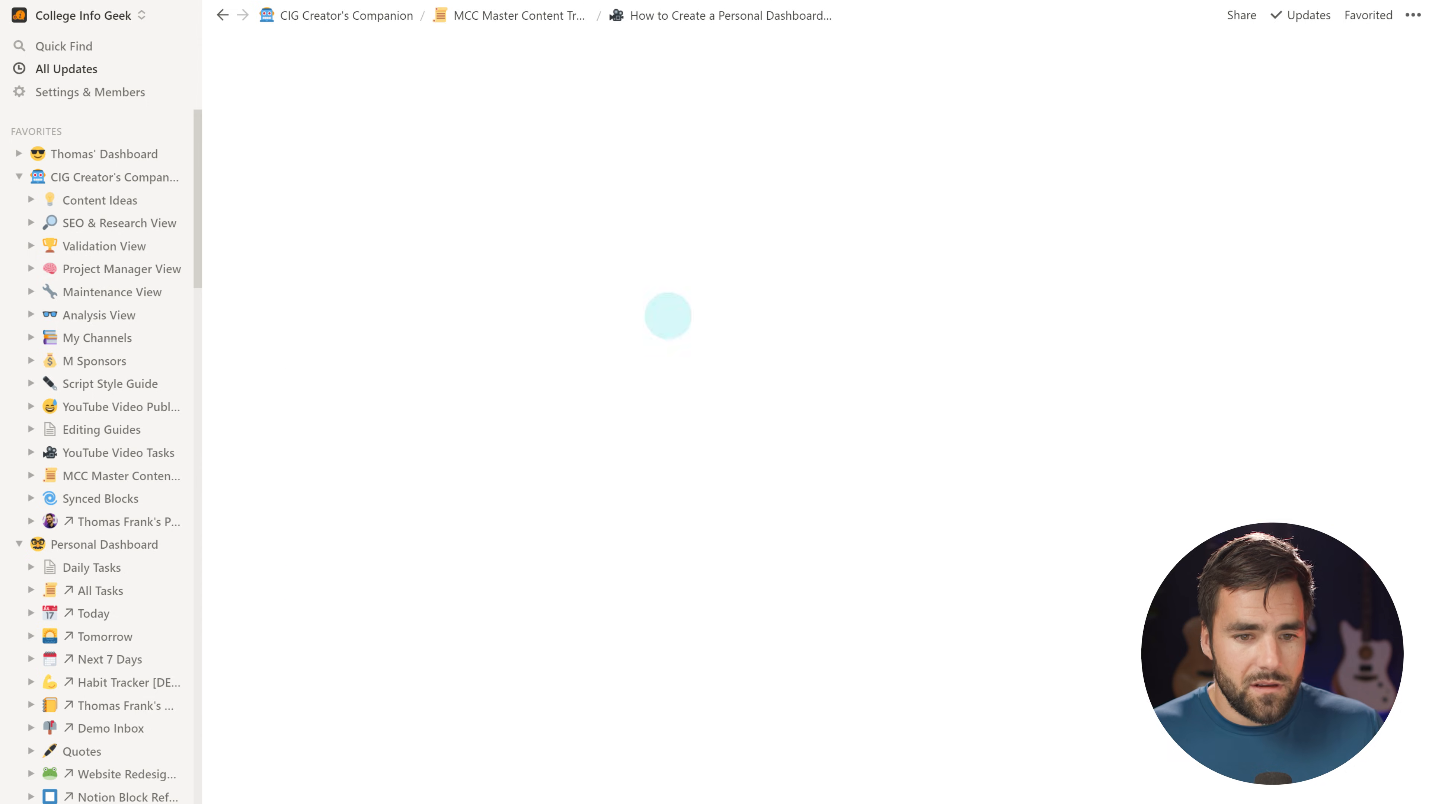
{"action": "scroll", "coordinate": [682, 389], "scroll_direction": "down", "scroll_amount": 15}
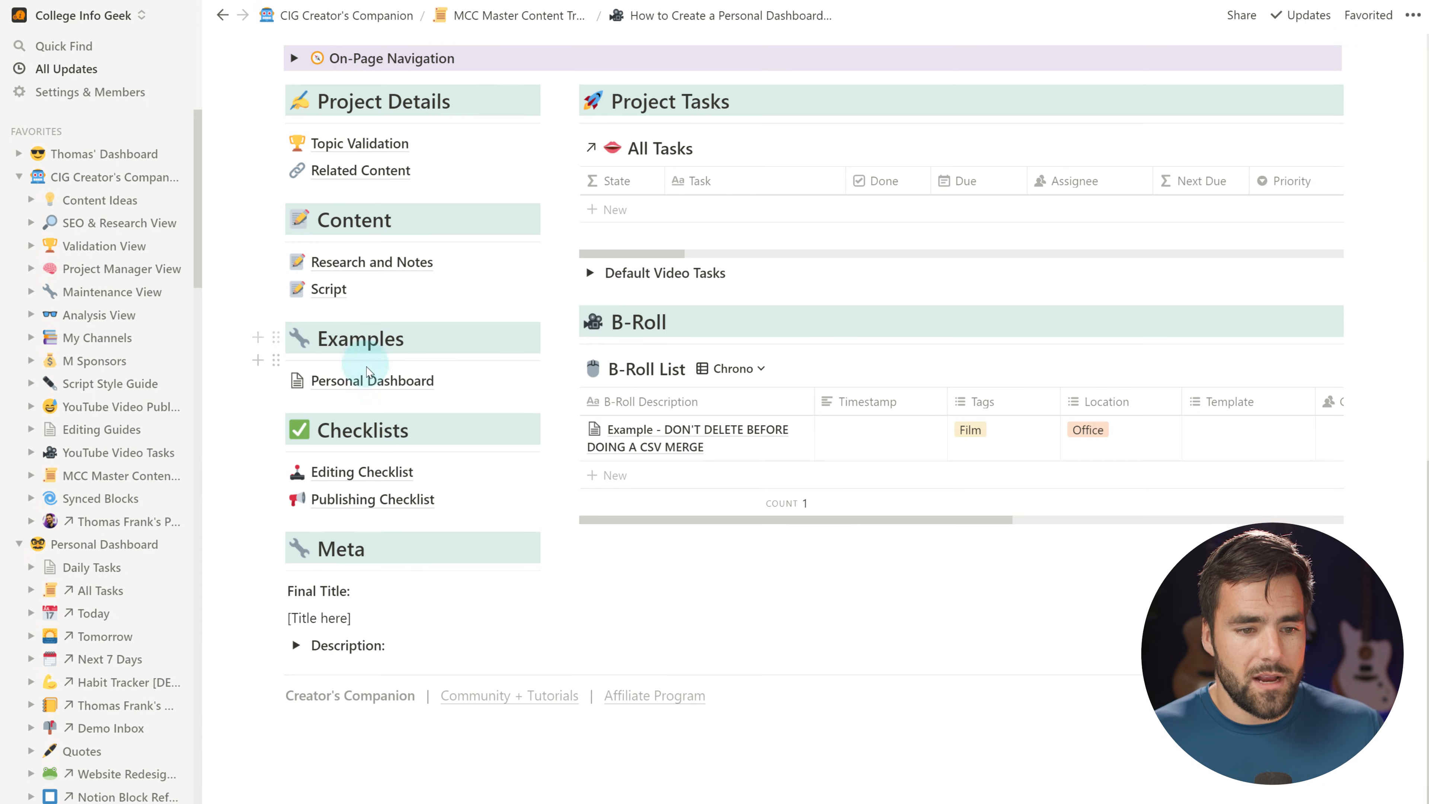
{"action": "left_click", "coordinate": [369, 380]}
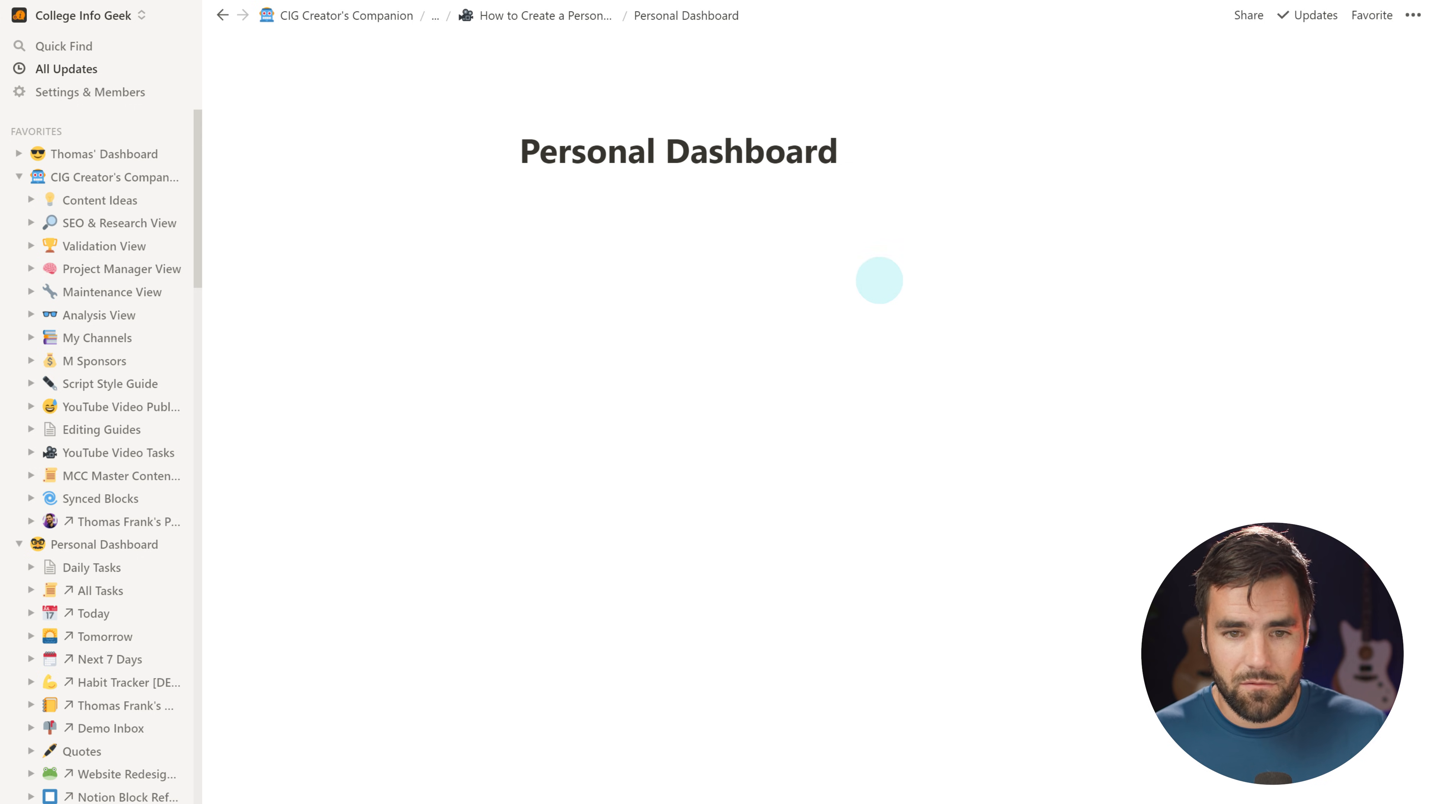
Switch the Personal Dashboard page to full width
{"action": "left_click", "coordinate": [1413, 15]}
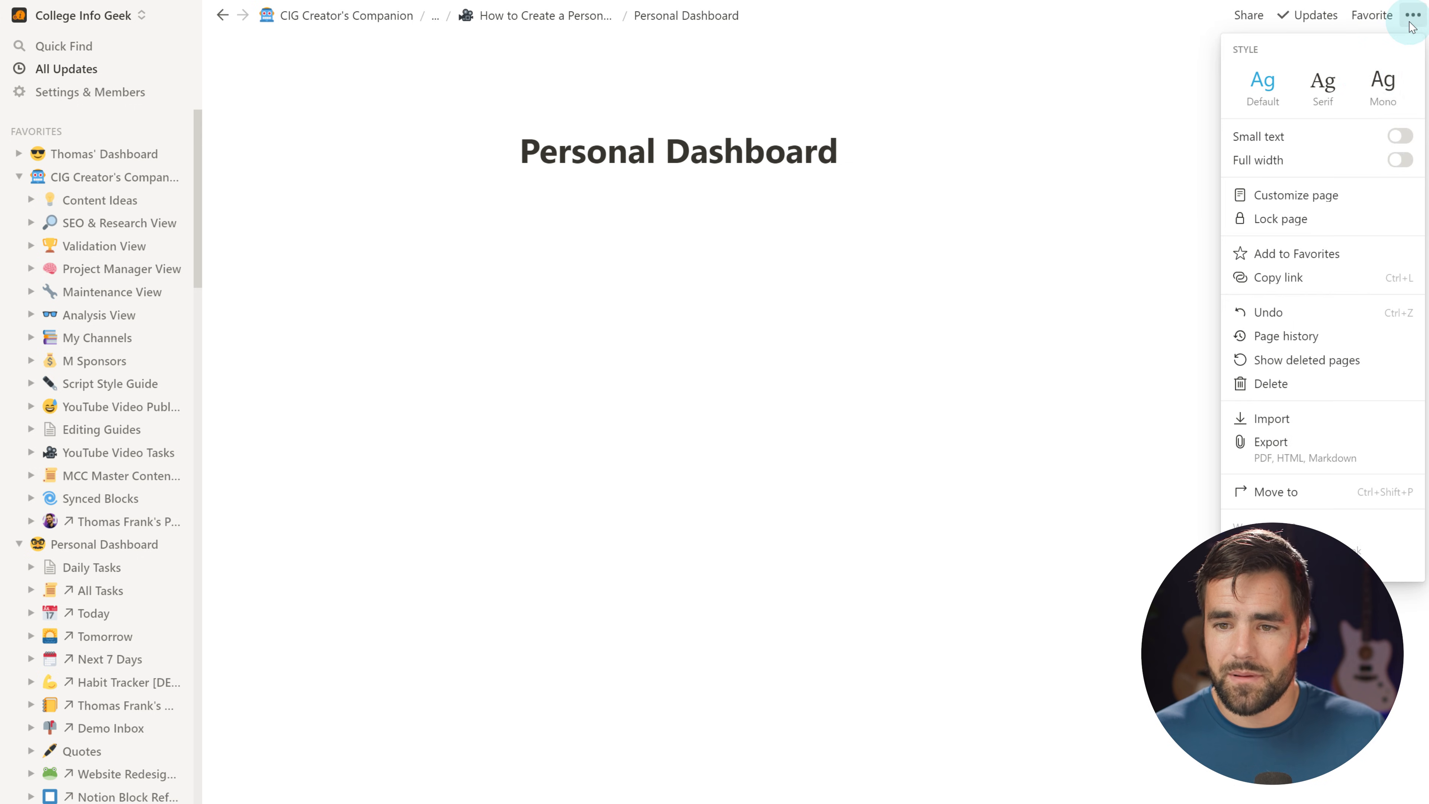
{"action": "left_click", "coordinate": [1400, 161]}
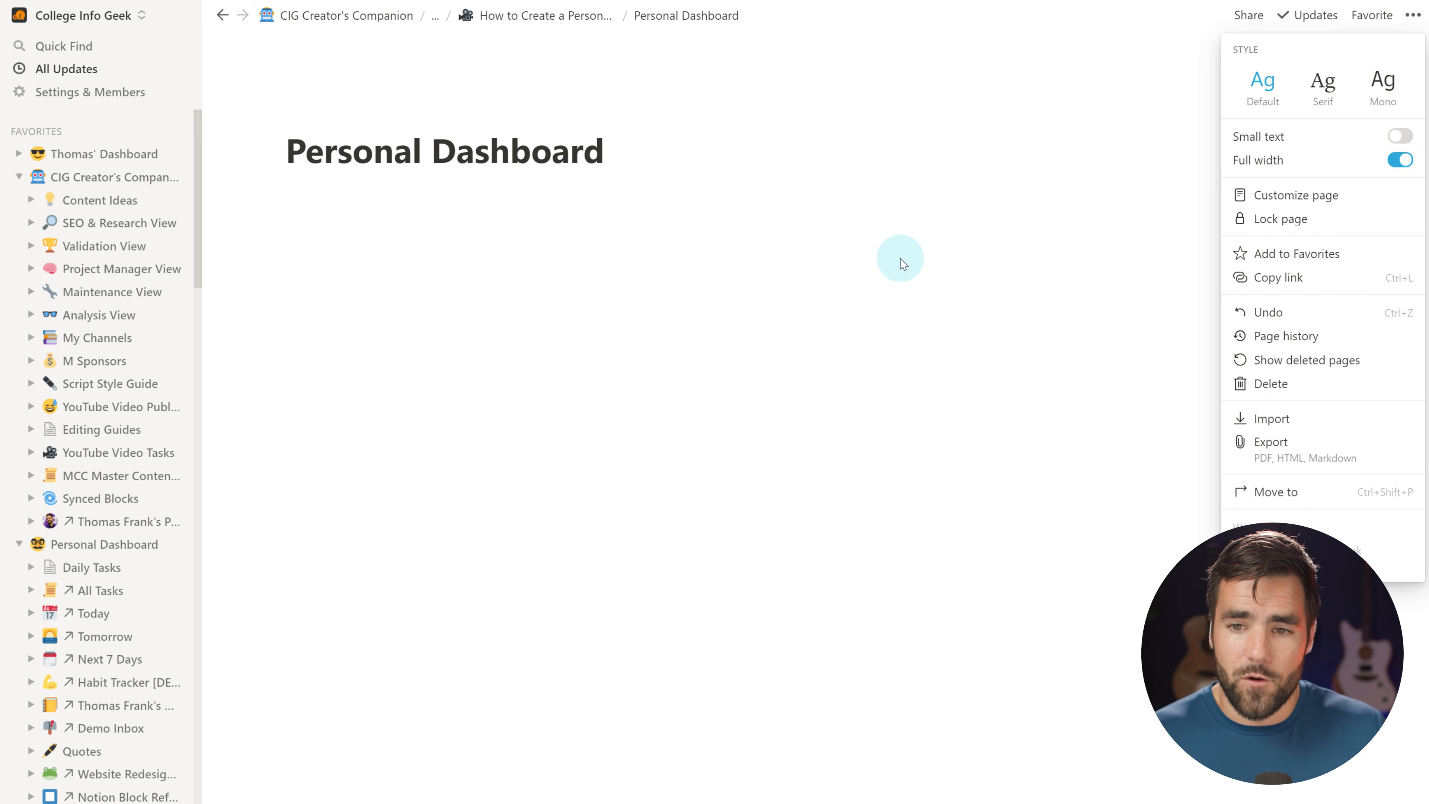
{"action": "left_click", "coordinate": [691, 271]}
Add Heading 2 blocks for Tasks, Notes, Web Links and Reference
{"action": "left_click", "coordinate": [631, 190]}
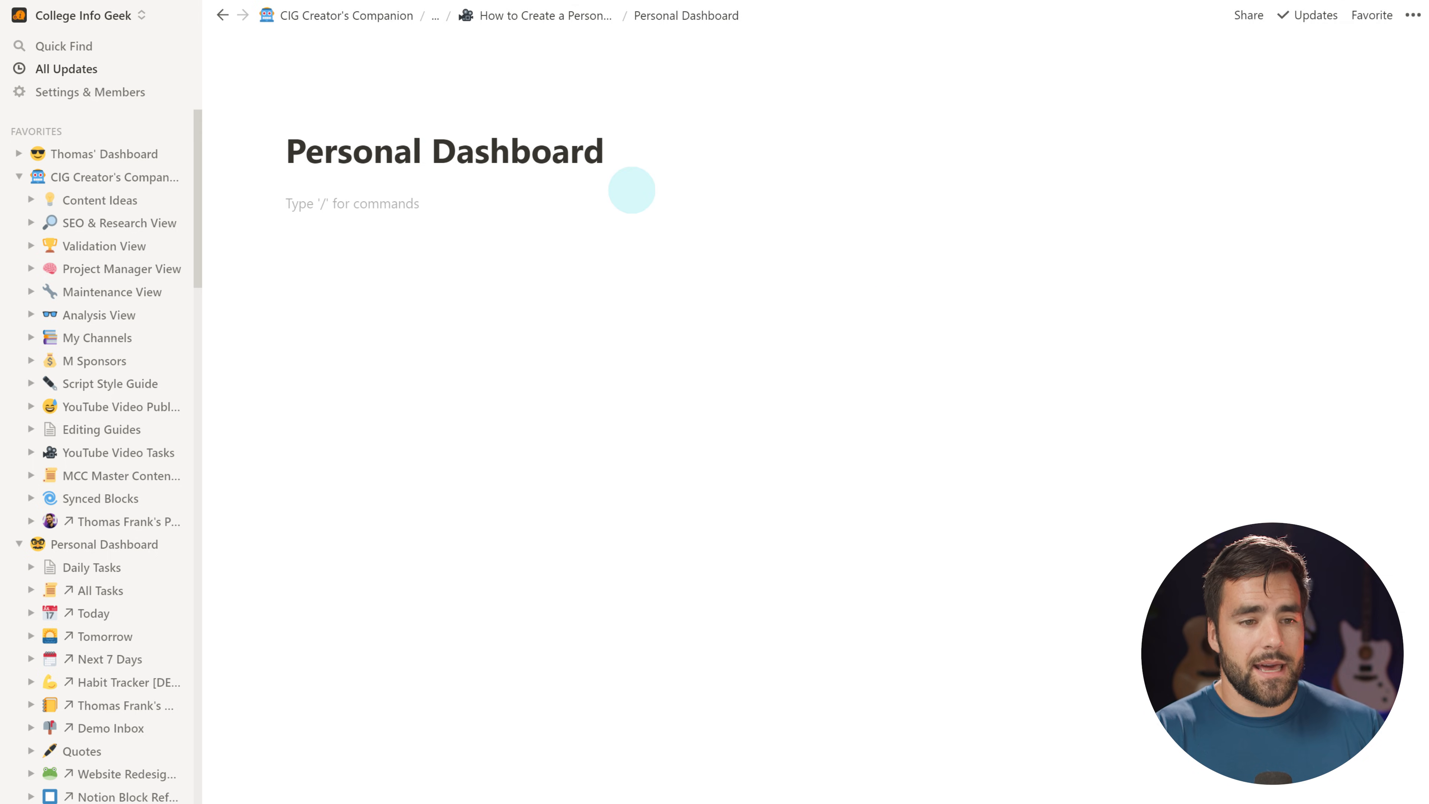
{"action": "type", "text": "/h2"}
{"action": "key", "text": "Return"}
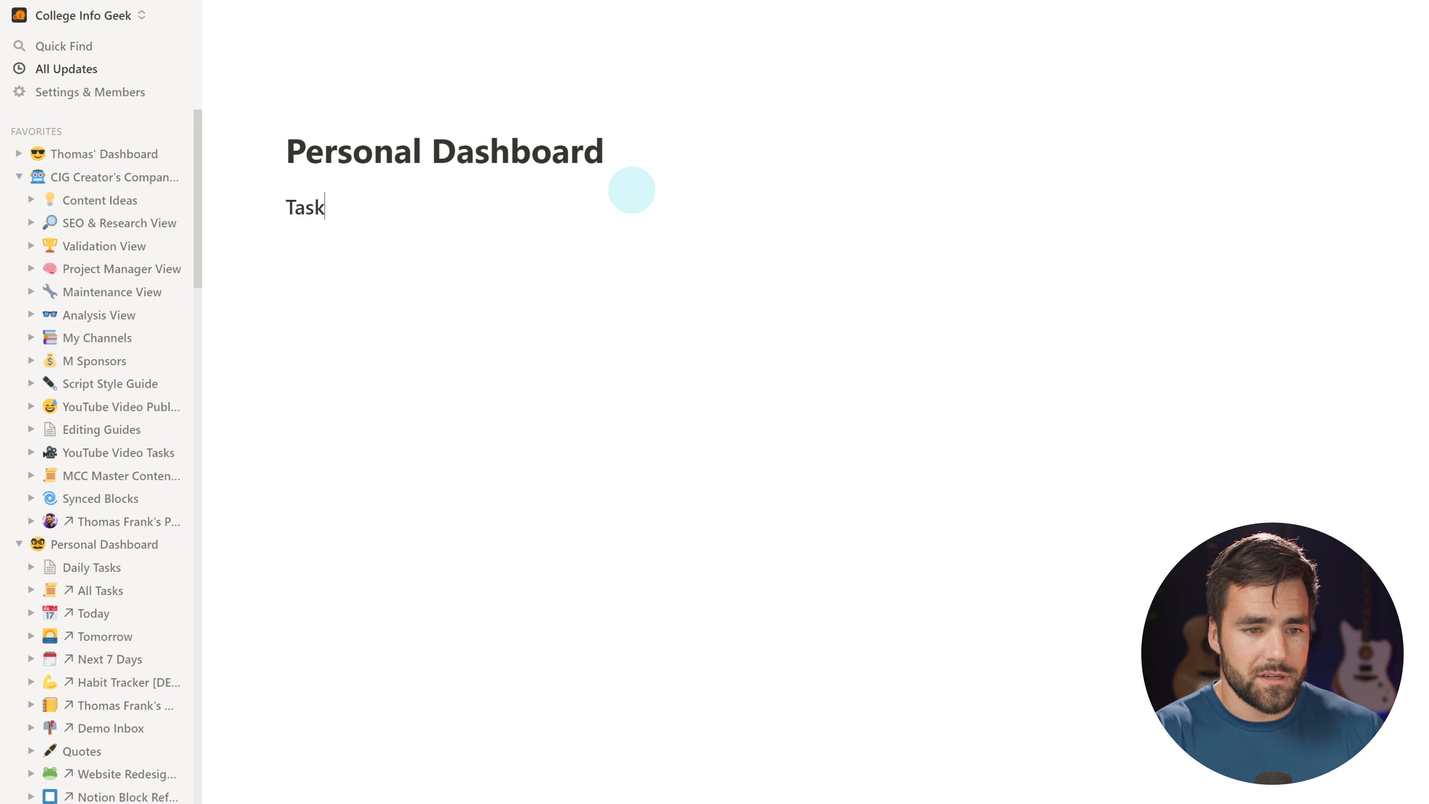
{"action": "type", "text": "/h2"}
{"action": "key", "text": "Return"}
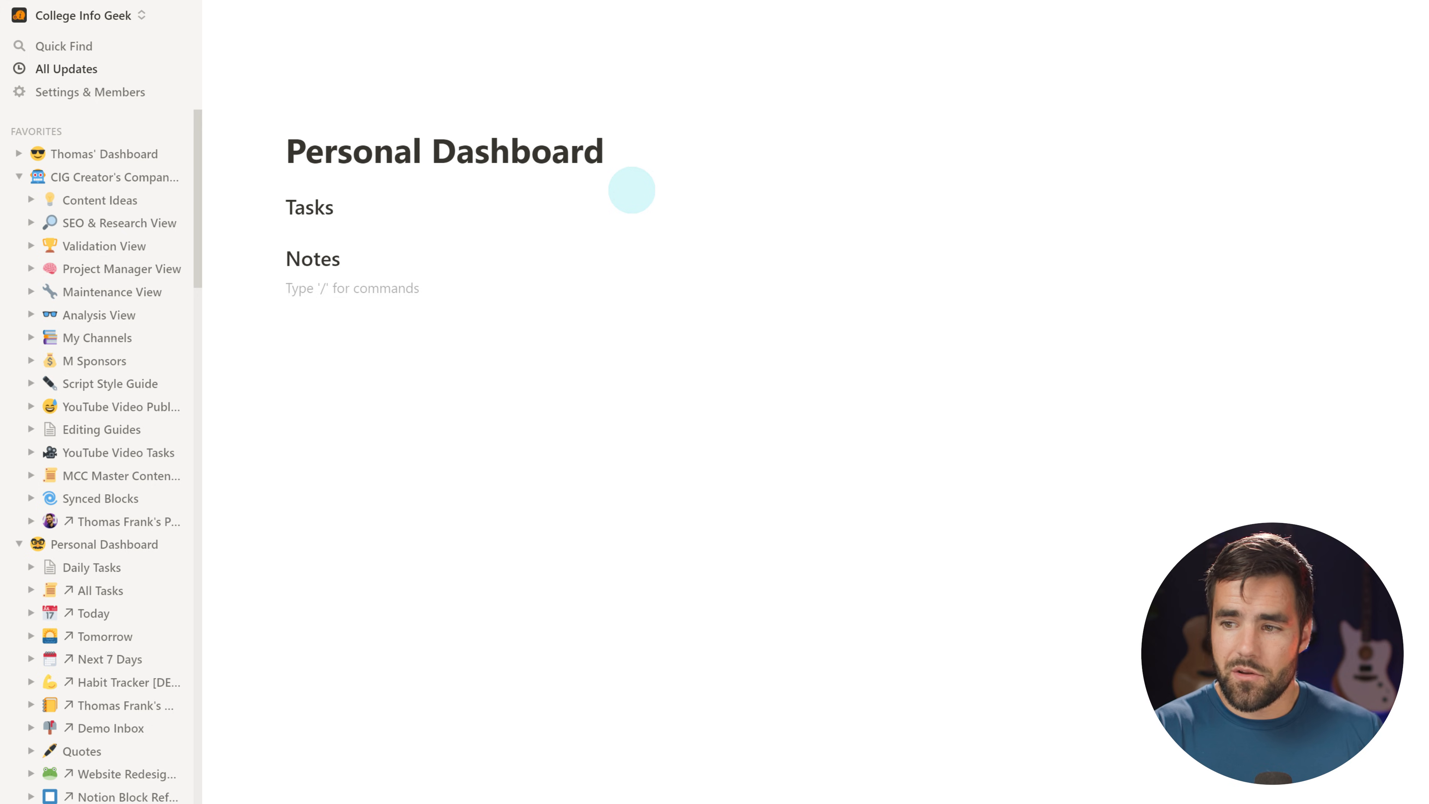
{"action": "type", "text": "/h2"}
{"action": "key", "text": "Return"}
{"action": "type", "text": "WEb Links"}
{"action": "key", "text": "Return"}
{"action": "type", "text": "/h"}
{"action": "key", "text": "BackSpace"}
{"action": "type", "text": "h2"}
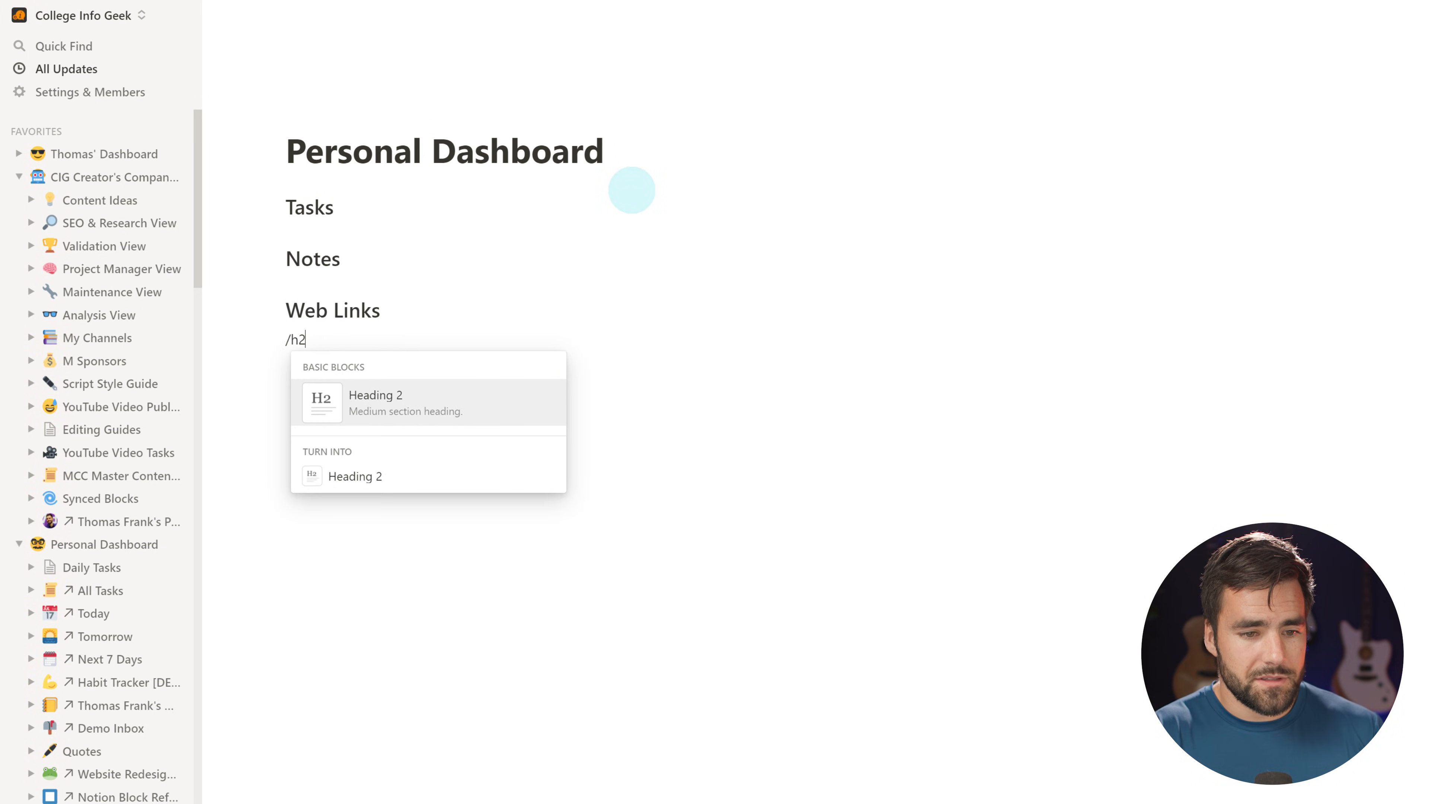
{"action": "key", "text": "Return"}
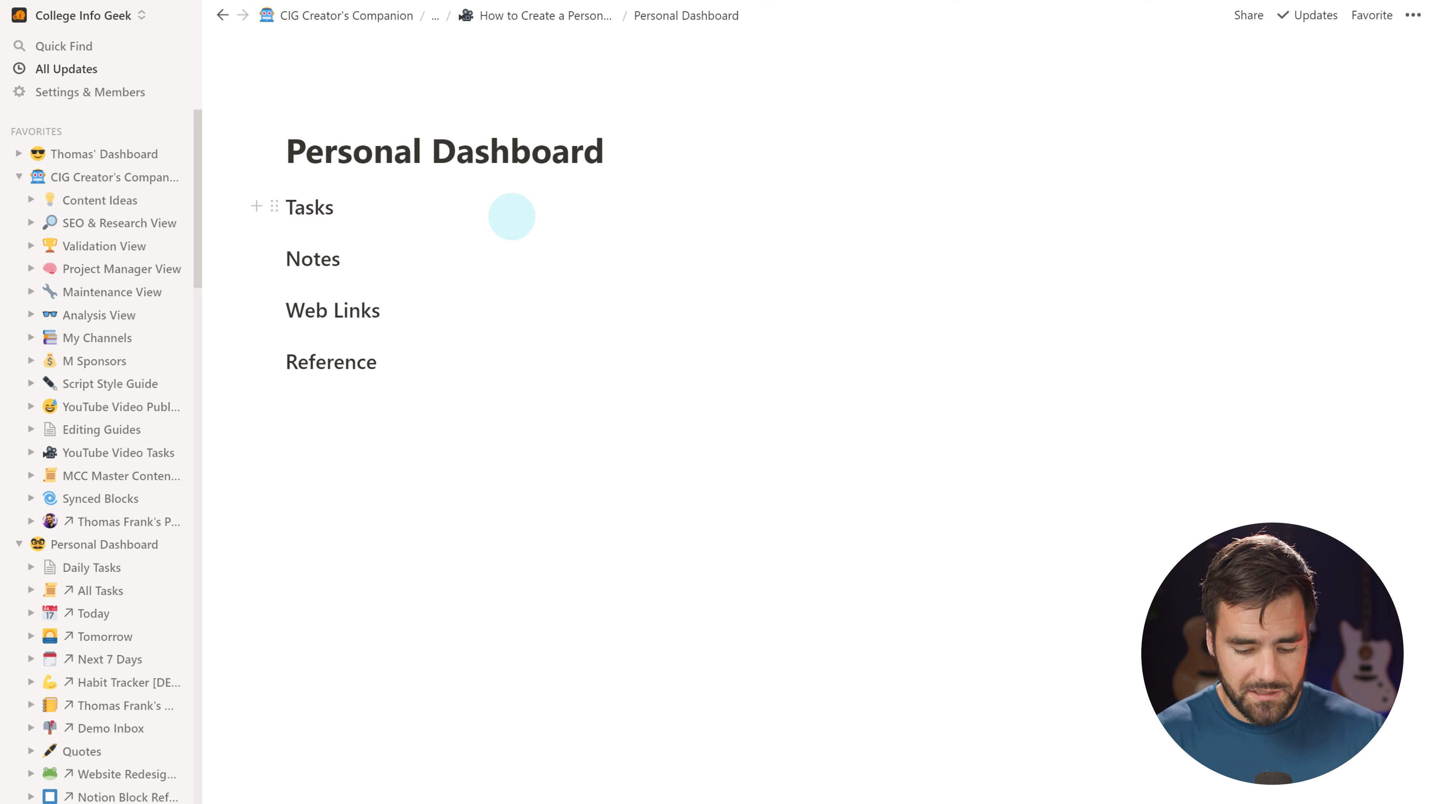
{"action": "type", "text": "/gray"}
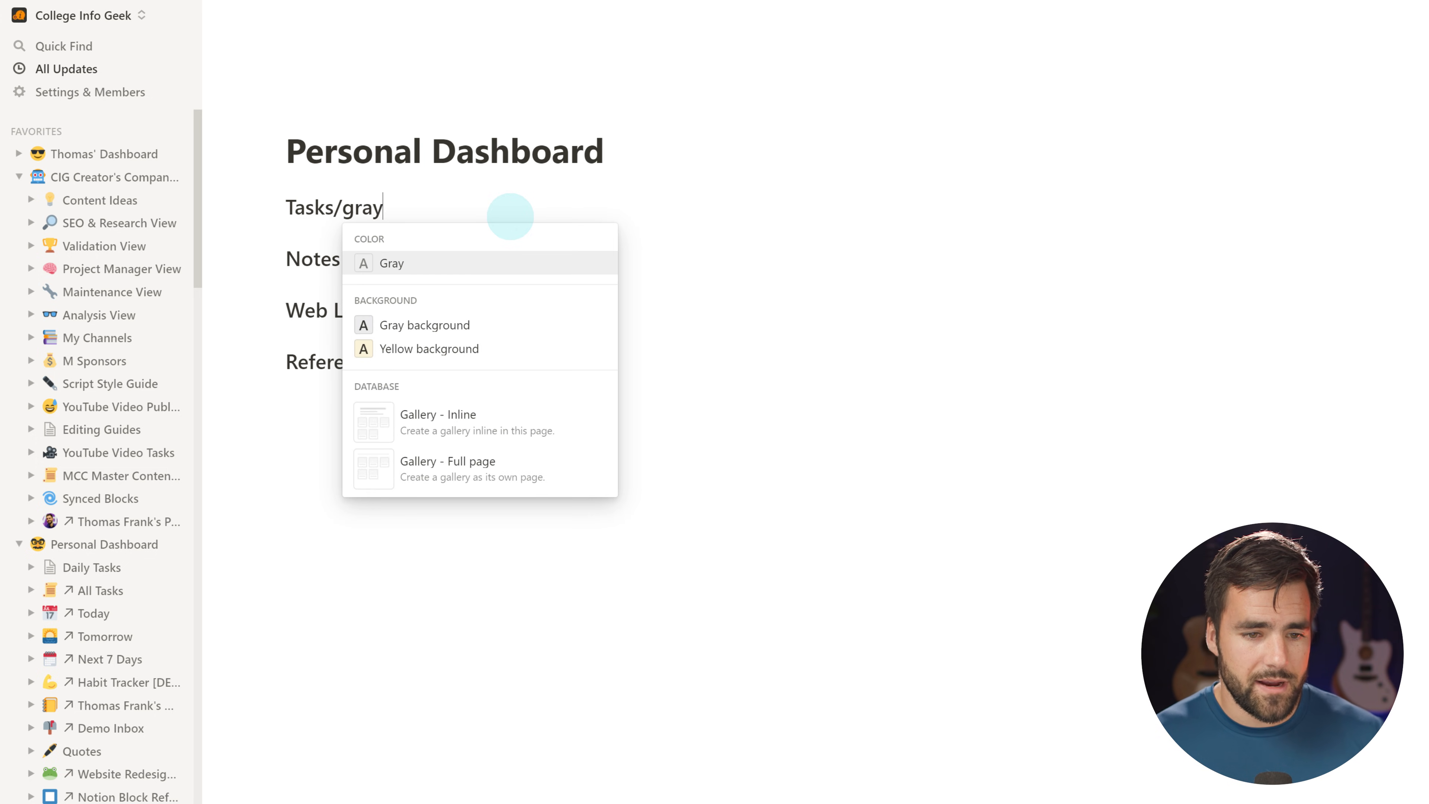
Give the Tasks, Notes, Web Links and Reference headings grey backgrounds
{"action": "left_click", "coordinate": [439, 321]}
{"action": "left_click", "coordinate": [365, 265]}
{"action": "type", "text": "/gray"}
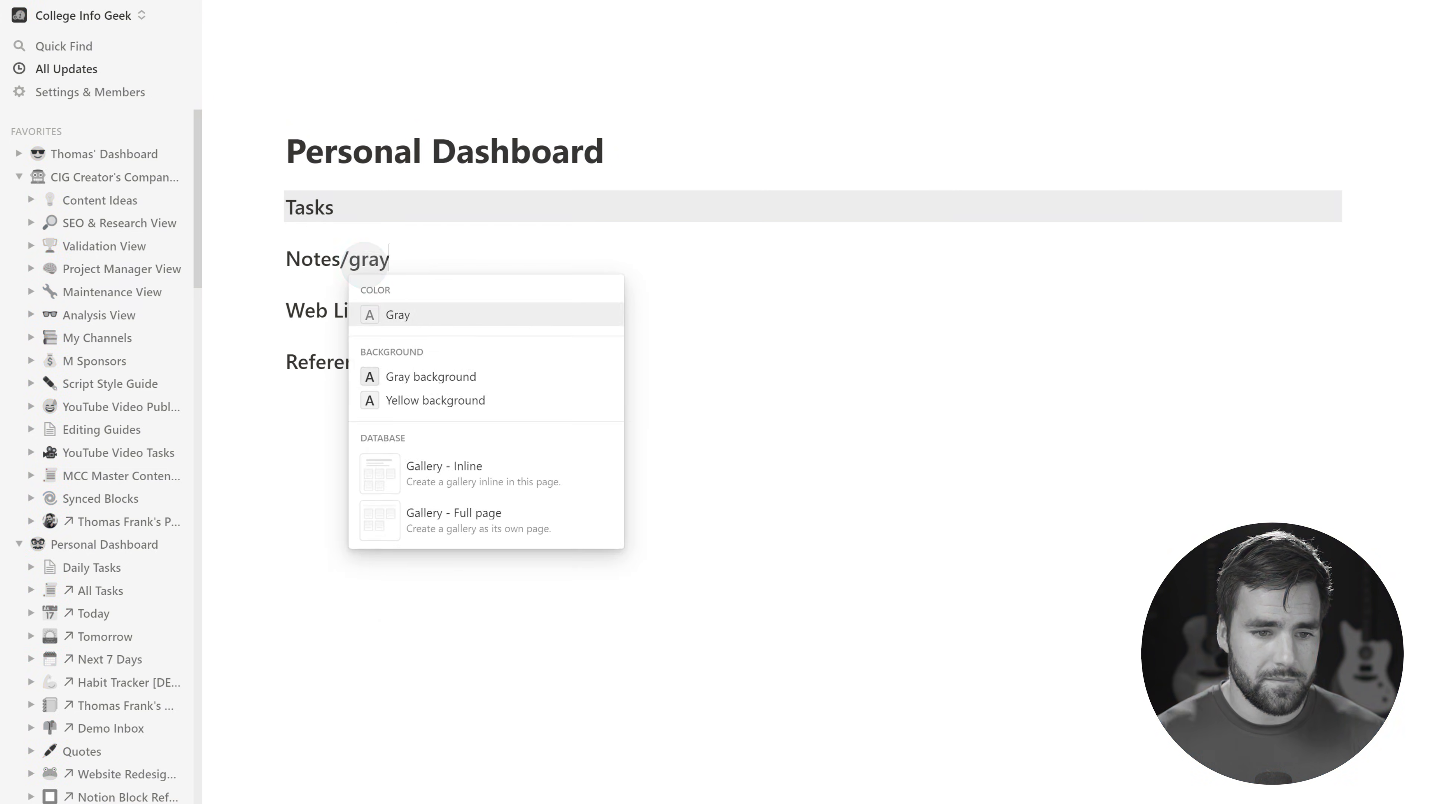
{"action": "left_click", "coordinate": [425, 376]}
{"action": "left_click", "coordinate": [403, 313]}
{"action": "type", "text": "/gray"}
{"action": "left_click", "coordinate": [430, 428]}
{"action": "left_click", "coordinate": [376, 361]}
{"action": "type", "text": "/gray"}
{"action": "left_click", "coordinate": [427, 479]}
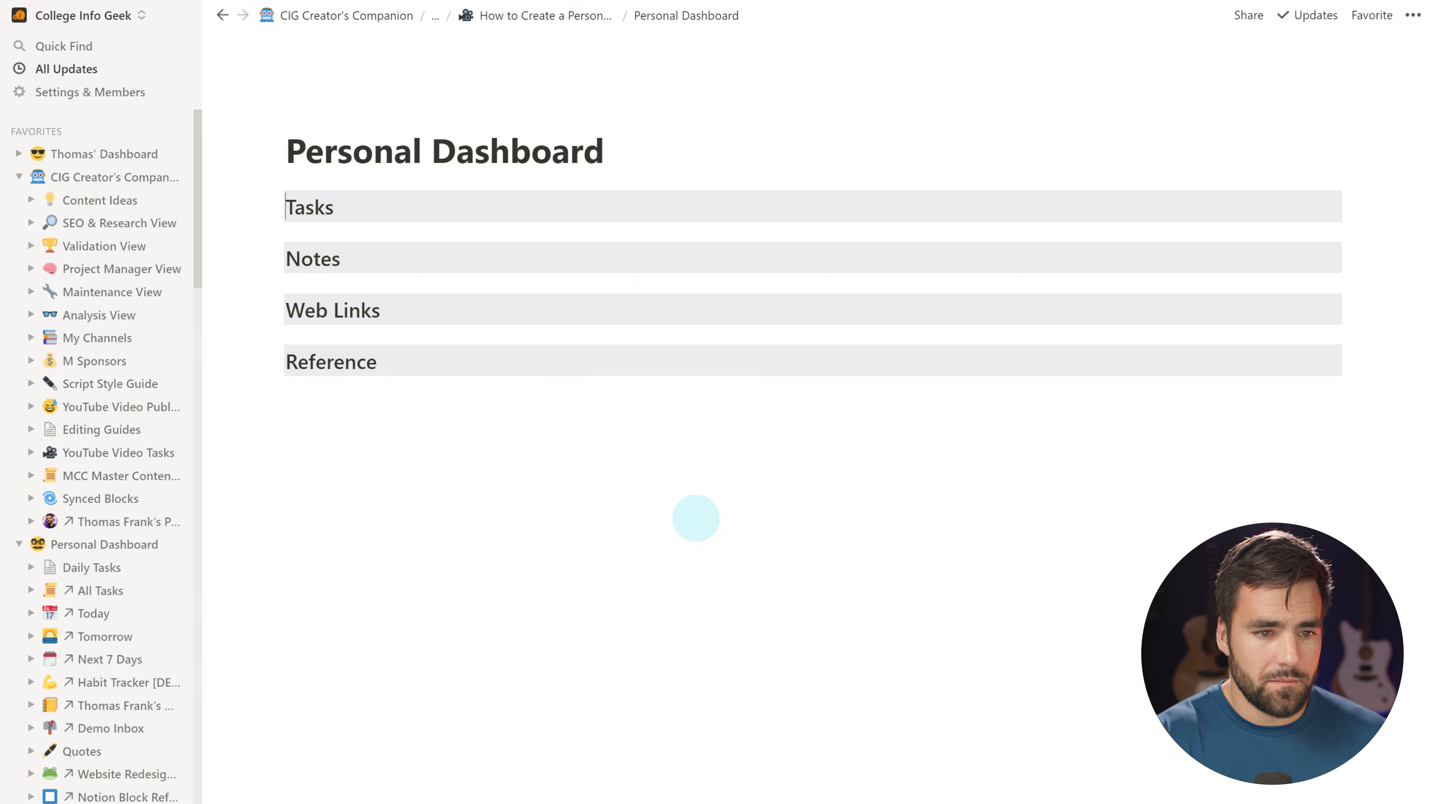
Add an emoji in front of each heading
{"action": "key", "text": "super+semicolon"}
{"action": "left_click", "coordinate": [287, 259]}
{"action": "key", "text": "super+semicolon"}
{"action": "left_click", "coordinate": [287, 310]}
{"action": "key", "text": "super+semicolon"}
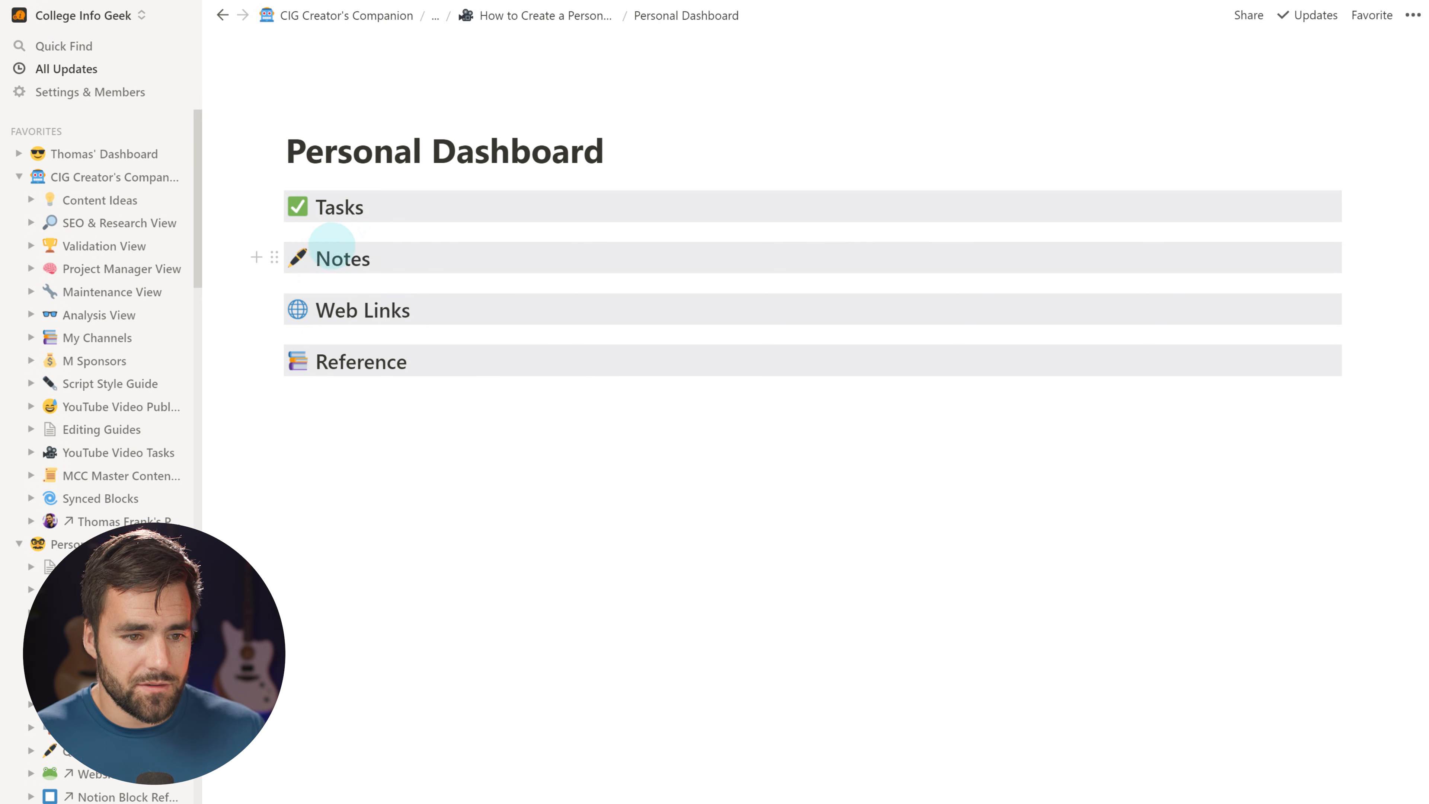
Arrange Tasks and Web Links in the left column, Notes and Reference in the right
{"action": "left_click_drag", "start_coordinate": [274, 257], "coordinate": [1350, 207]}
{"action": "left_click_drag", "start_coordinate": [278, 278], "coordinate": [427, 279]}
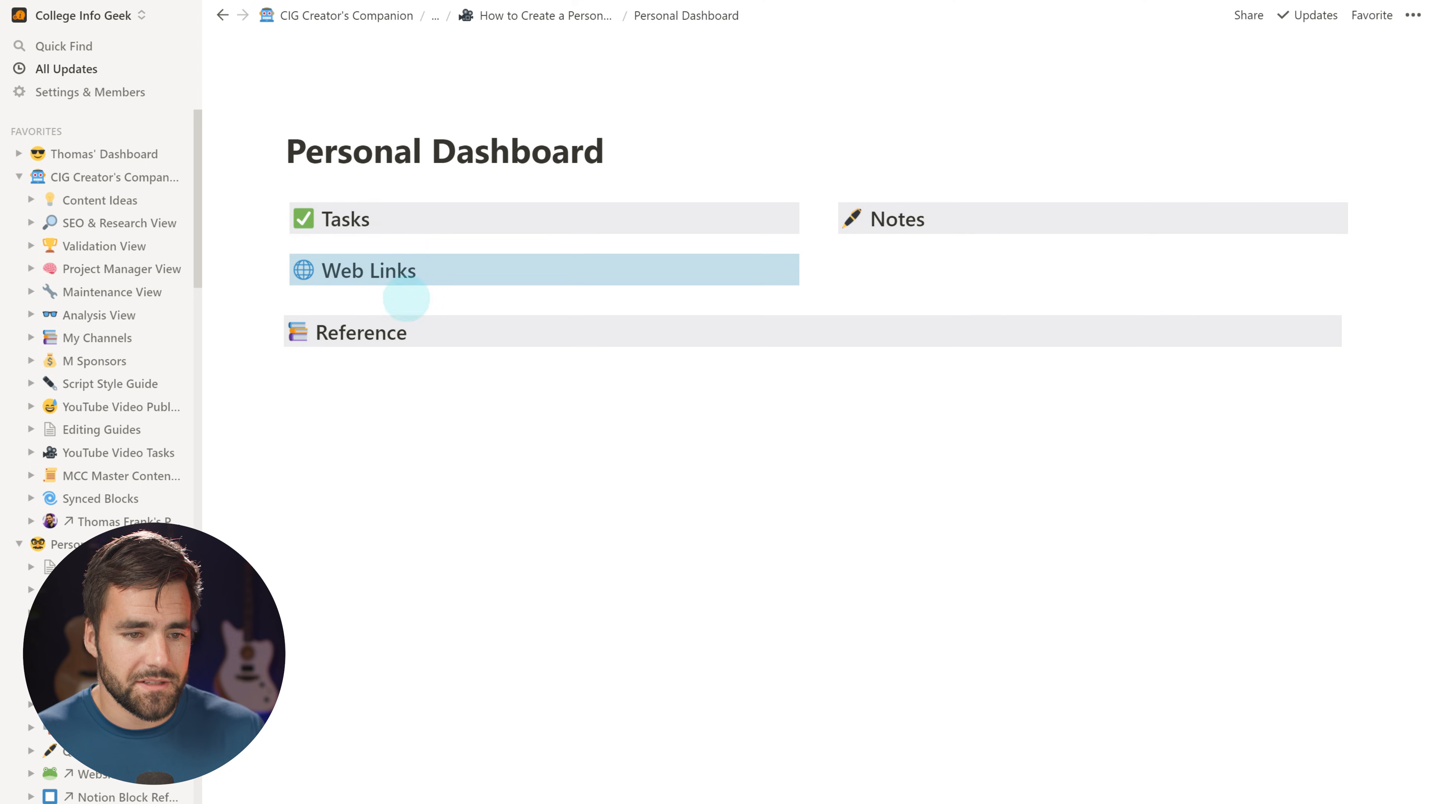
{"action": "left_click_drag", "start_coordinate": [275, 329], "coordinate": [872, 234]}
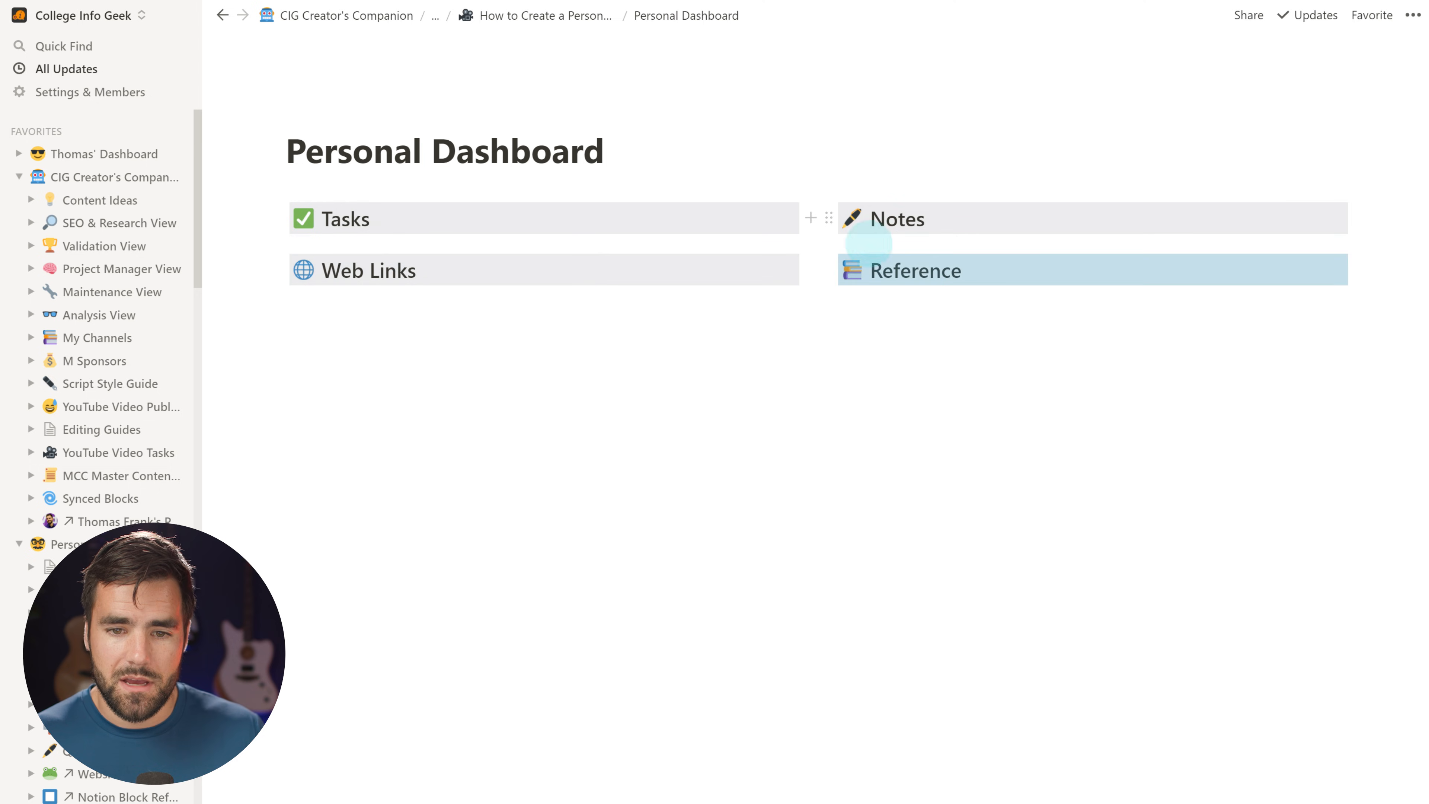
{"action": "left_click", "coordinate": [782, 390]}
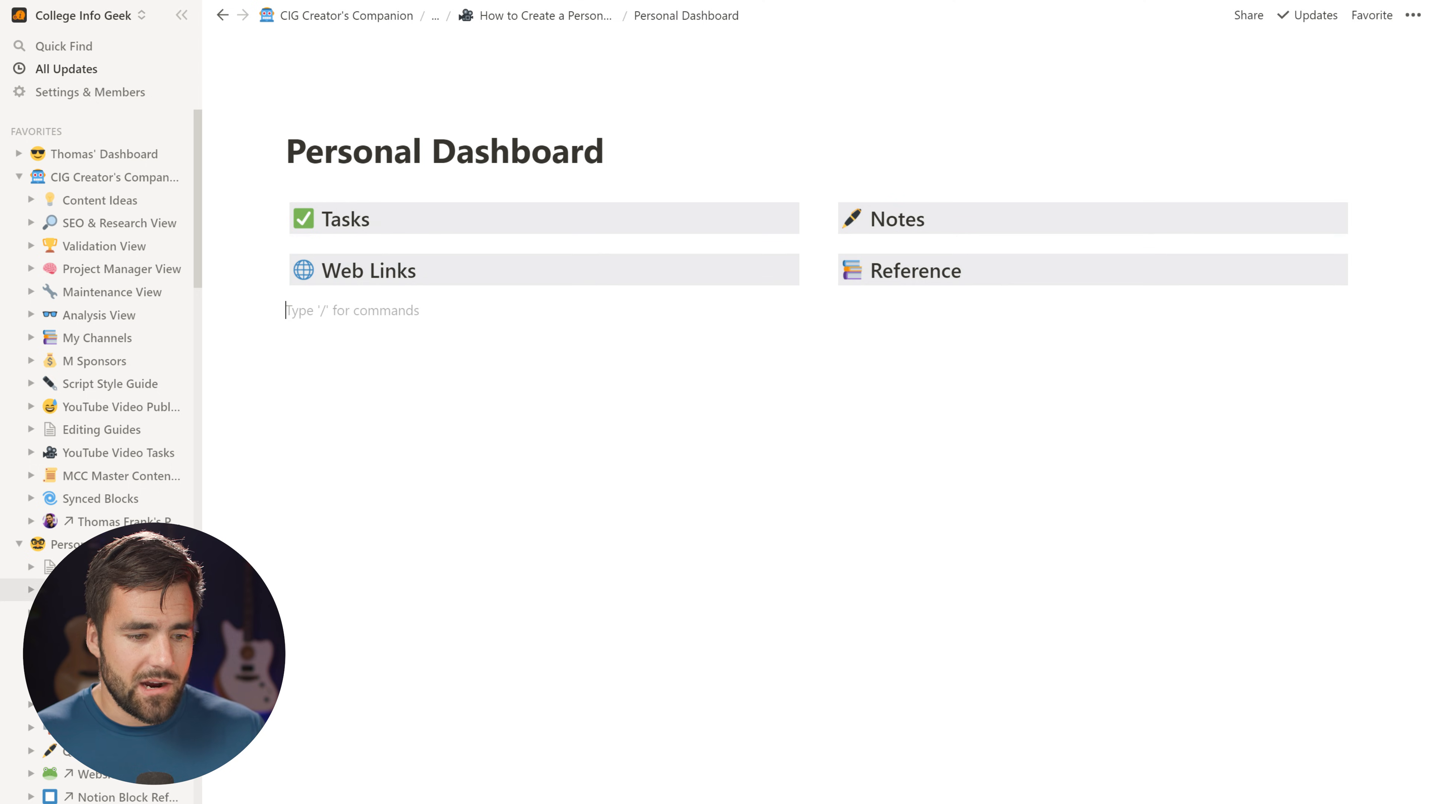
Copy the template dashboard's Bruce Lee portrait from its original image, then go back
{"action": "scroll", "coordinate": [709, 583], "scroll_direction": "down", "scroll_amount": 4}
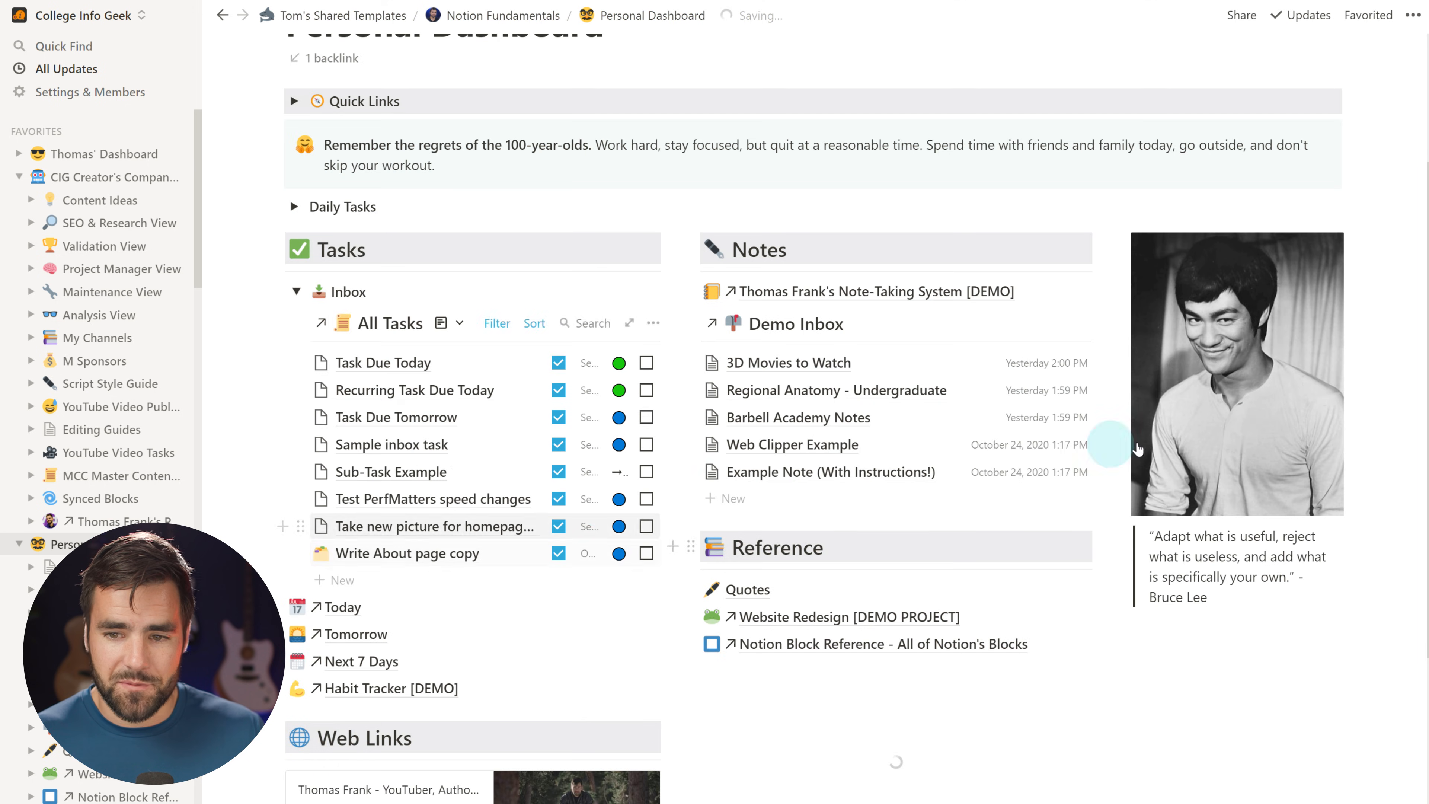
{"action": "left_click", "coordinate": [1207, 356]}
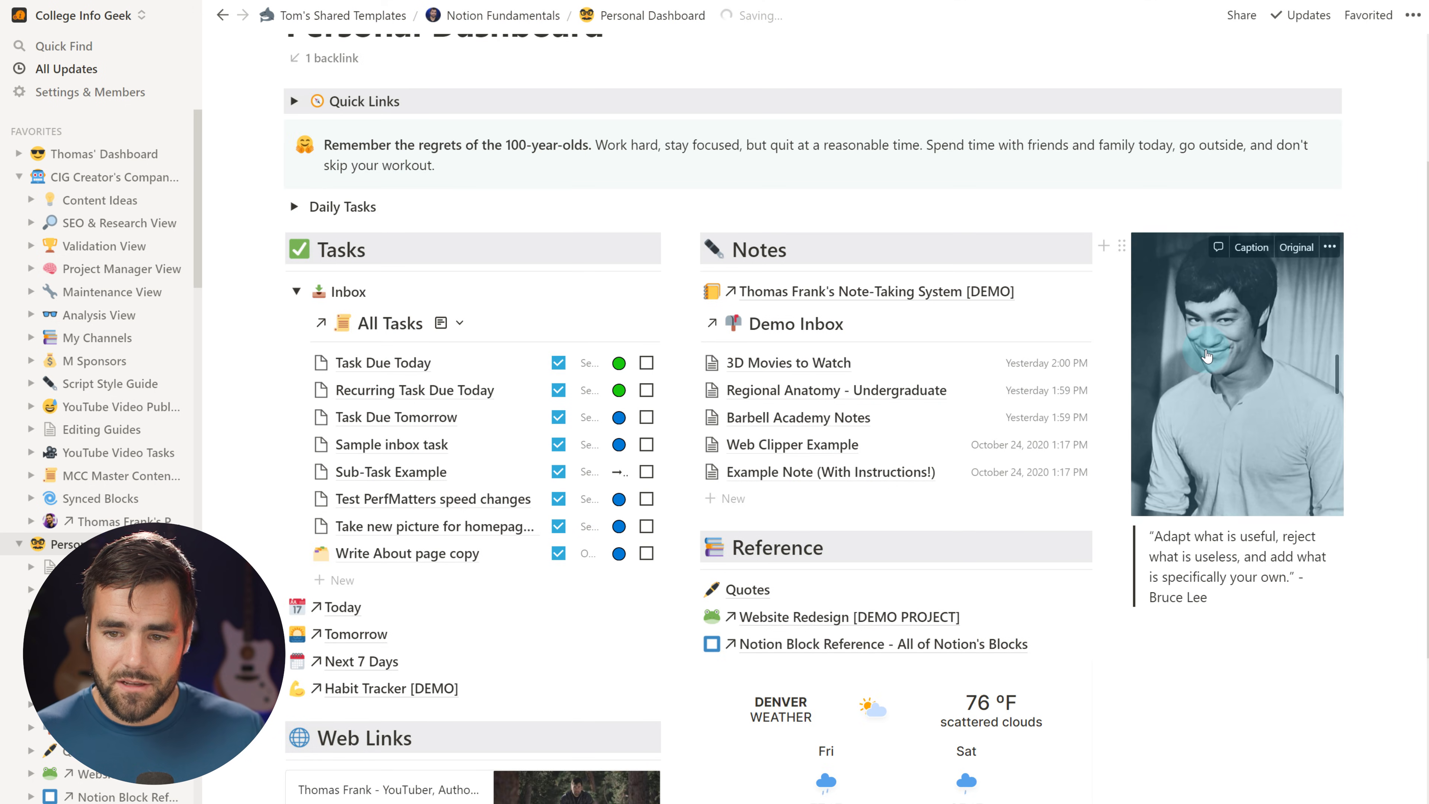
{"action": "right_click", "coordinate": [1208, 356]}
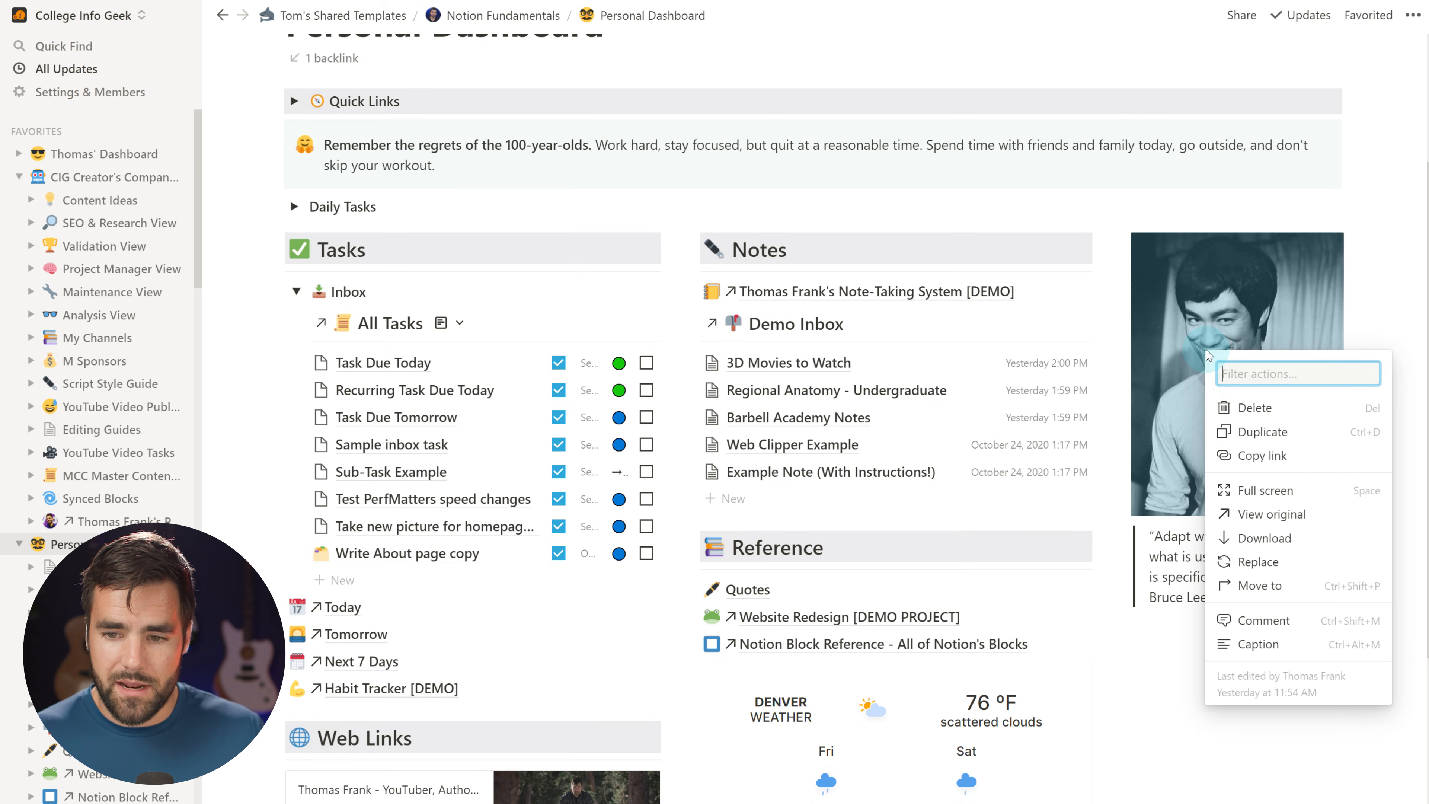
{"action": "left_click", "coordinate": [1280, 520]}
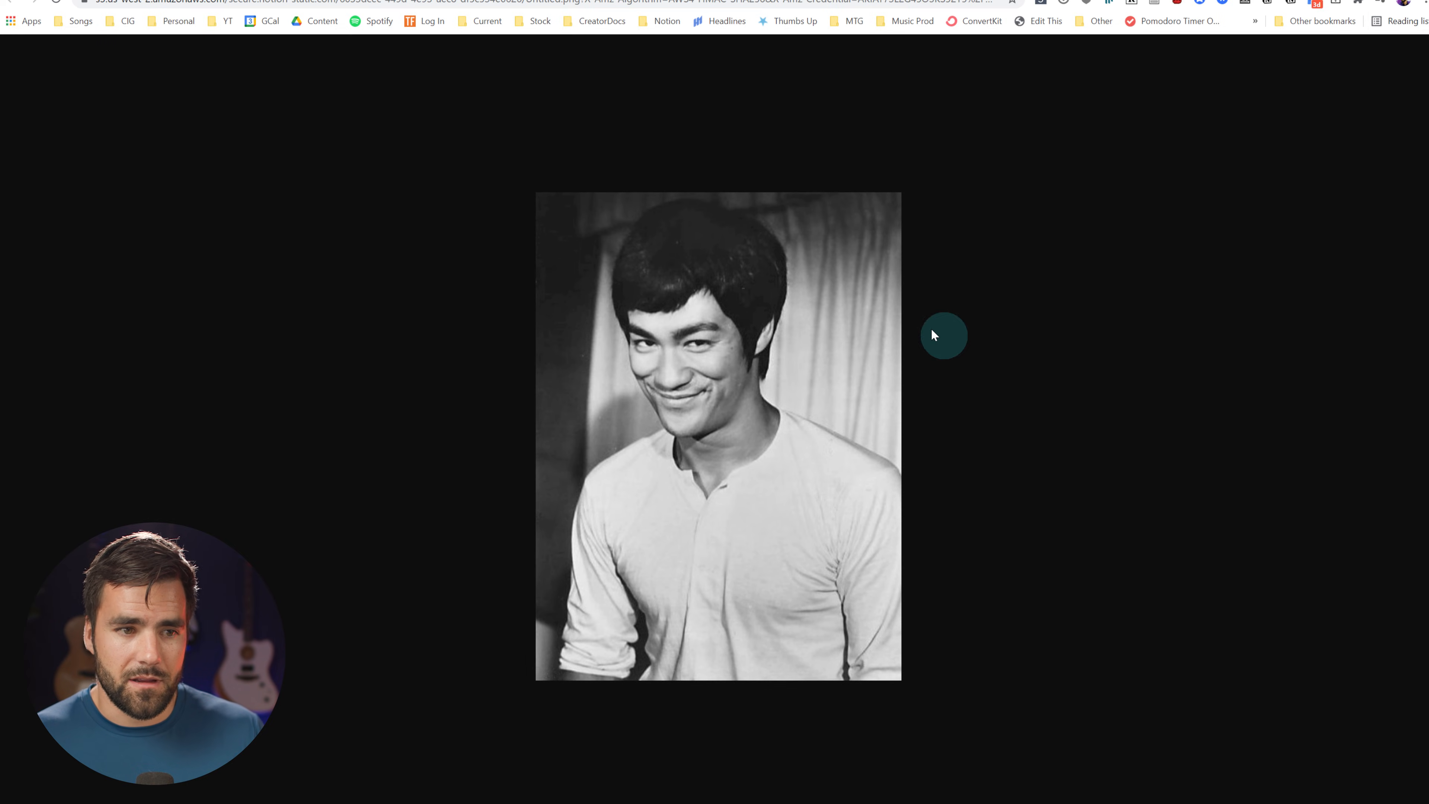
{"action": "right_click", "coordinate": [732, 313]}
{"action": "left_click", "coordinate": [800, 346]}
{"action": "left_click", "coordinate": [1386, 1]}
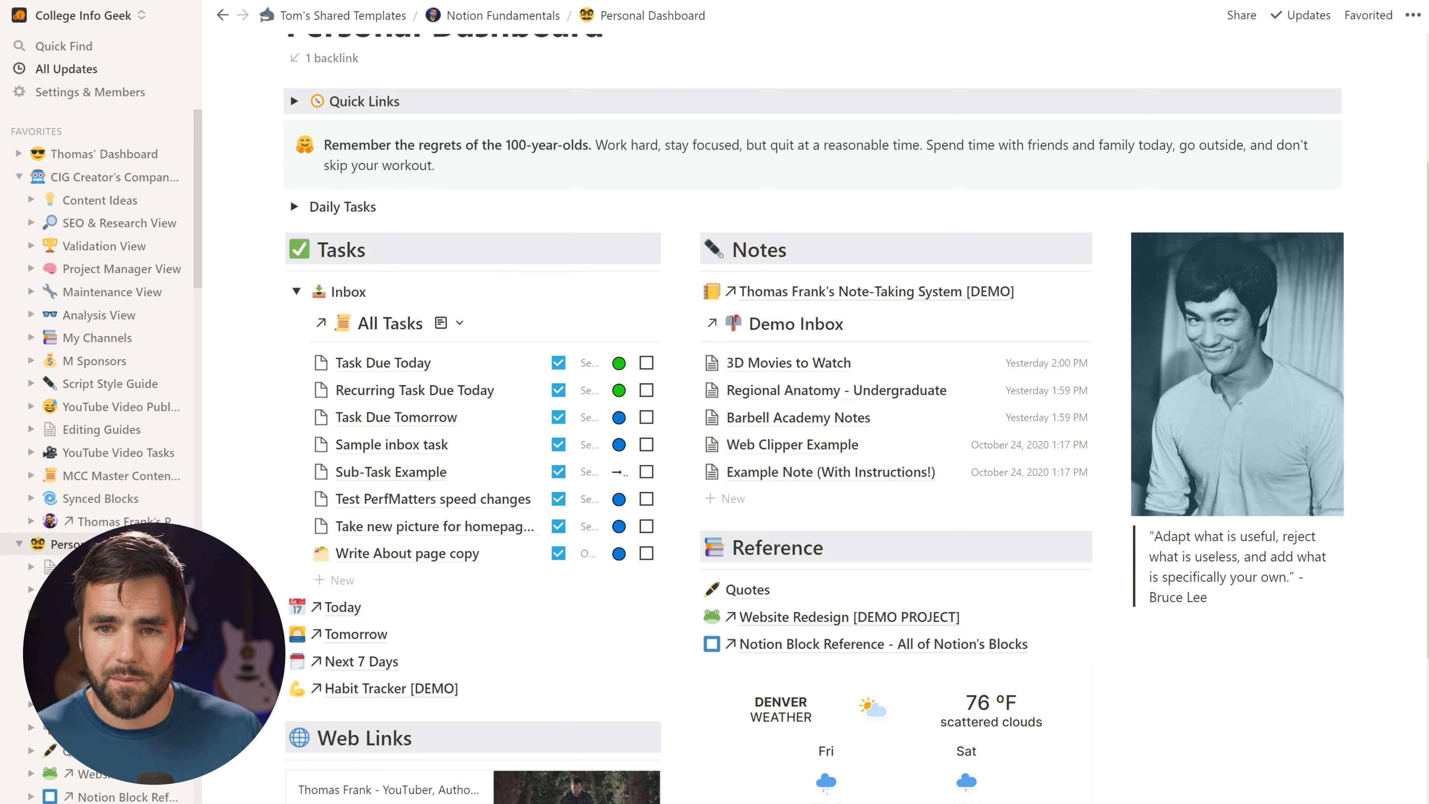
{"action": "key", "text": "ctrl+bracketleft"}
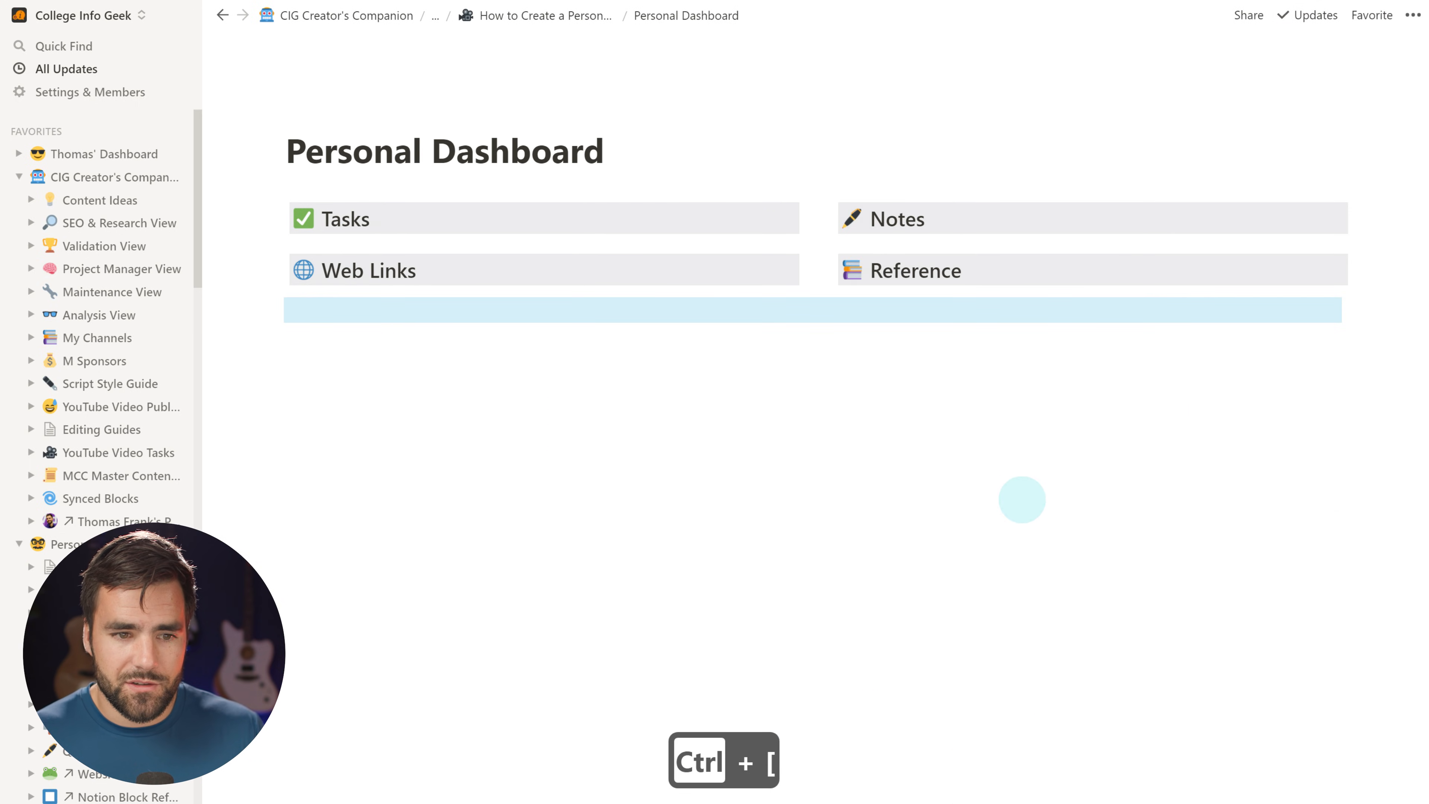
Paste the portrait into a narrow third column beside Notes and Reference, with a line below
{"action": "left_click", "coordinate": [542, 374]}
{"action": "key", "text": "ctrl+v"}
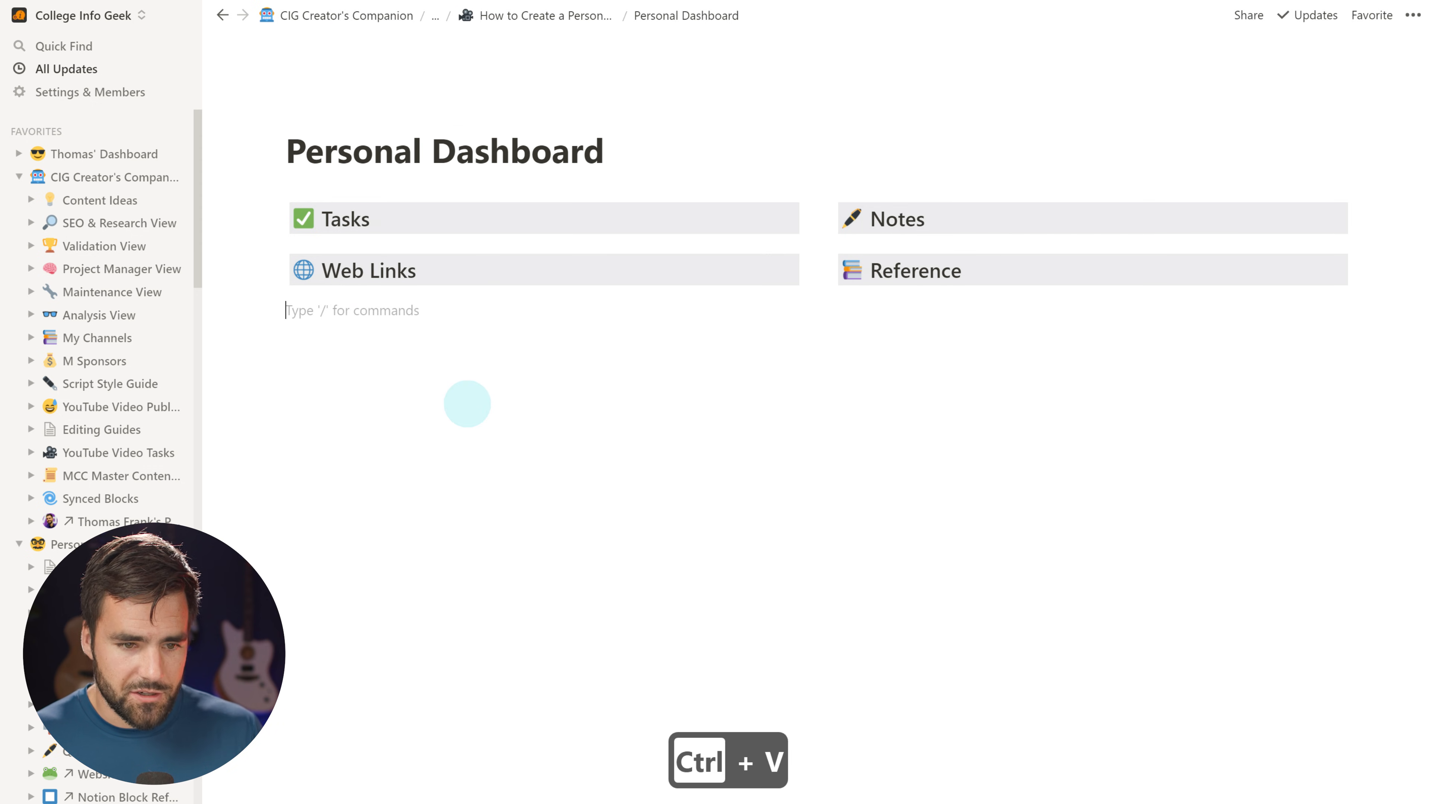
{"action": "left_click_drag", "start_coordinate": [586, 313], "coordinate": [1311, 226]}
{"action": "left_click_drag", "start_coordinate": [1360, 213], "coordinate": [1362, 214]}
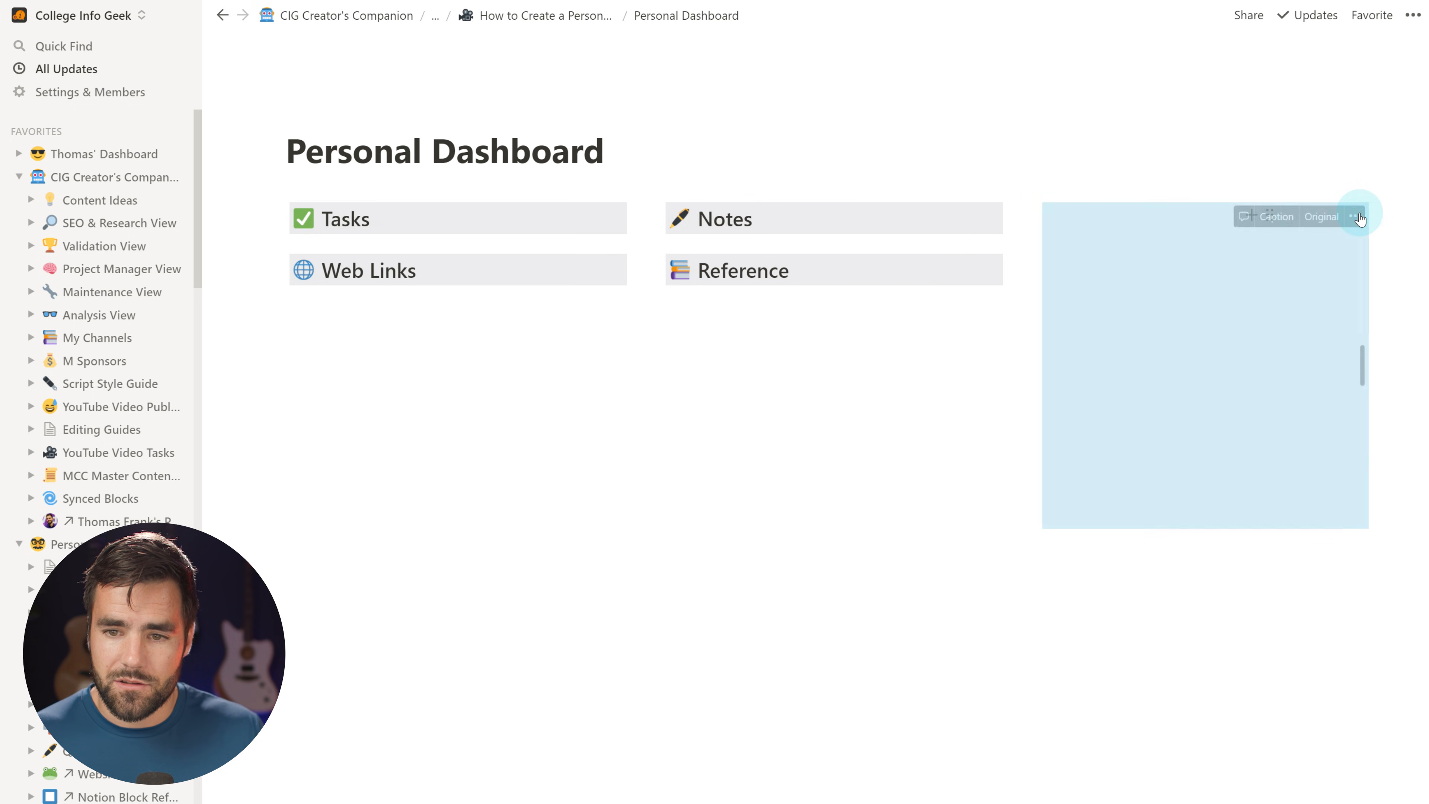
{"action": "left_click_drag", "start_coordinate": [1340, 367], "coordinate": [1267, 365]}
{"action": "left_click_drag", "start_coordinate": [1009, 311], "coordinate": [1212, 335]}
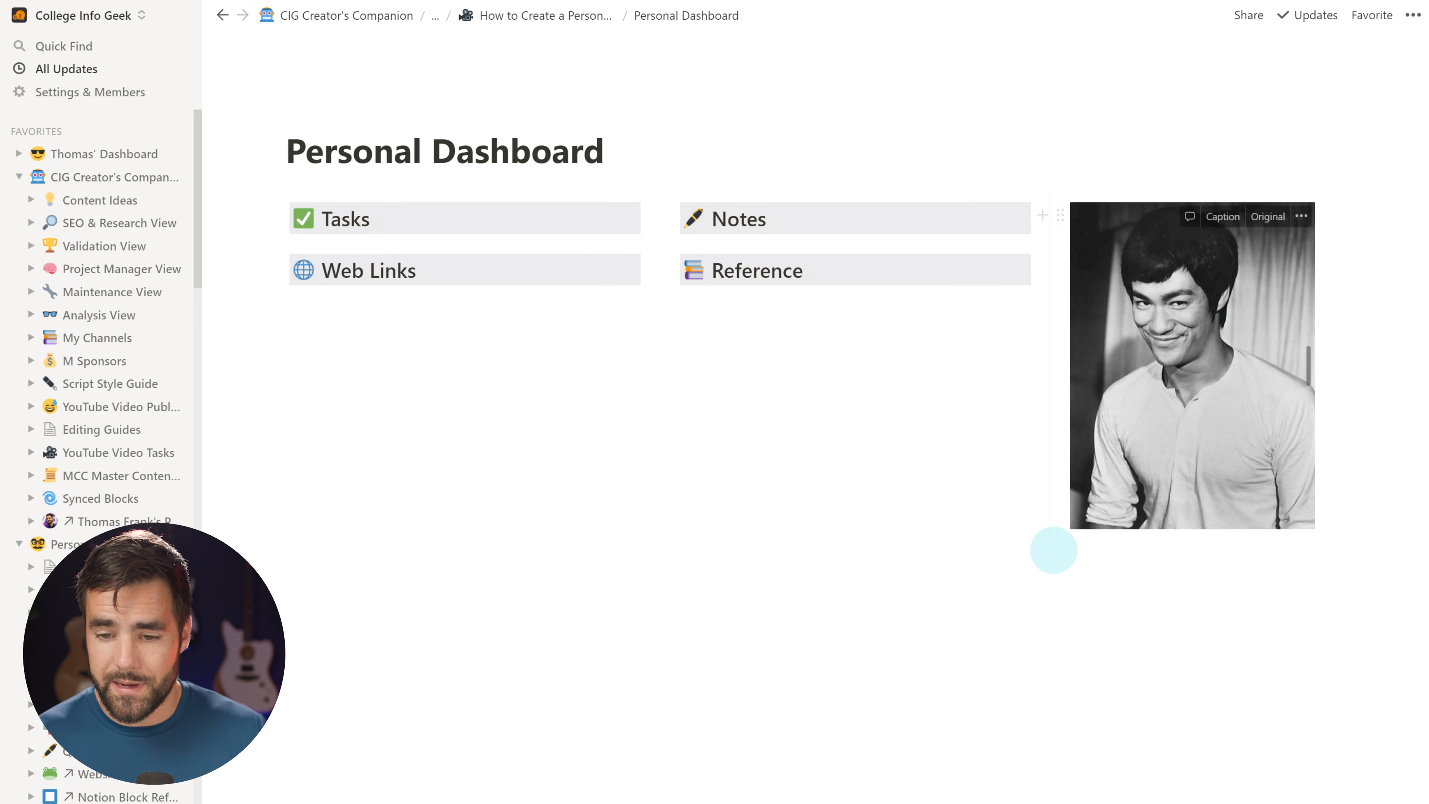
{"action": "left_click", "coordinate": [1131, 560]}
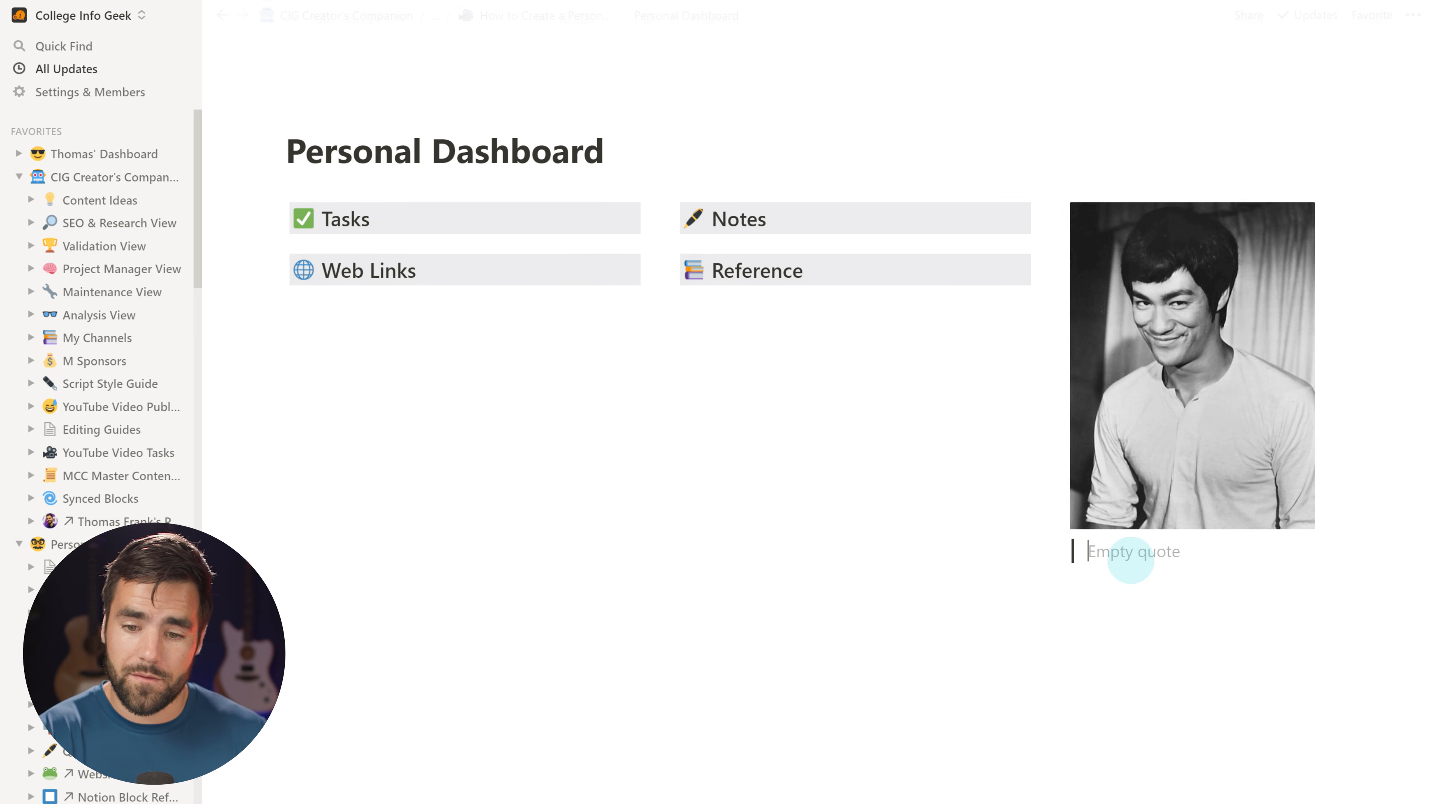
Add a quote block beneath the portrait photo
{"action": "key", "text": "ctrl+v"}
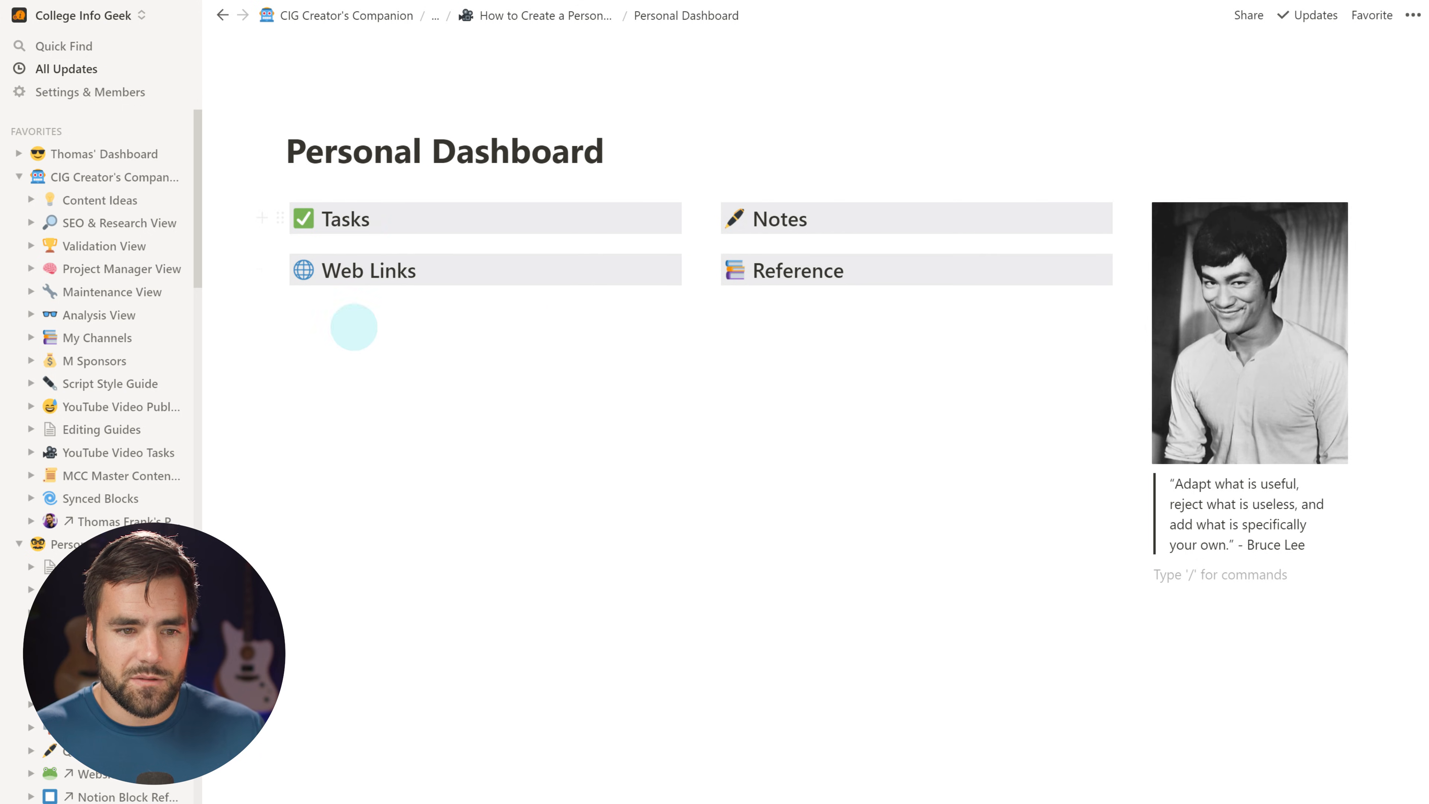
Insert dividers with --- or /div beneath the Tasks, Notes, Web Links and Reference headings
{"action": "left_click", "coordinate": [421, 214]}
{"action": "key", "text": "Return"}
{"action": "type", "text": "---"}
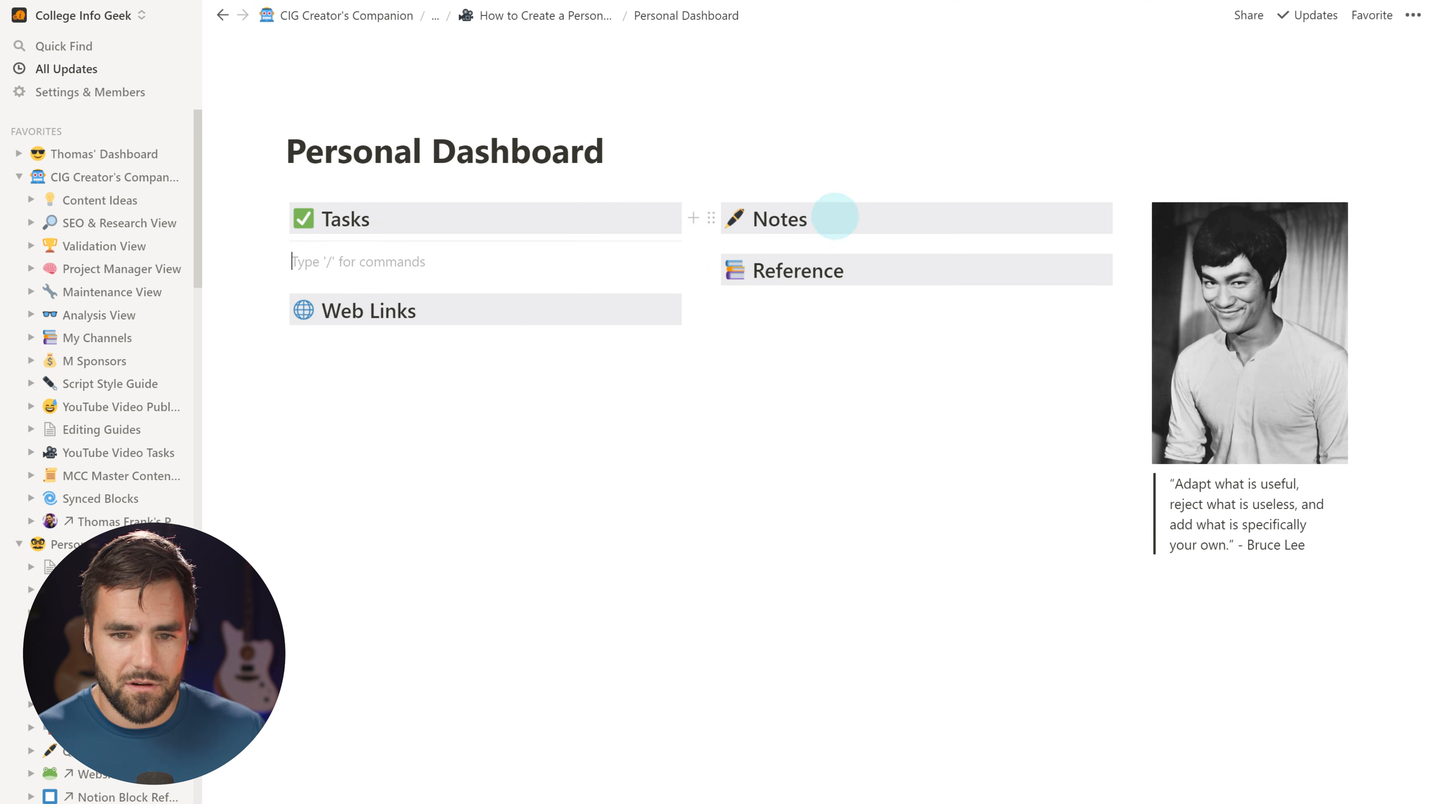
{"action": "left_click", "coordinate": [836, 218]}
{"action": "key", "text": "Return"}
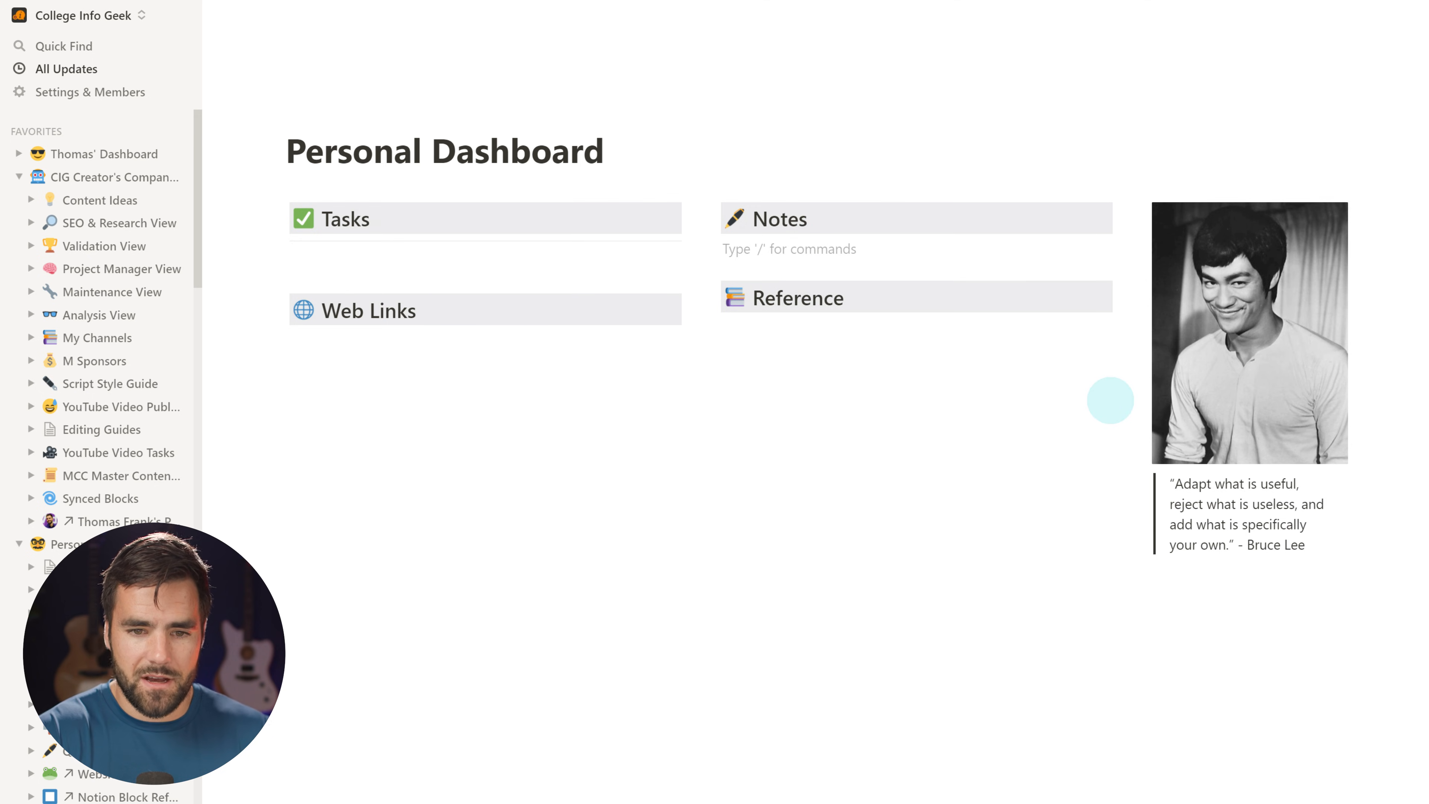
{"action": "type", "text": "/"}
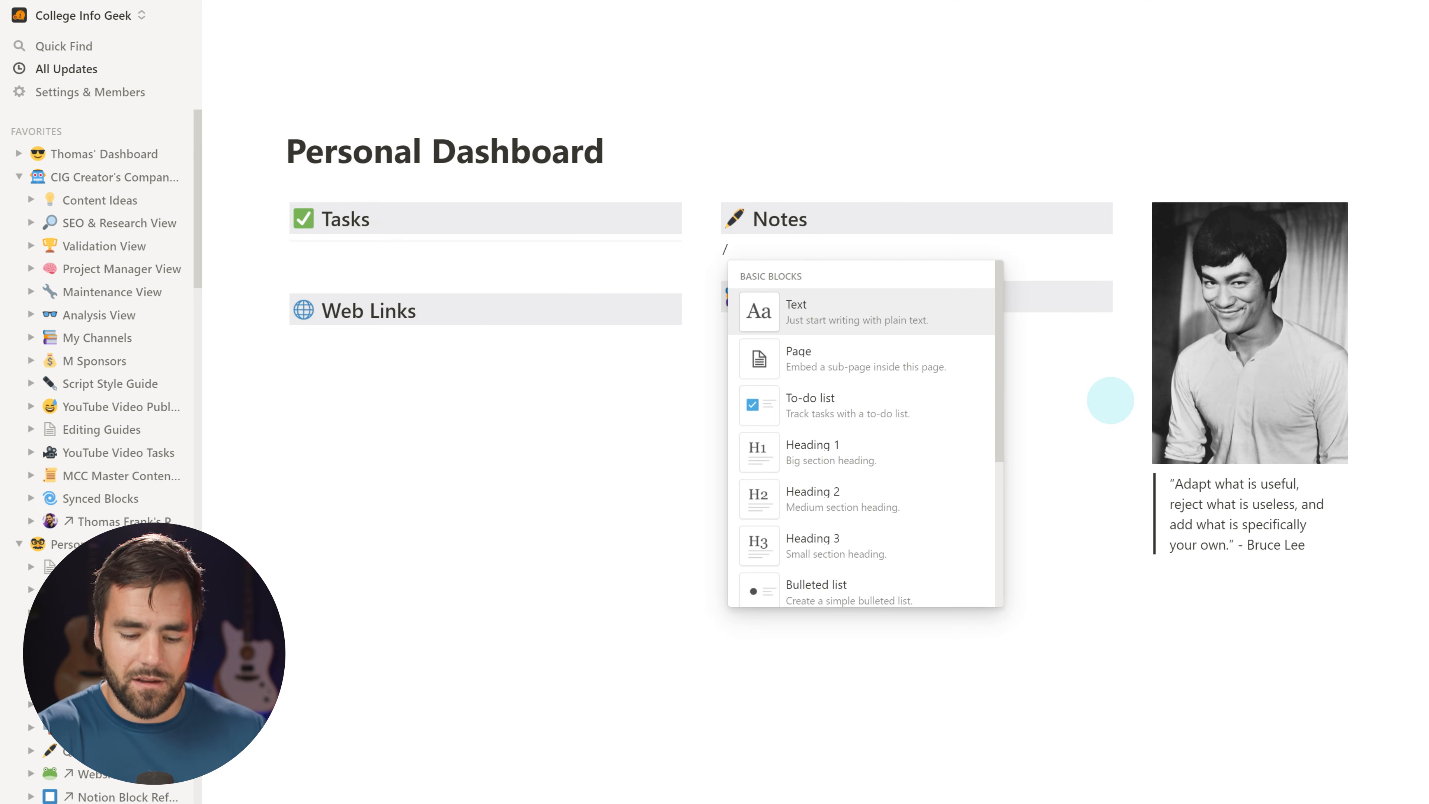
{"action": "type", "text": "div"}
{"action": "key", "text": "Return"}
{"action": "left_click", "coordinate": [410, 341]}
{"action": "key", "text": "Return"}
{"action": "type", "text": "---"}
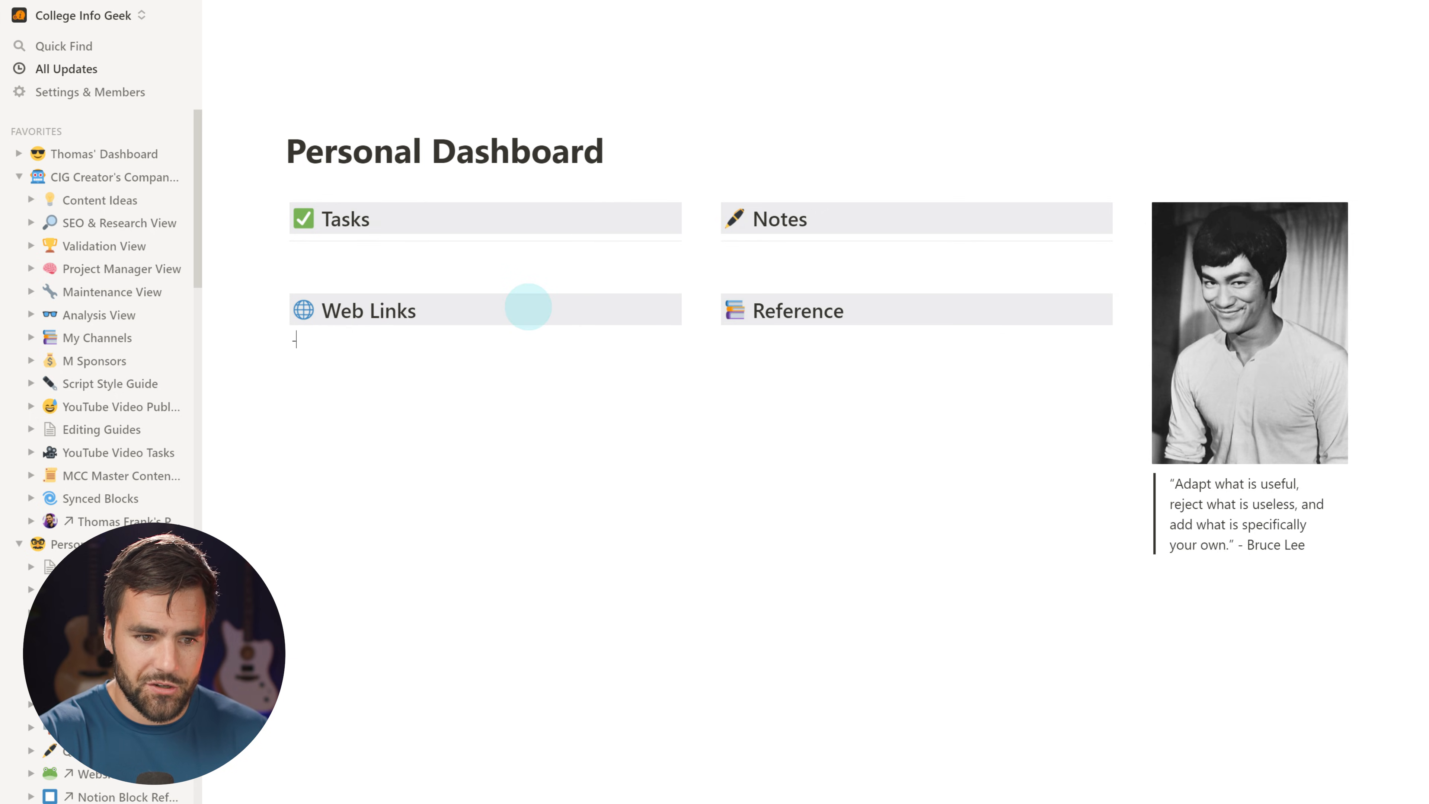
{"action": "left_click", "coordinate": [847, 309]}
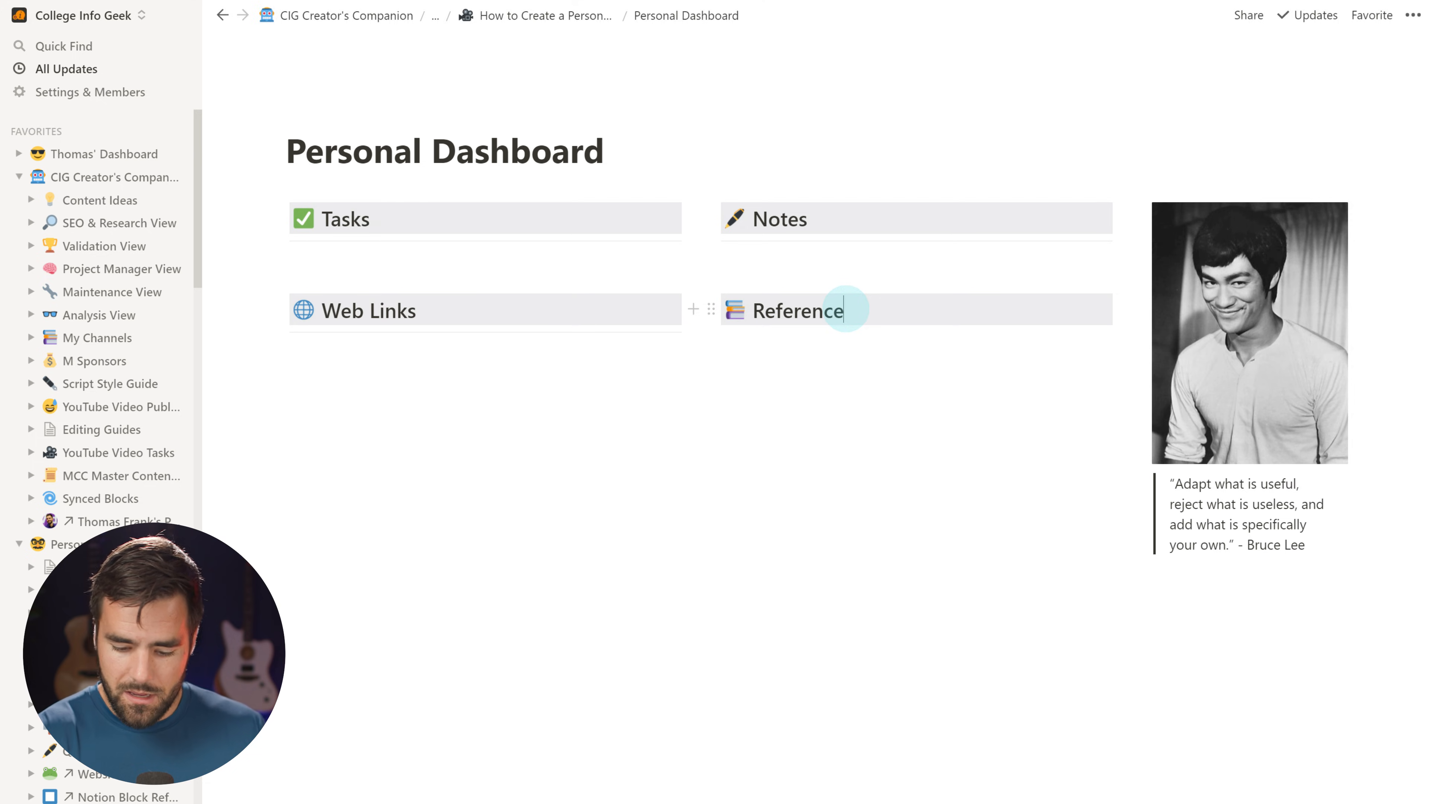
{"action": "key", "text": "Return"}
{"action": "type", "text": "---"}
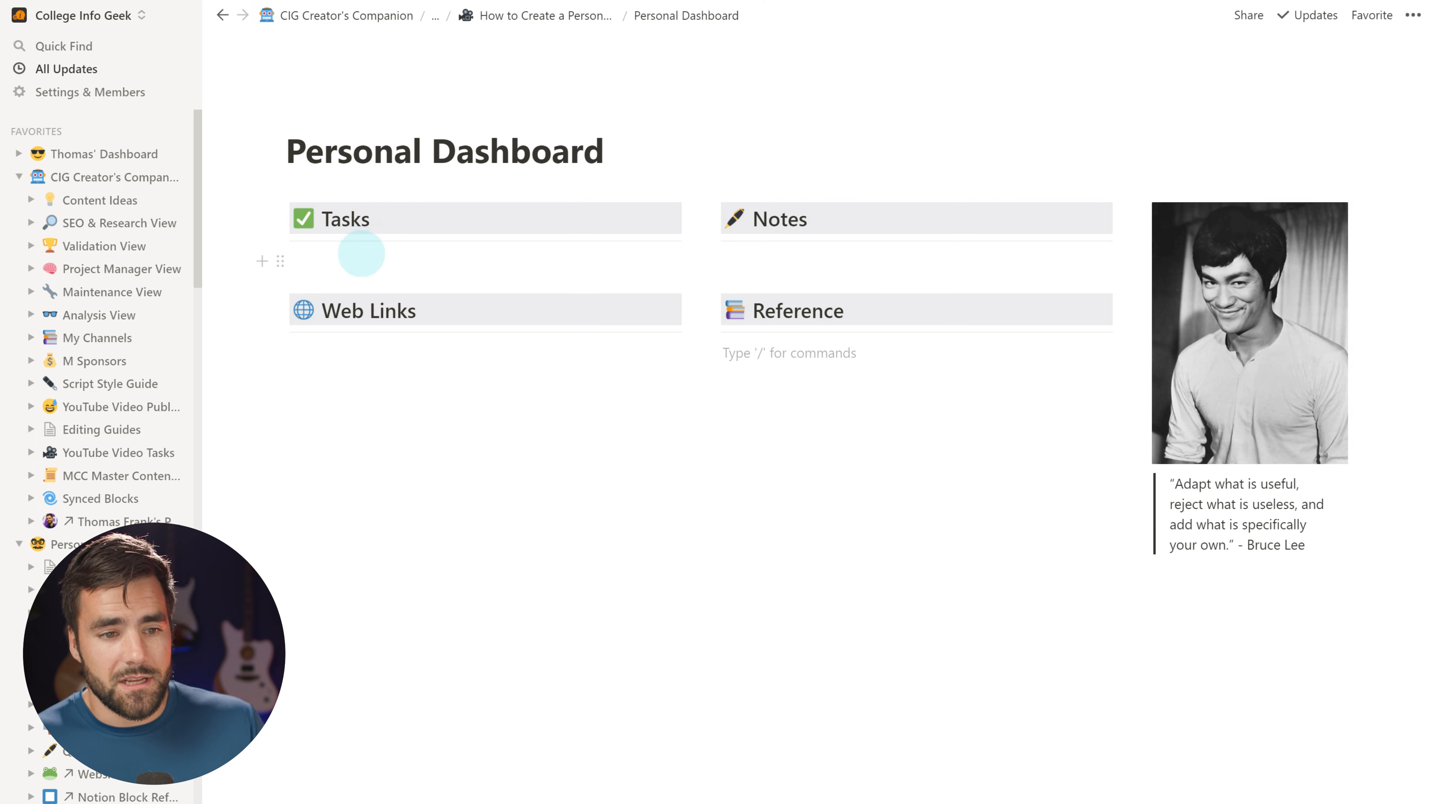
Open the Ultimate Tasks for Notion page and expand its list of task views
{"action": "left_click", "coordinate": [19, 544]}
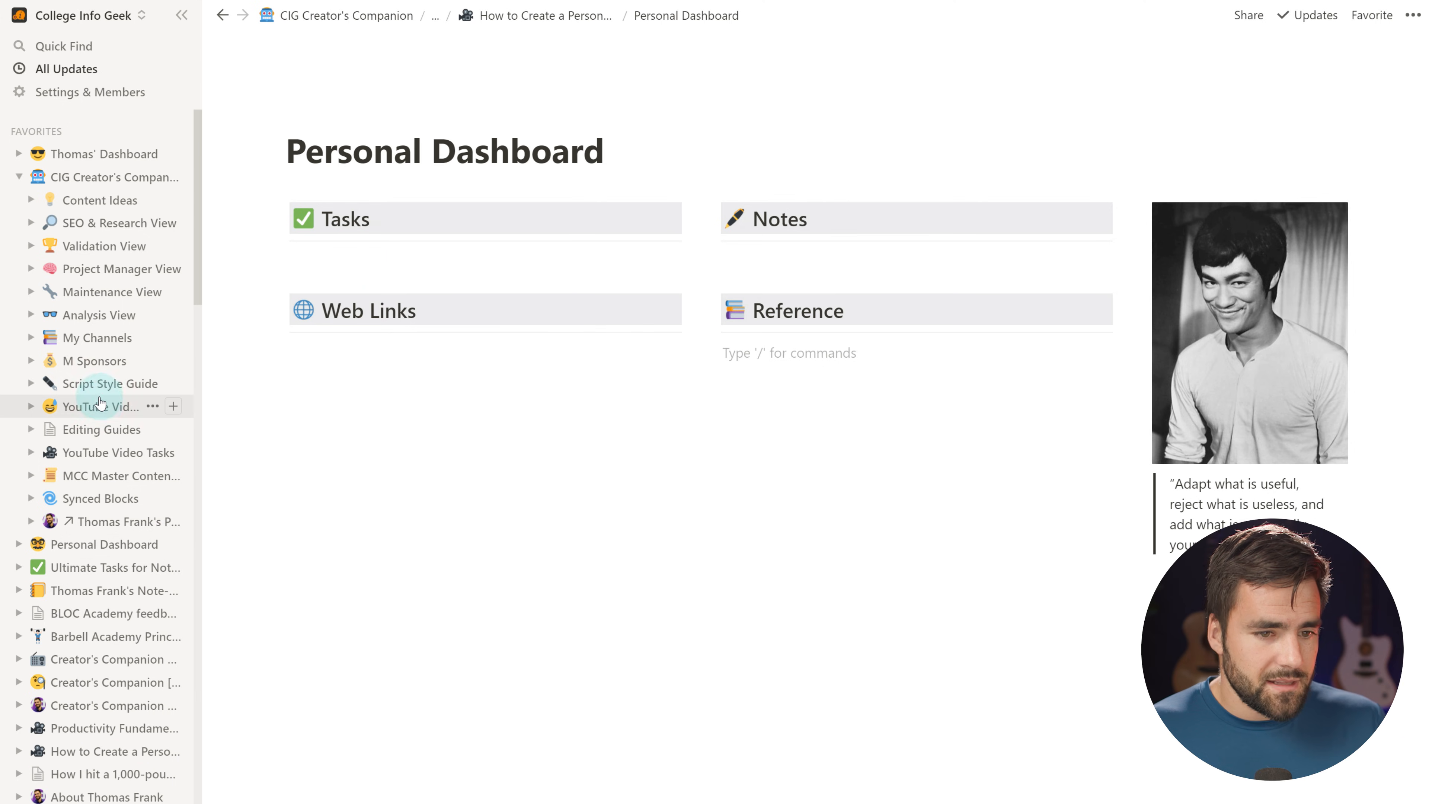
{"action": "scroll", "coordinate": [112, 394], "scroll_direction": "down", "scroll_amount": 2}
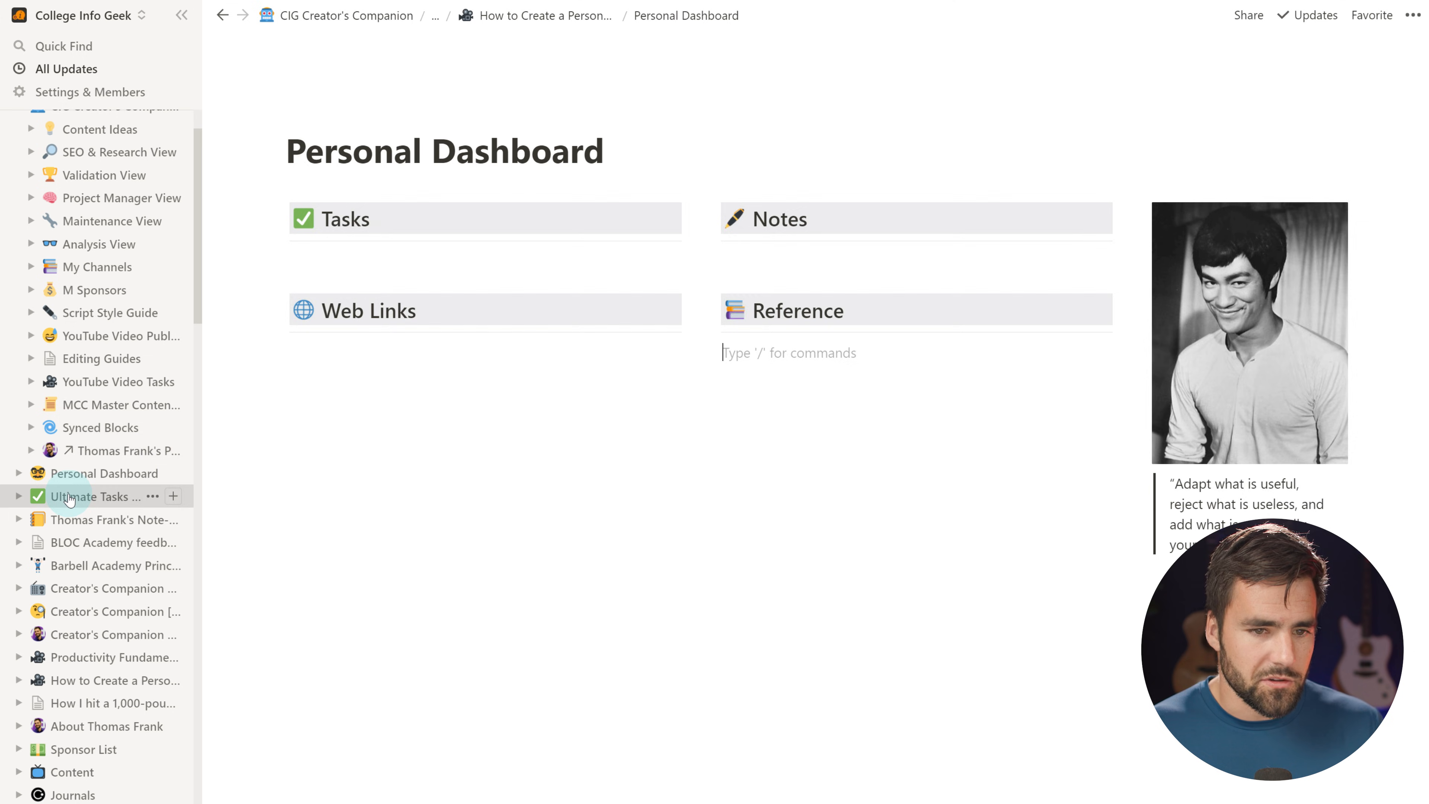
{"action": "left_click", "coordinate": [56, 496]}
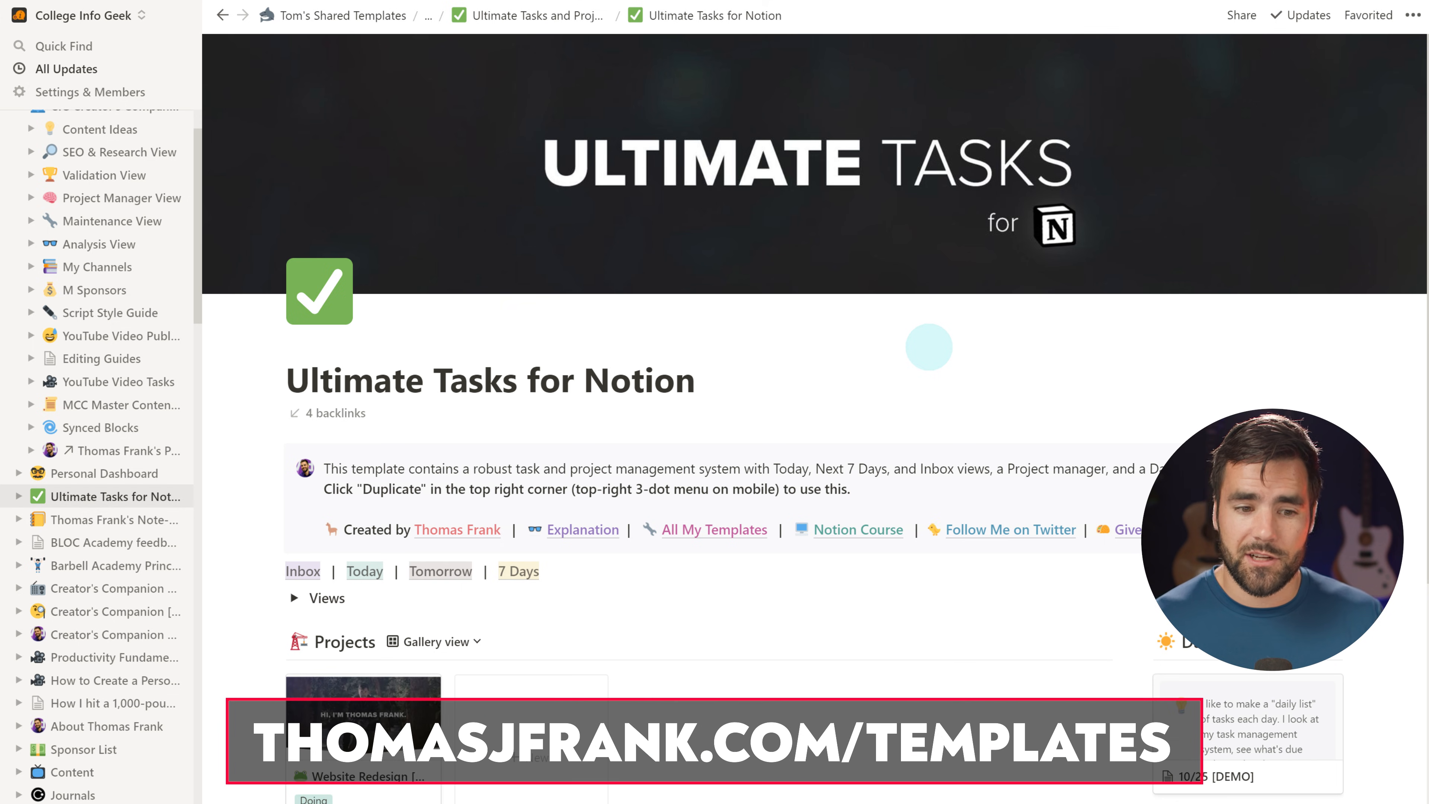
{"action": "scroll", "coordinate": [929, 347], "scroll_direction": "down", "scroll_amount": 1}
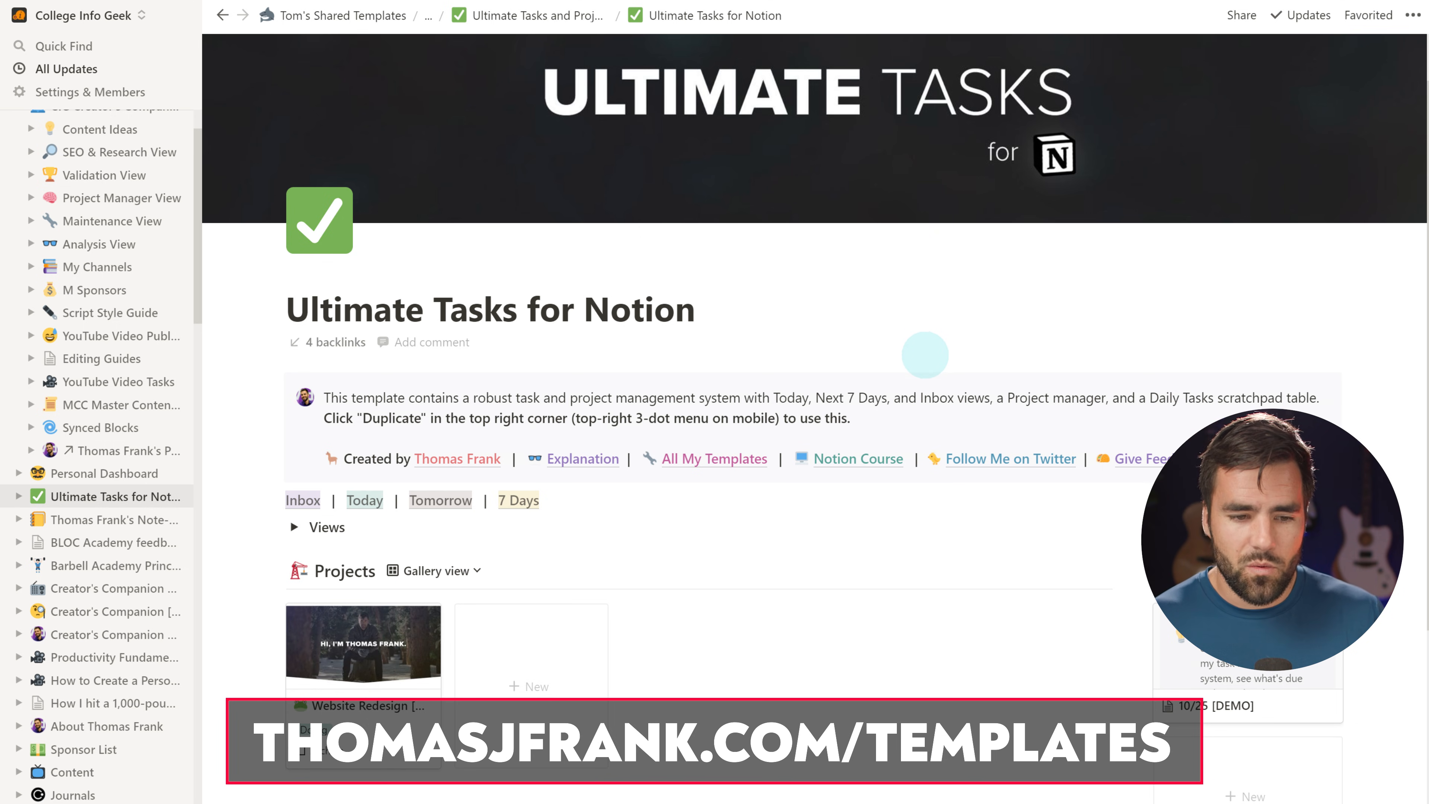
{"action": "scroll", "coordinate": [948, 361], "scroll_direction": "down", "scroll_amount": 1}
{"action": "left_click", "coordinate": [294, 457]}
{"action": "scroll", "coordinate": [670, 454], "scroll_direction": "down", "scroll_amount": 3}
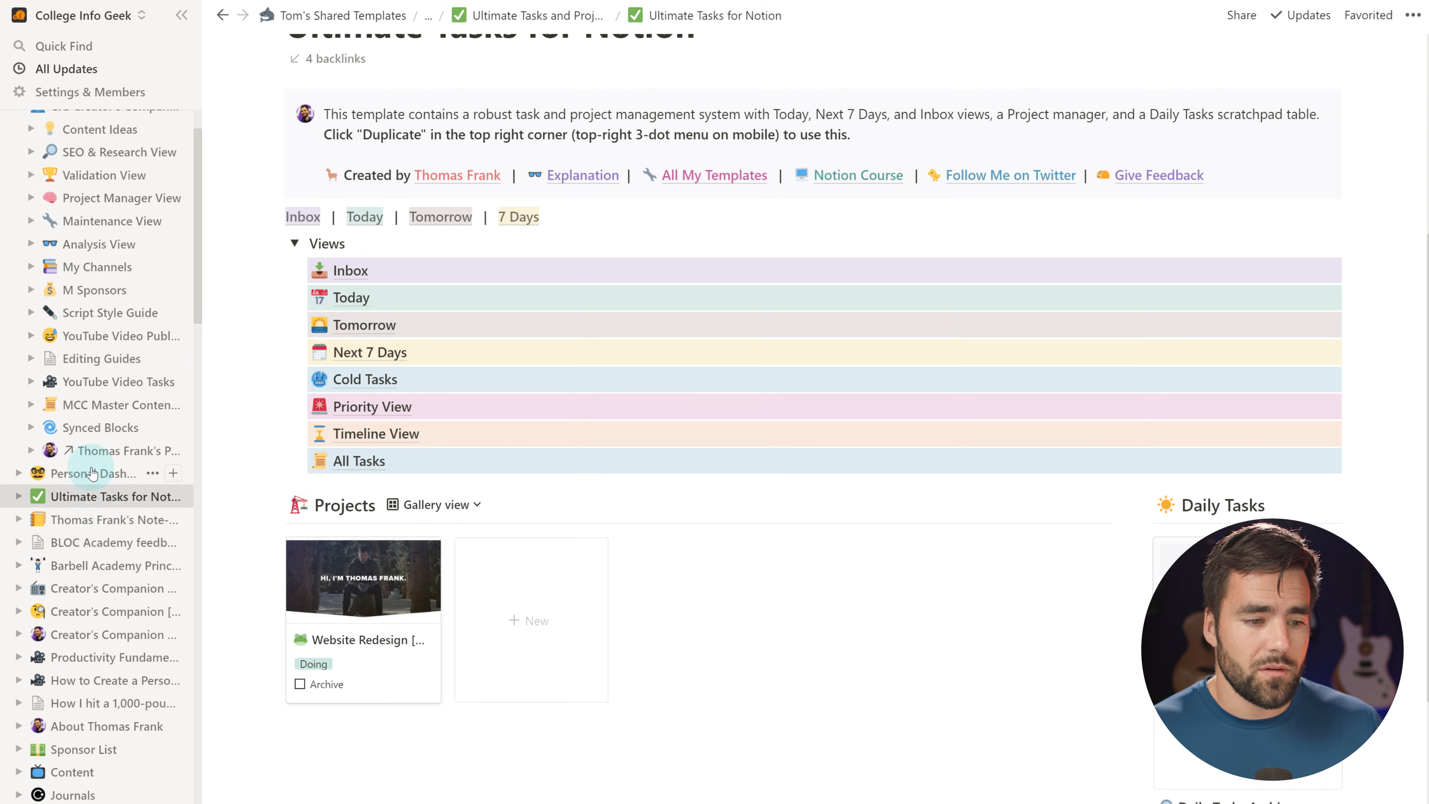
{"action": "scroll", "coordinate": [93, 317], "scroll_direction": "up", "scroll_amount": 1}
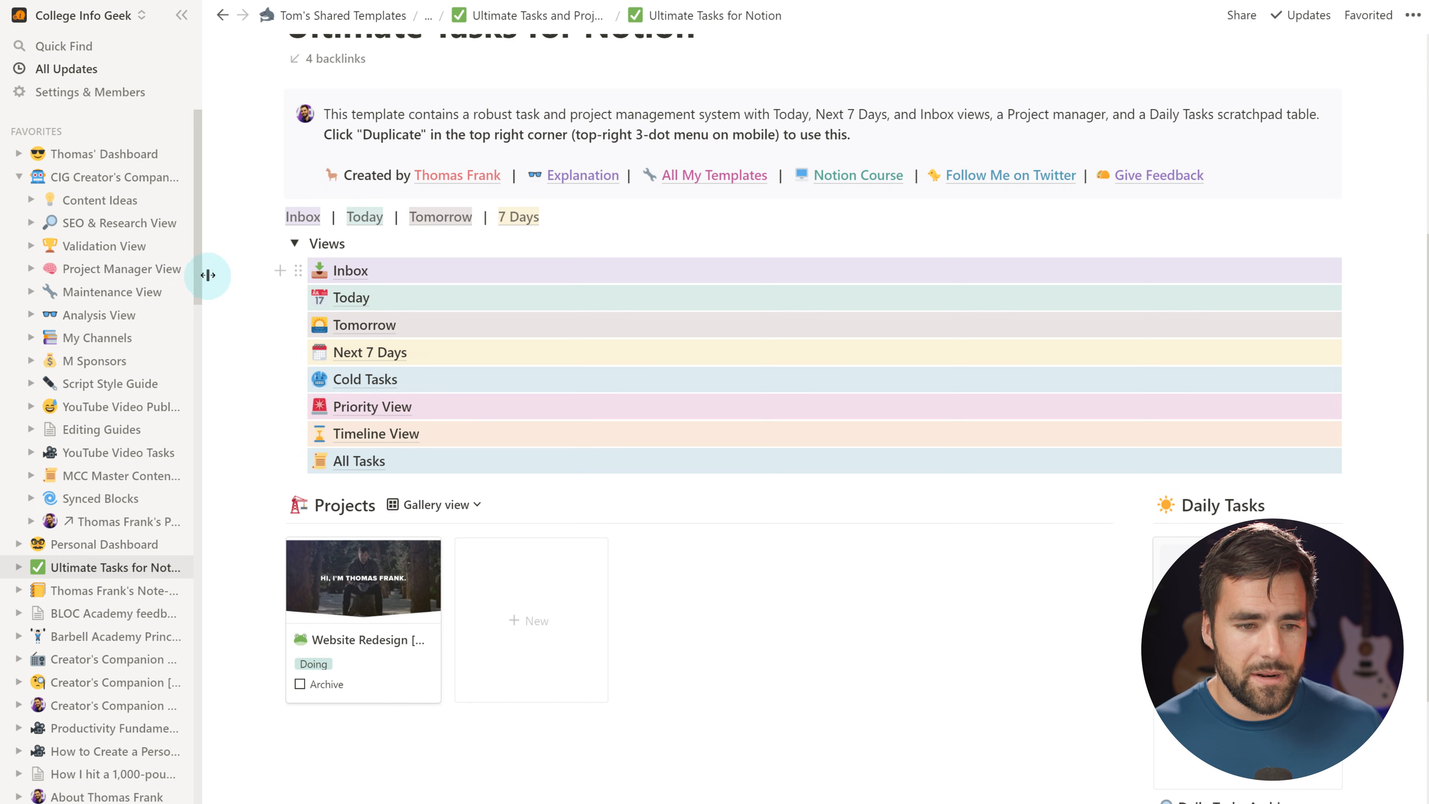
Copy the Today view's link and return to the Personal Dashboard
{"action": "left_click", "coordinate": [351, 297]}
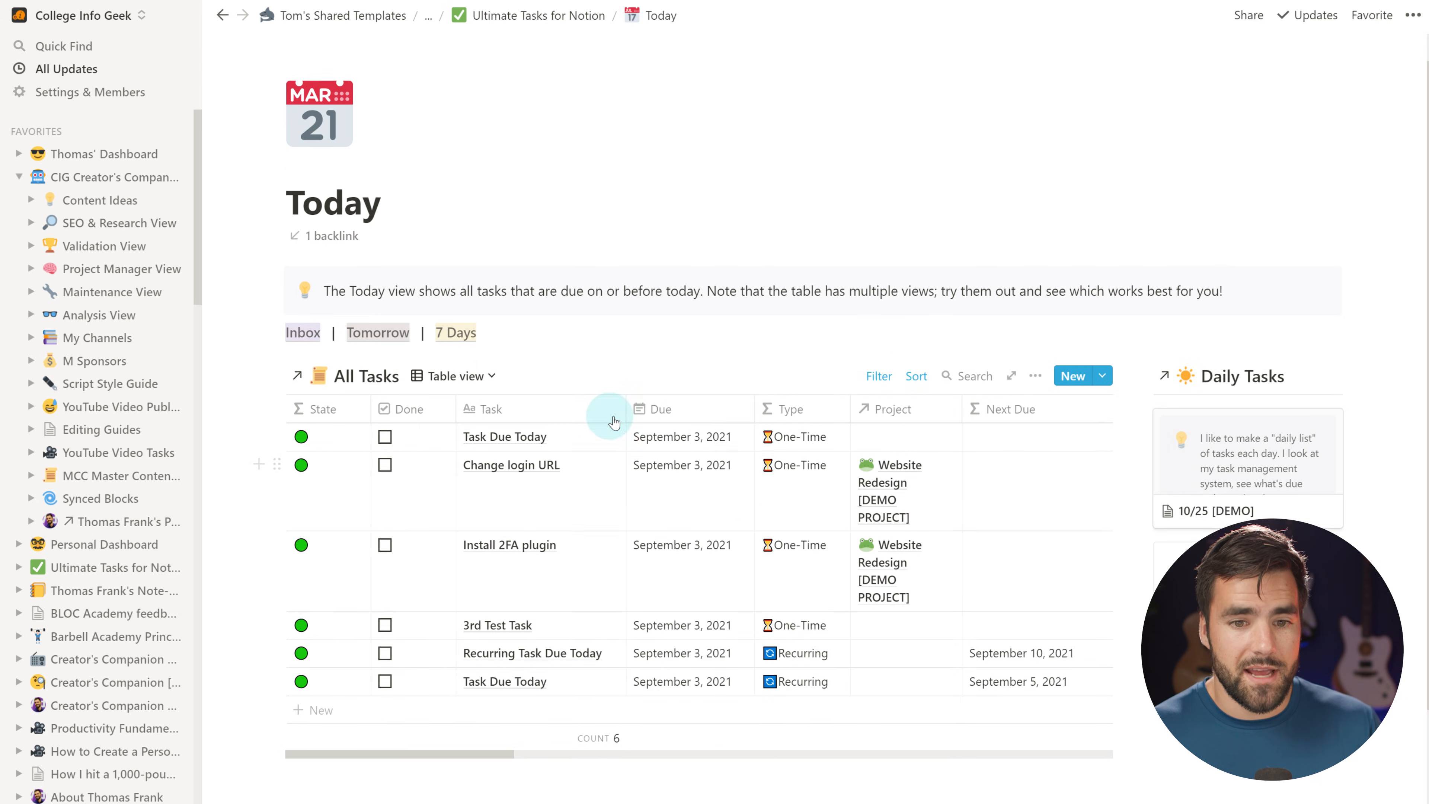
{"action": "key", "text": "ctrl+l"}
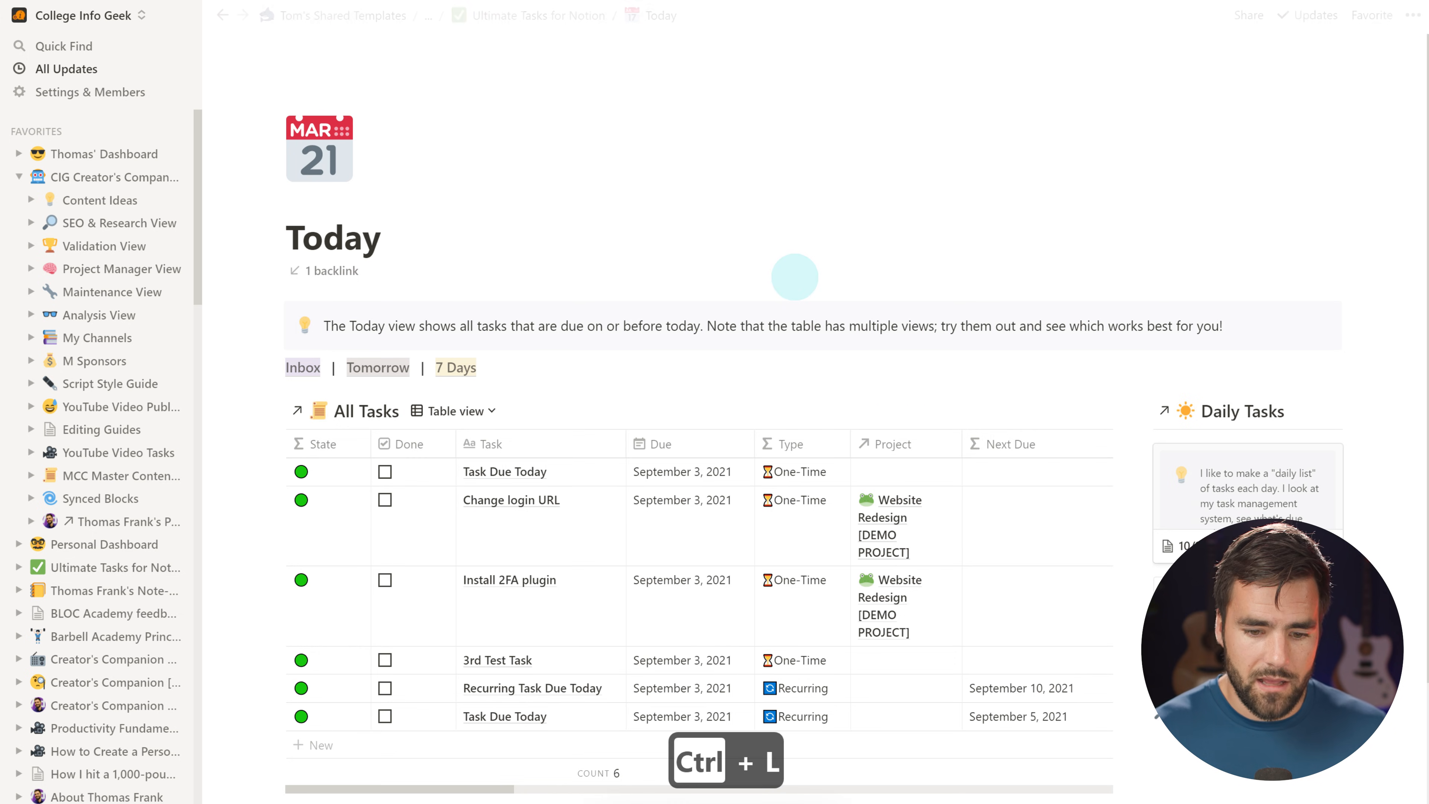
{"action": "key", "text": "ctrl+bracketleft"}
{"action": "key", "text": "ctrl+bracketleft"}
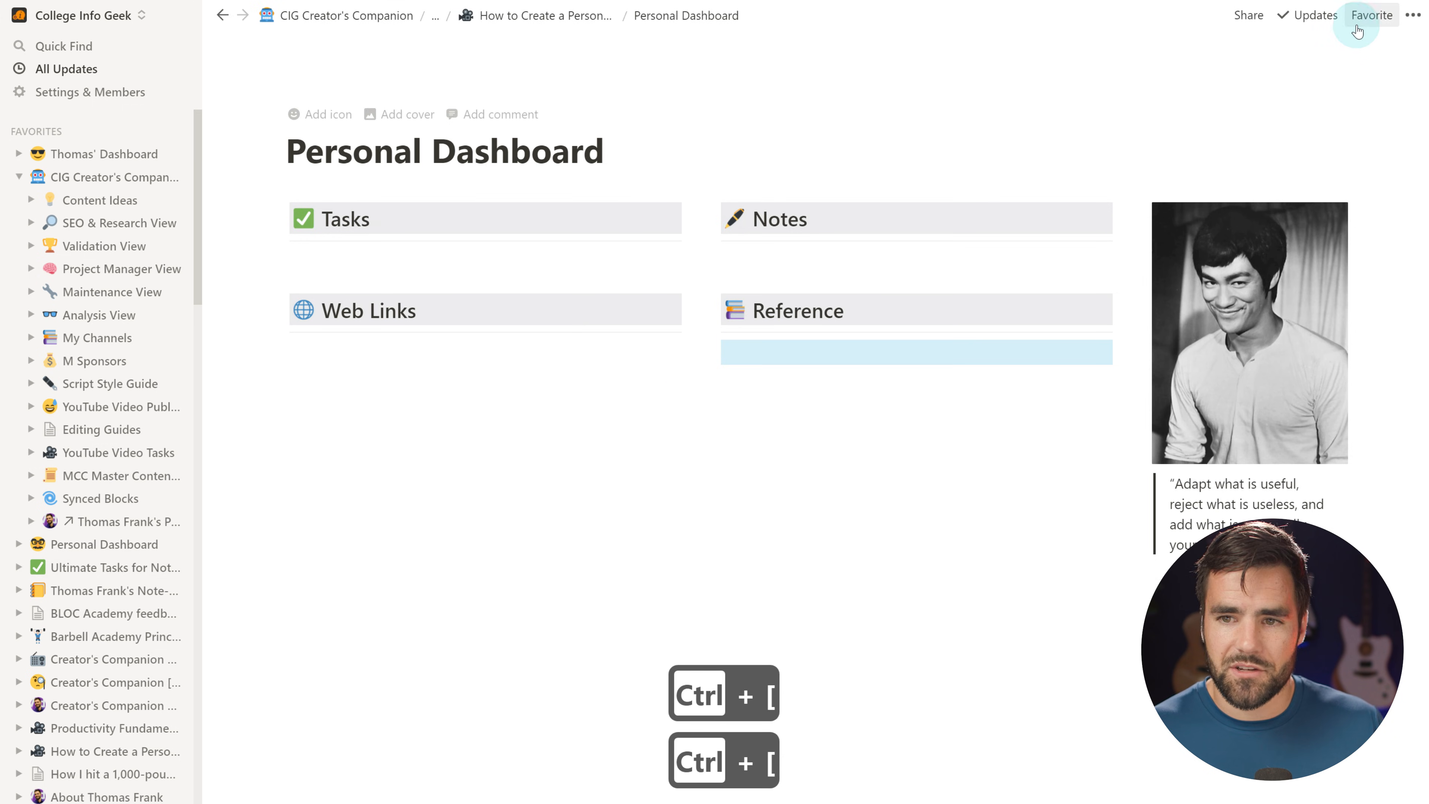
Favourite the dashboard, give it the nerd-face icon, and paste the Today link under Tasks
{"action": "left_click", "coordinate": [1368, 17]}
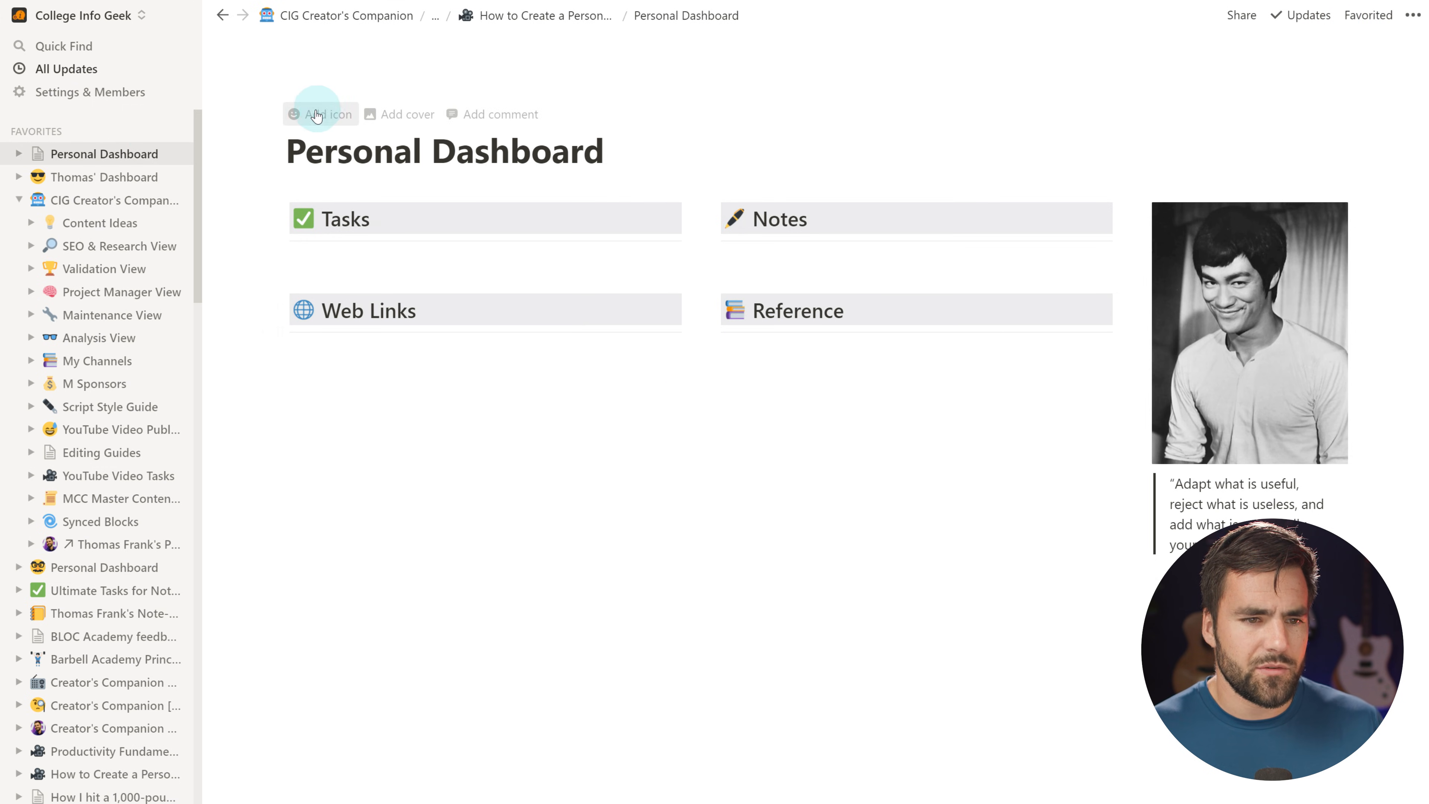
{"action": "left_click", "coordinate": [313, 113]}
{"action": "left_click", "coordinate": [318, 148]}
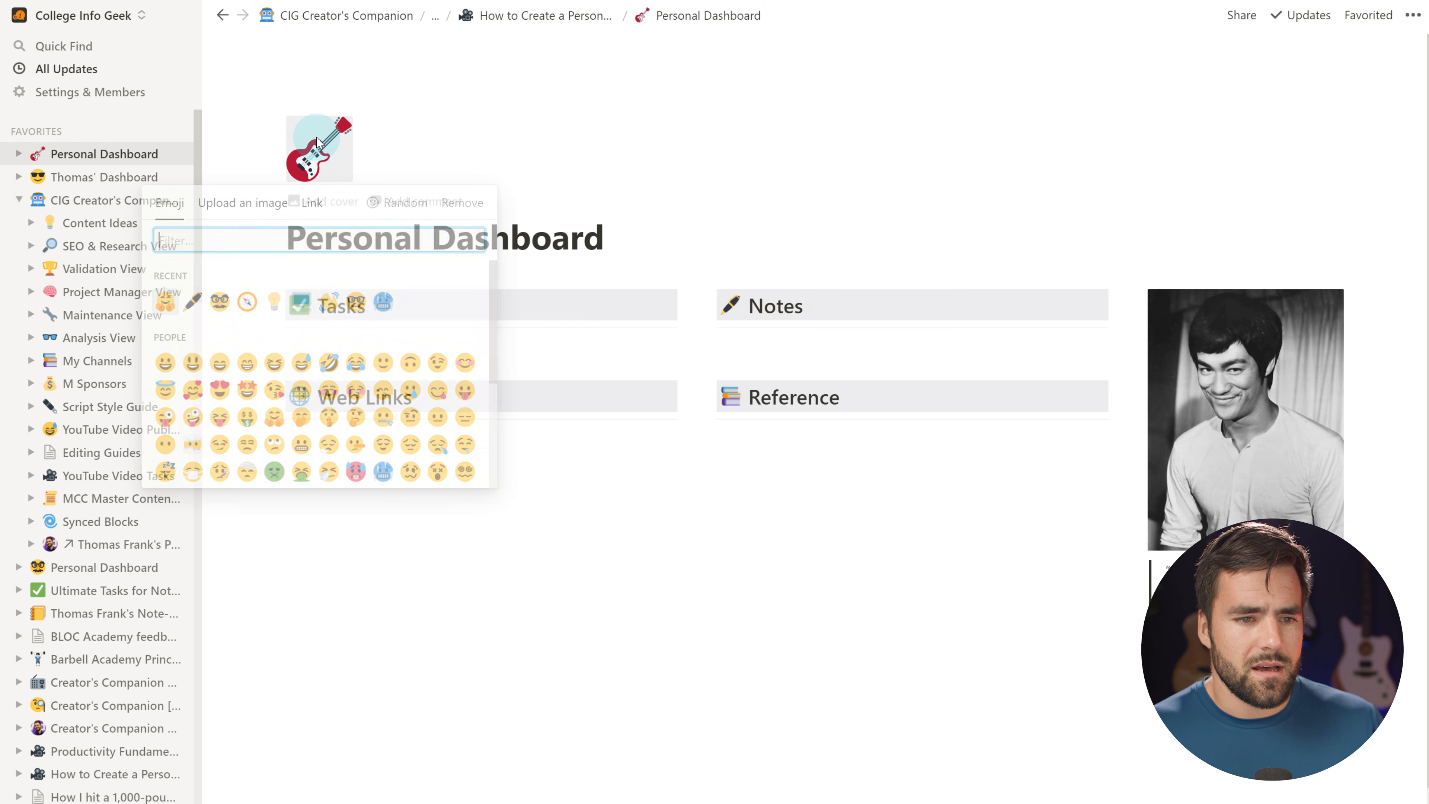
{"action": "left_click", "coordinate": [354, 304]}
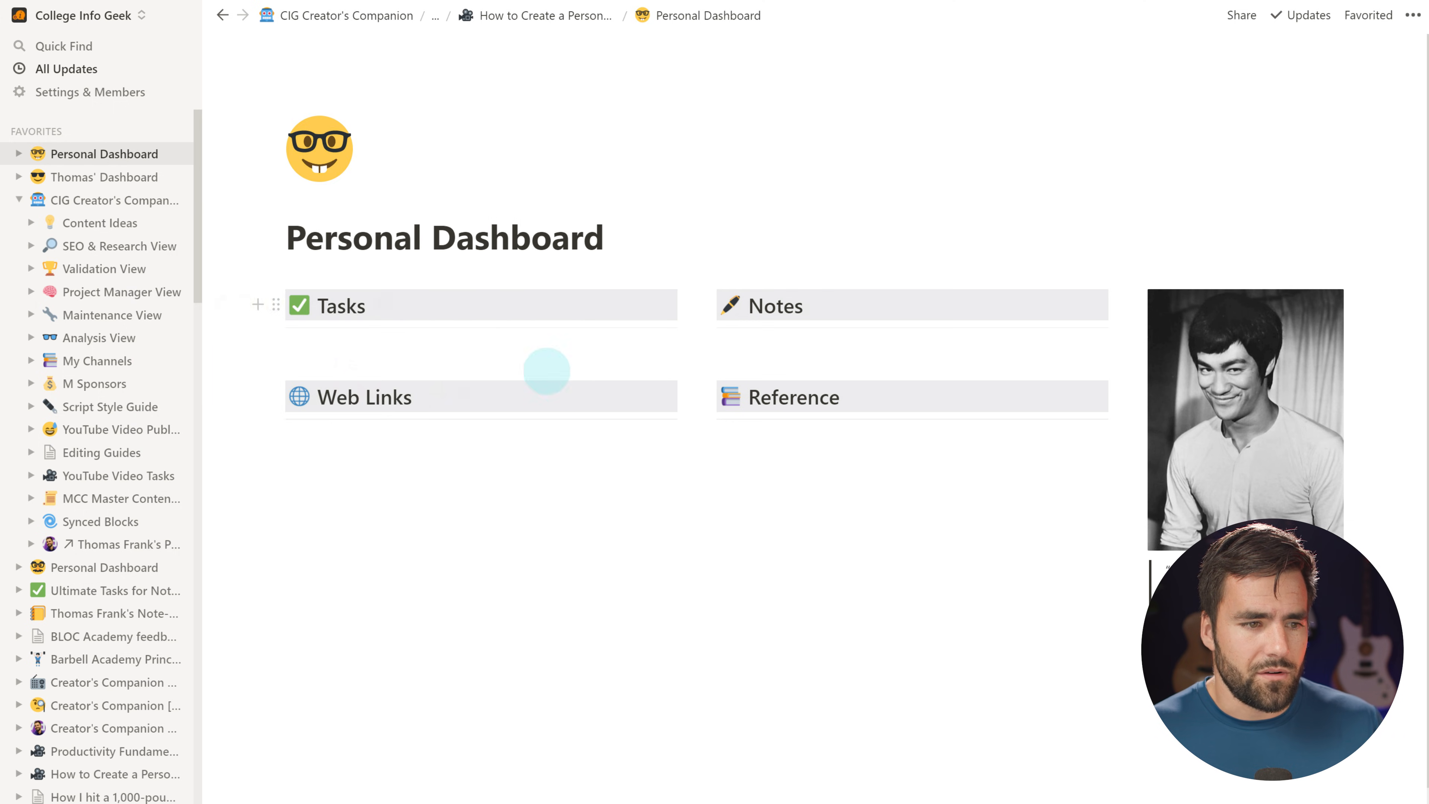
{"action": "key", "text": "ctrl+v"}
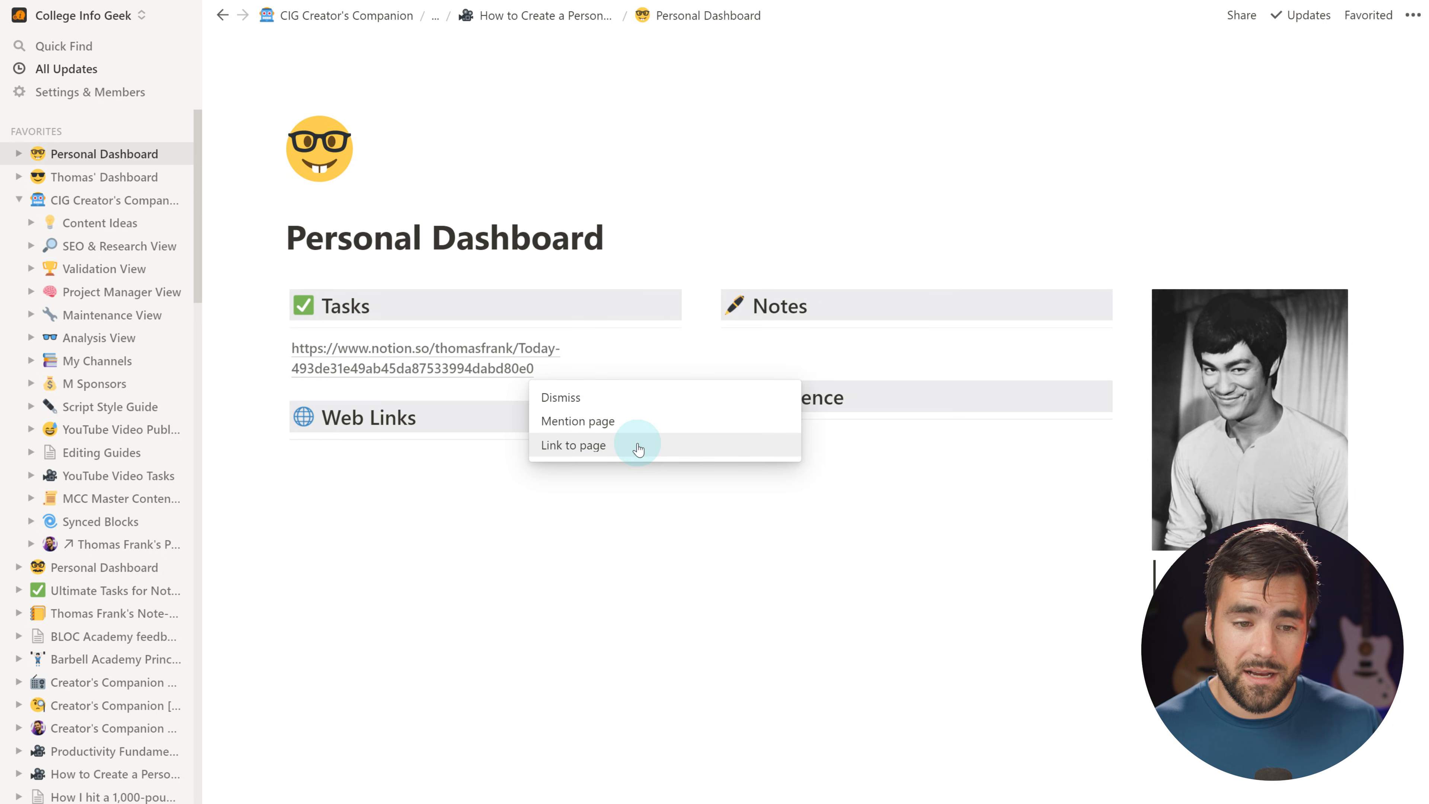
Convert the pasted Today URL under Tasks into a Link to page block
{"action": "left_click", "coordinate": [637, 445]}
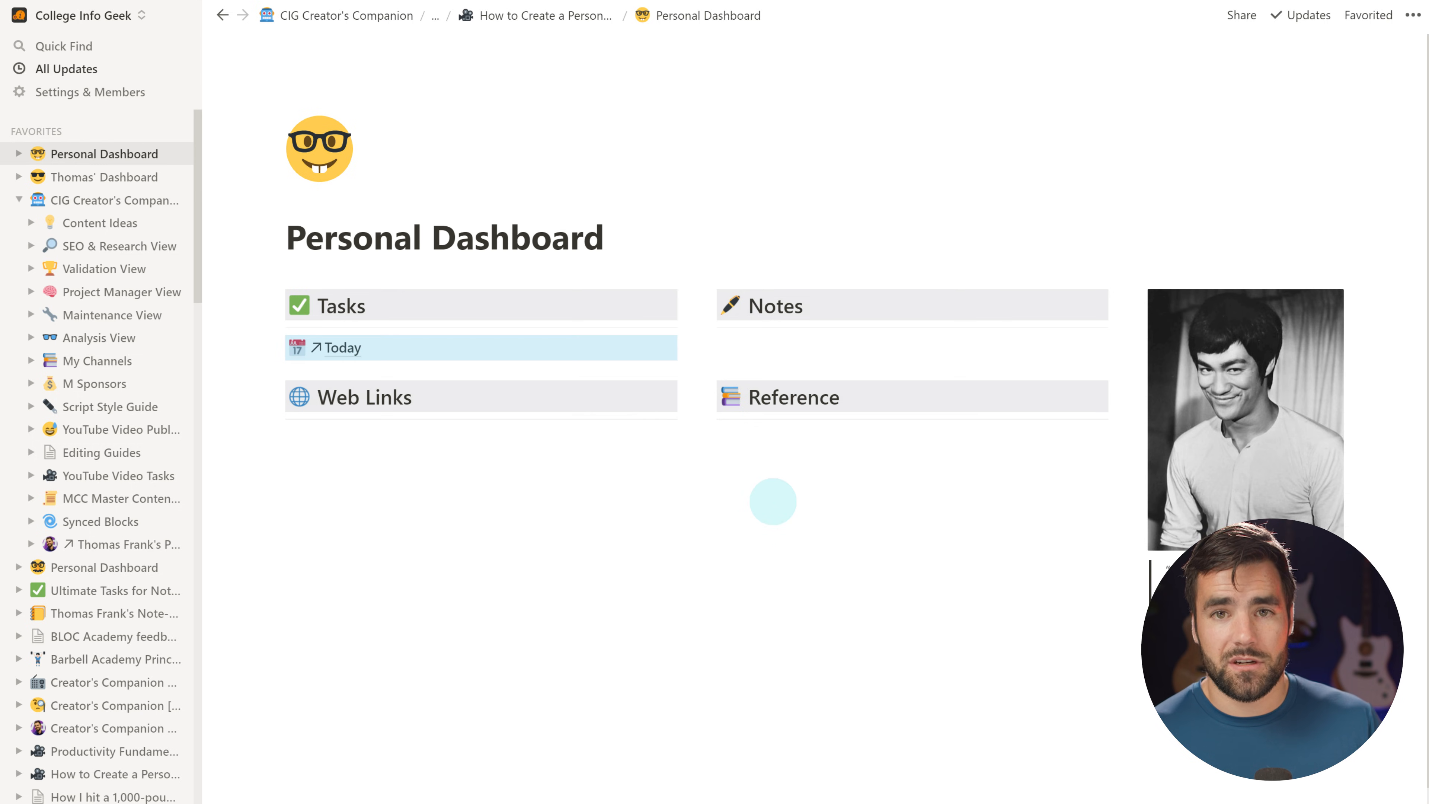
{"action": "left_click", "coordinate": [843, 550]}
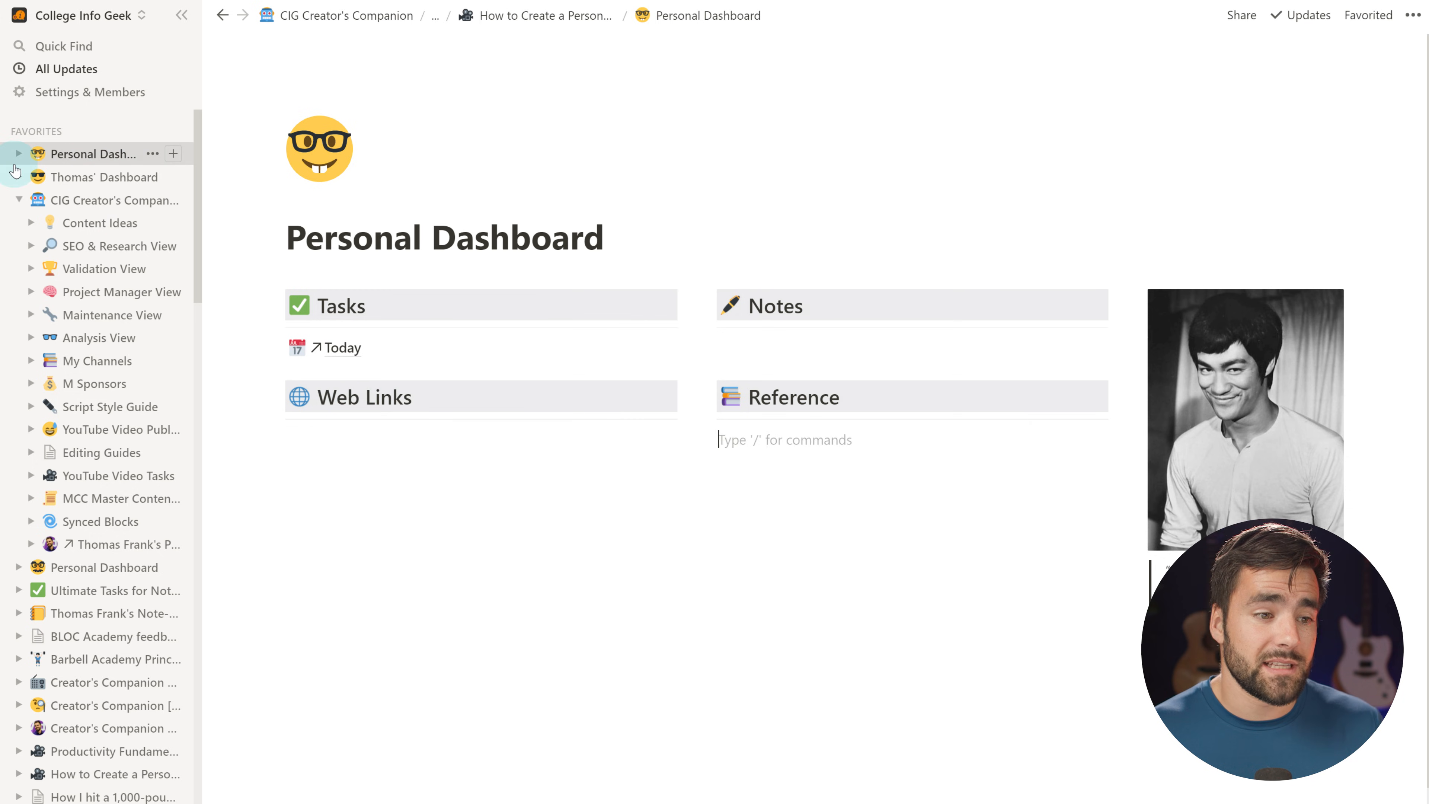
Expand then collapse Personal Dashboard in favourites, and expand the other dashboard to list its linked pages
{"action": "left_click", "coordinate": [20, 155]}
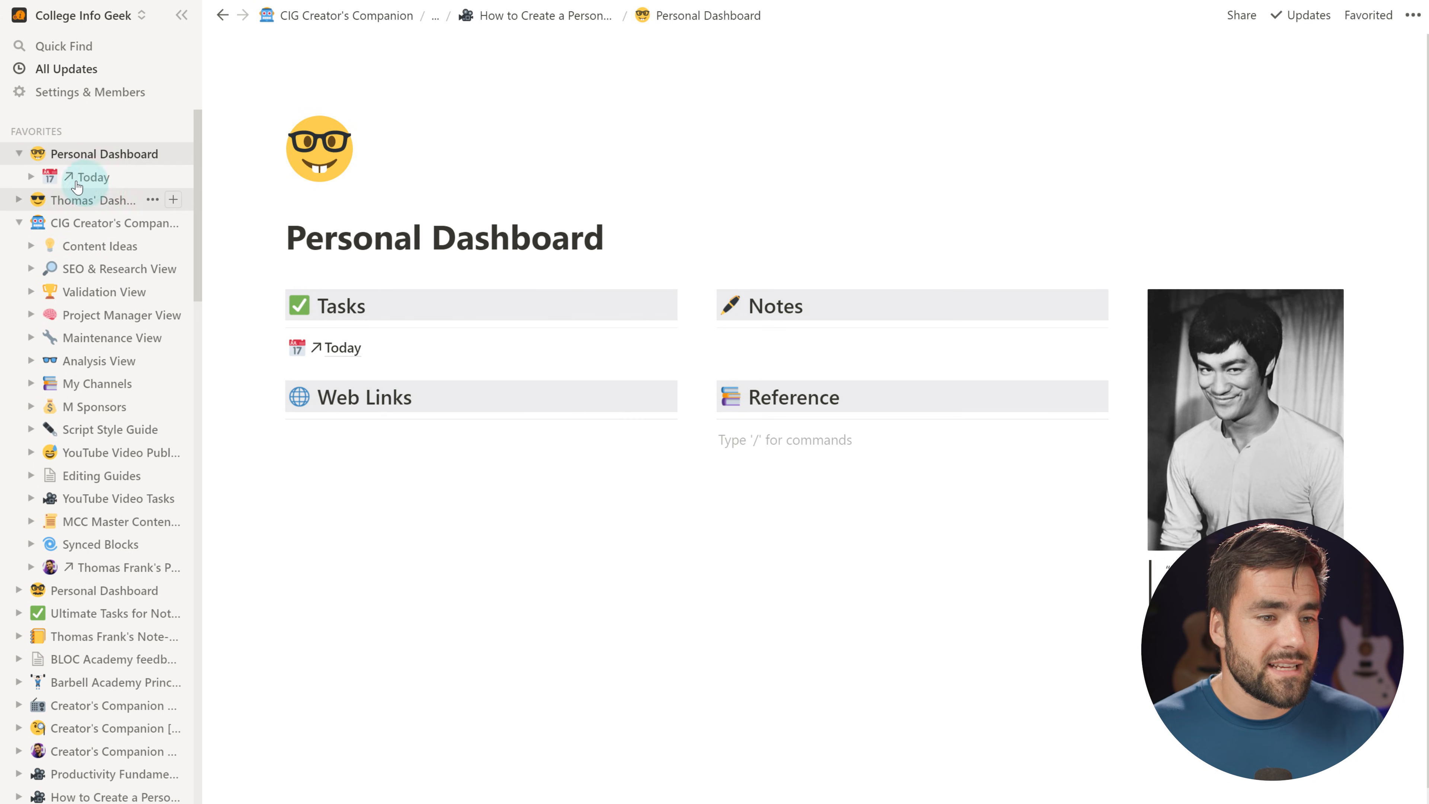
{"action": "mouse_move", "coordinate": [75, 181]}
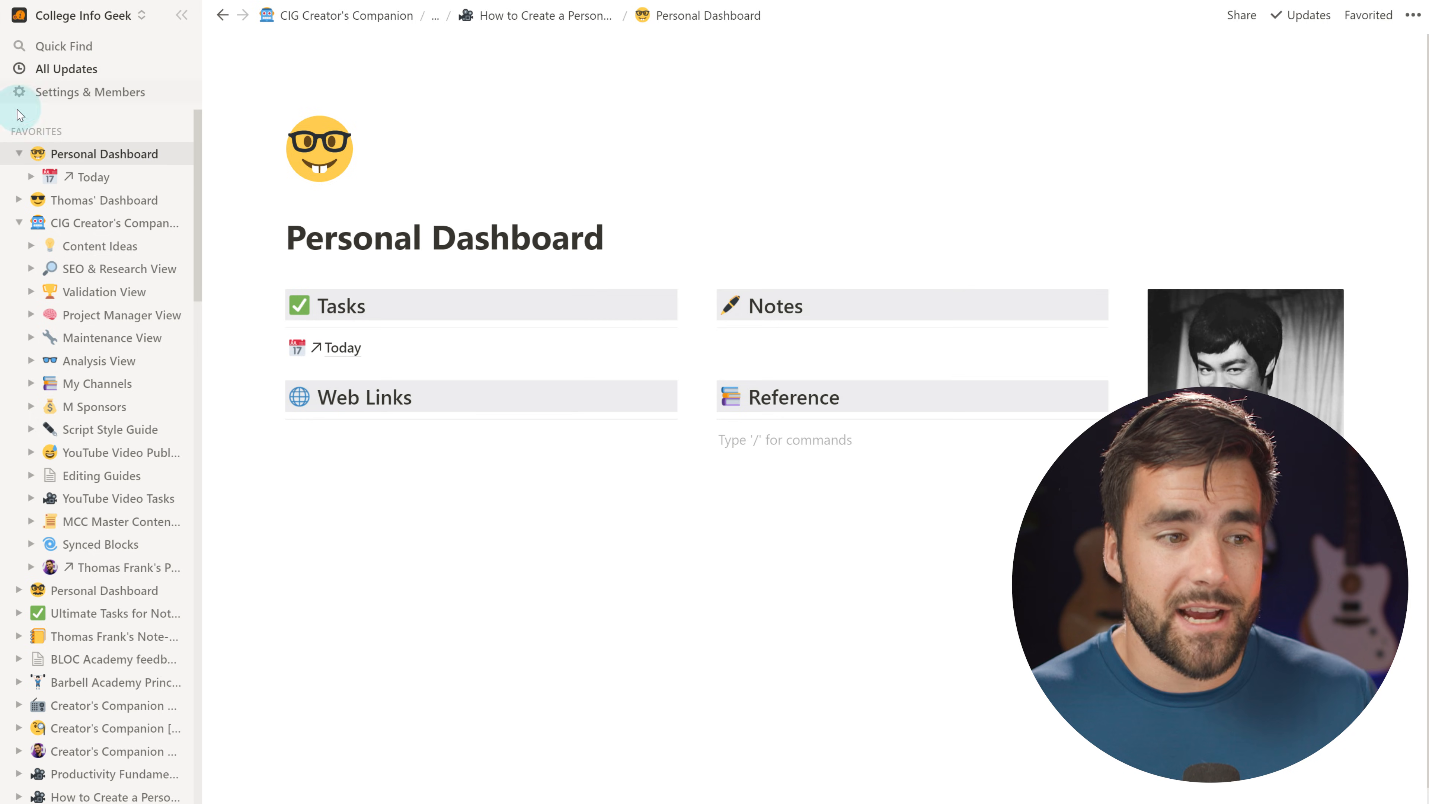
{"action": "left_click", "coordinate": [16, 153]}
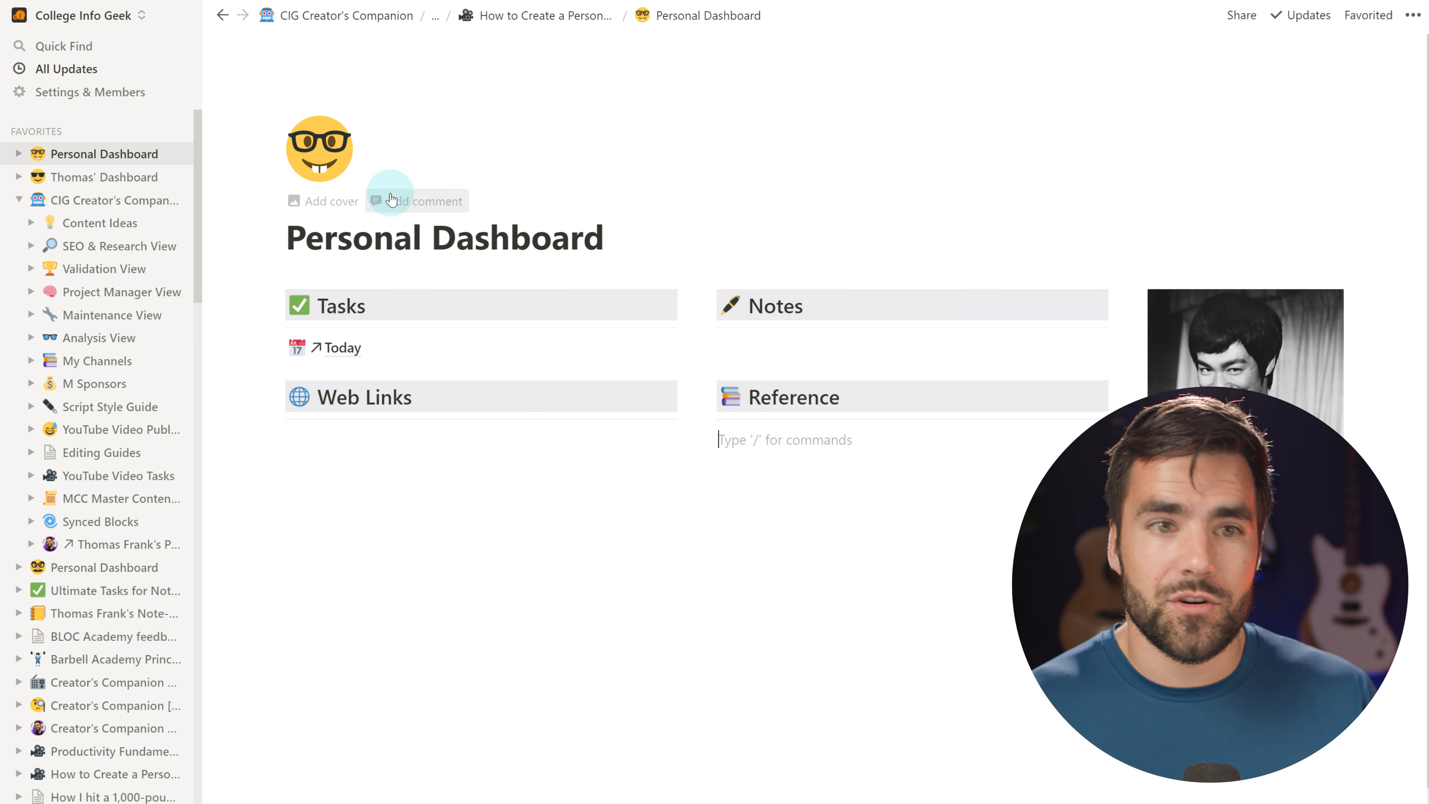
{"action": "left_click", "coordinate": [19, 177]}
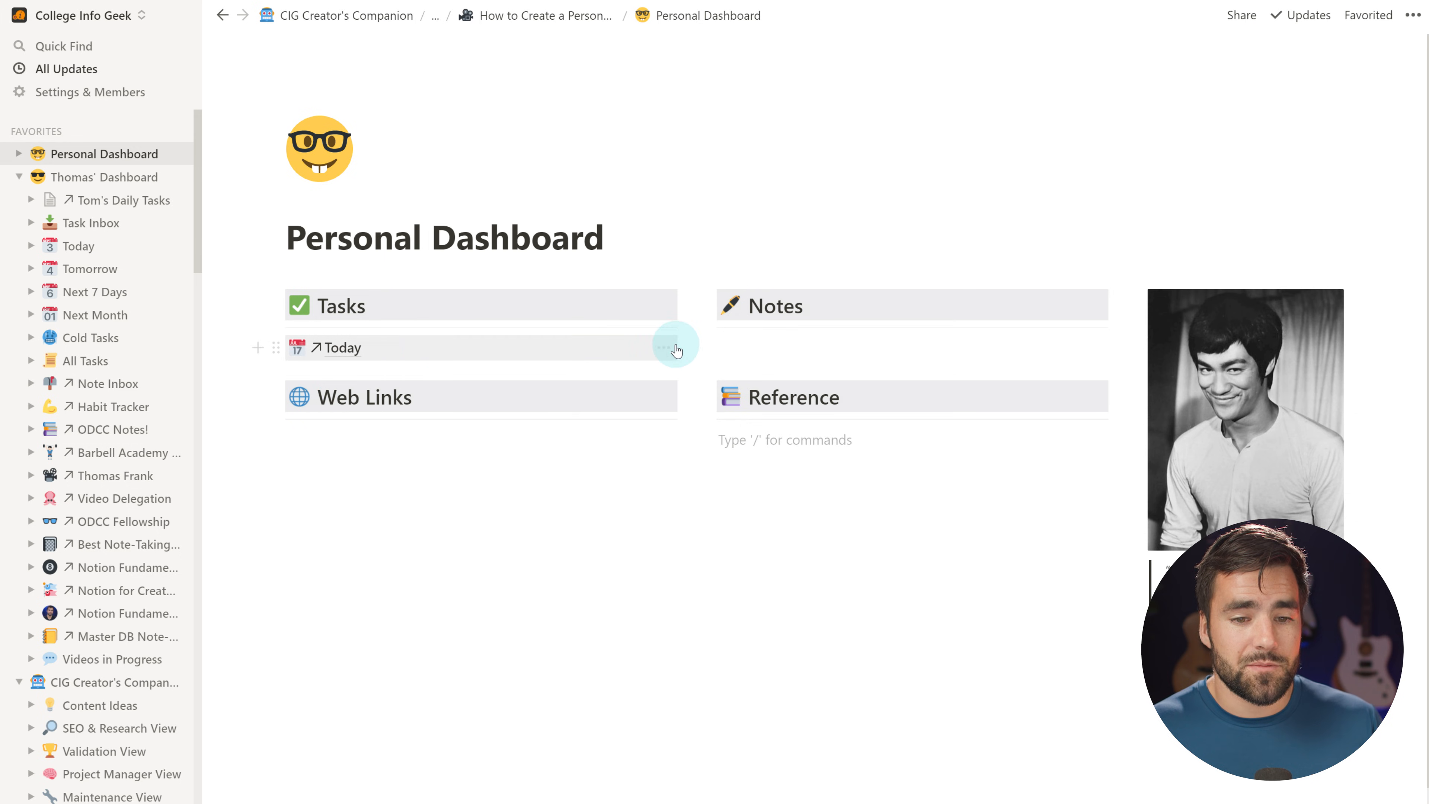
Delete the Today link block and re-paste the Today URL as an inline page mention
{"action": "right_click", "coordinate": [447, 352]}
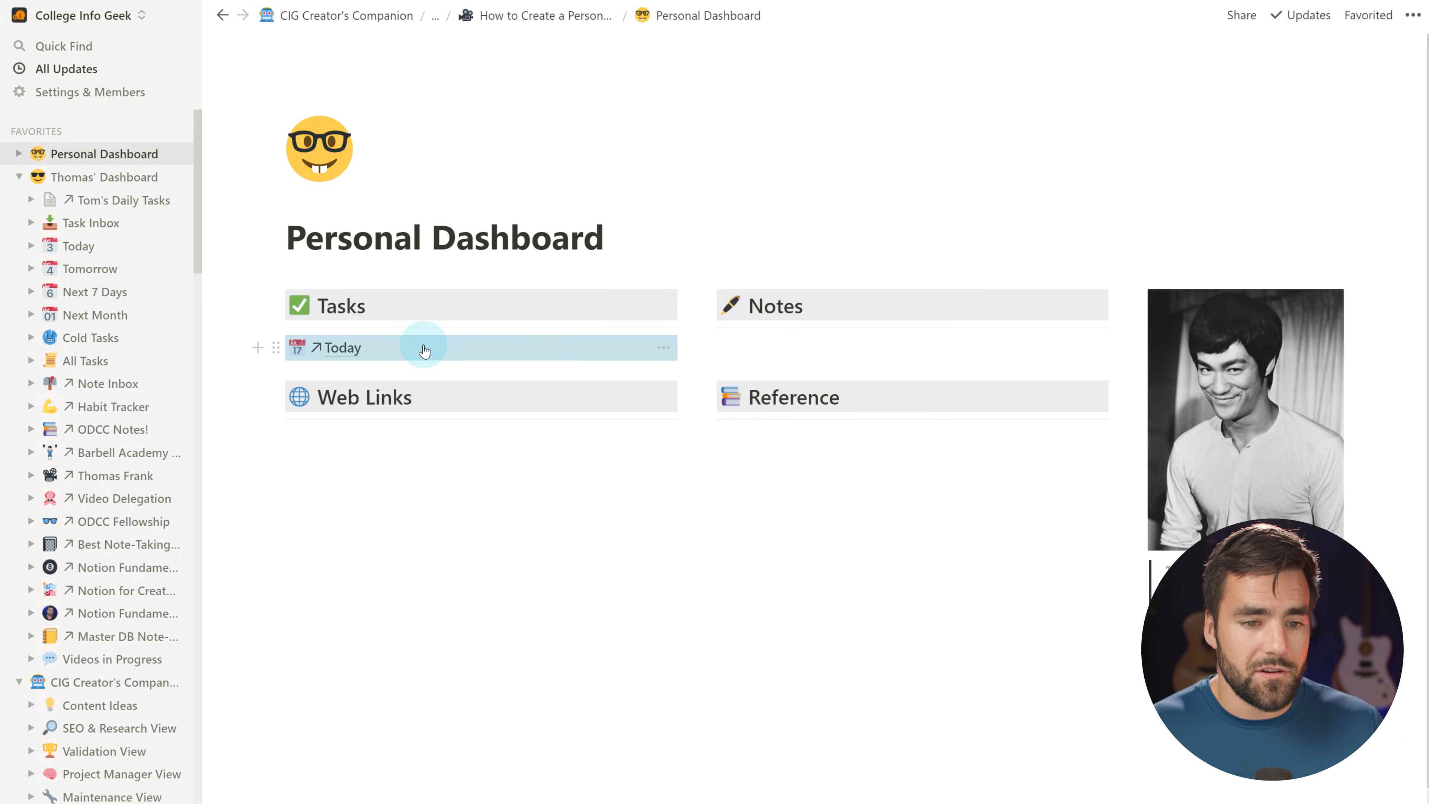
{"action": "left_click", "coordinate": [472, 401]}
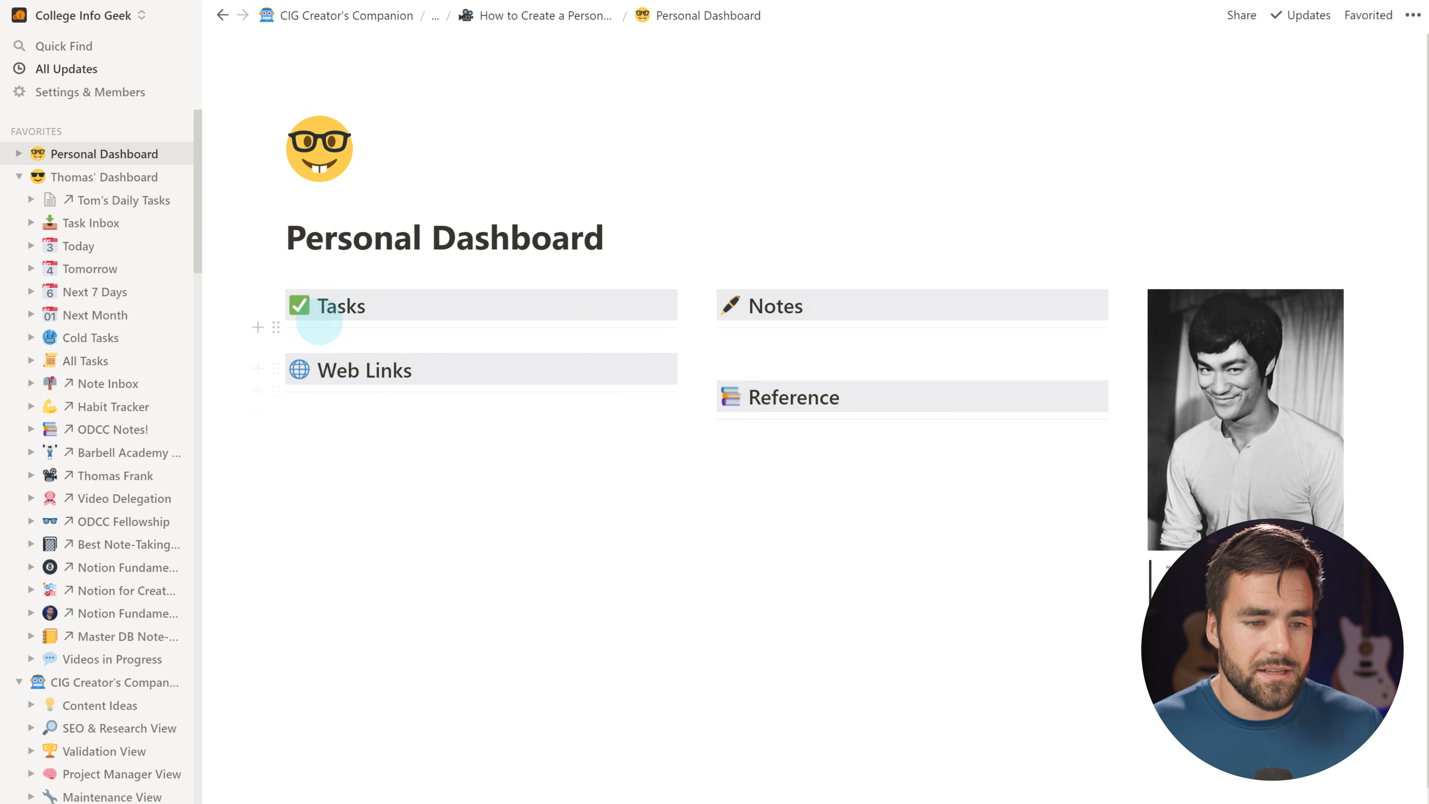
{"action": "left_click", "coordinate": [257, 328]}
{"action": "left_click", "coordinate": [344, 348]}
{"action": "key", "text": "ctrl+v"}
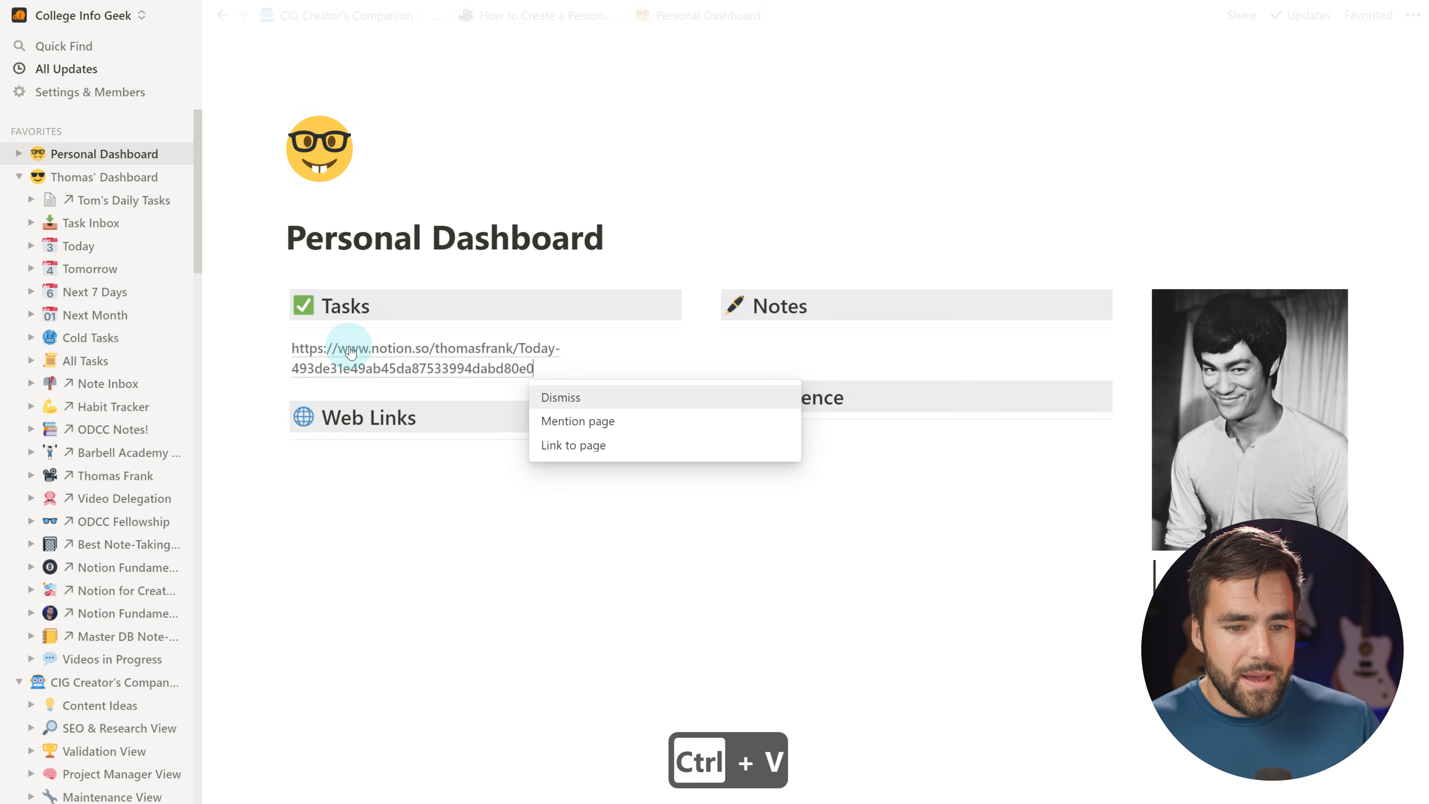
{"action": "left_click", "coordinate": [583, 420]}
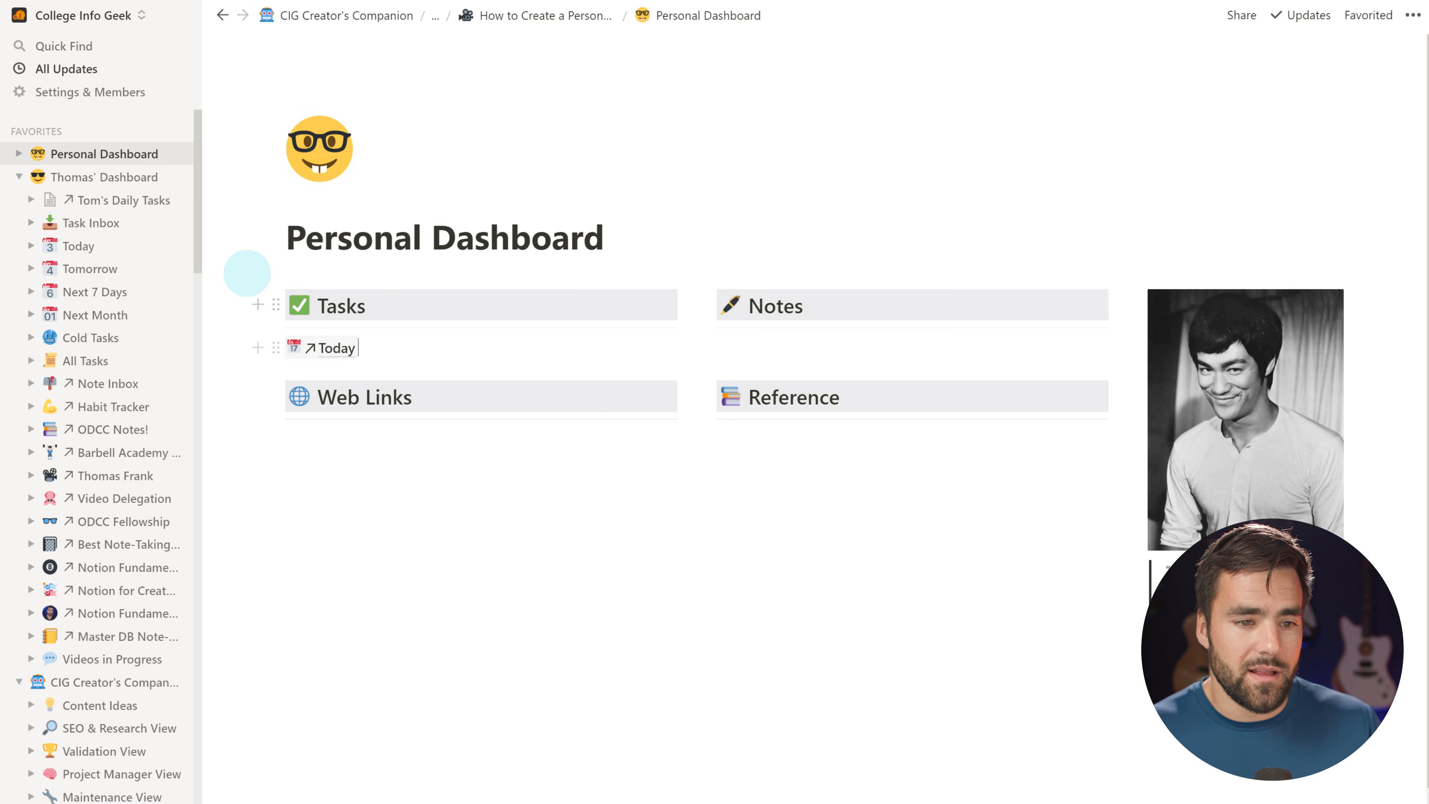
{"action": "left_click", "coordinate": [19, 153]}
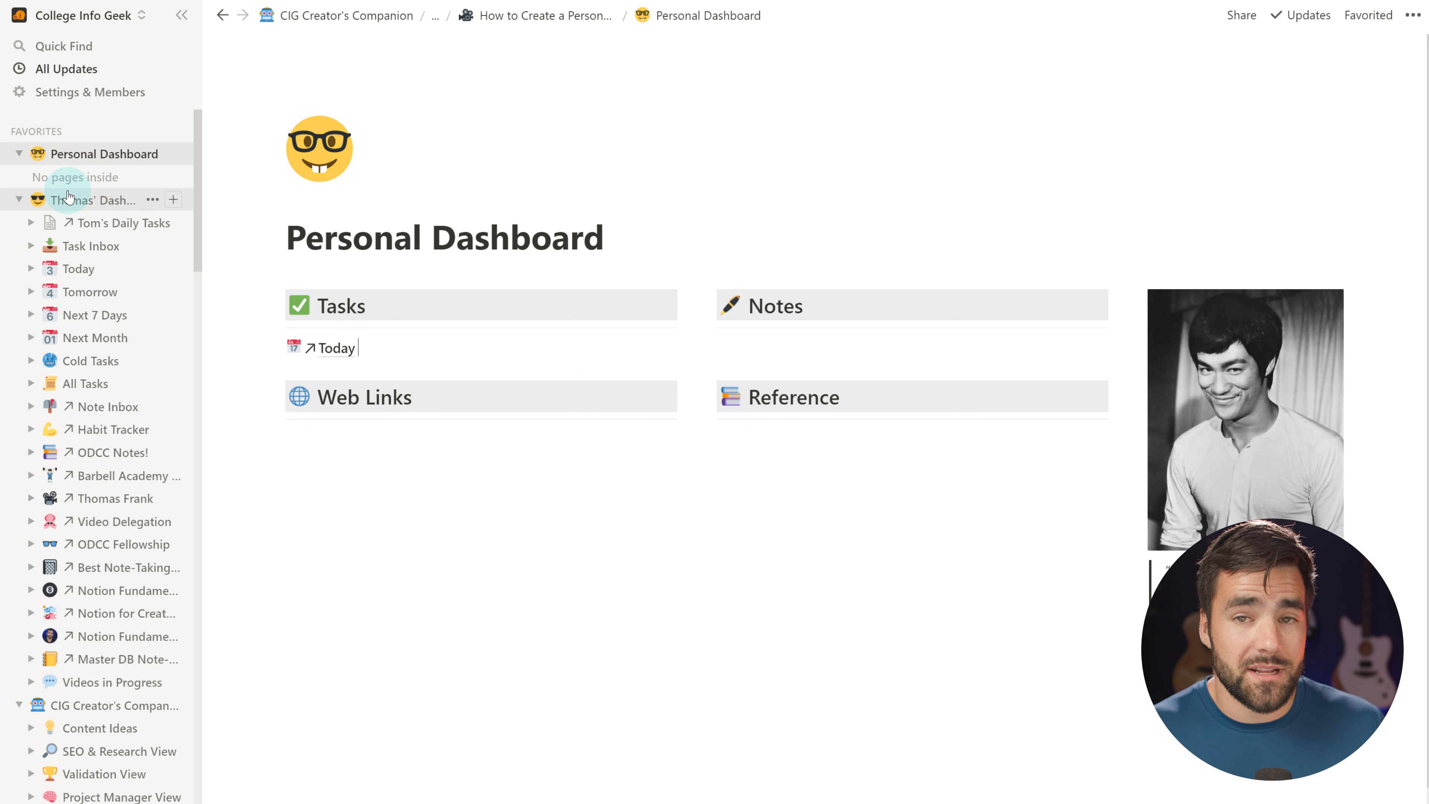
Undo the mention and re-paste the Today URL as a Link to page block
{"action": "key", "text": "ctrl+z"}
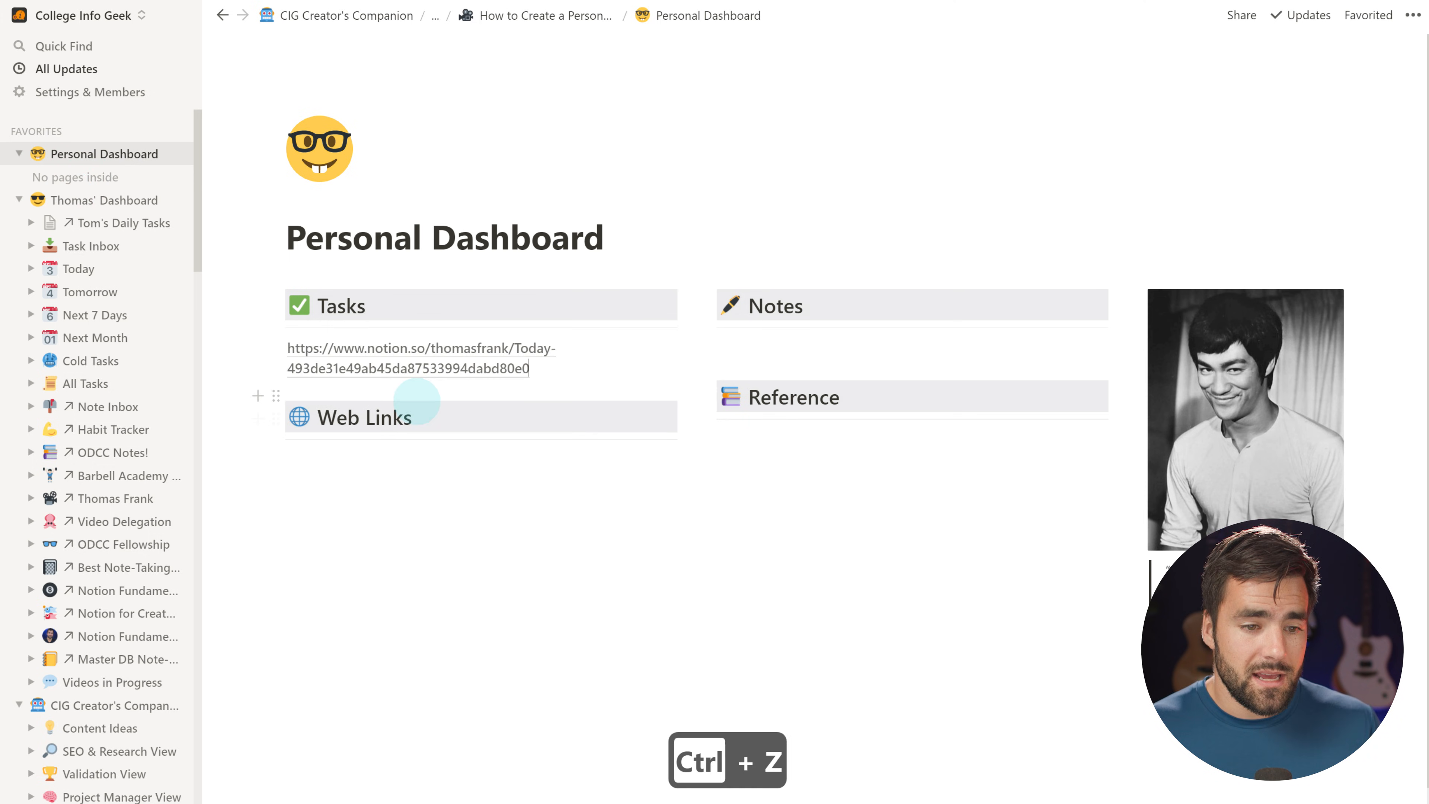
{"action": "key", "text": "ctrl+z"}
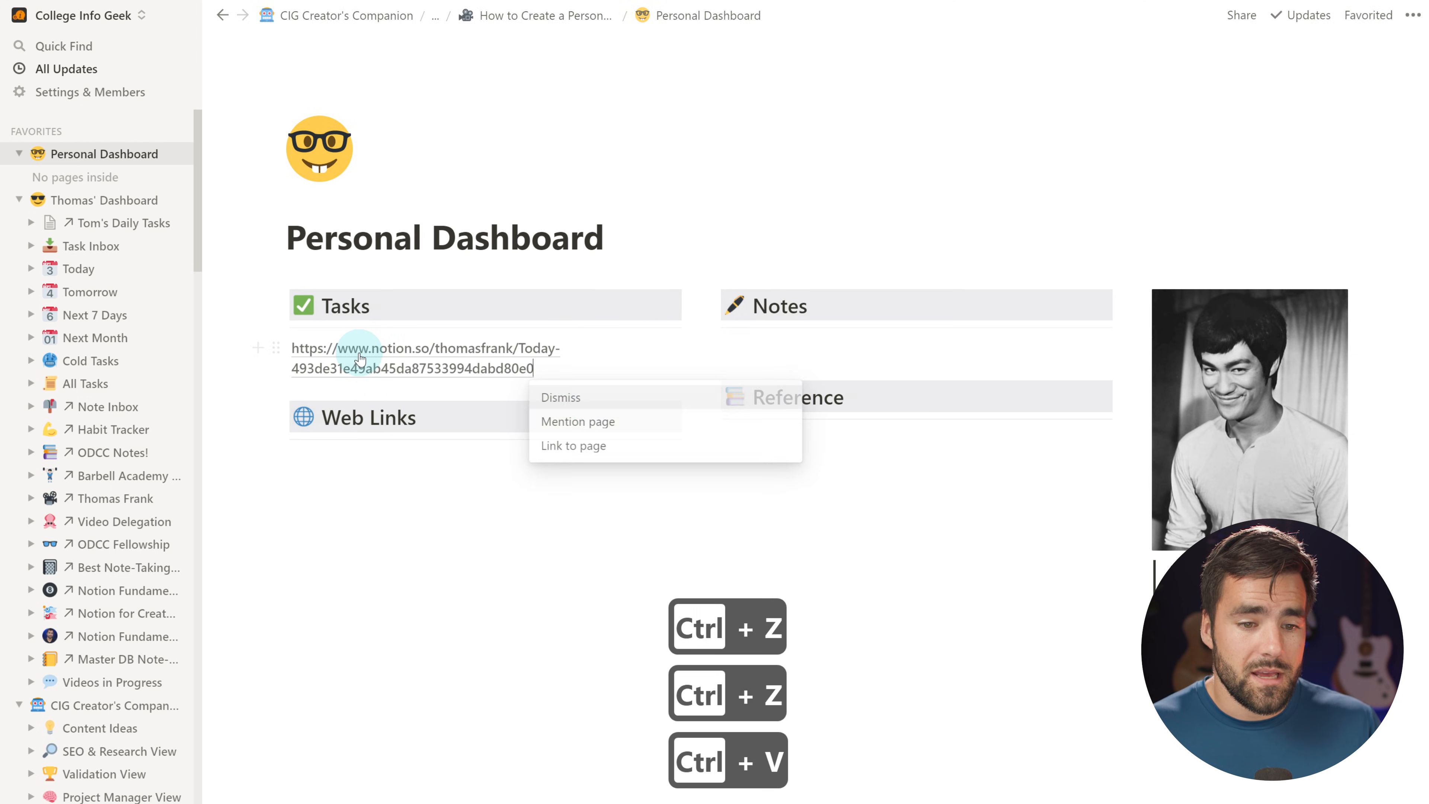
{"action": "left_click", "coordinate": [597, 440]}
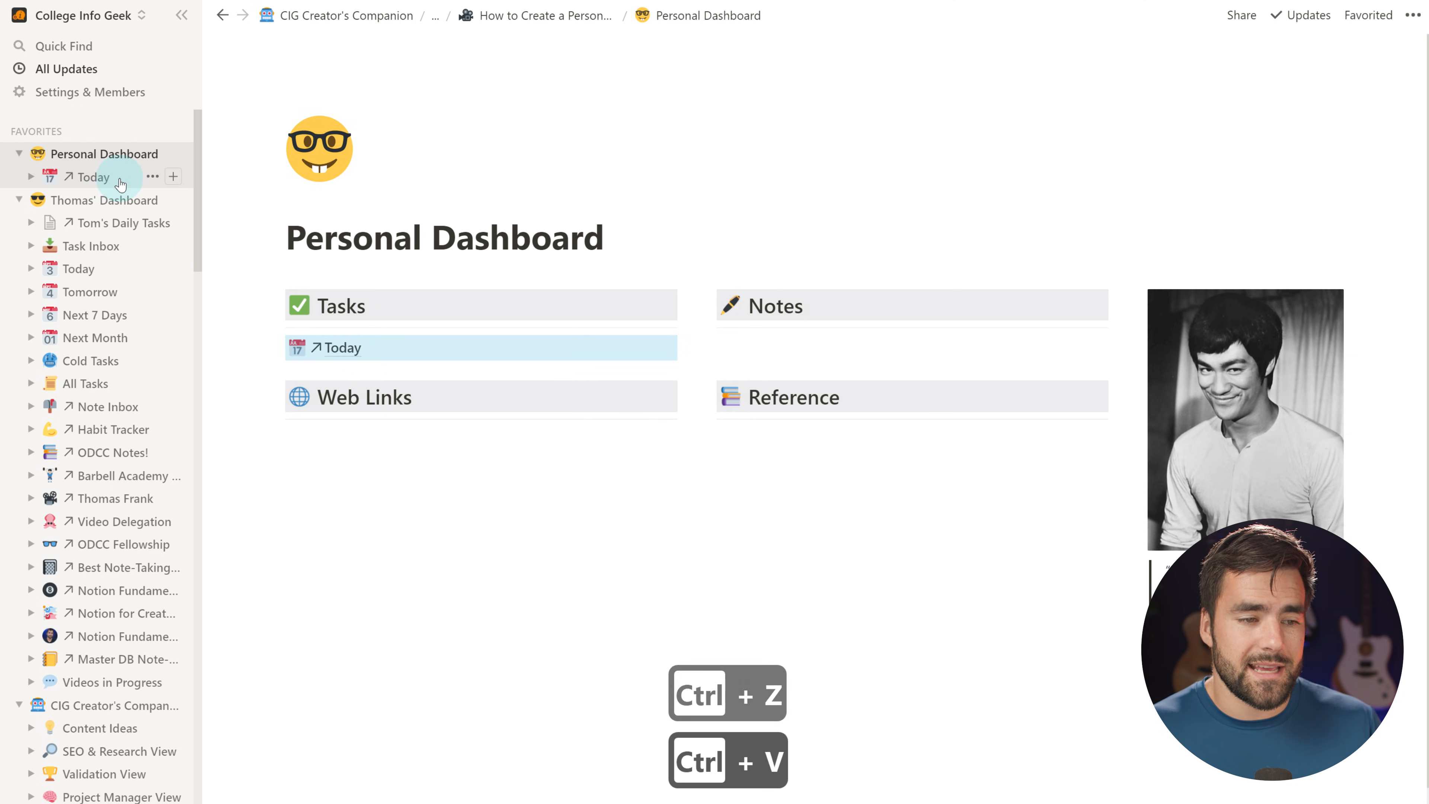
Copy the web links of the Tomorrow, Next 7 Days and Habit Tracker pages
{"action": "scroll", "coordinate": [99, 535], "scroll_direction": "down", "scroll_amount": 8}
{"action": "left_click", "coordinate": [102, 529]}
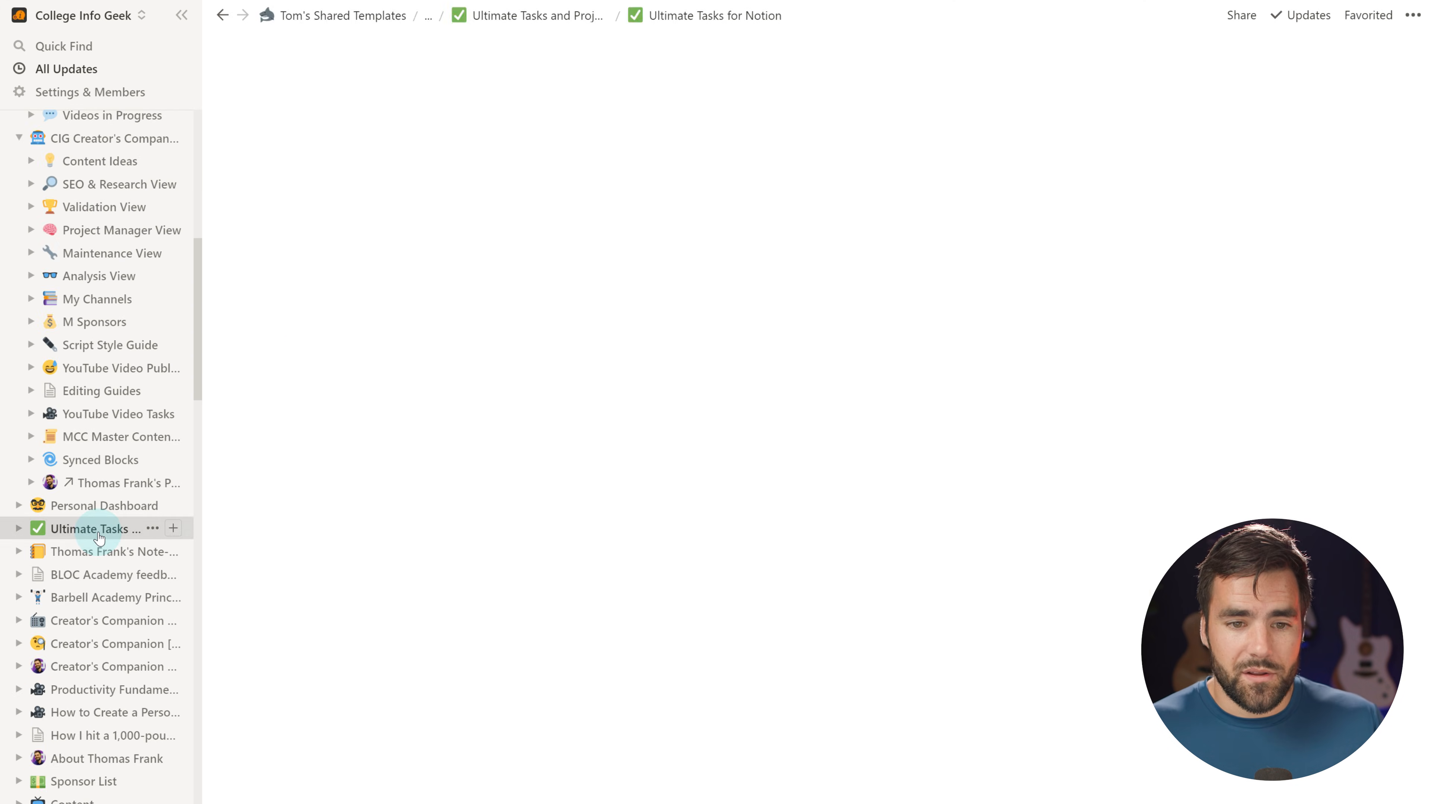
{"action": "scroll", "coordinate": [698, 501], "scroll_direction": "down", "scroll_amount": 5}
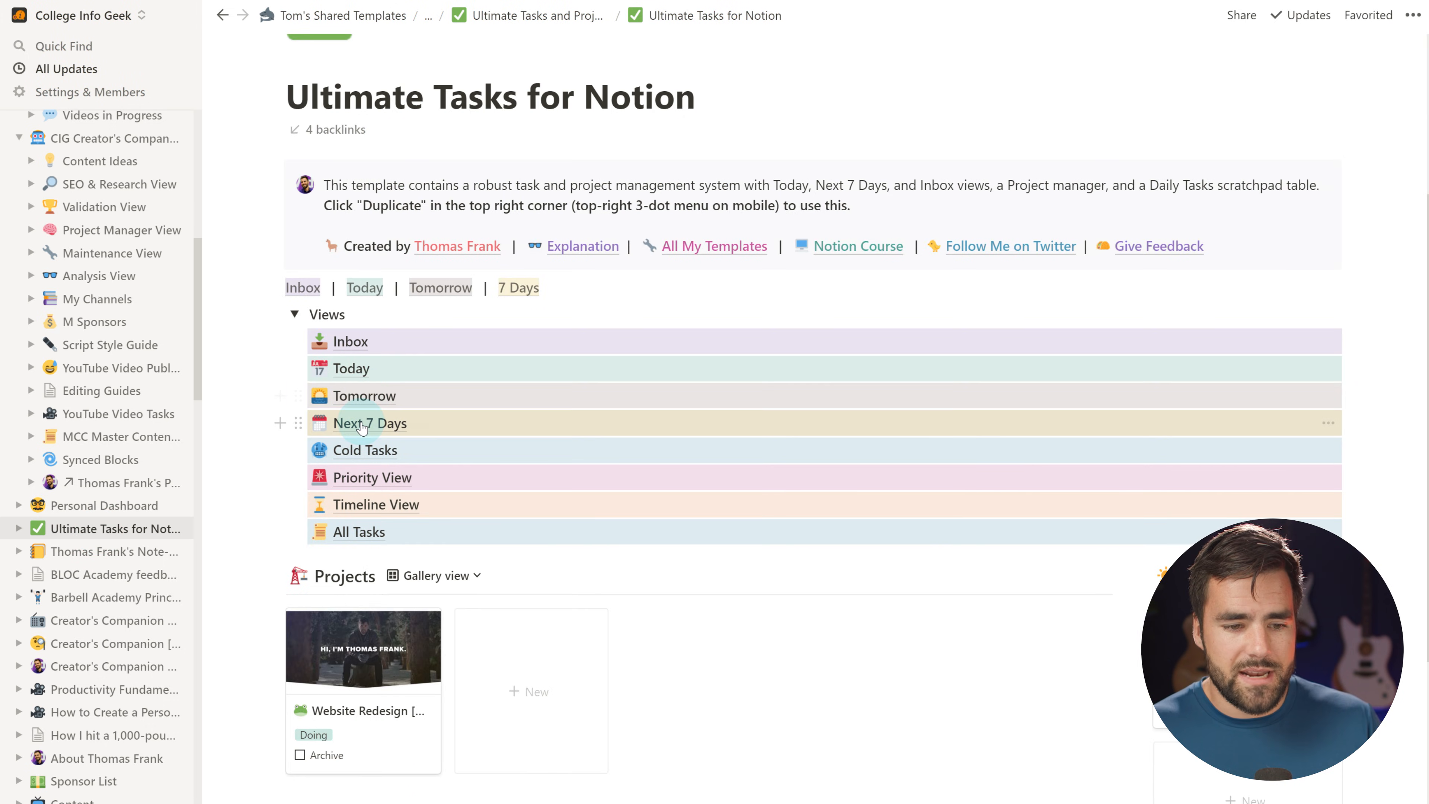
{"action": "left_click", "coordinate": [366, 395]}
{"action": "key", "text": "ctrl+l"}
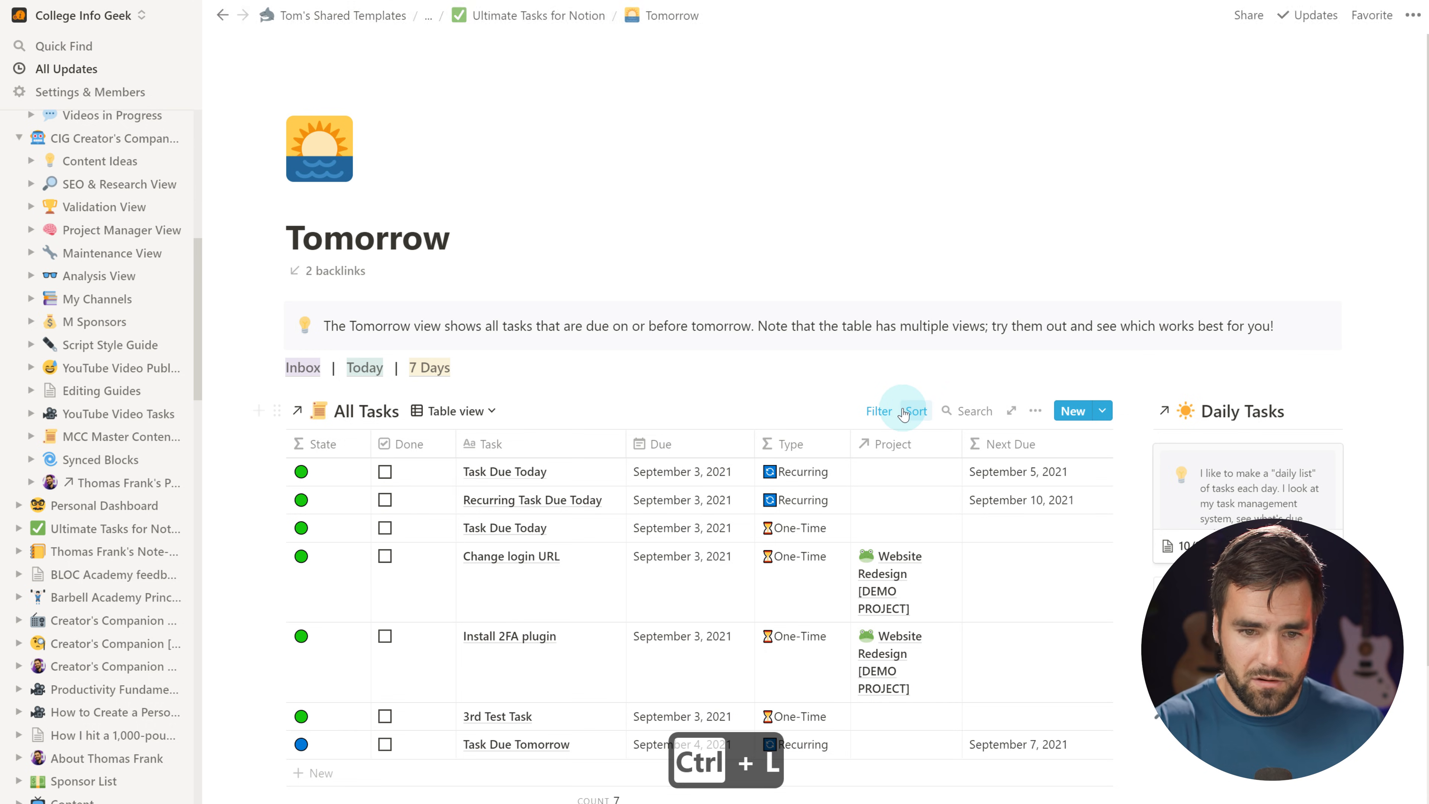
{"action": "key", "text": "ctrl+bracketleft"}
{"action": "key", "text": "ctrl+bracketleft"}
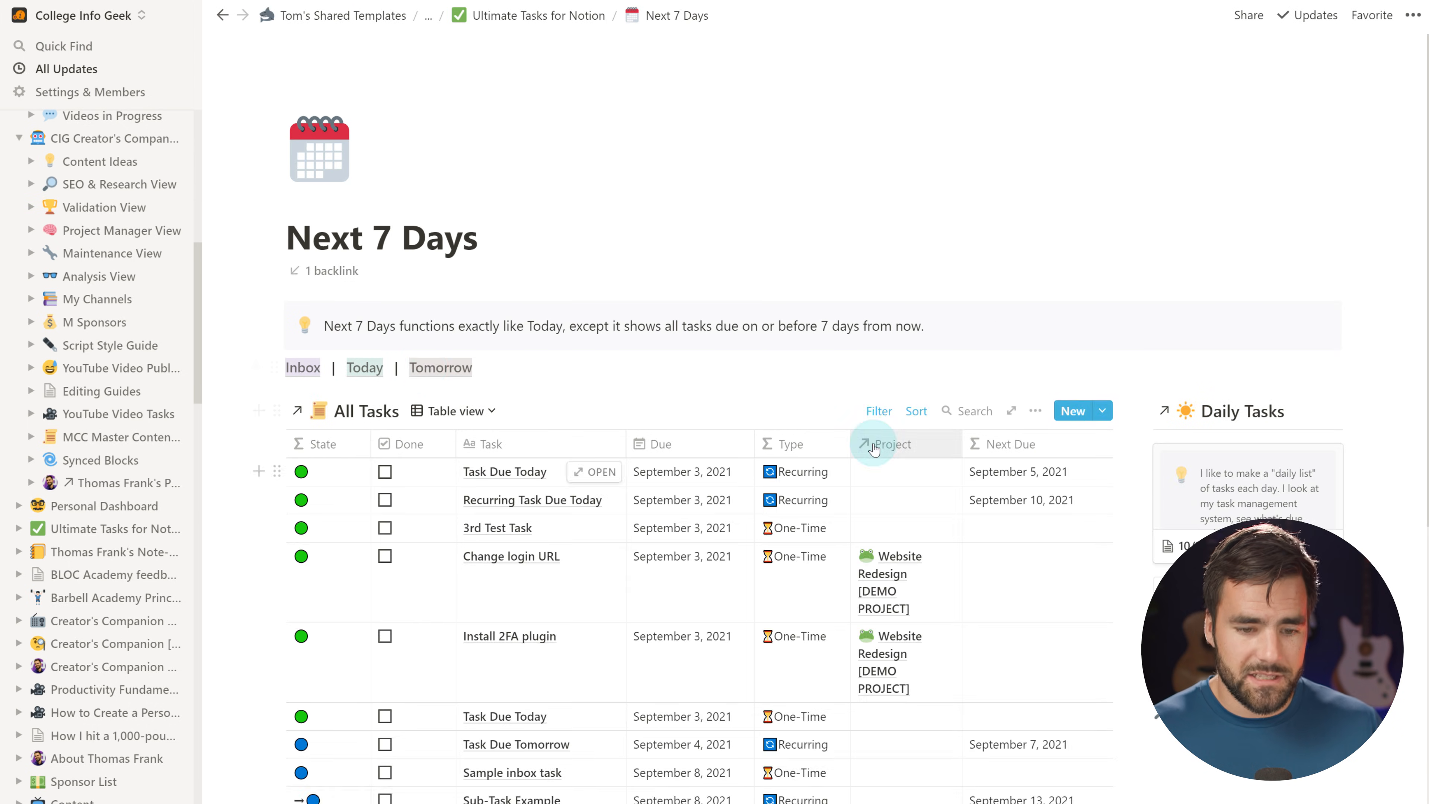
{"action": "key", "text": "ctrl+l"}
{"action": "key", "text": "ctrl+["}
{"action": "key", "text": "ctrl+["}
{"action": "key", "text": "ctrl+["}
{"action": "key", "text": "ctrl+["}
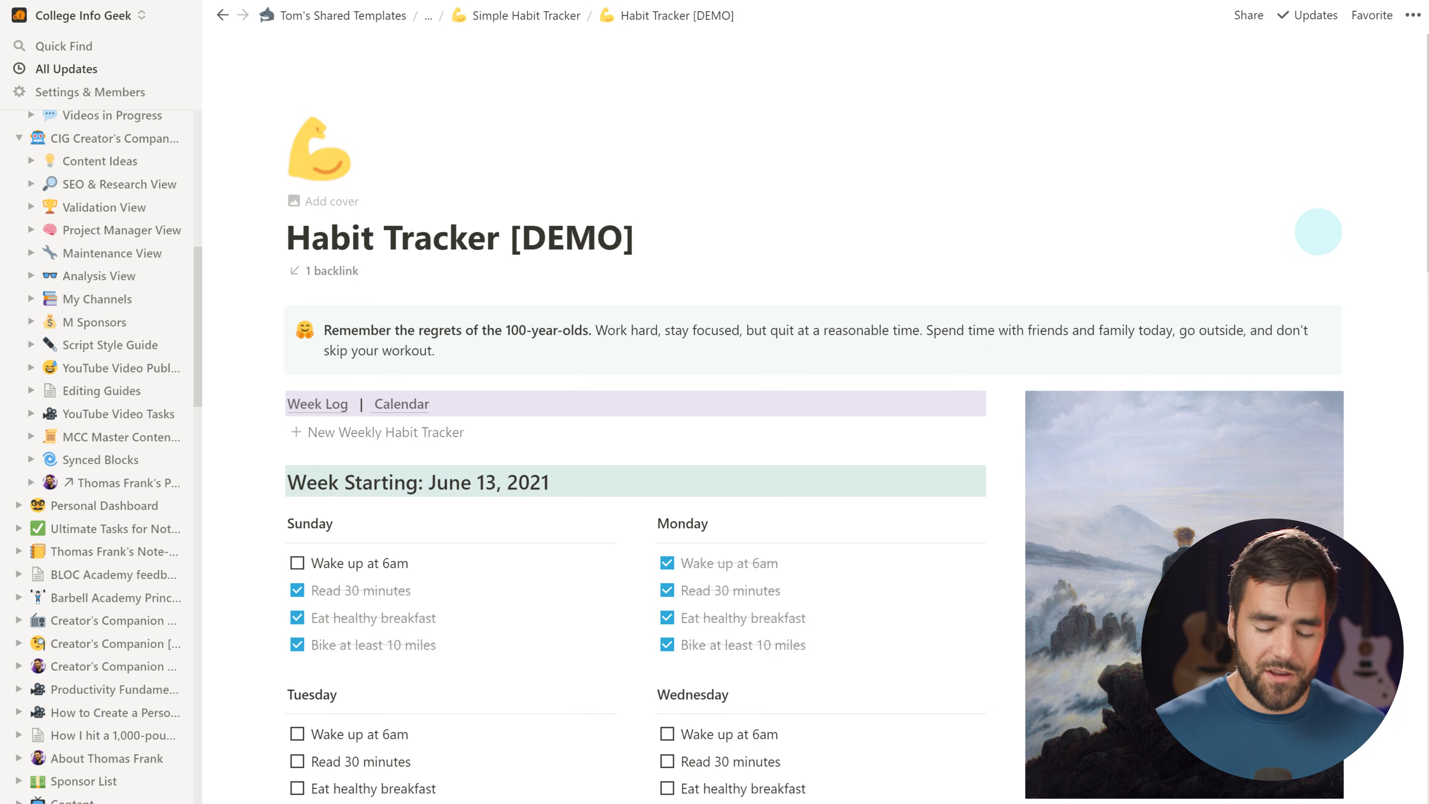
{"action": "key", "text": "ctrl+l"}
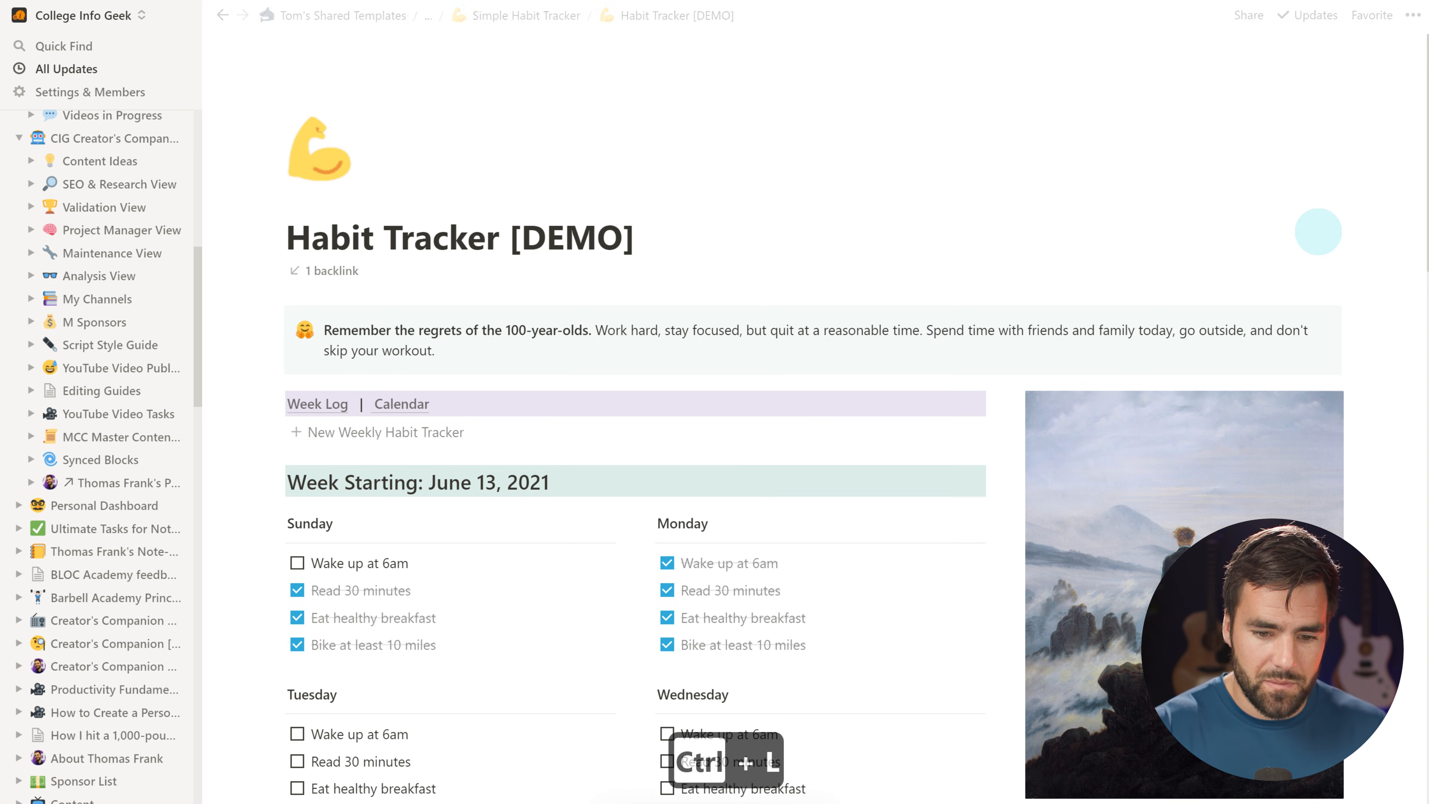
Add a Habit Tracker [DEMO] Link to page block below Next 7 Days on Personal Dashboard
{"action": "scroll", "coordinate": [66, 250], "scroll_direction": "up", "scroll_amount": 10}
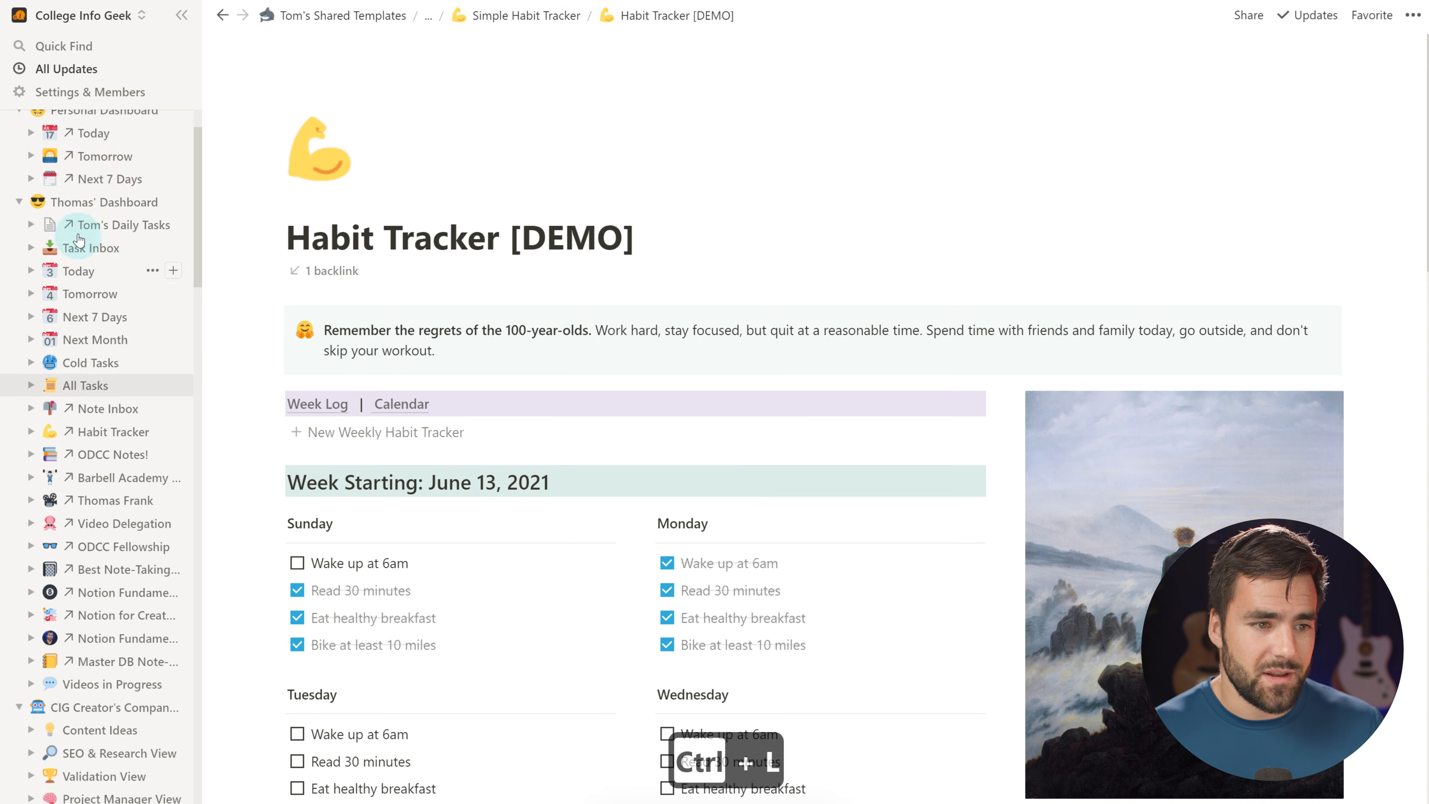
{"action": "left_click", "coordinate": [90, 153]}
{"action": "left_click", "coordinate": [274, 411]}
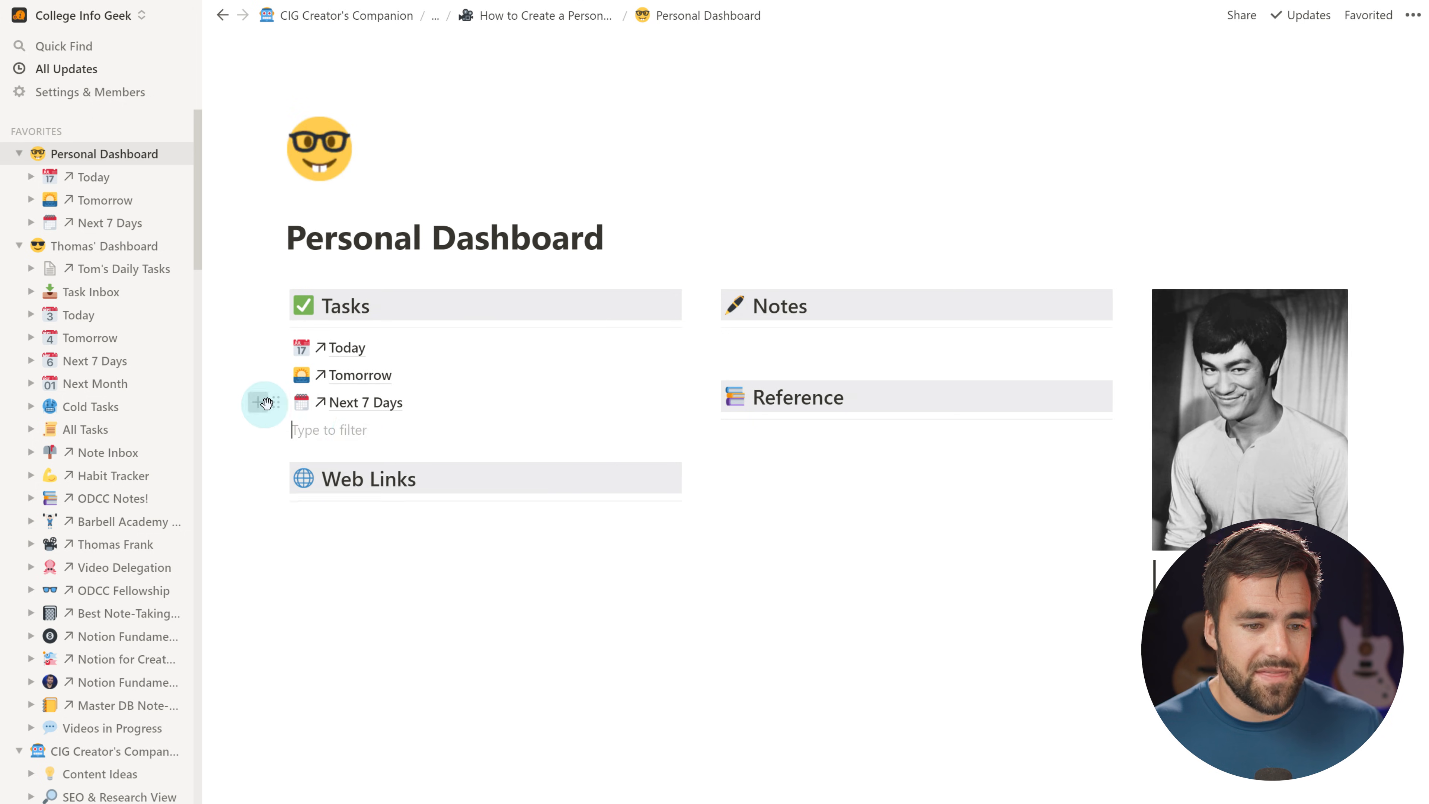
{"action": "left_click", "coordinate": [571, 526]}
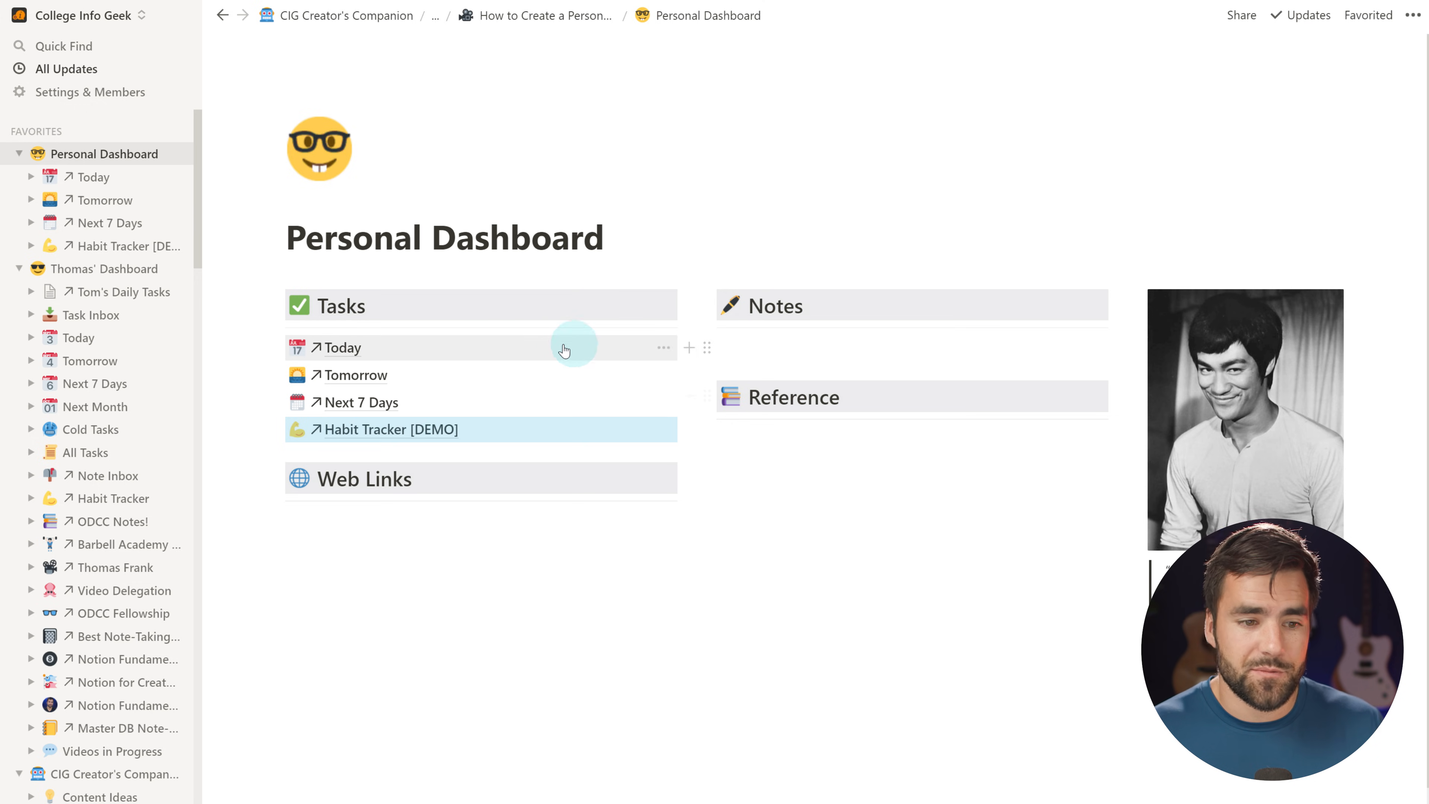
{"action": "left_click", "coordinate": [261, 329]}
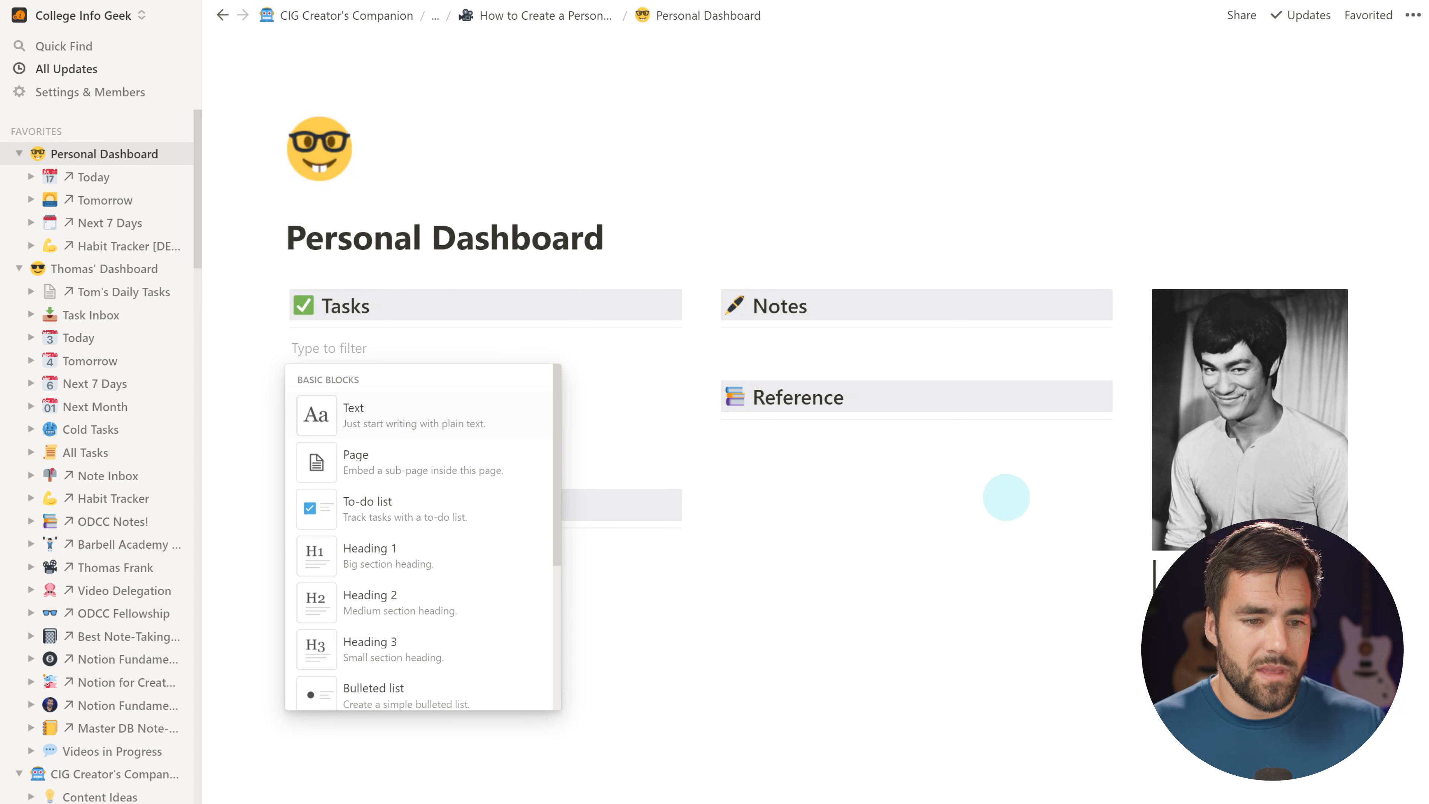
{"action": "type", "text": "linked"}
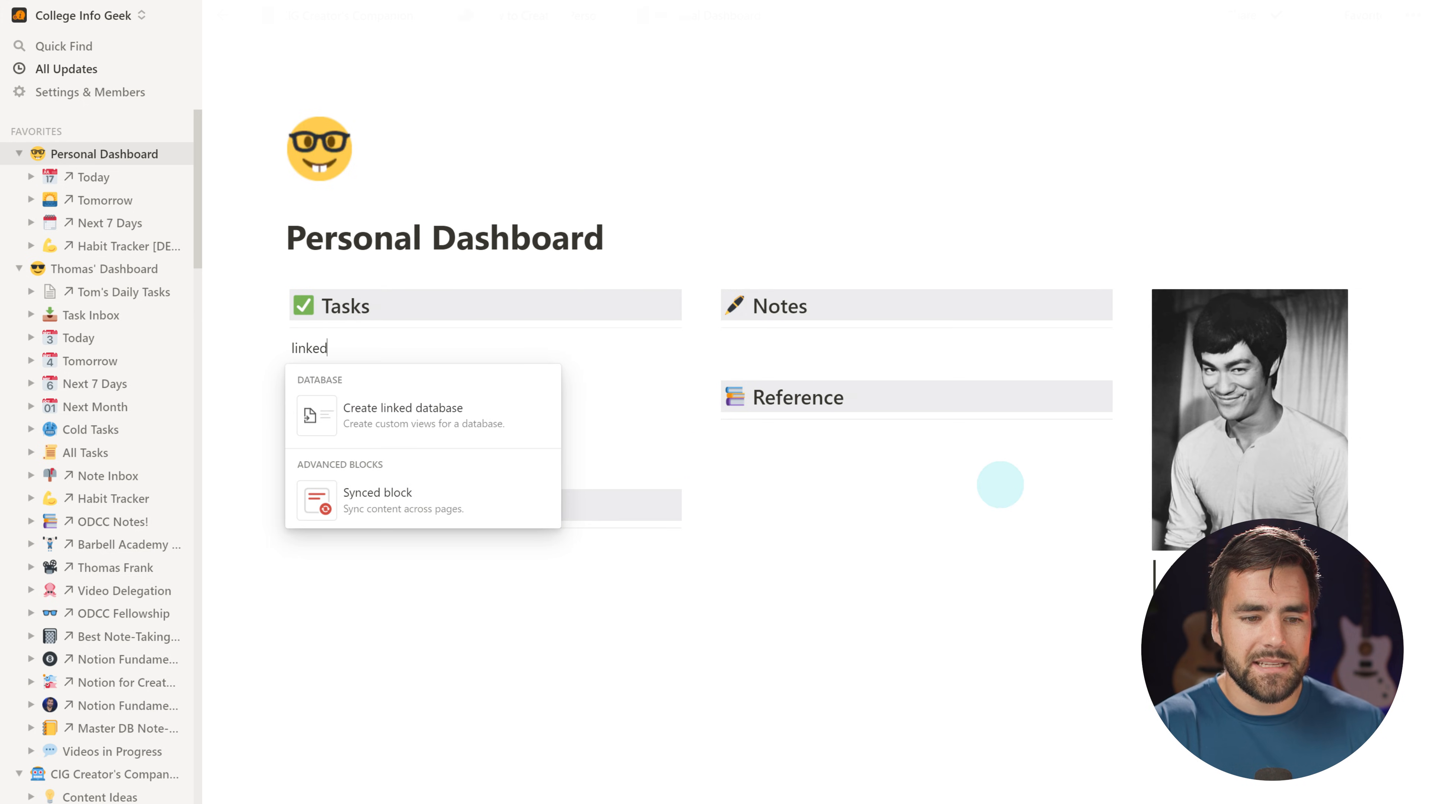
{"action": "left_click", "coordinate": [466, 416]}
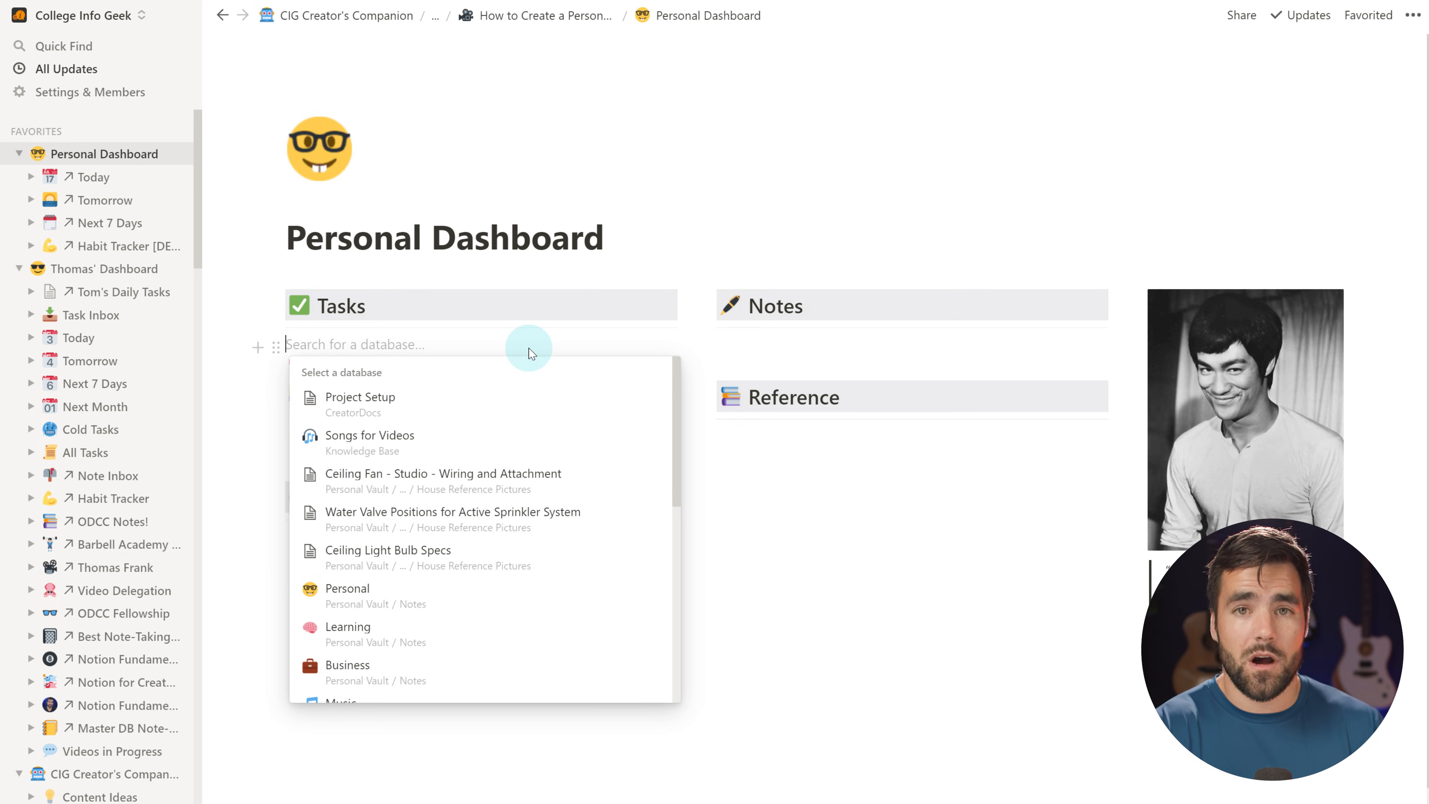
{"action": "type", "text": "PD"}
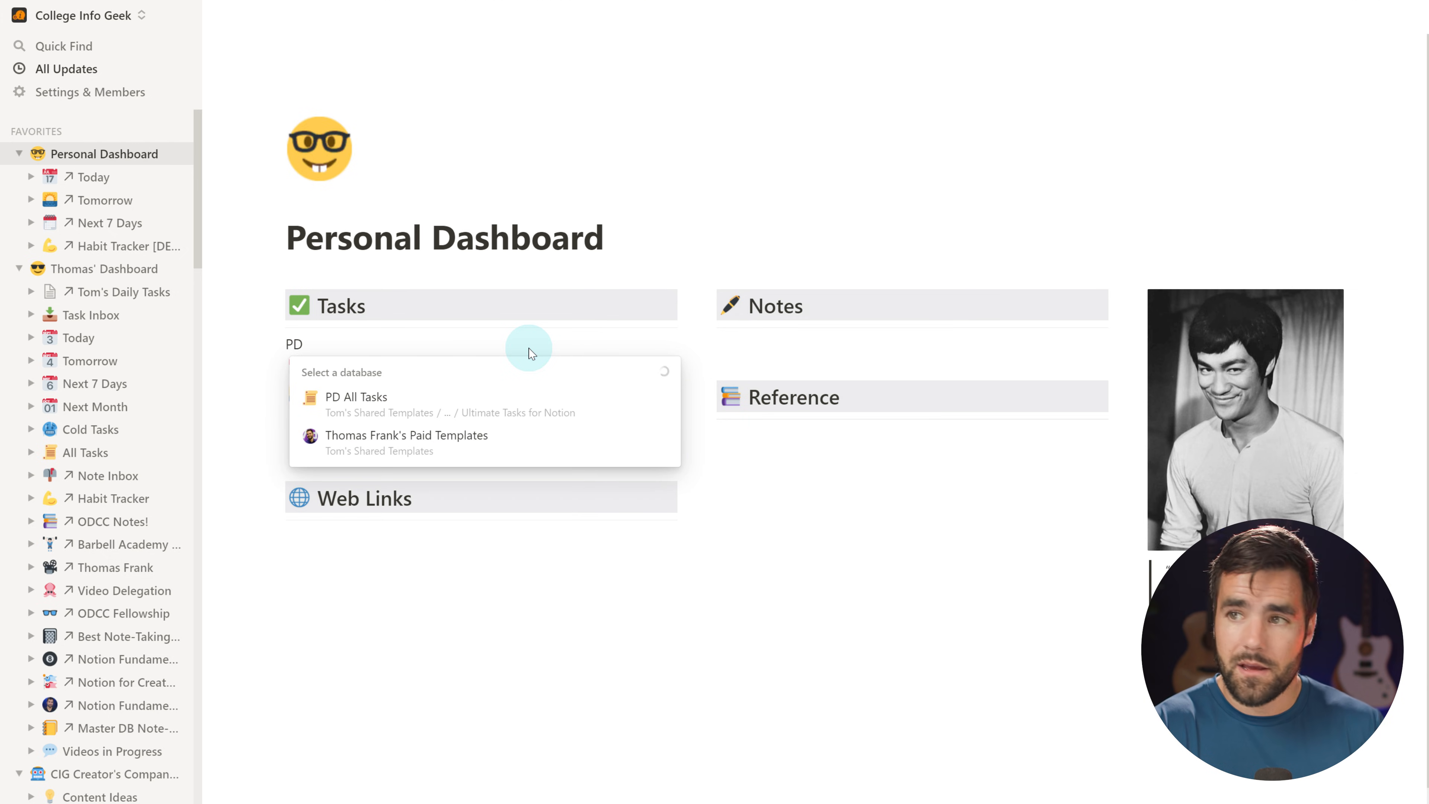
{"action": "type", "text": " All Taks"}
{"action": "key", "text": "BackSpace"}
{"action": "key", "text": "BackSpace"}
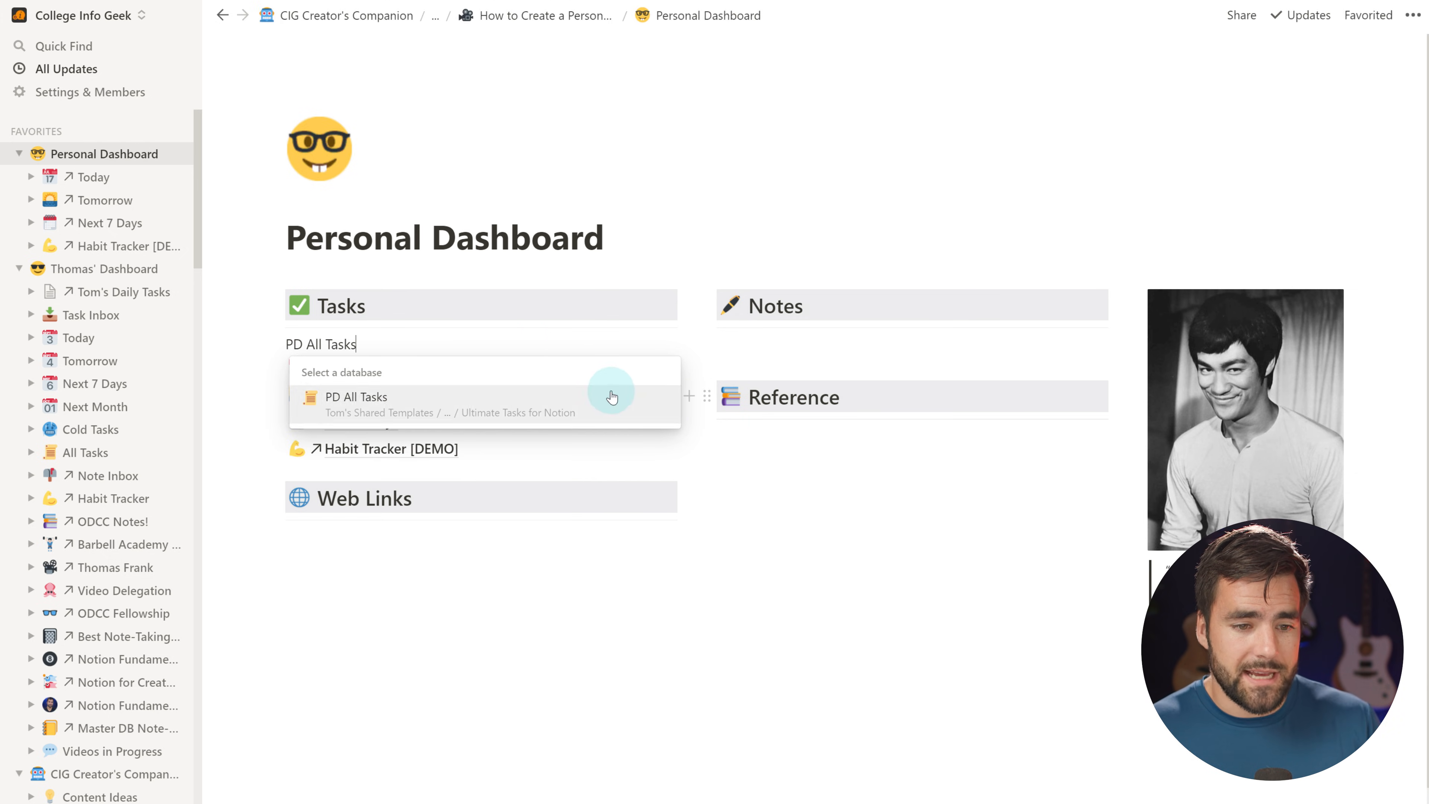
{"action": "left_click", "coordinate": [385, 398]}
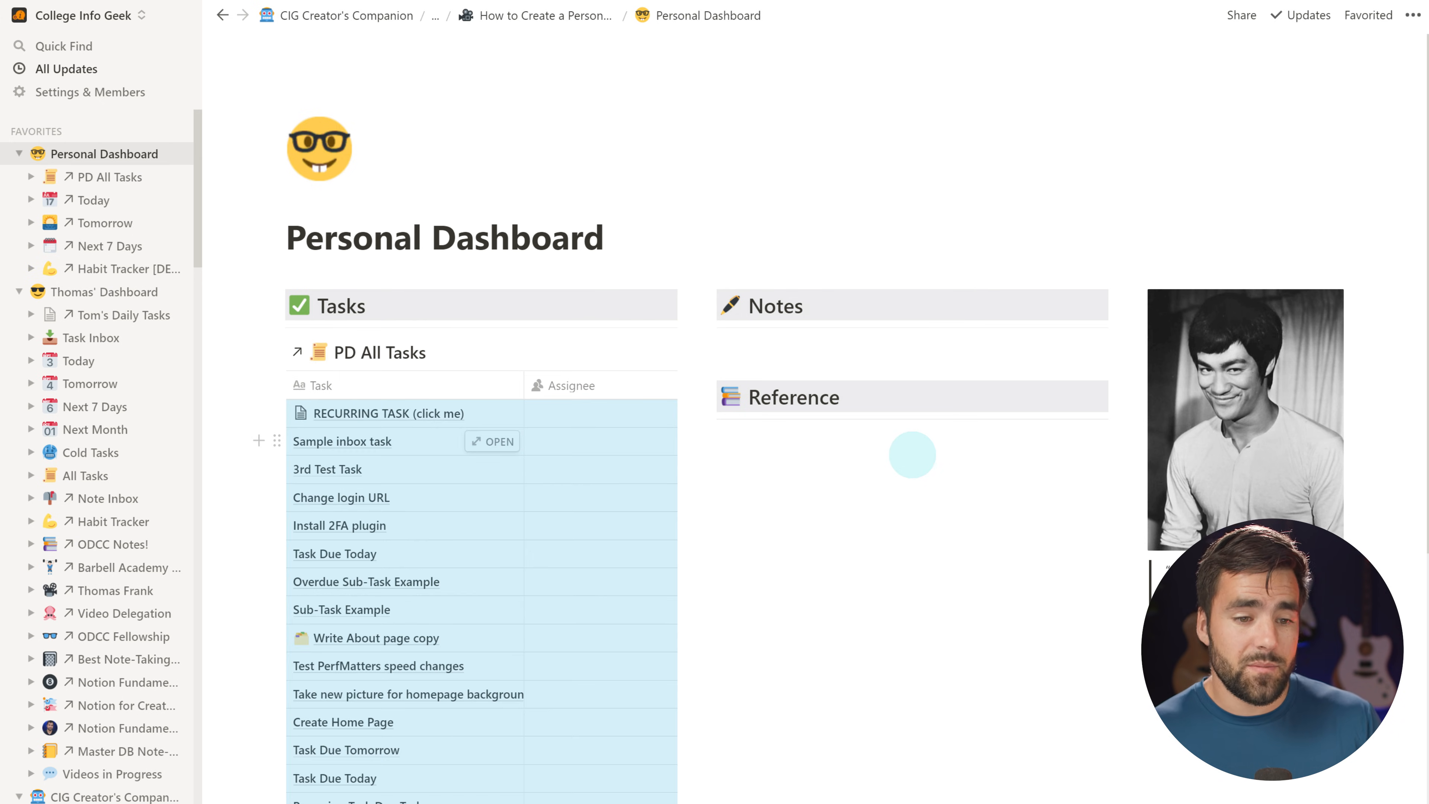
{"action": "scroll", "coordinate": [577, 506], "scroll_direction": "down", "scroll_amount": 5}
{"action": "scroll", "coordinate": [844, 496], "scroll_direction": "up", "scroll_amount": 3}
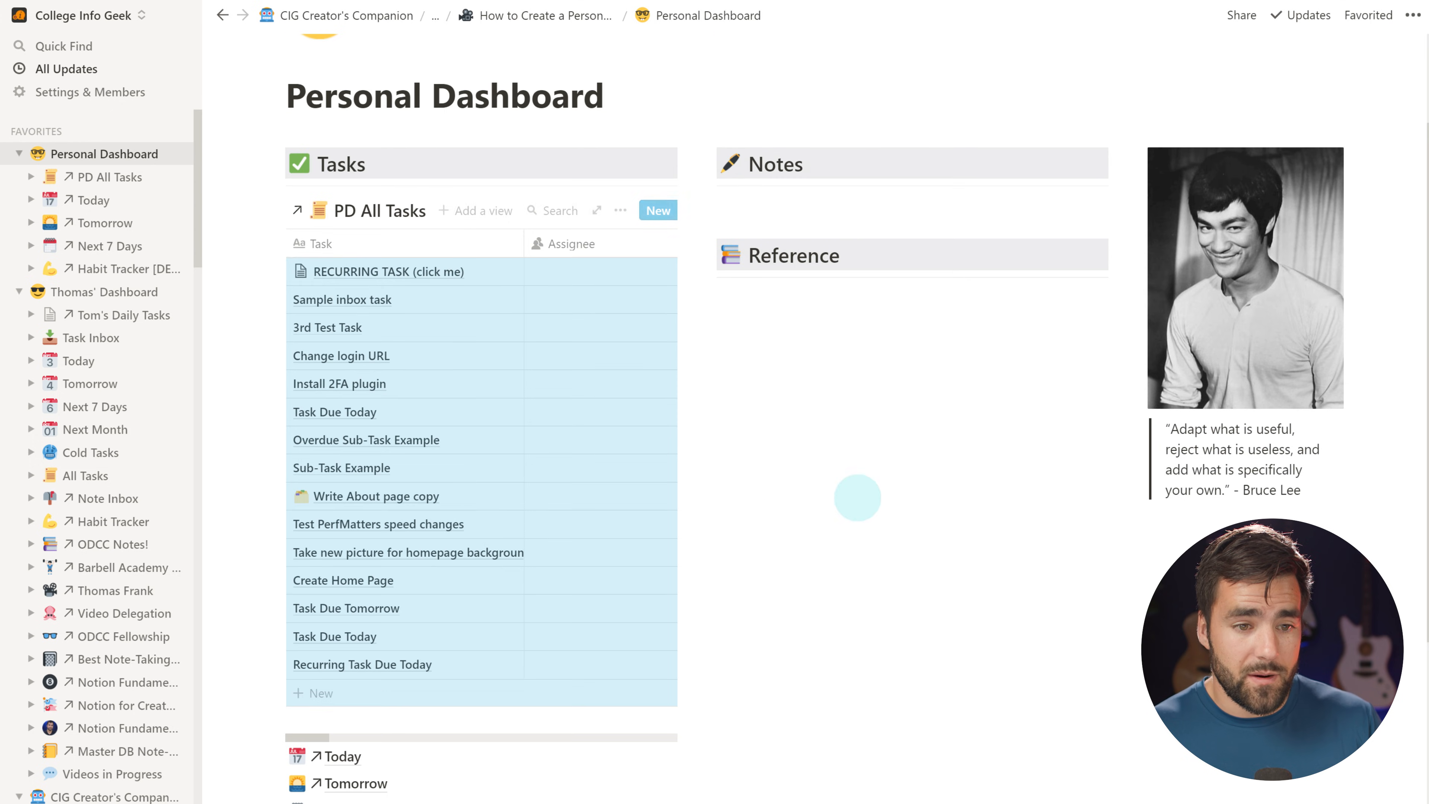
{"action": "left_click", "coordinate": [376, 218]}
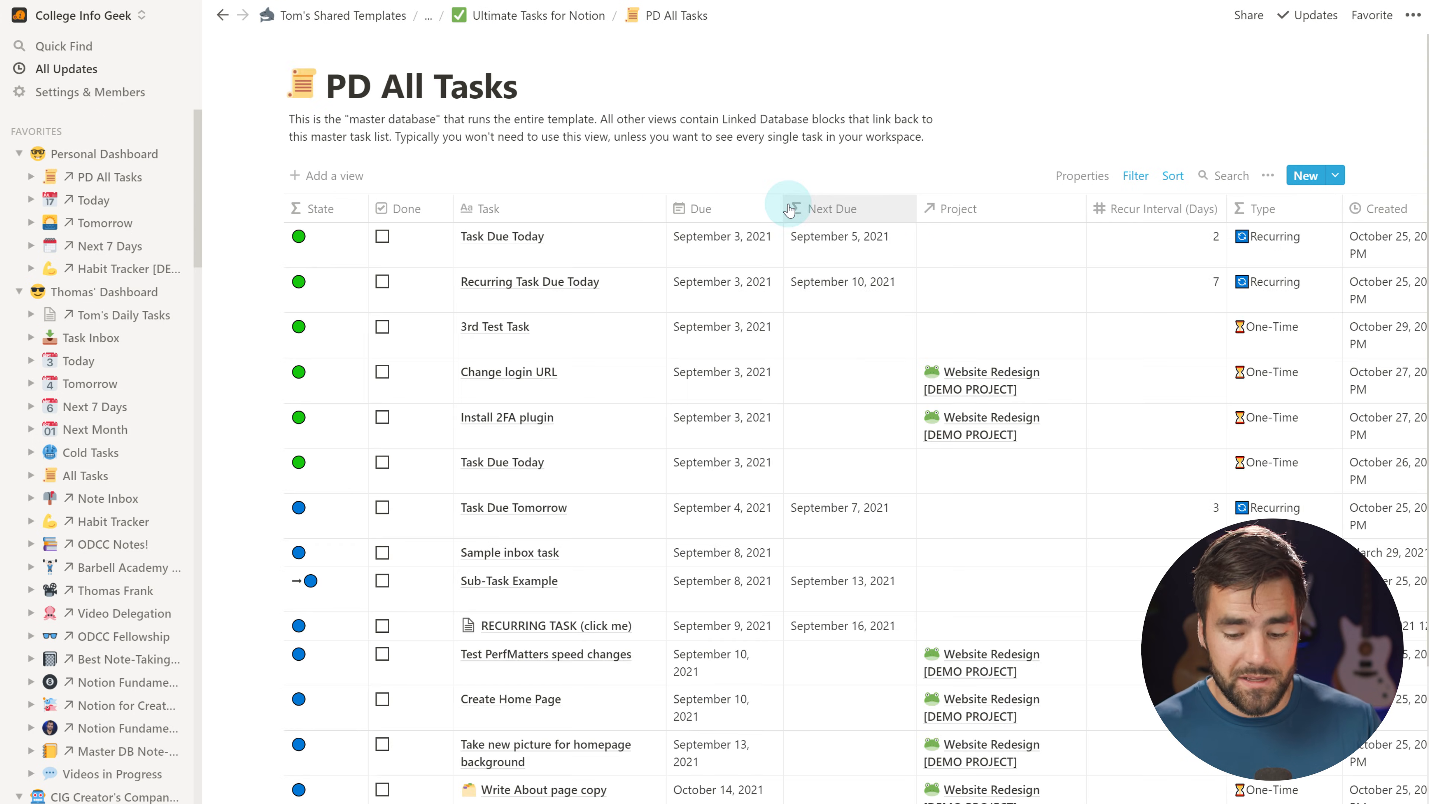
{"action": "key", "text": "ctrl+bracketleft"}
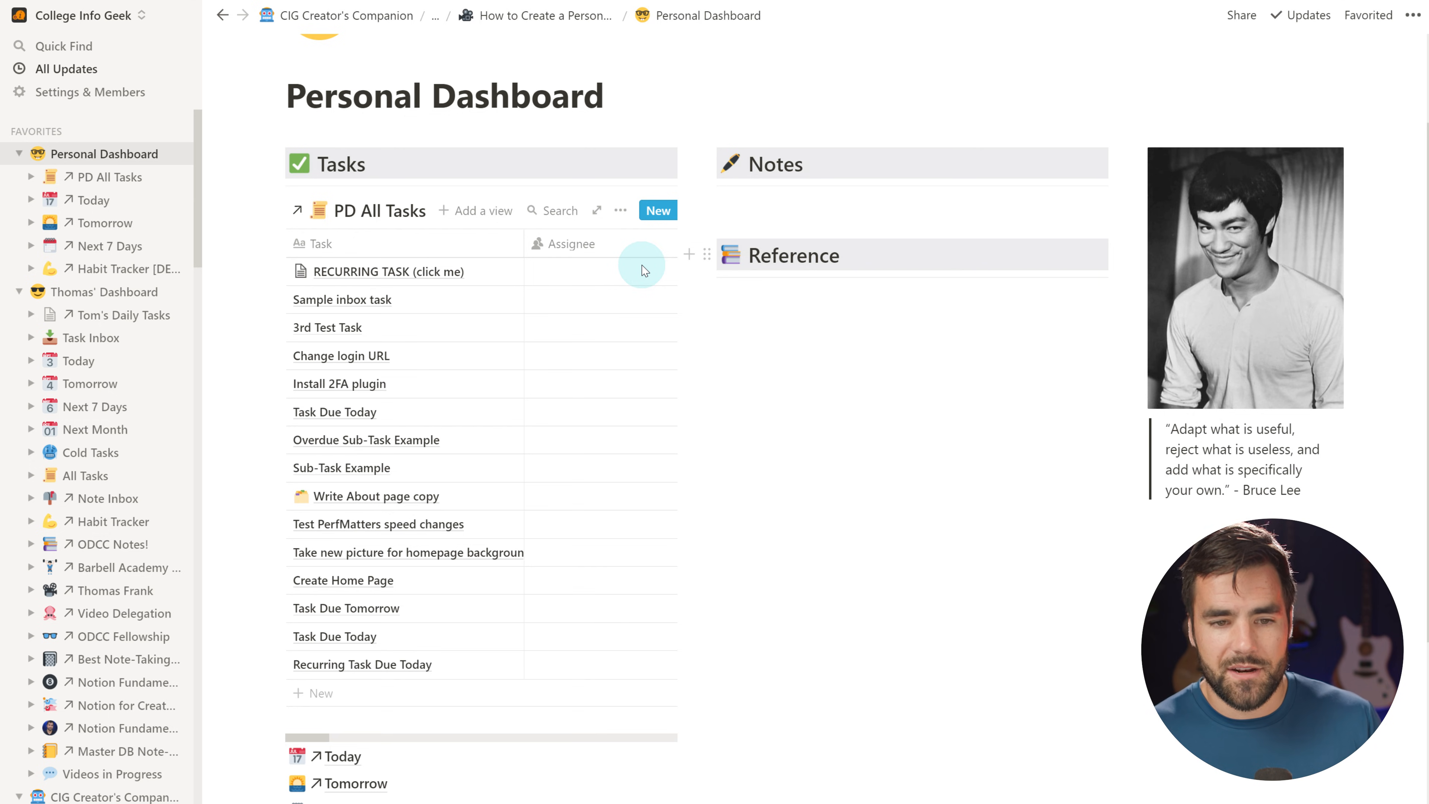
{"action": "left_click", "coordinate": [620, 210]}
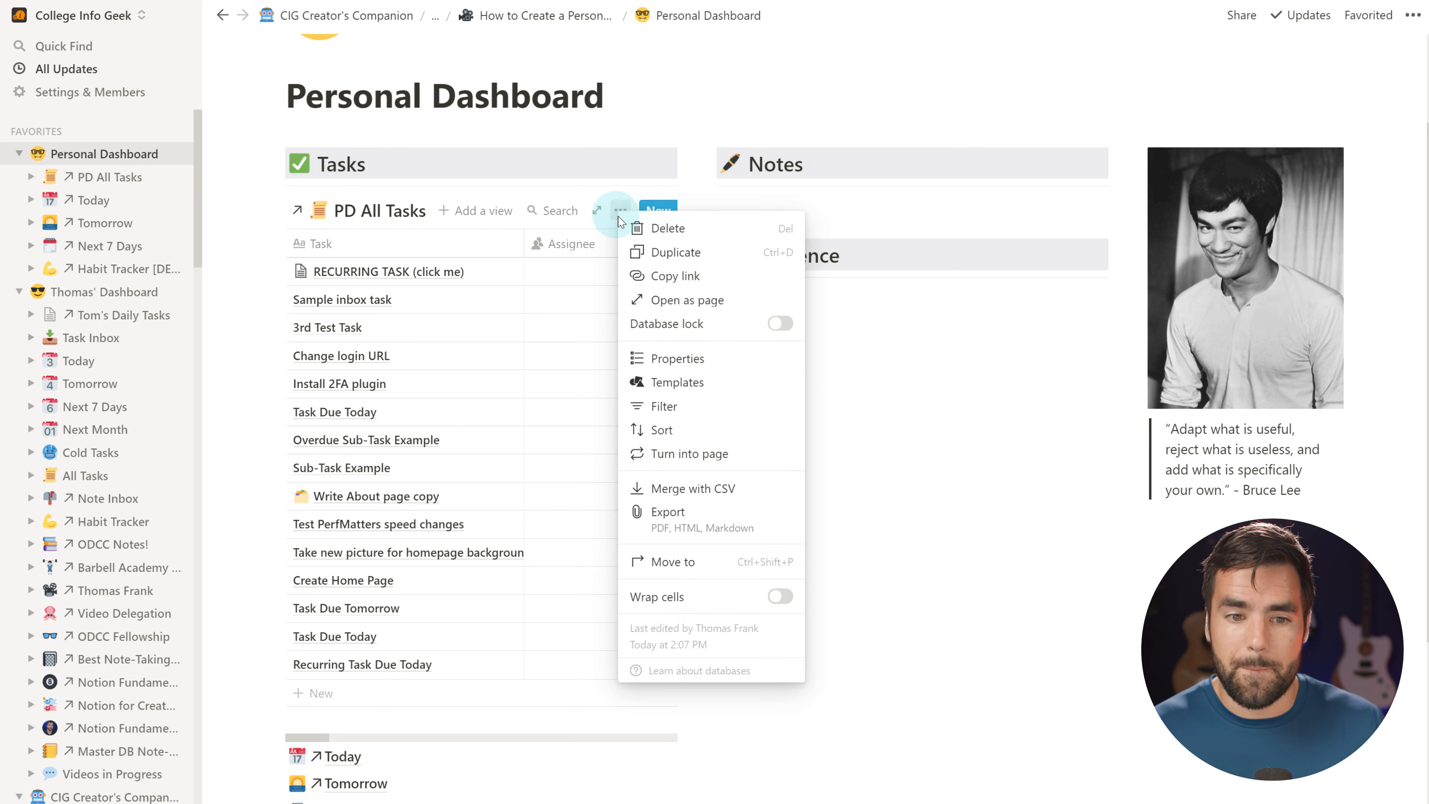
{"action": "left_click", "coordinate": [670, 229]}
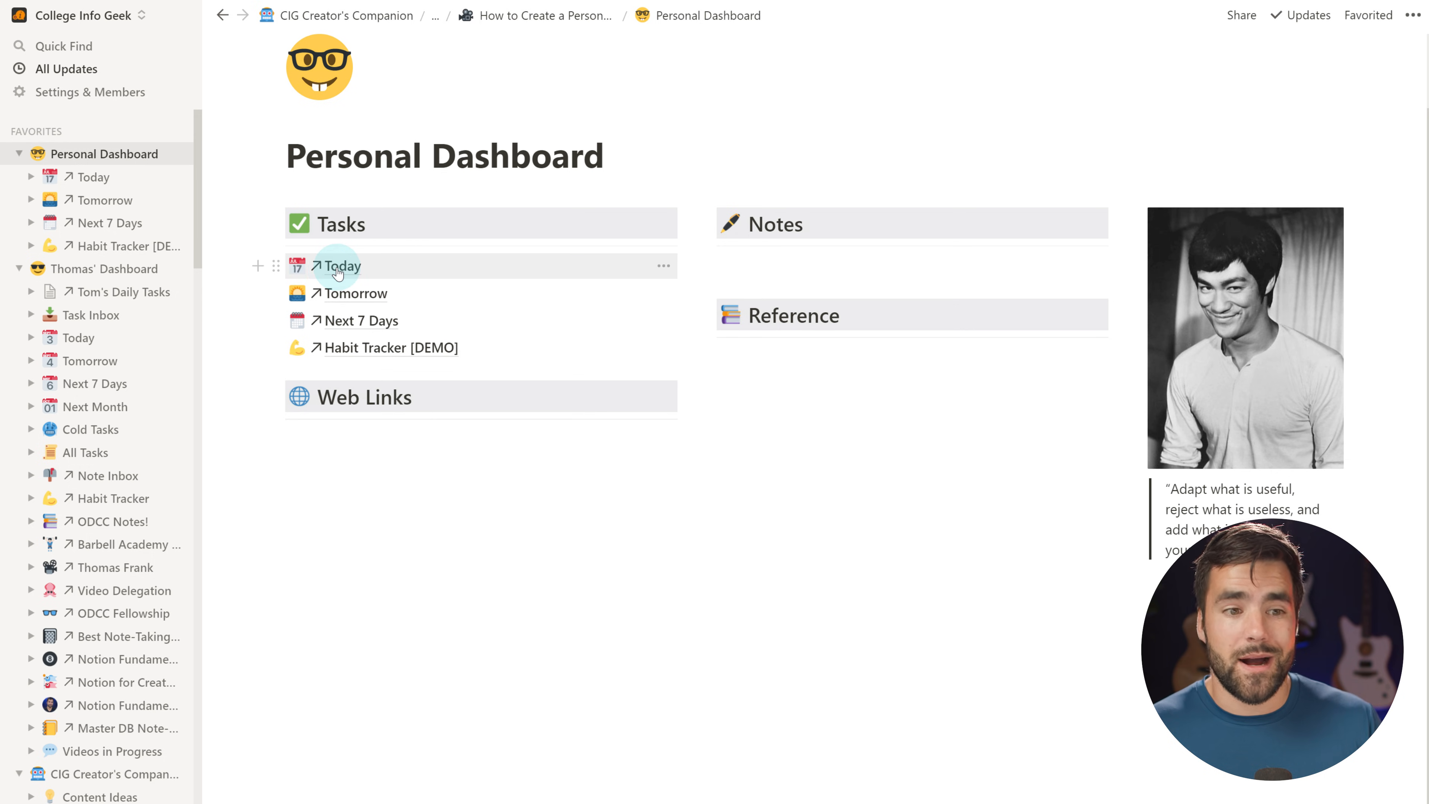
Rename the PD All Tasks database to 'All Tasks' by removing 'PD ' from its title
{"action": "scroll", "coordinate": [416, 326], "scroll_direction": "up", "scroll_amount": 1}
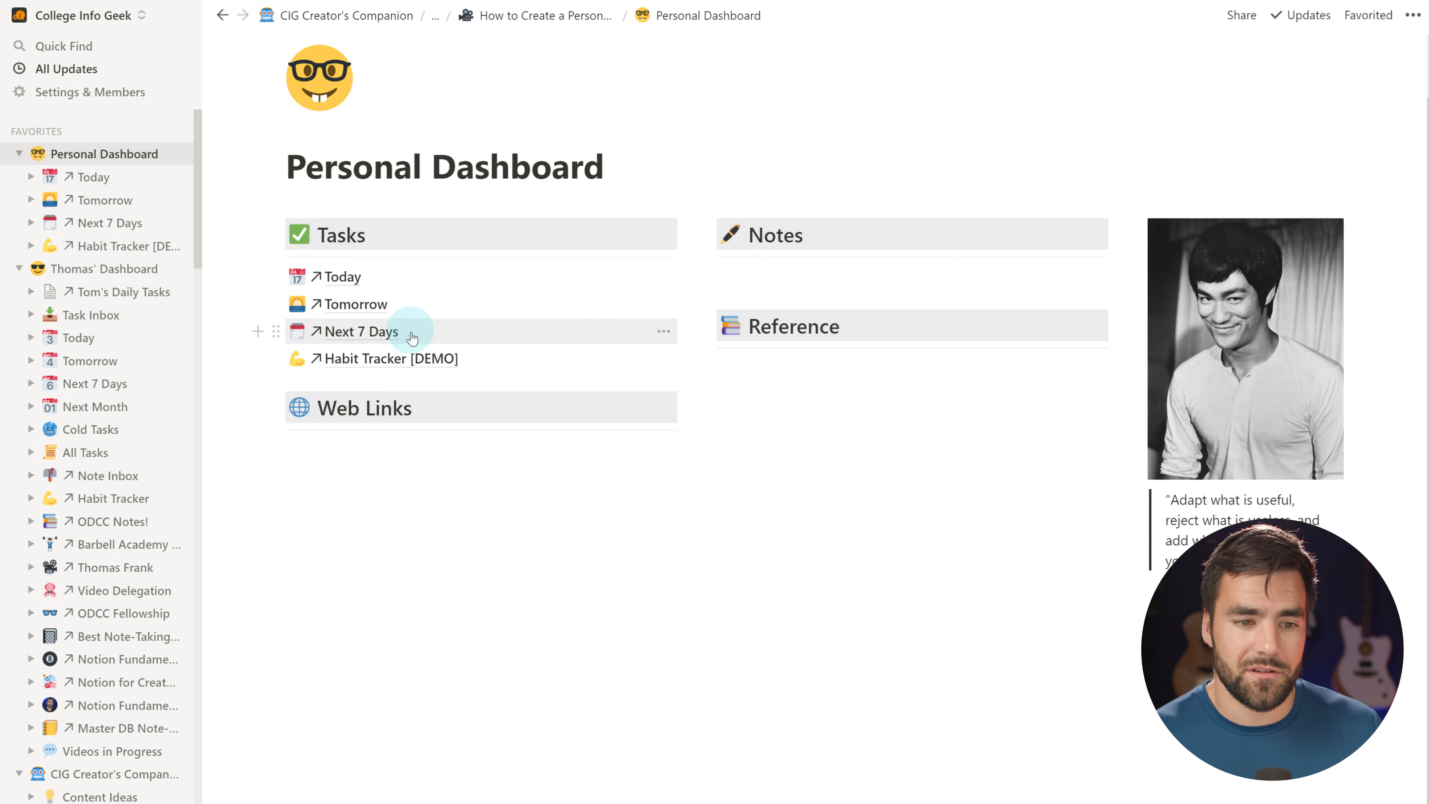
{"action": "left_click", "coordinate": [344, 284]}
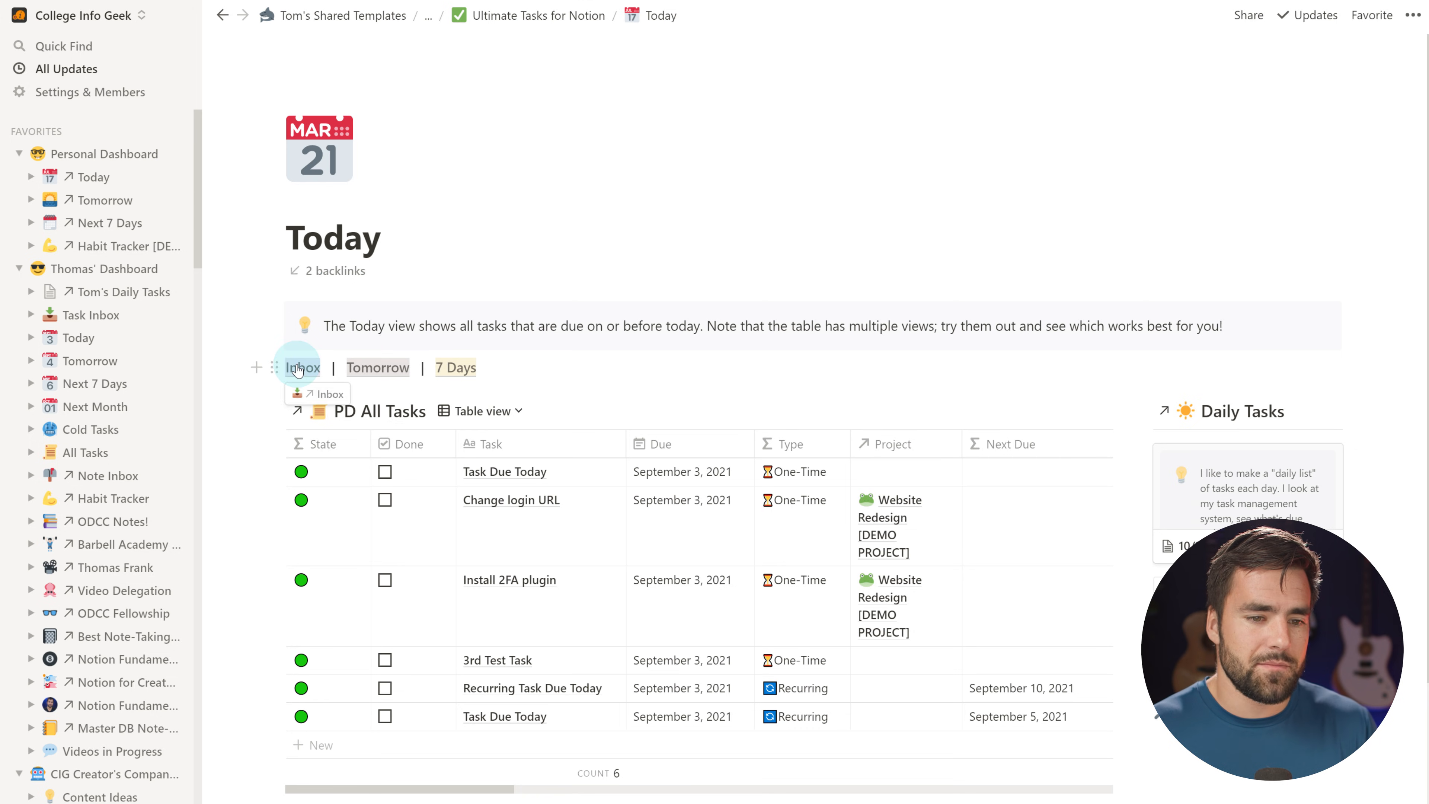
{"action": "left_click", "coordinate": [299, 368]}
{"action": "scroll", "coordinate": [528, 290], "scroll_direction": "down", "scroll_amount": 4}
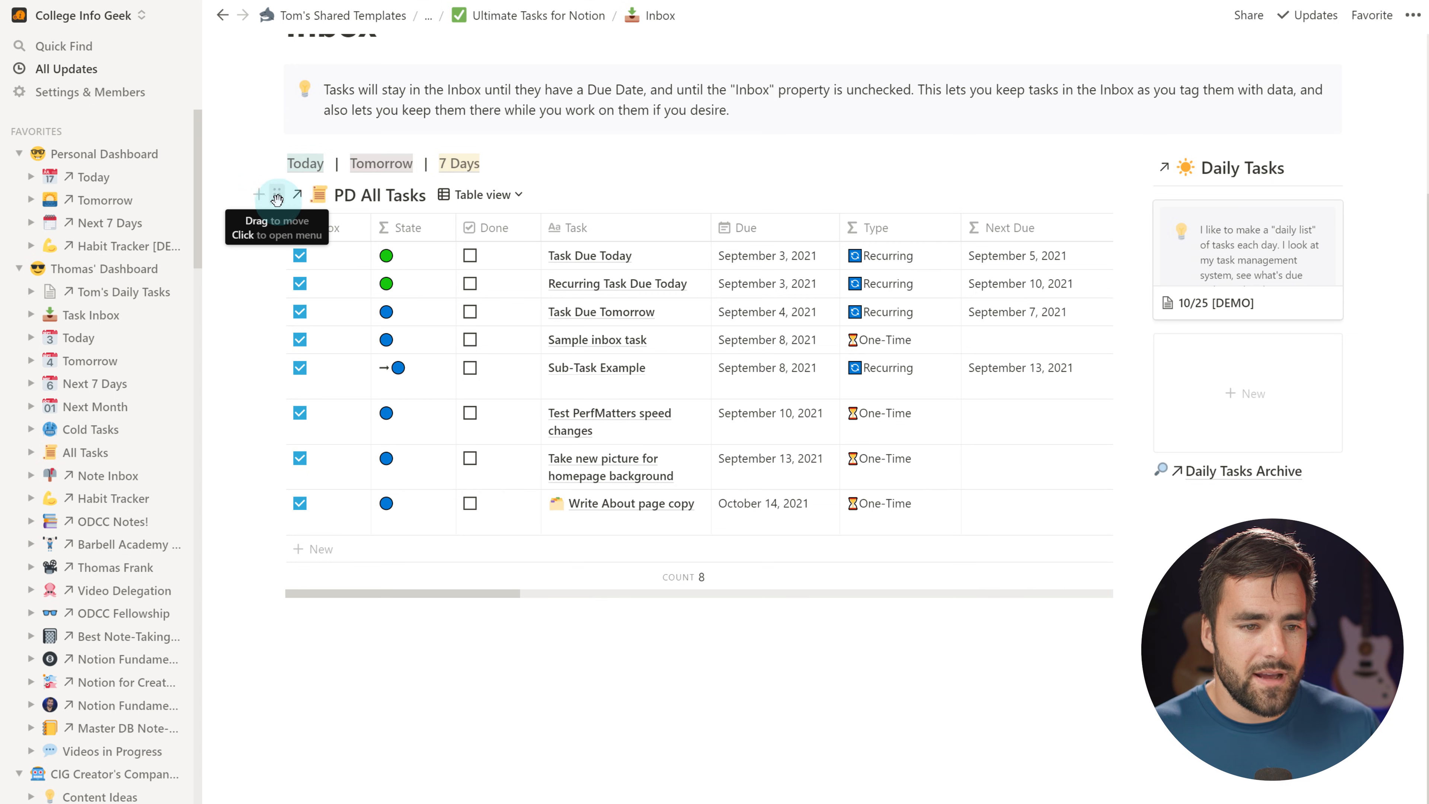
{"action": "left_click", "coordinate": [378, 194]}
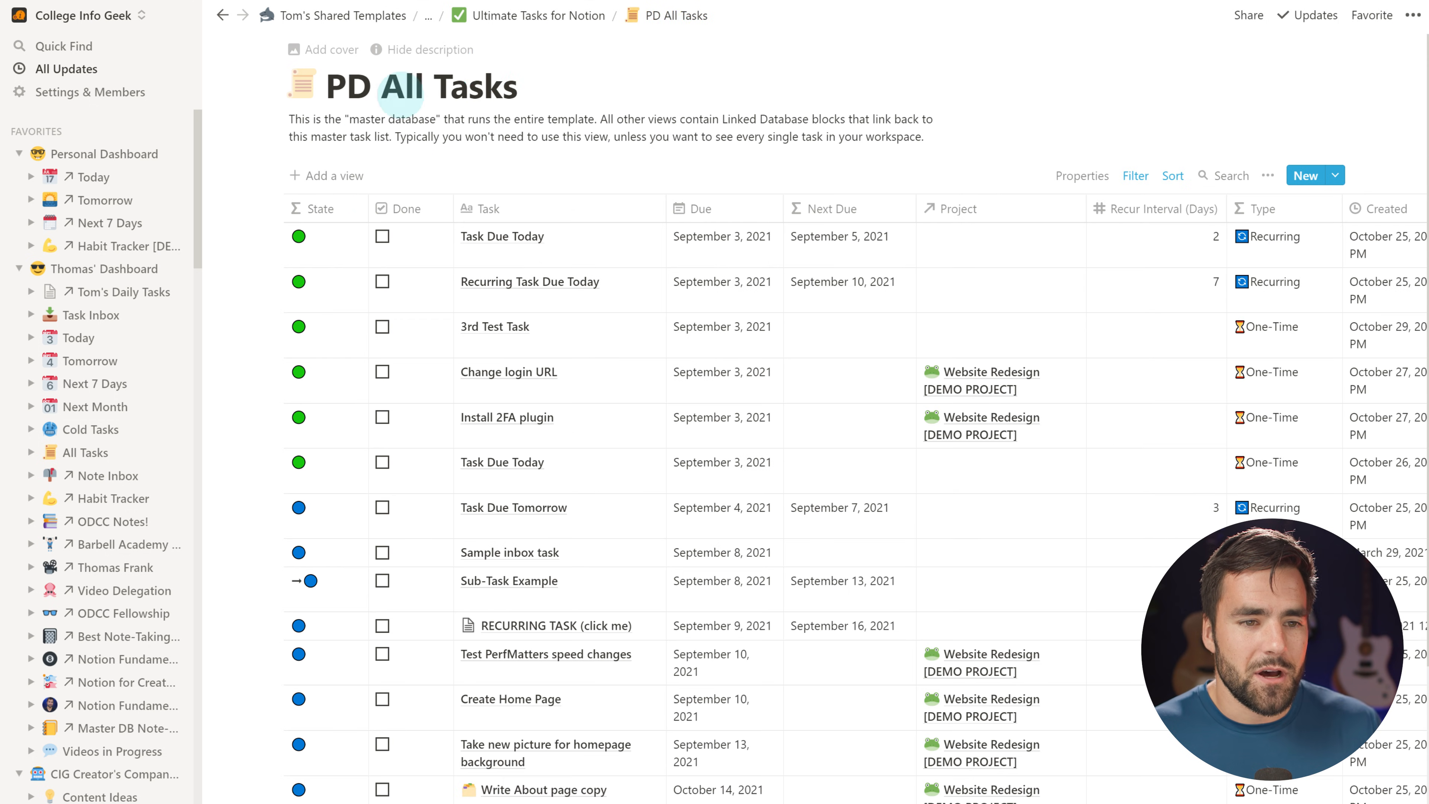
{"action": "left_click", "coordinate": [399, 92]}
{"action": "key", "text": "BackSpace"}
{"action": "key", "text": "BackSpace"}
{"action": "key", "text": "BackSpace"}
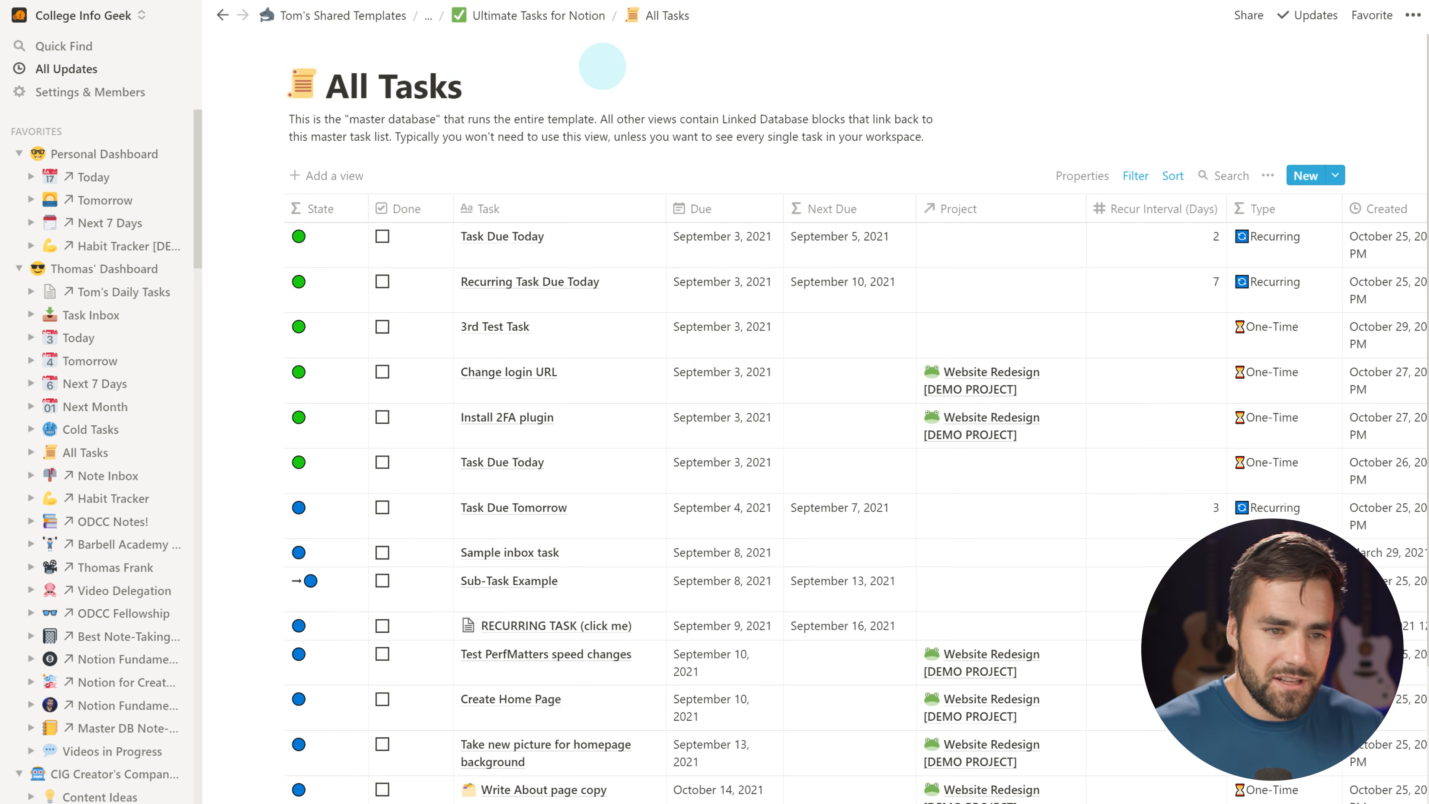
Duplicate the Inbox task table, review the copy's filters, and cut the duplicate
{"action": "left_click", "coordinate": [540, 15]}
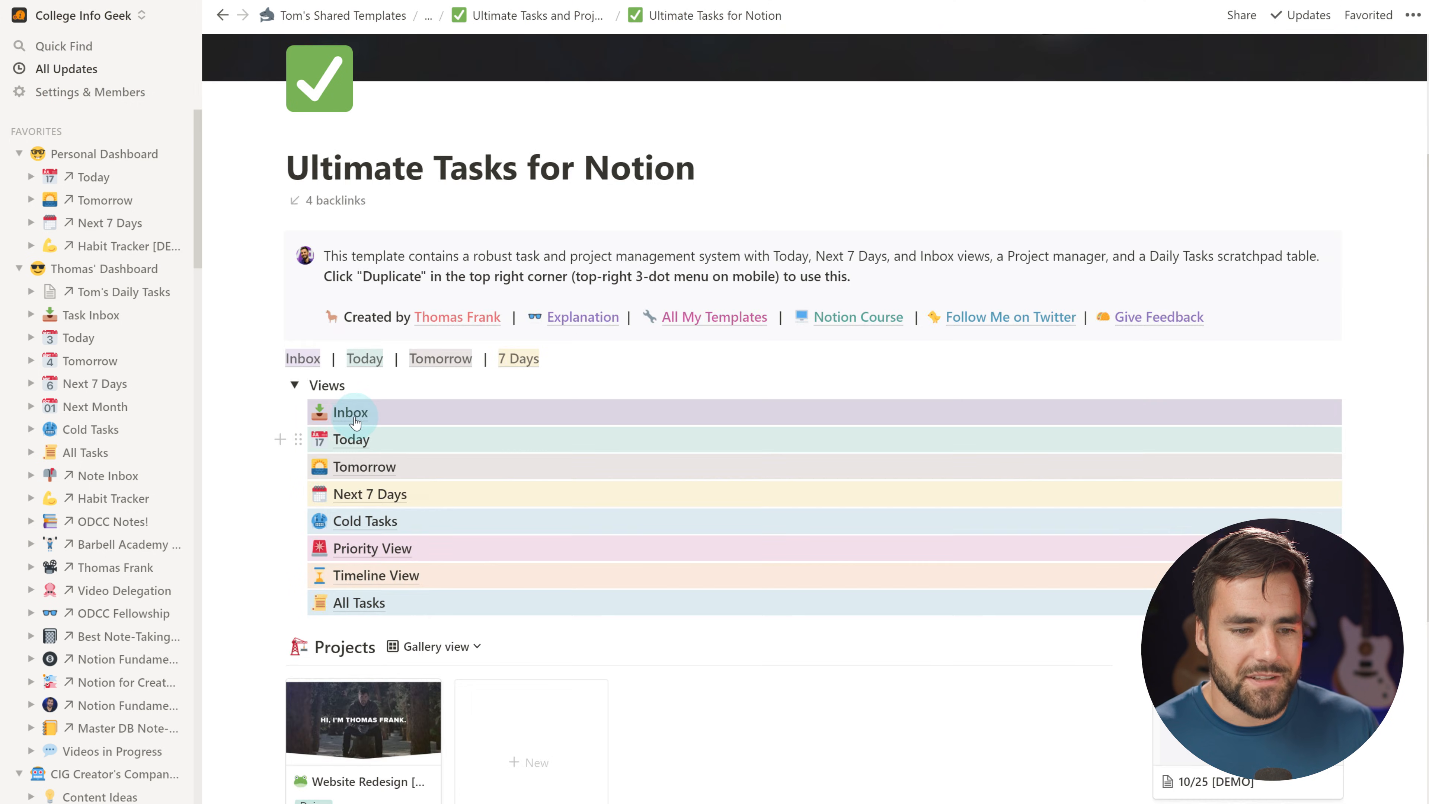
{"action": "left_click", "coordinate": [354, 422]}
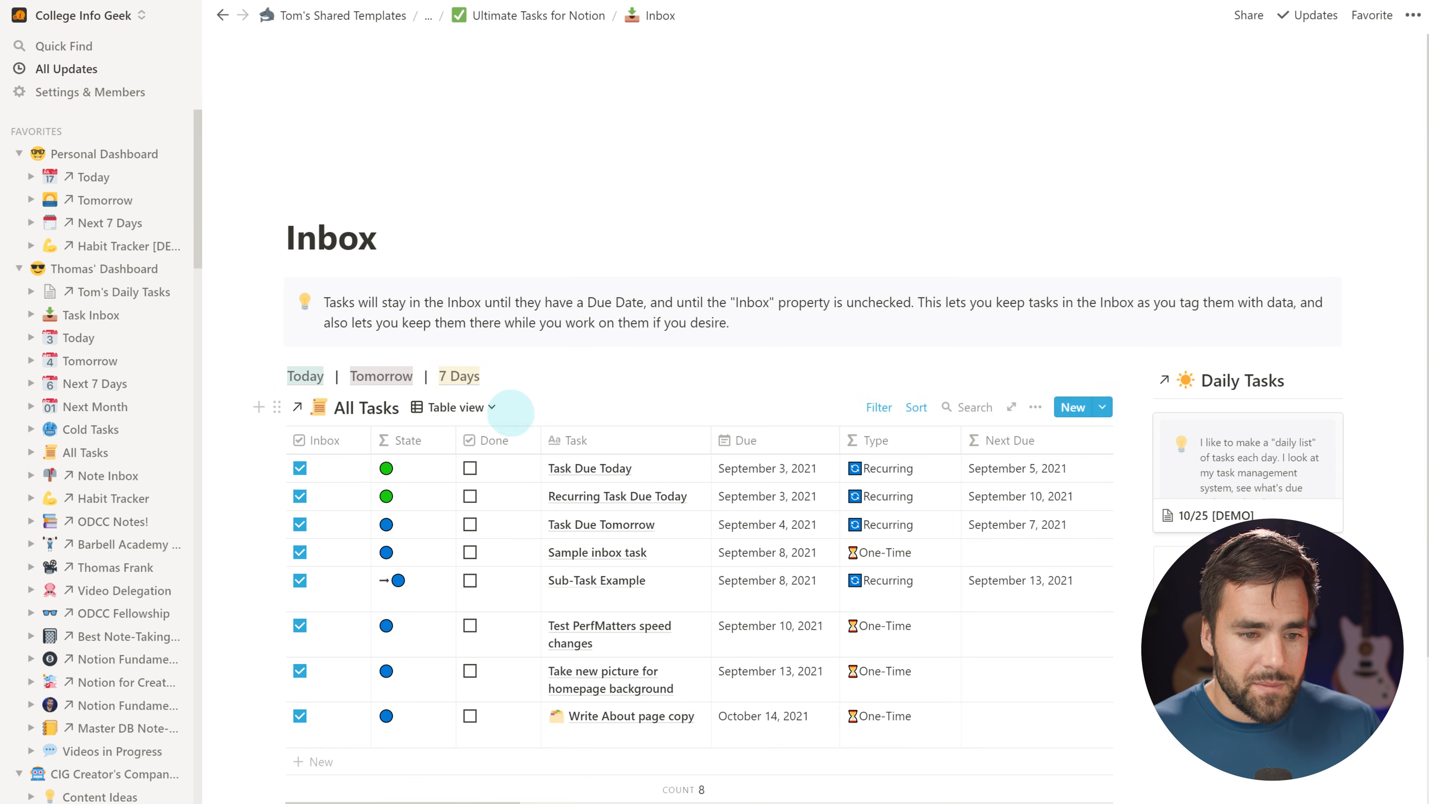
{"action": "scroll", "coordinate": [265, 247], "scroll_direction": "down", "scroll_amount": 2}
{"action": "left_click", "coordinate": [278, 194]}
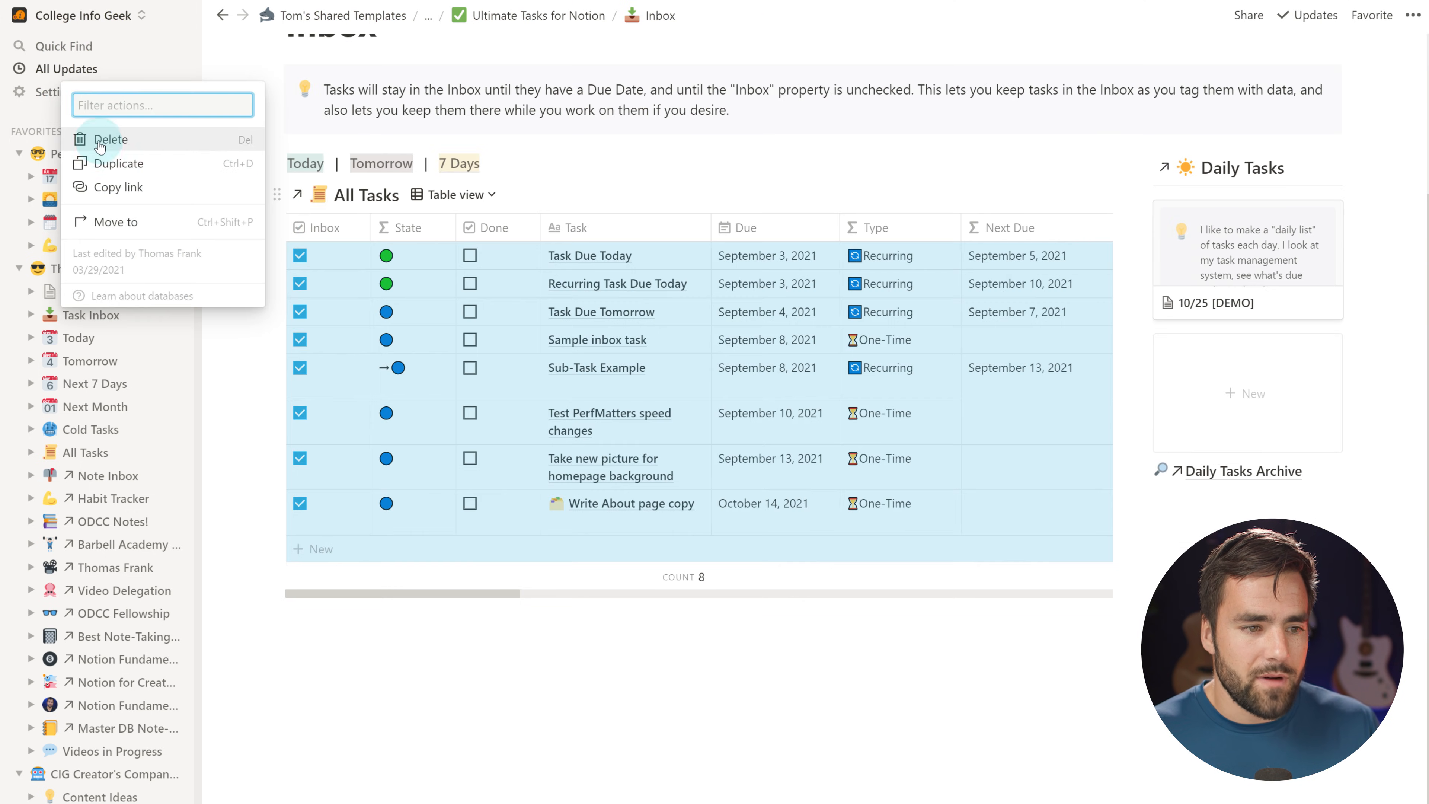
{"action": "left_click", "coordinate": [114, 168]}
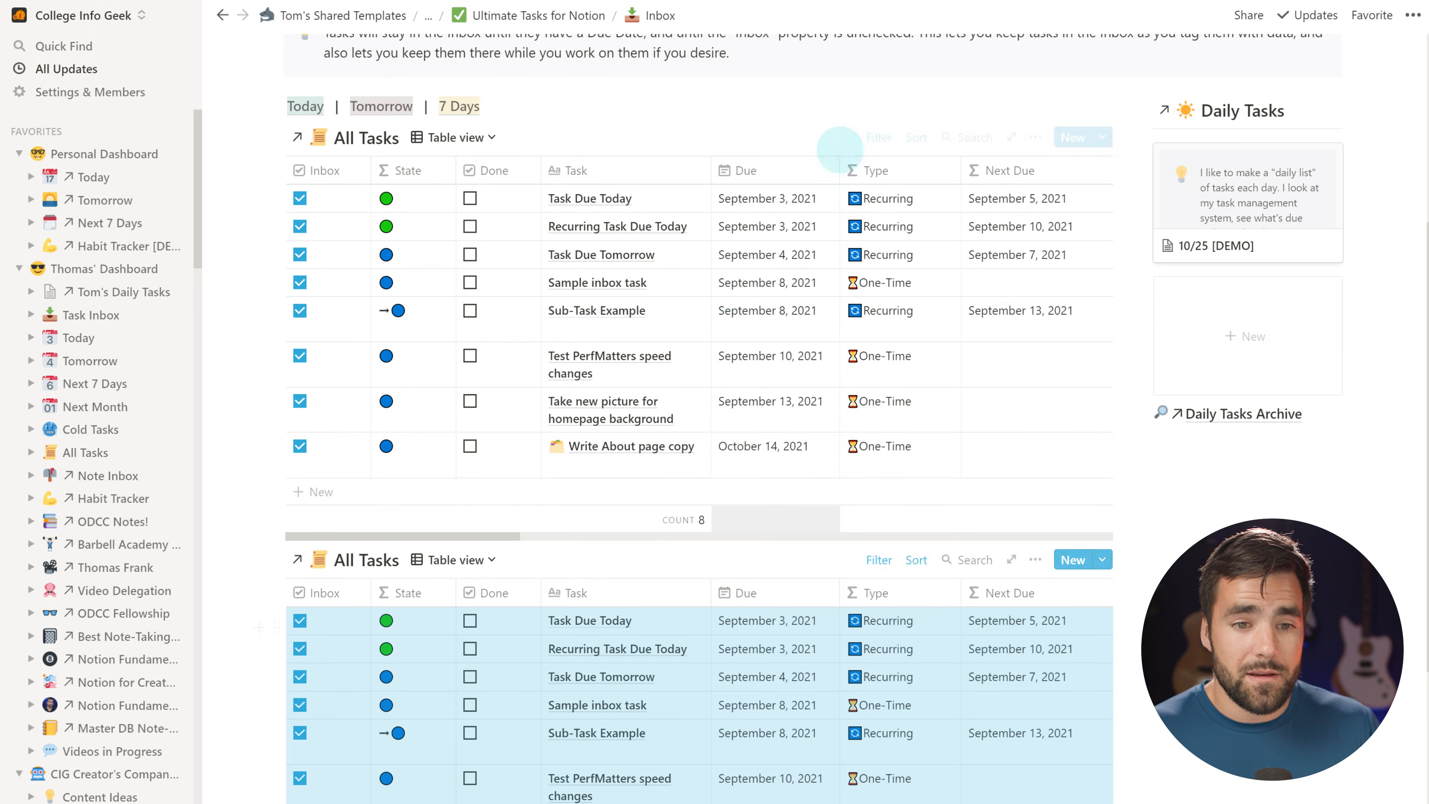
{"action": "scroll", "coordinate": [580, 421], "scroll_direction": "down", "scroll_amount": 5}
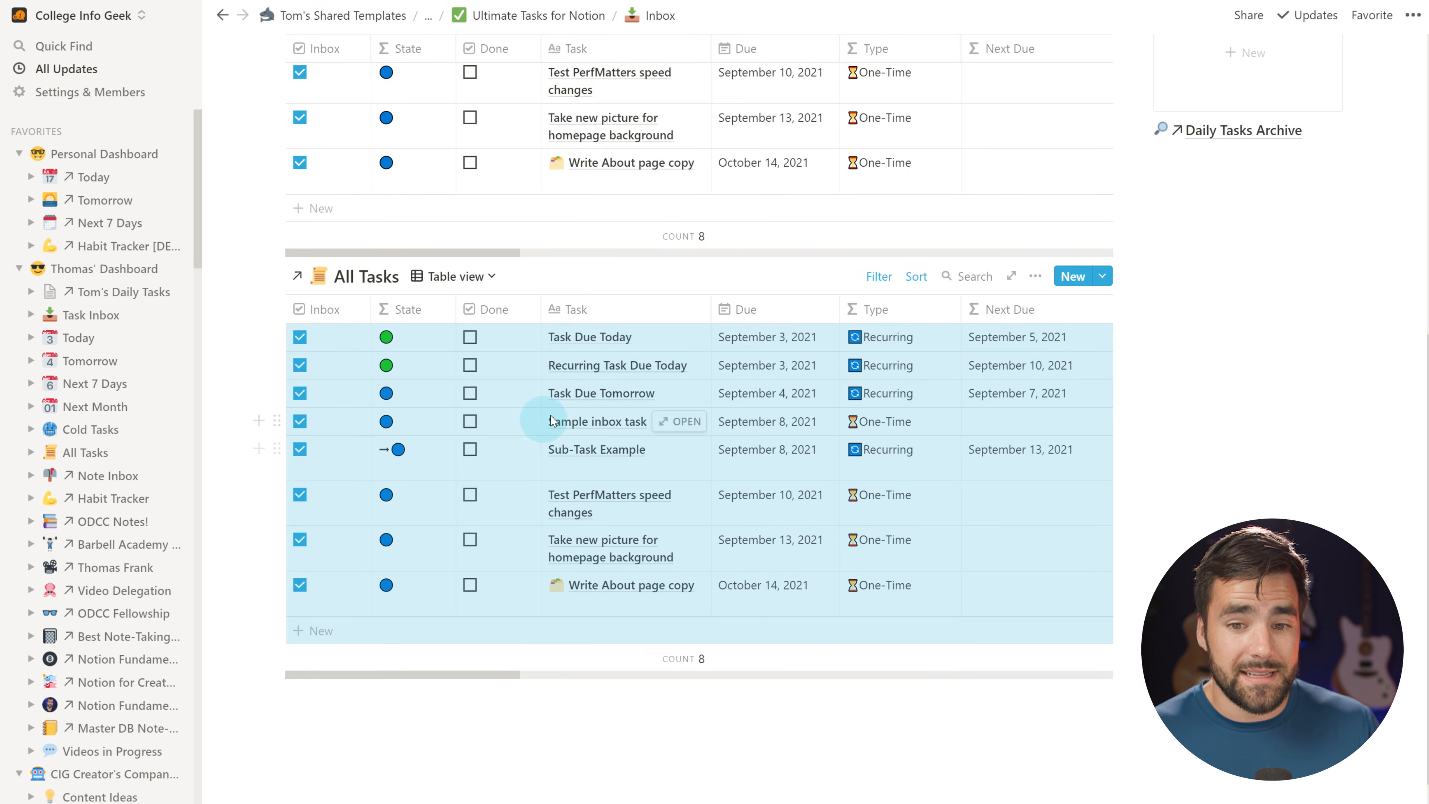
{"action": "left_click", "coordinate": [880, 278]}
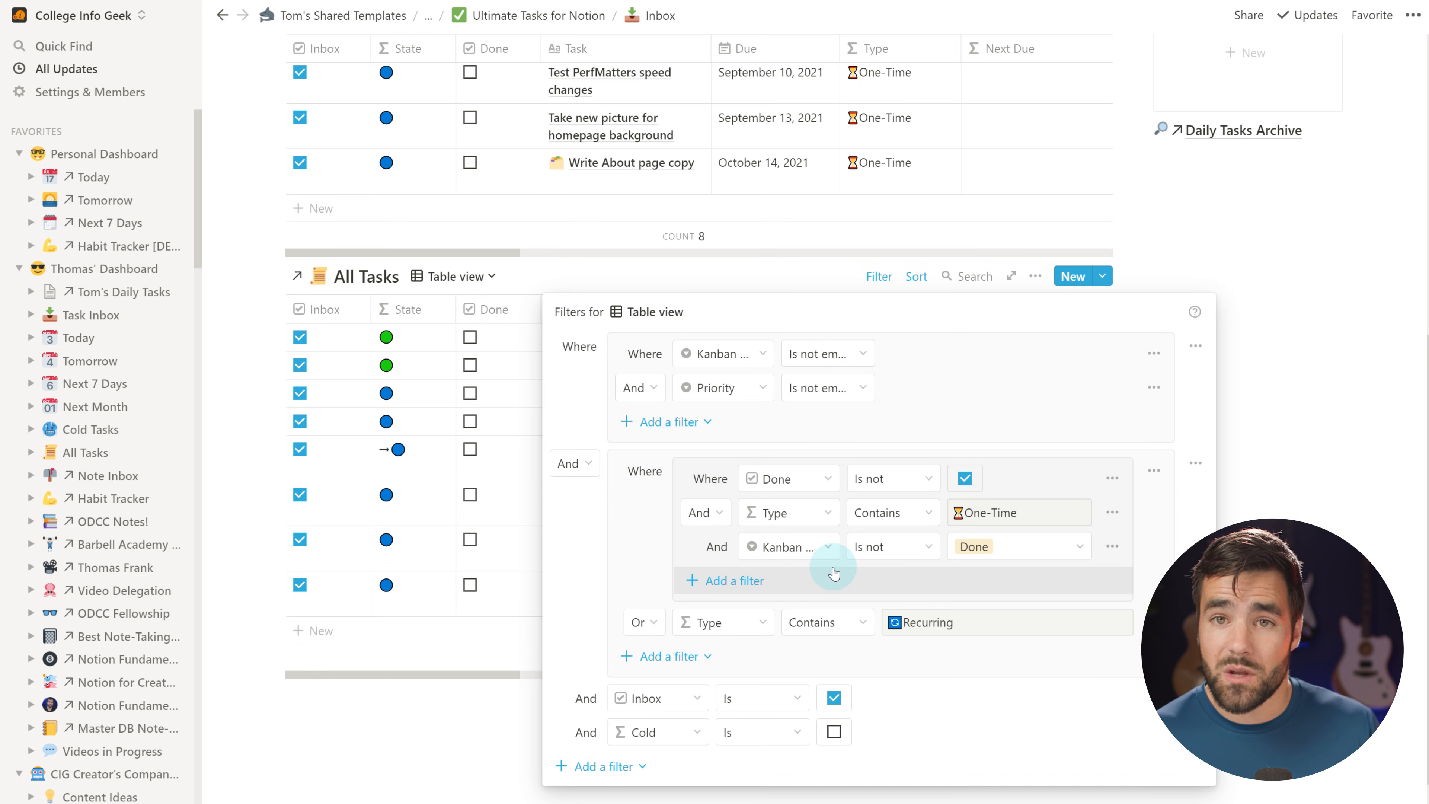
{"action": "left_click", "coordinate": [1378, 454]}
{"action": "left_click", "coordinate": [274, 280]}
{"action": "key", "text": "Escape"}
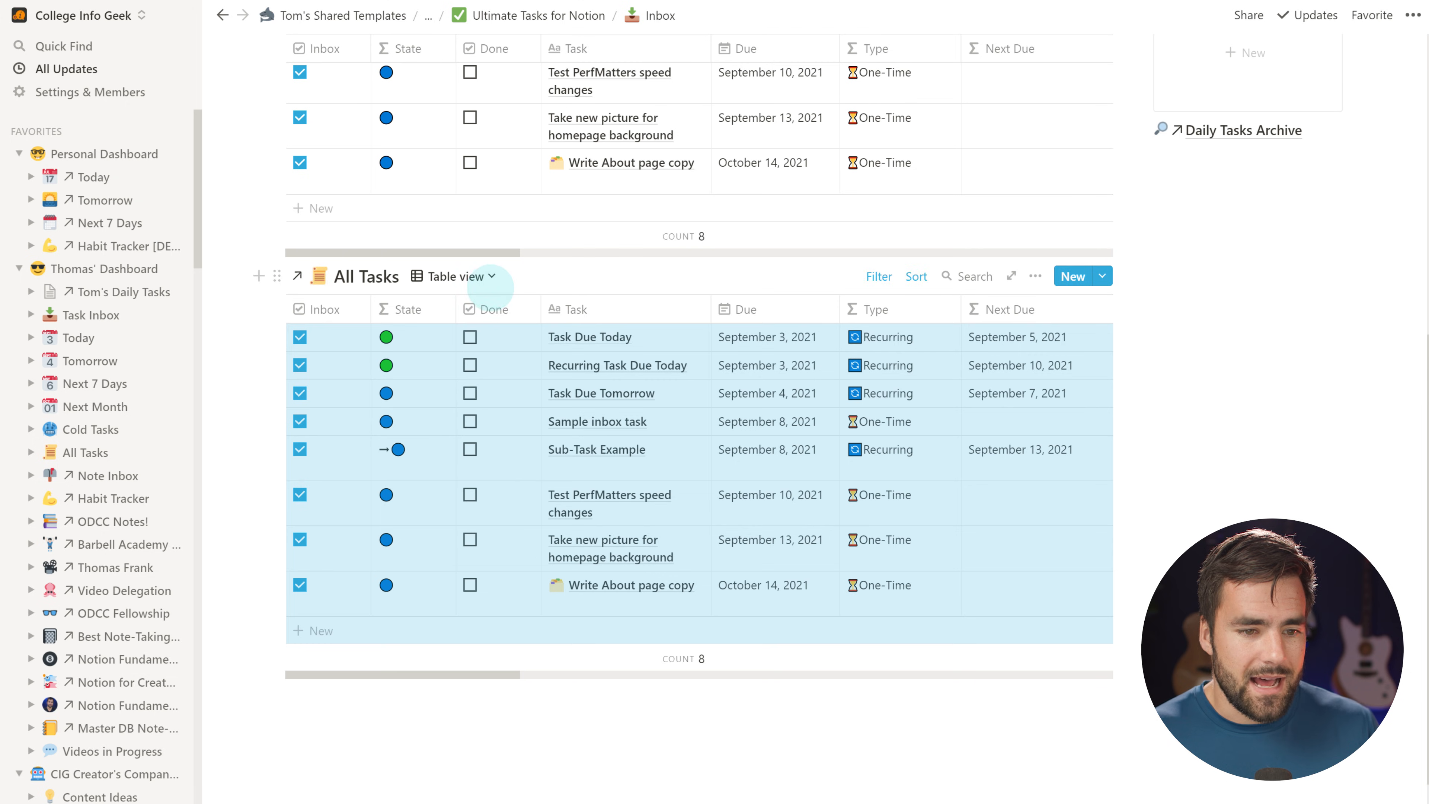
{"action": "key", "text": "ctrl+x"}
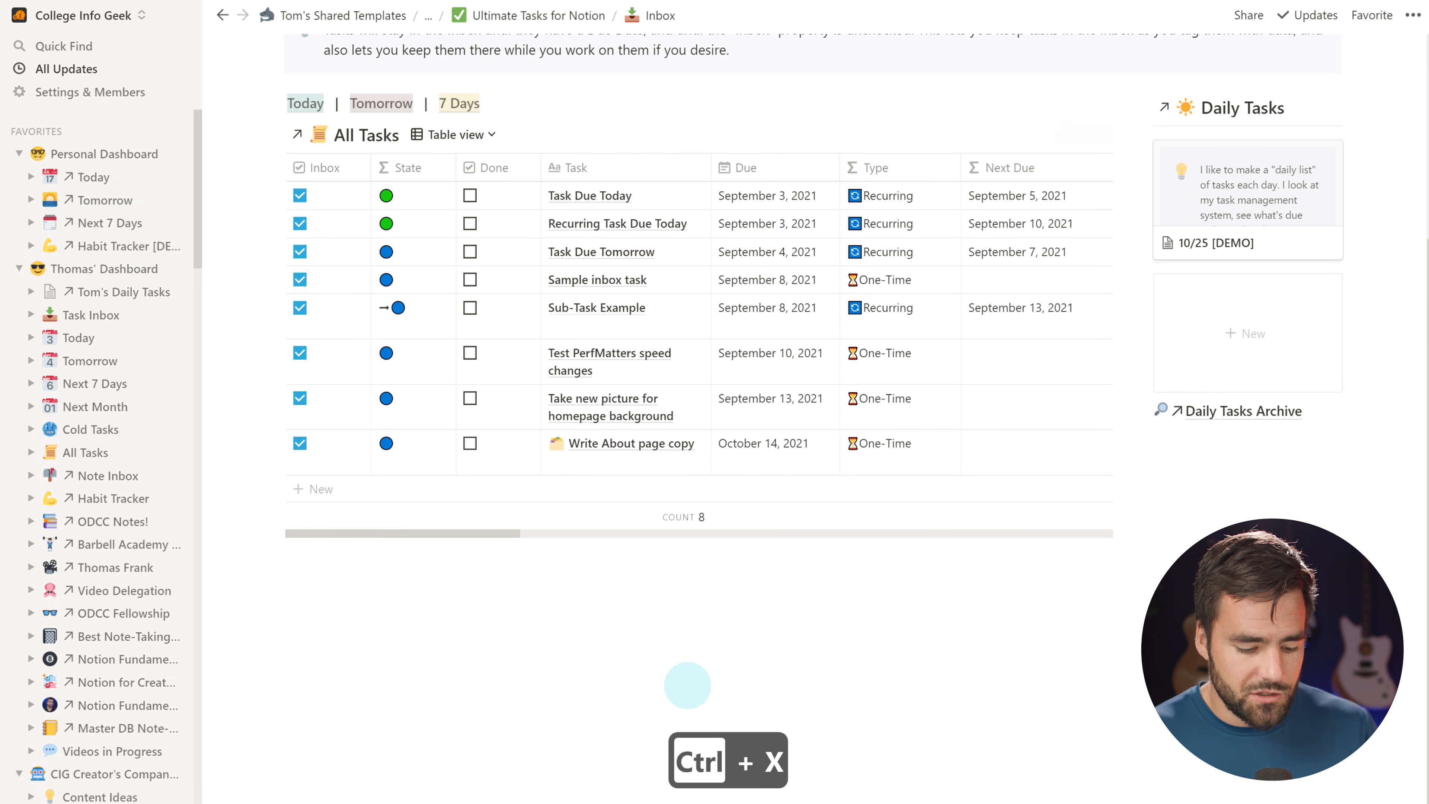
{"action": "scroll", "coordinate": [705, 660], "scroll_direction": "up", "scroll_amount": 5}
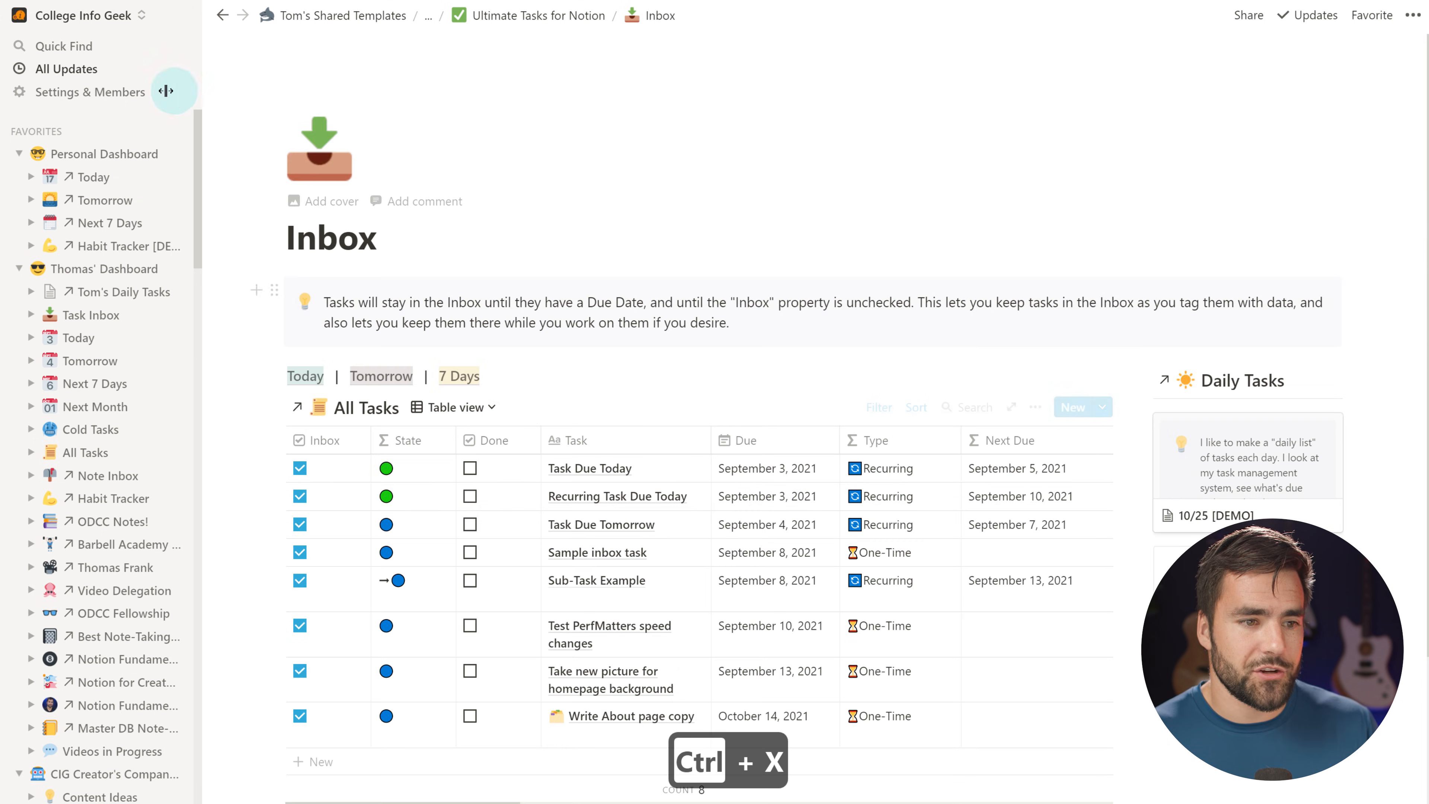
Paste the cut All Tasks table into a new block below Web Links on Personal Dashboard
{"action": "left_click", "coordinate": [104, 154]}
{"action": "left_click", "coordinate": [462, 568]}
{"action": "key", "text": "ctrl+v"}
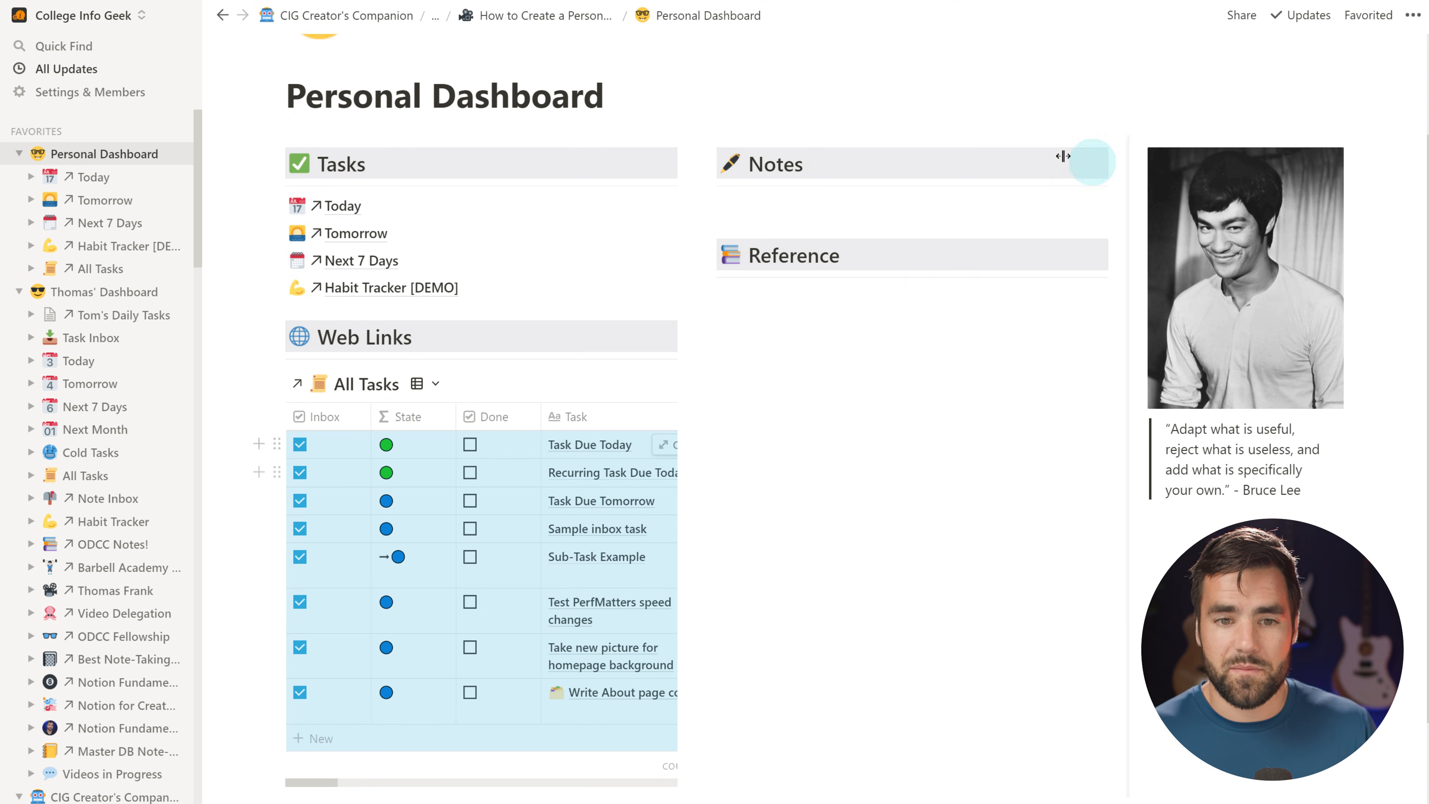
Show All Tasks as a list and drag List view above Table view
{"action": "left_click", "coordinate": [431, 388]}
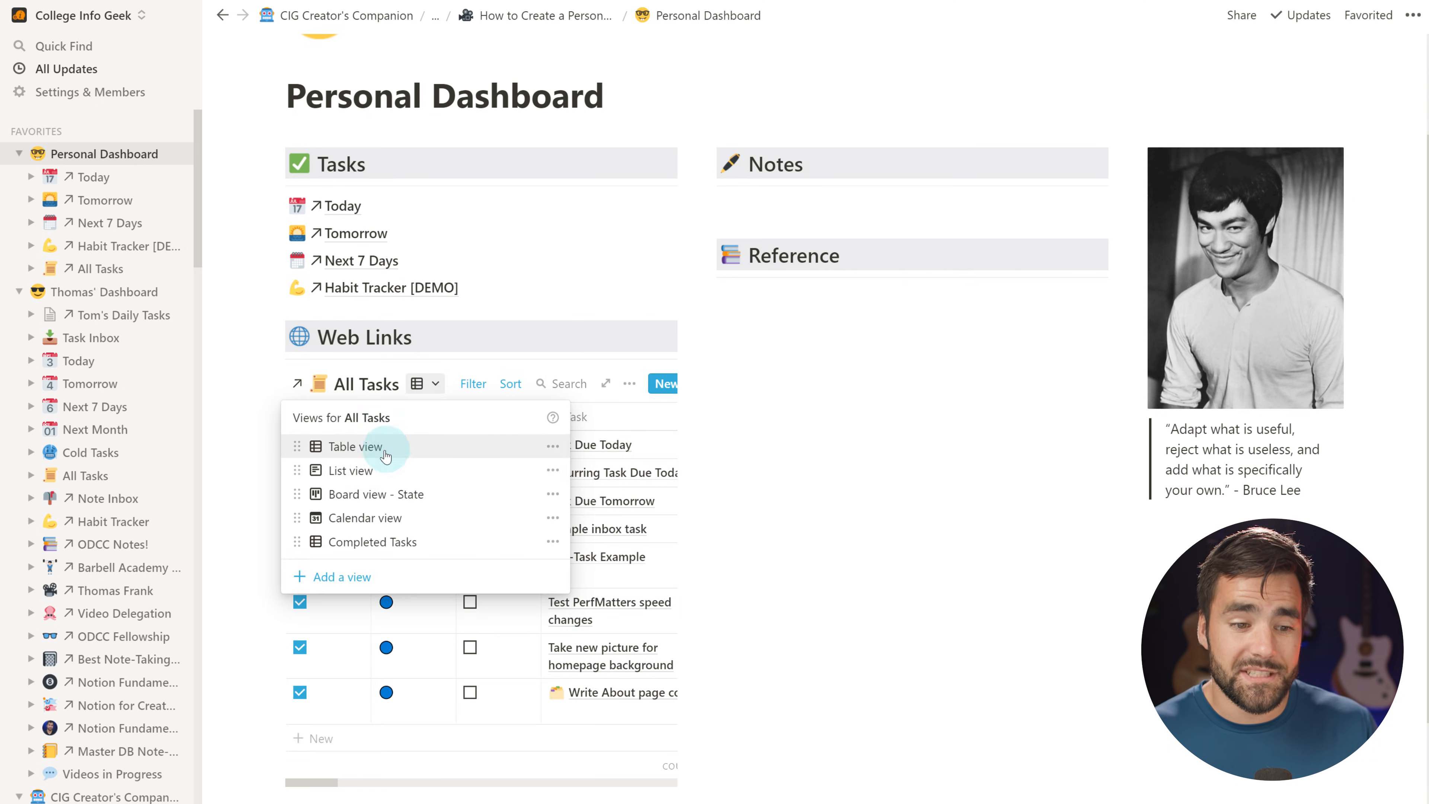
{"action": "left_click", "coordinate": [355, 469]}
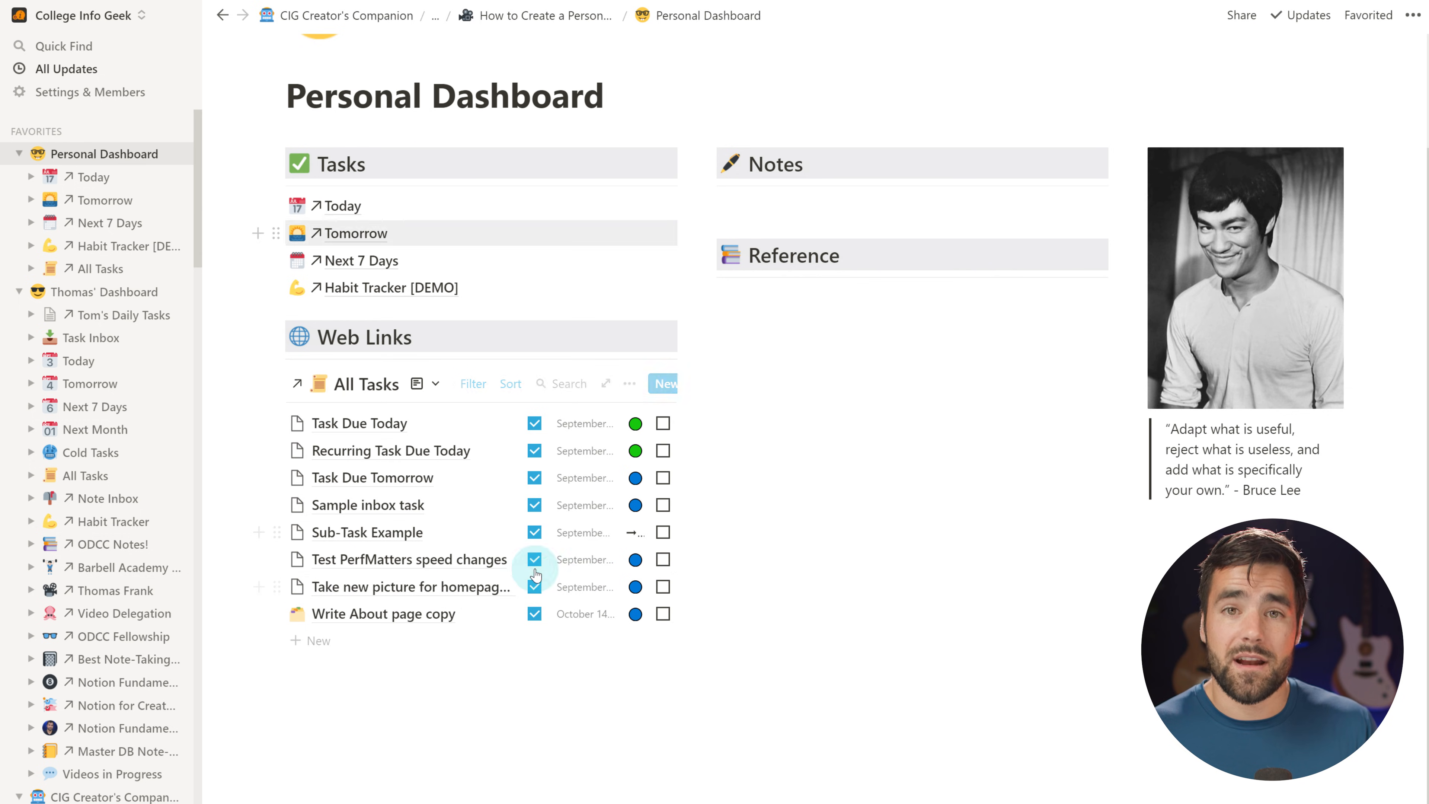
{"action": "left_click", "coordinate": [431, 389]}
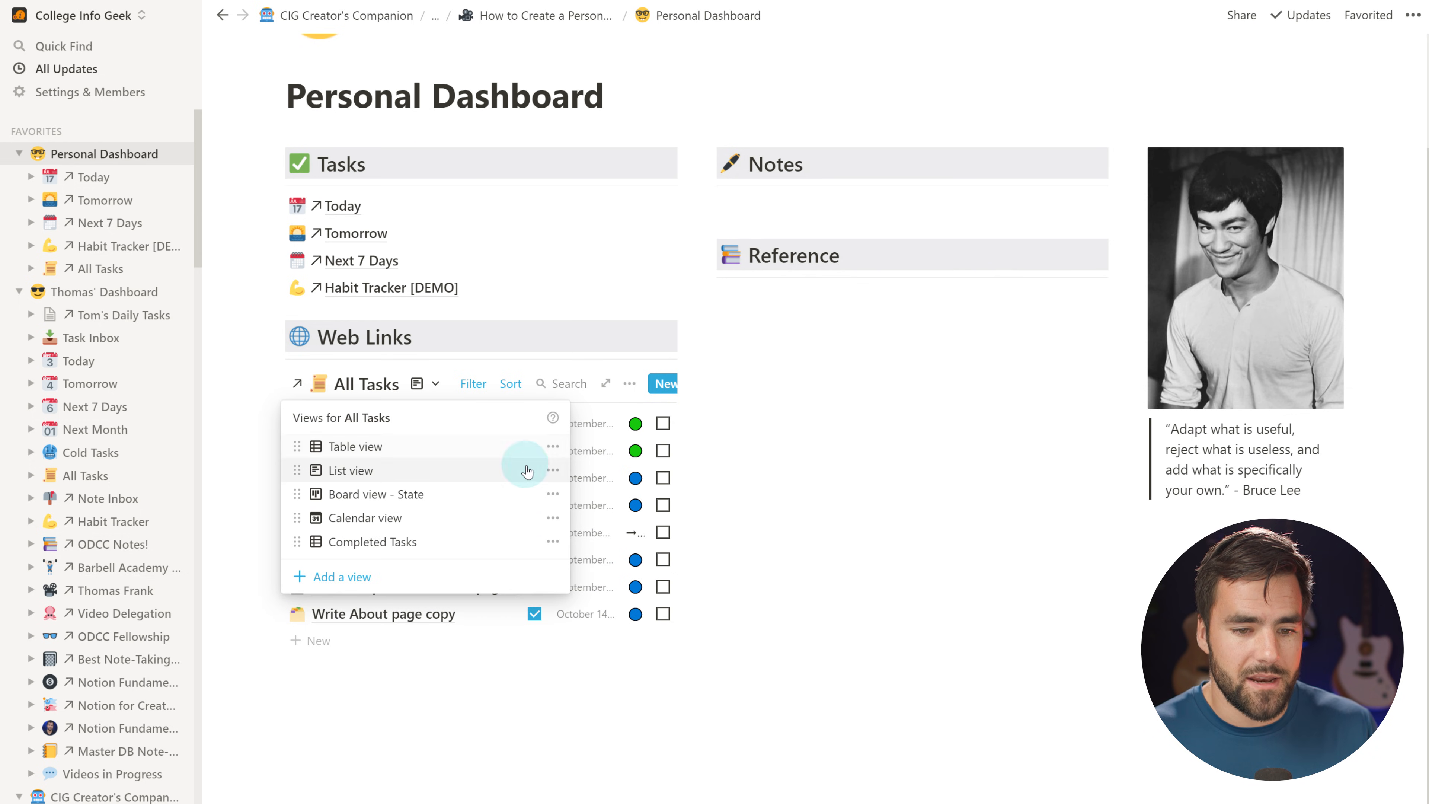
{"action": "left_click_drag", "start_coordinate": [297, 470], "coordinate": [293, 445]}
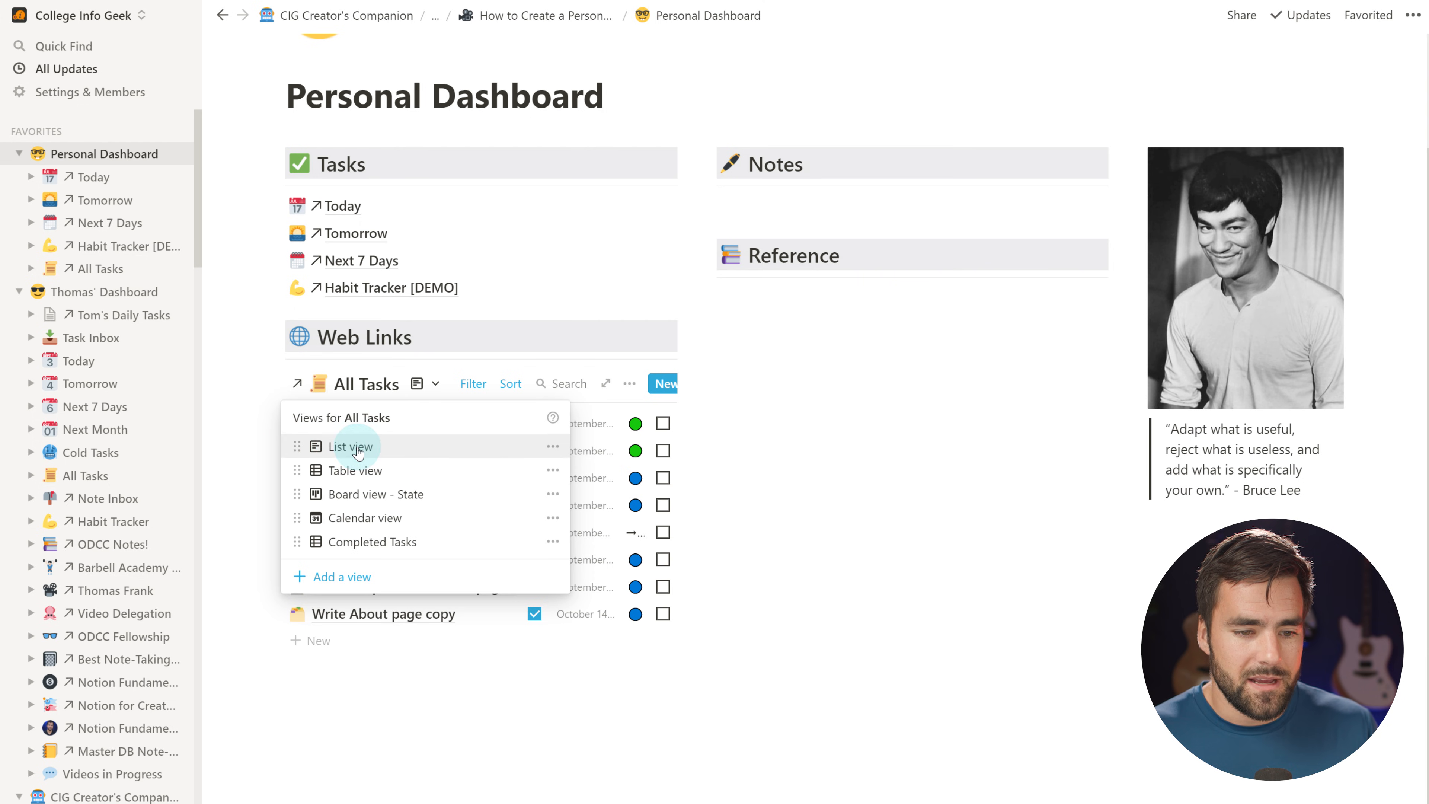
{"action": "left_click", "coordinate": [839, 451]}
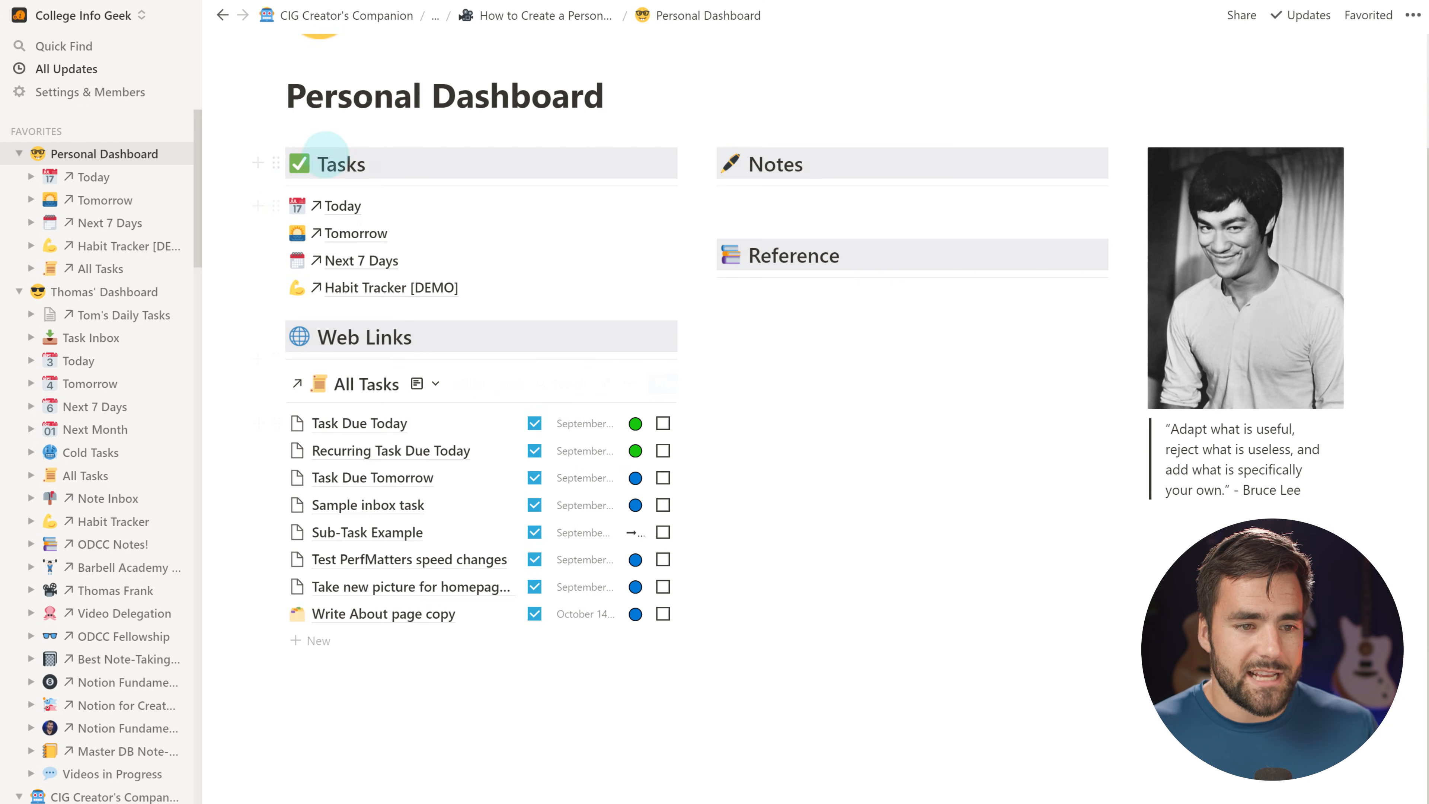
{"action": "left_click", "coordinate": [261, 186]}
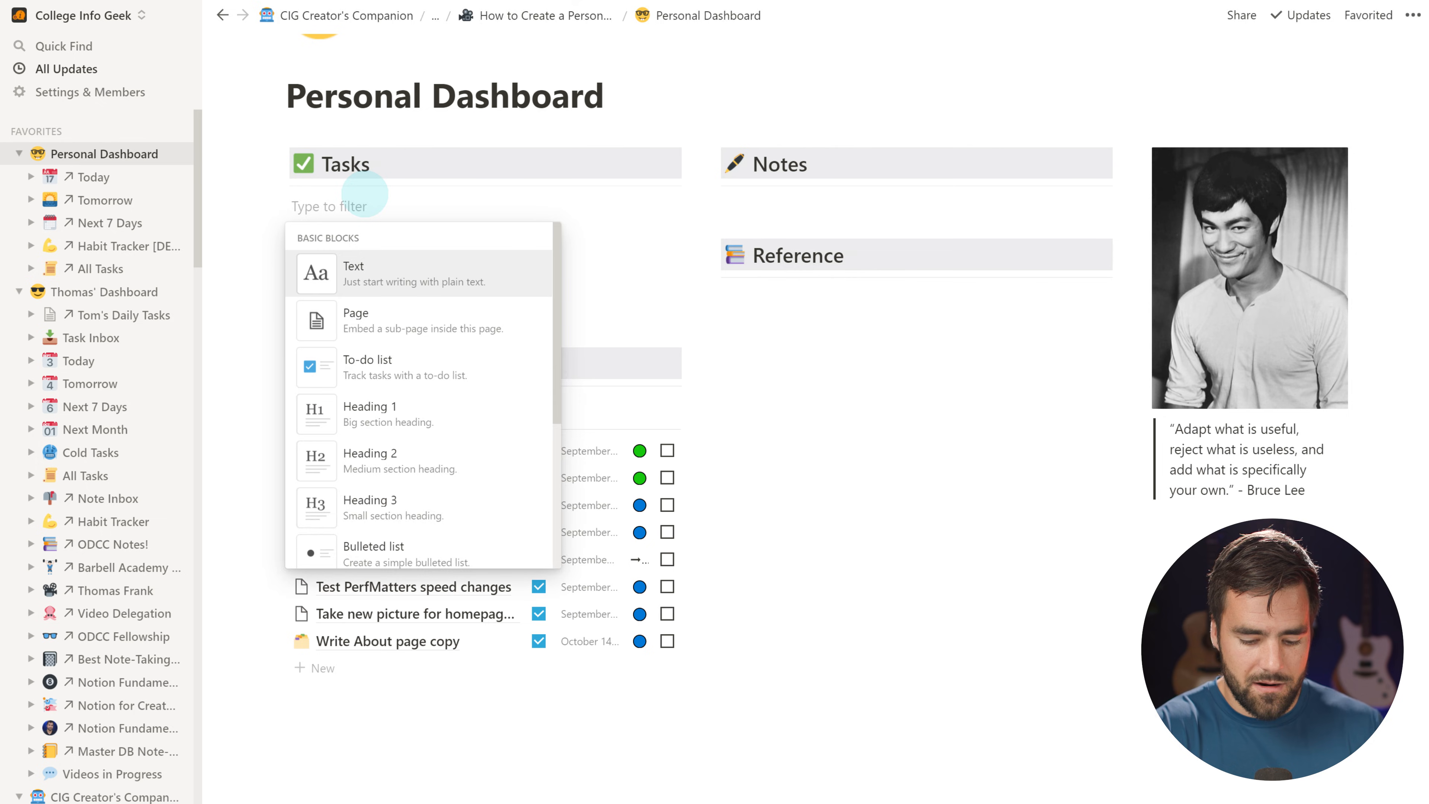
Create a bold Inbox toggle with an inbox-tray emoji under Tasks
{"action": "type", "text": ">"}
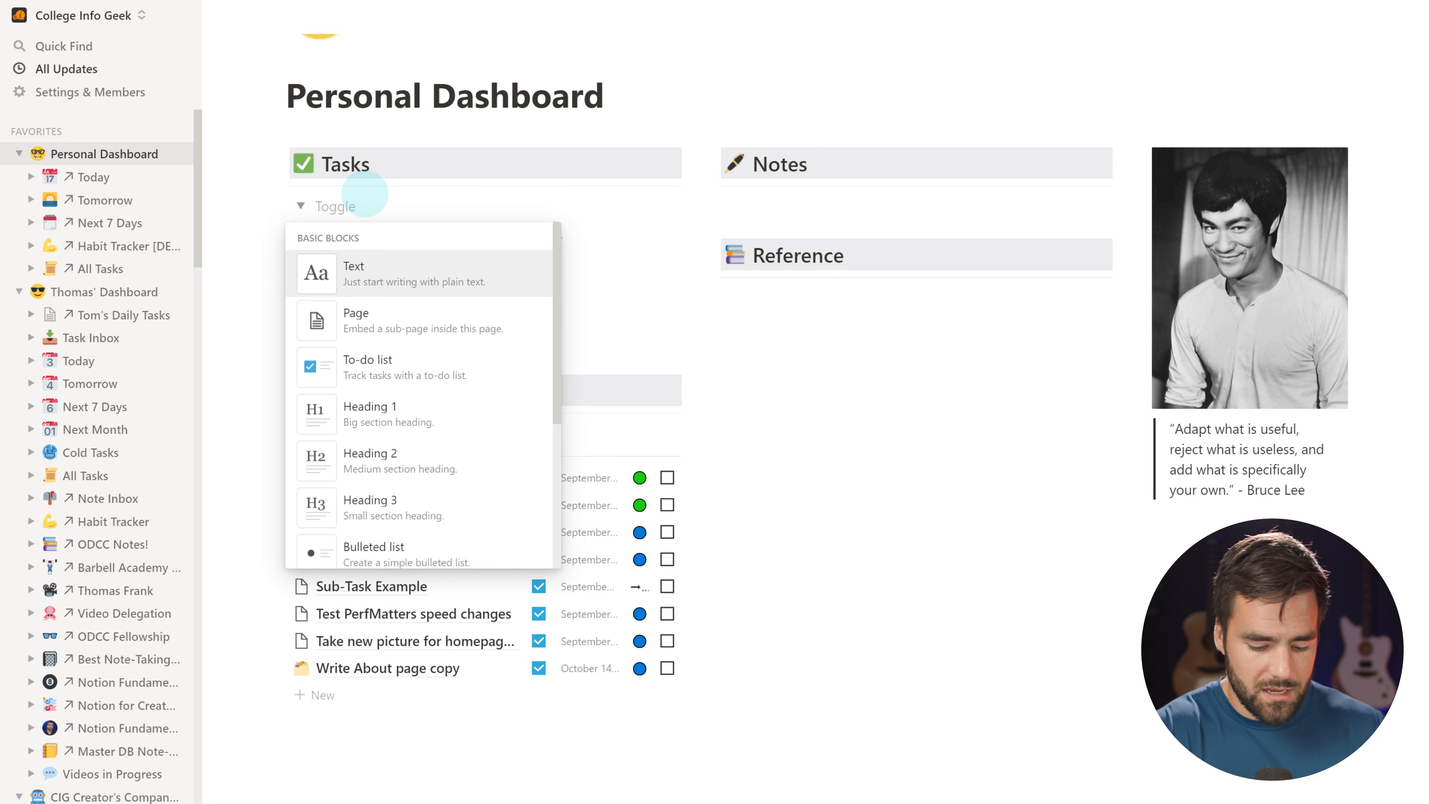
{"action": "key", "text": "super+semicolon"}
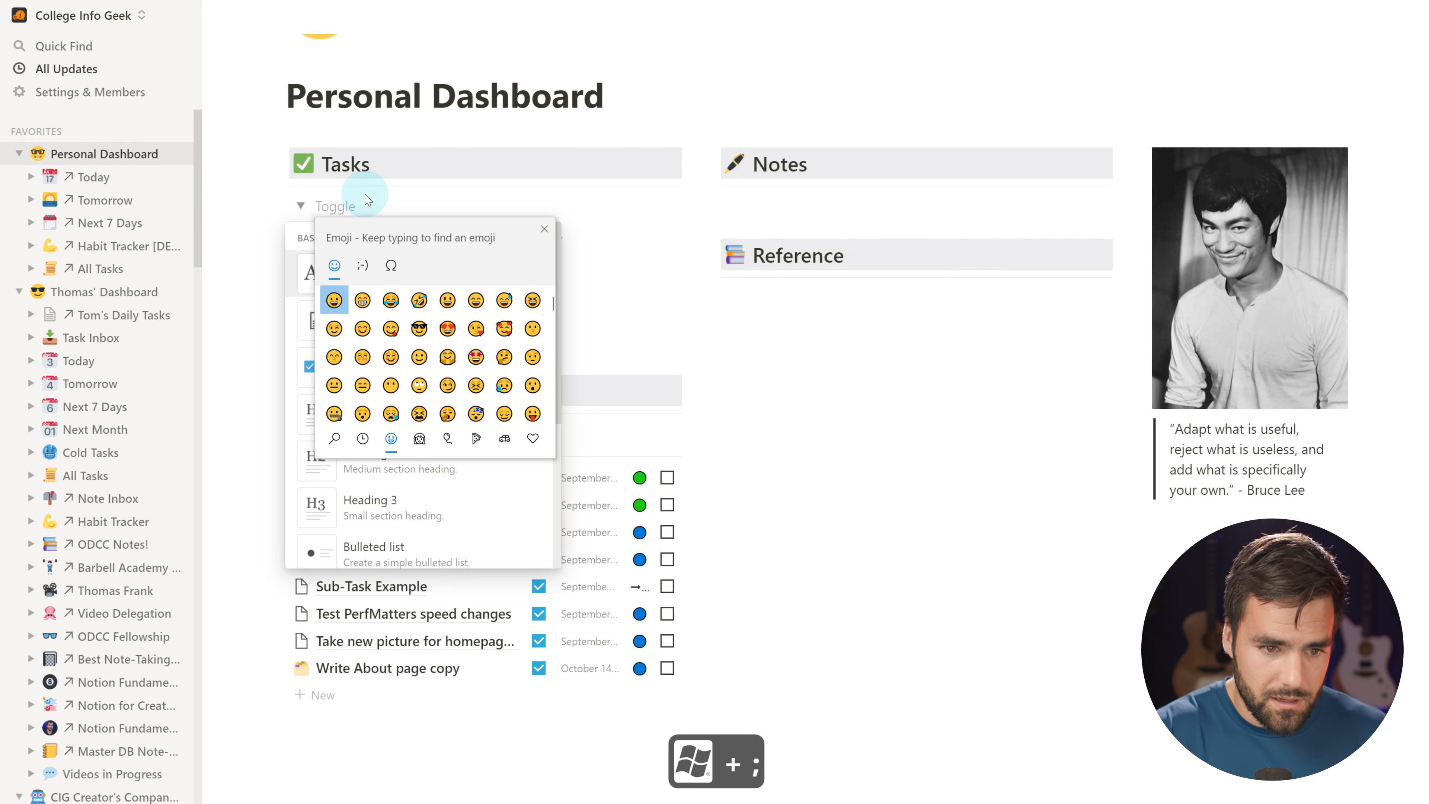
{"action": "type", "text": "inbox"}
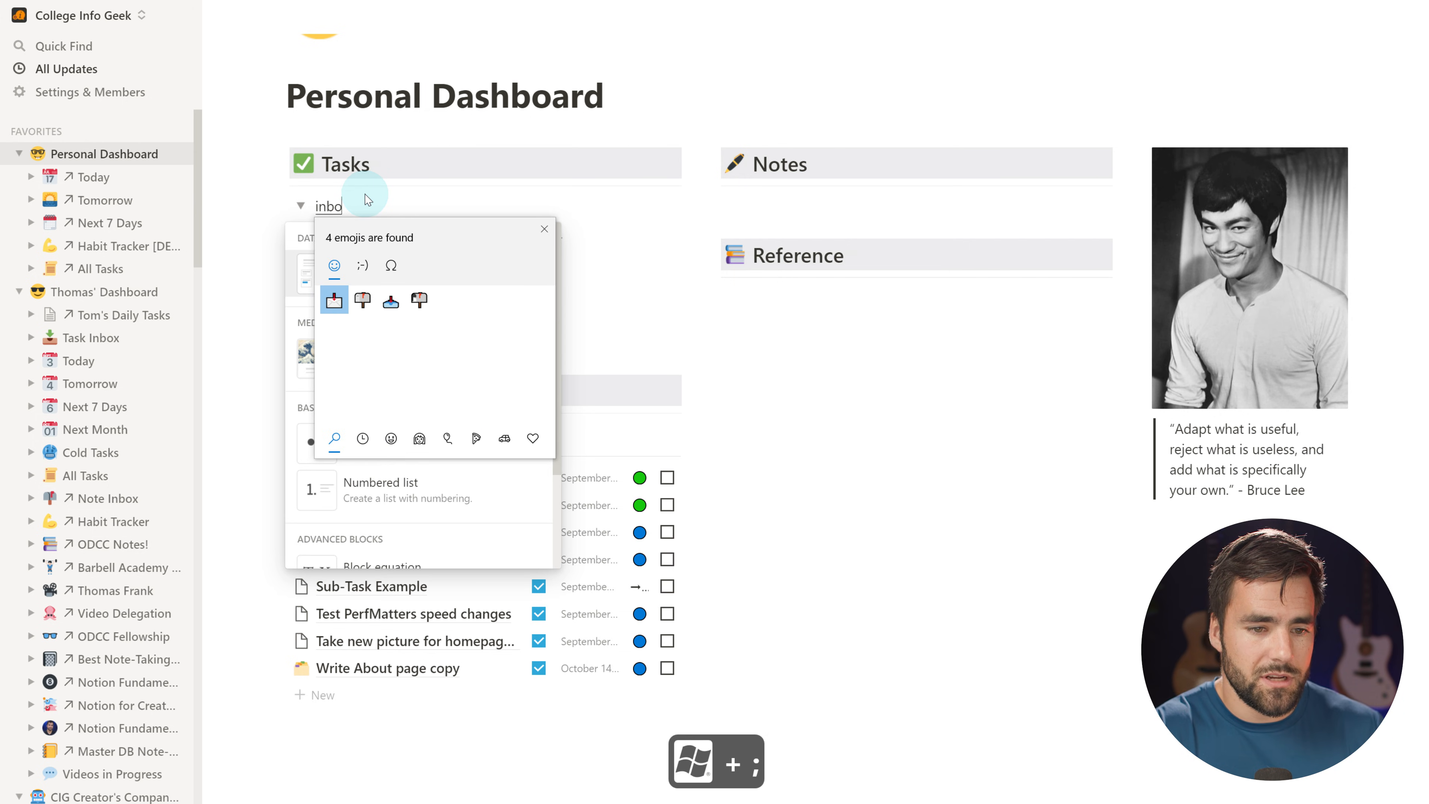
{"action": "left_click", "coordinate": [392, 300]}
{"action": "left_click", "coordinate": [383, 209]}
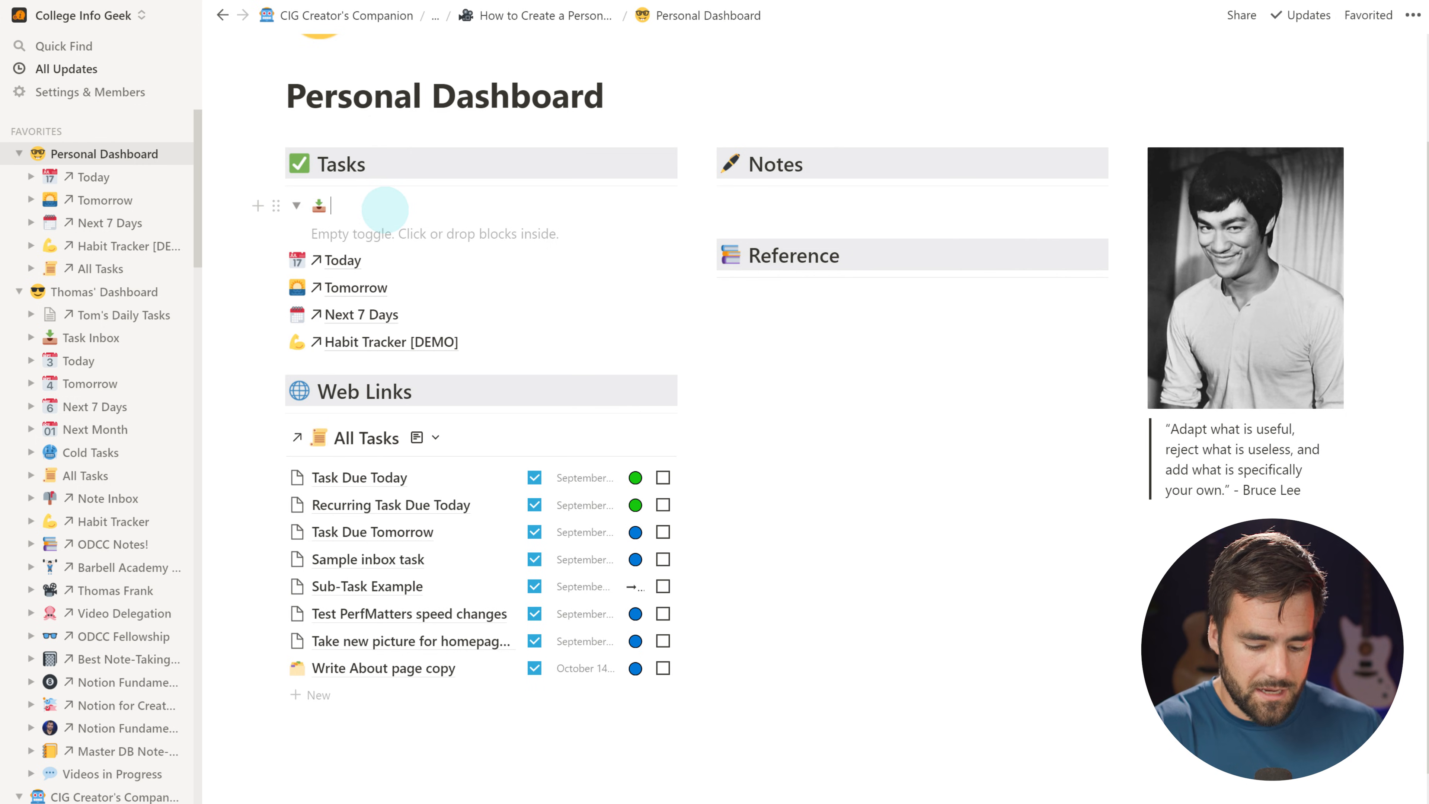
{"action": "key", "text": "ctrl+b"}
{"action": "type", "text": "INbox"}
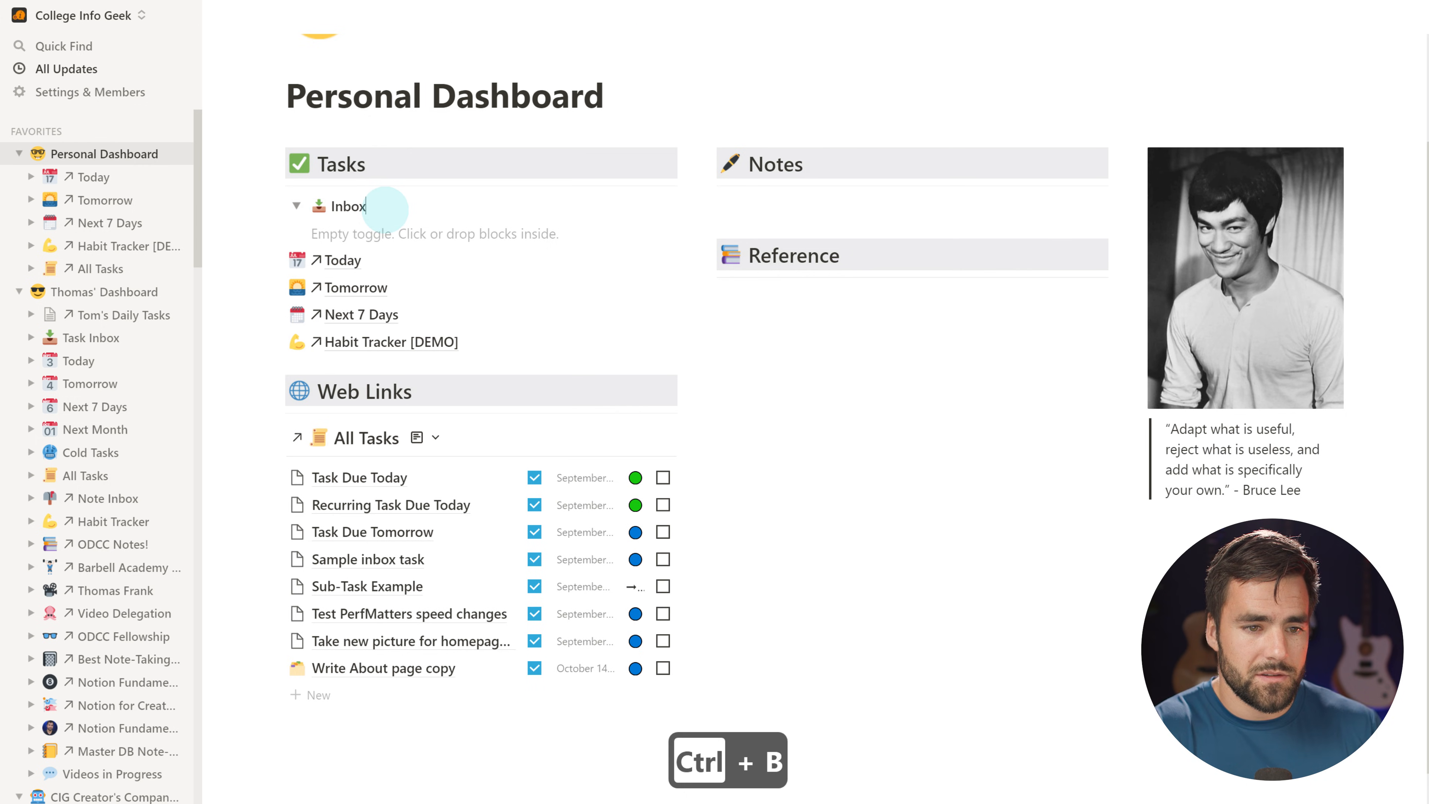
Drag the All Tasks database into the Inbox toggle and verify it collapses and expands
{"action": "left_click_drag", "start_coordinate": [271, 438], "coordinate": [326, 228]}
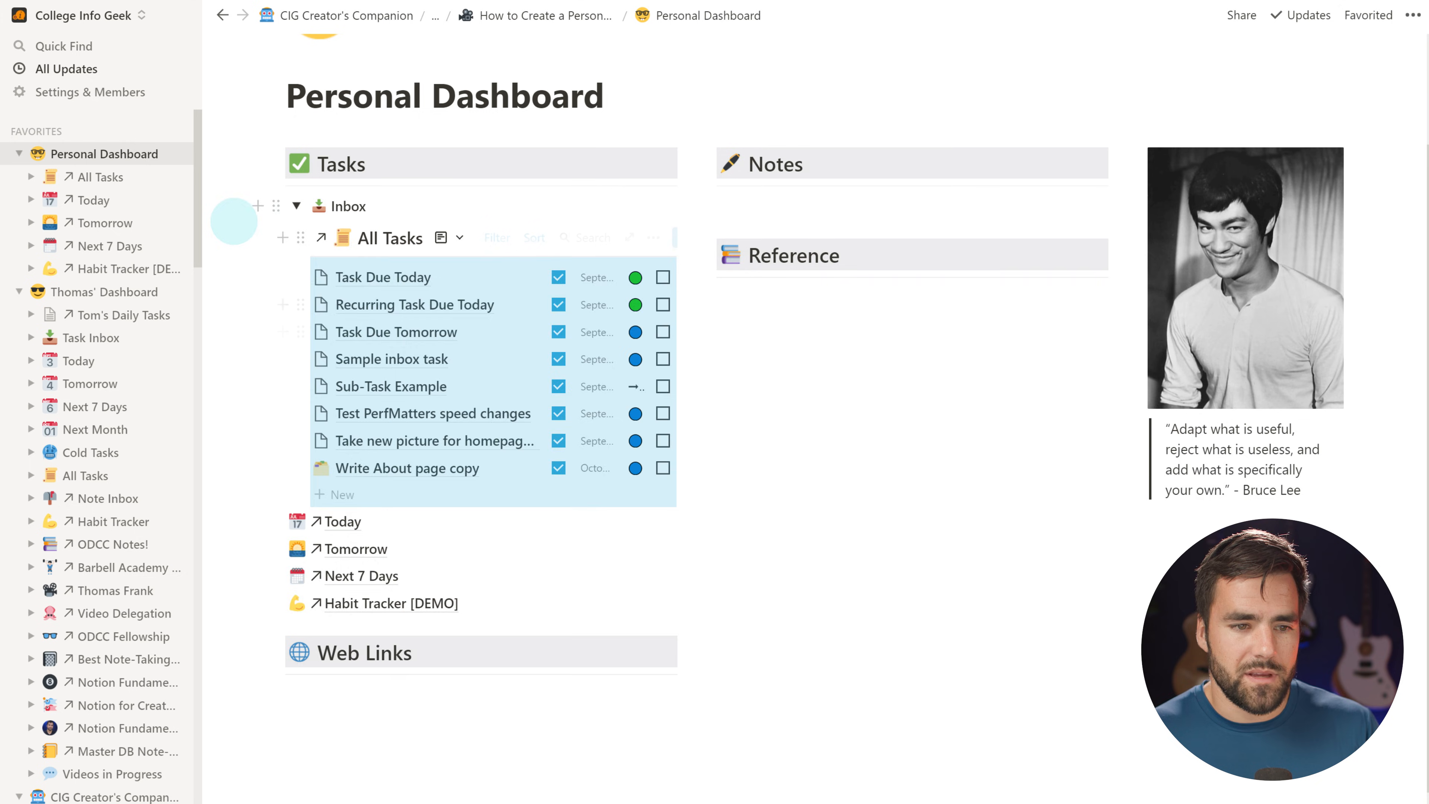
{"action": "left_click", "coordinate": [295, 206]}
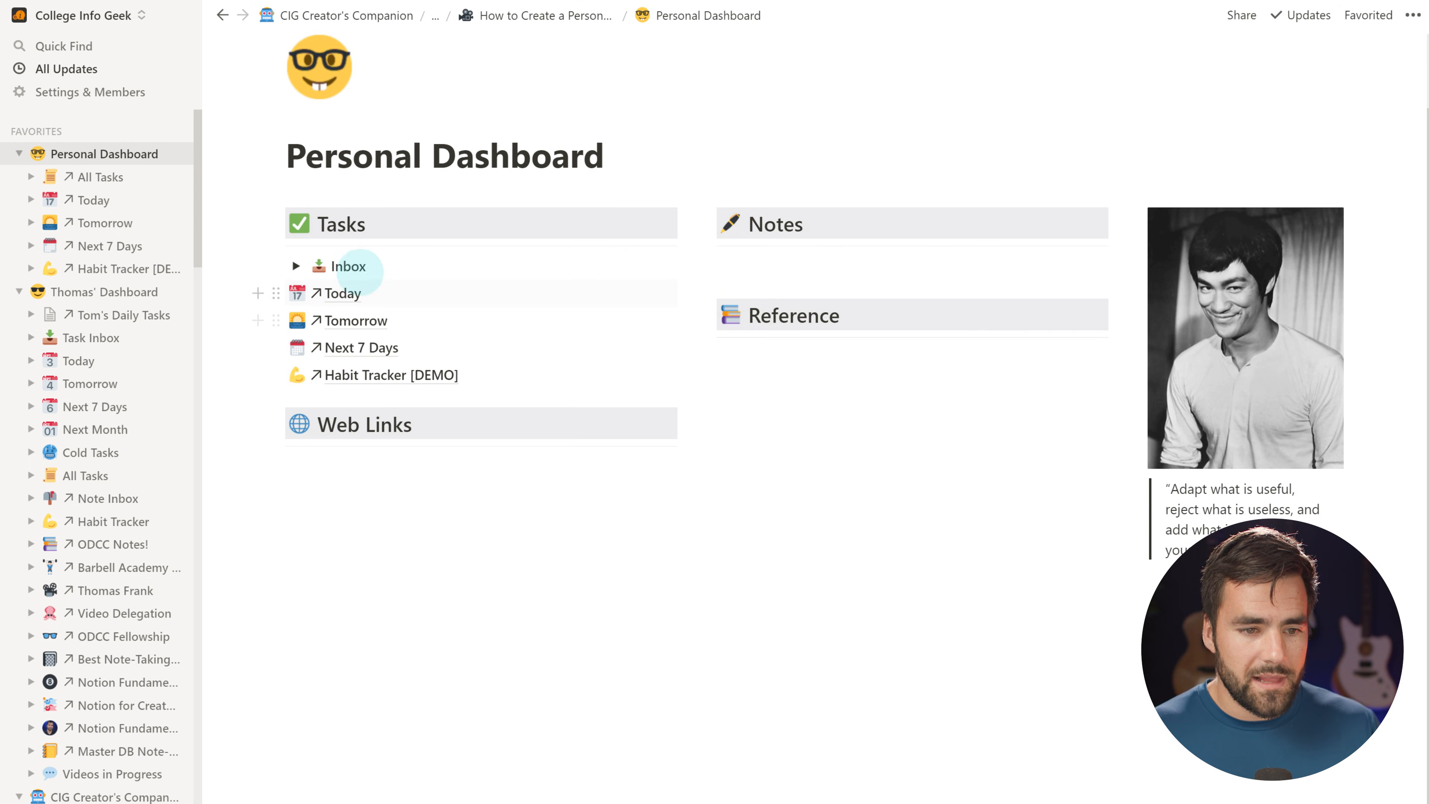
{"action": "left_click", "coordinate": [296, 266]}
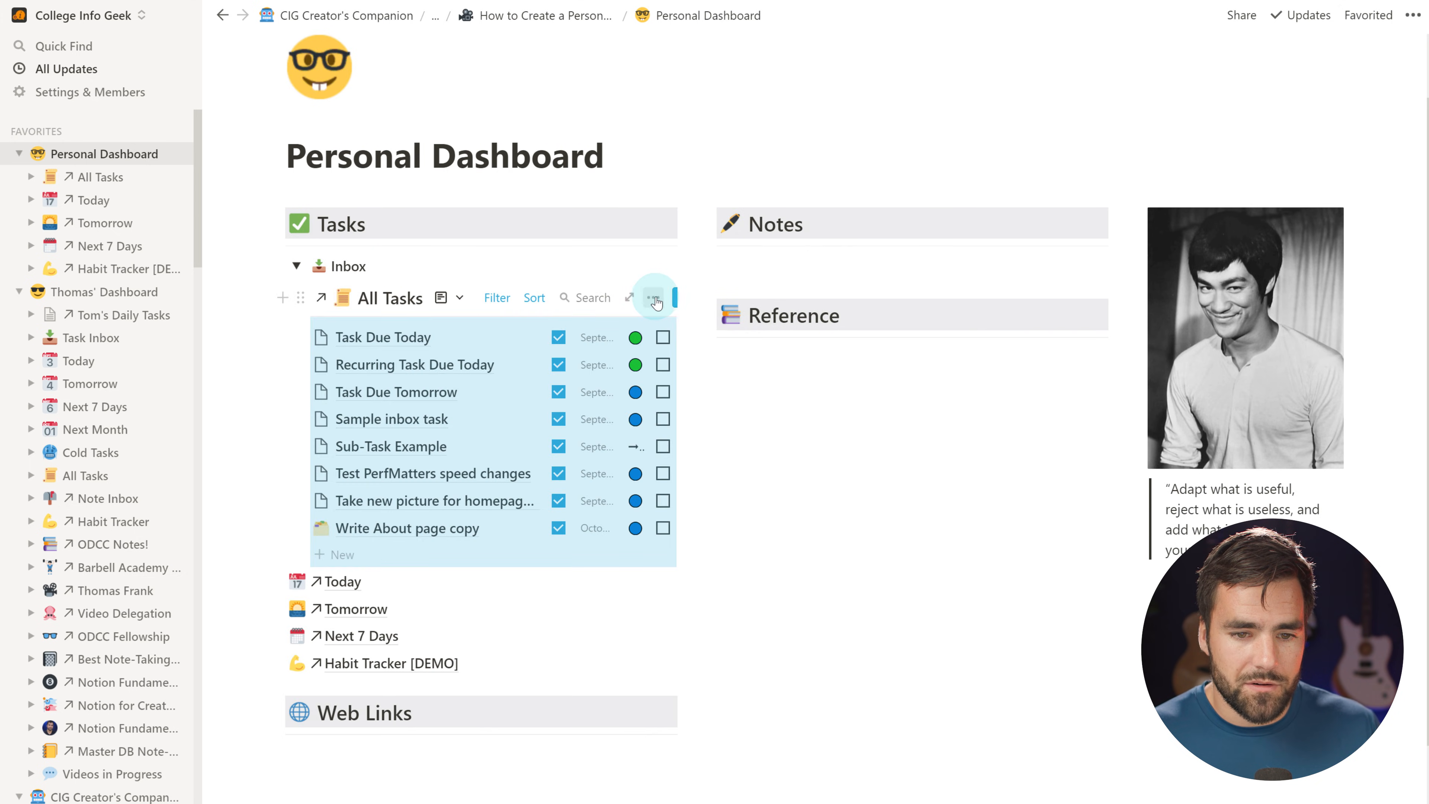
{"action": "left_click", "coordinate": [654, 304]}
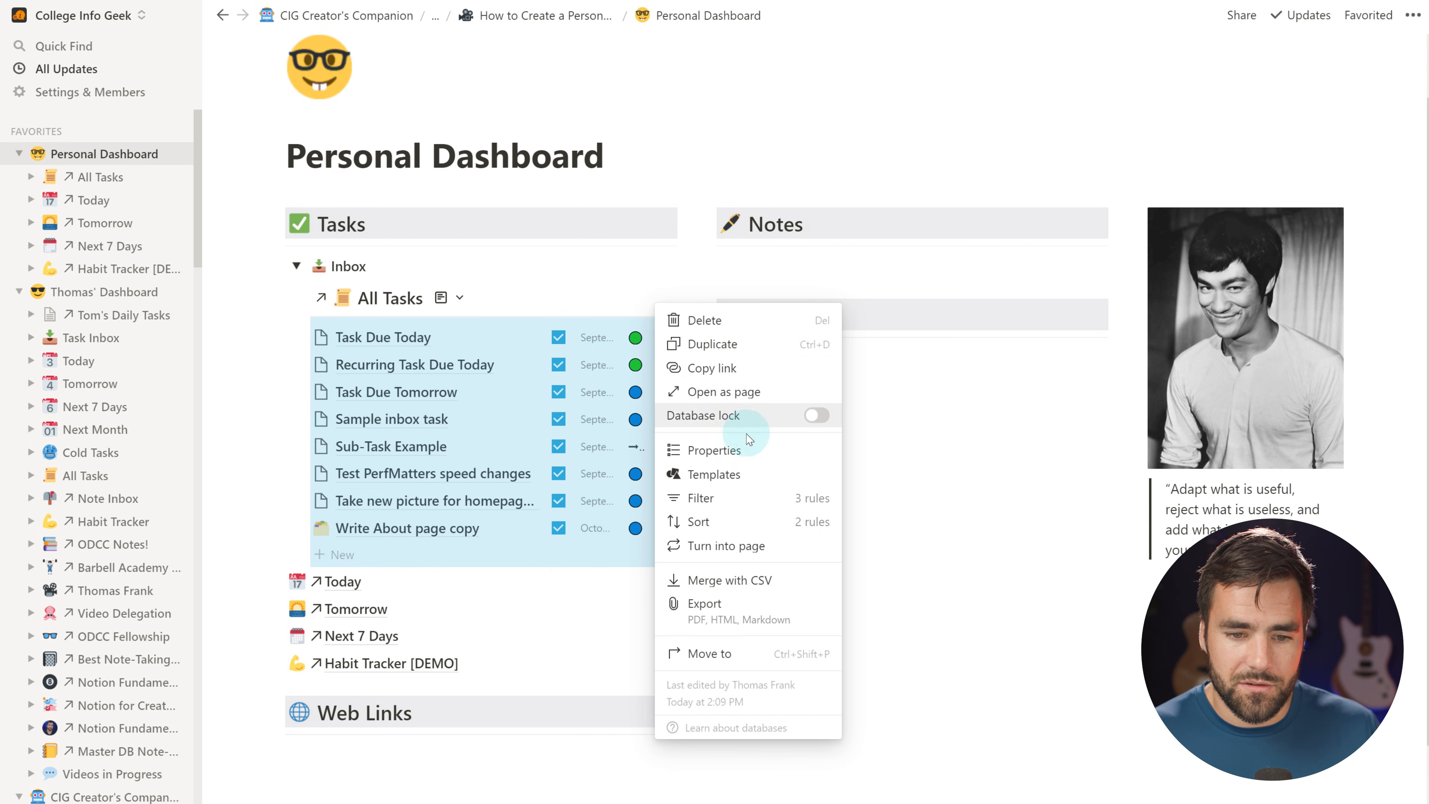
Set the All Tasks list to show 10 pages on first load, then collapse the Inbox toggle
{"action": "left_click", "coordinate": [752, 454]}
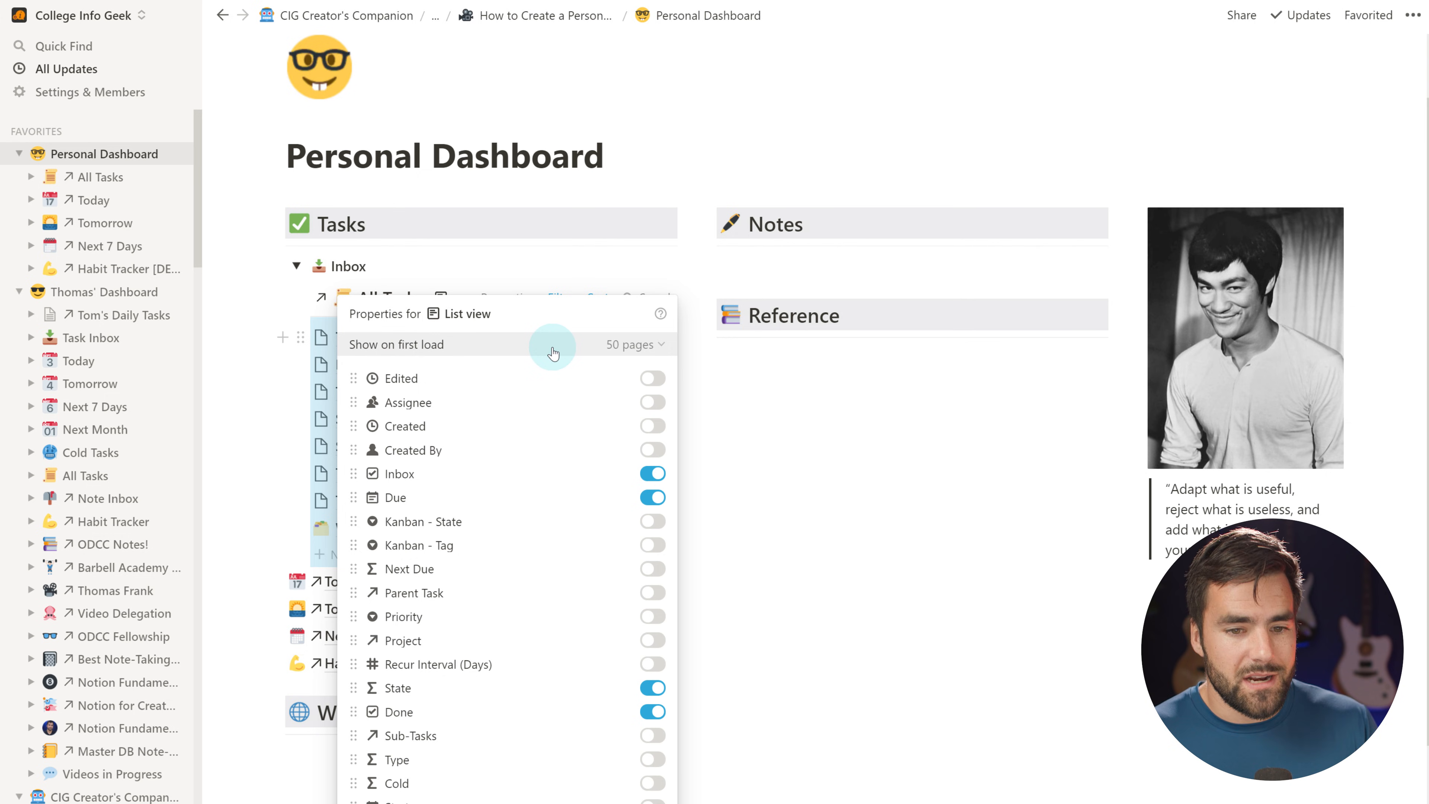
{"action": "left_click", "coordinate": [637, 345]}
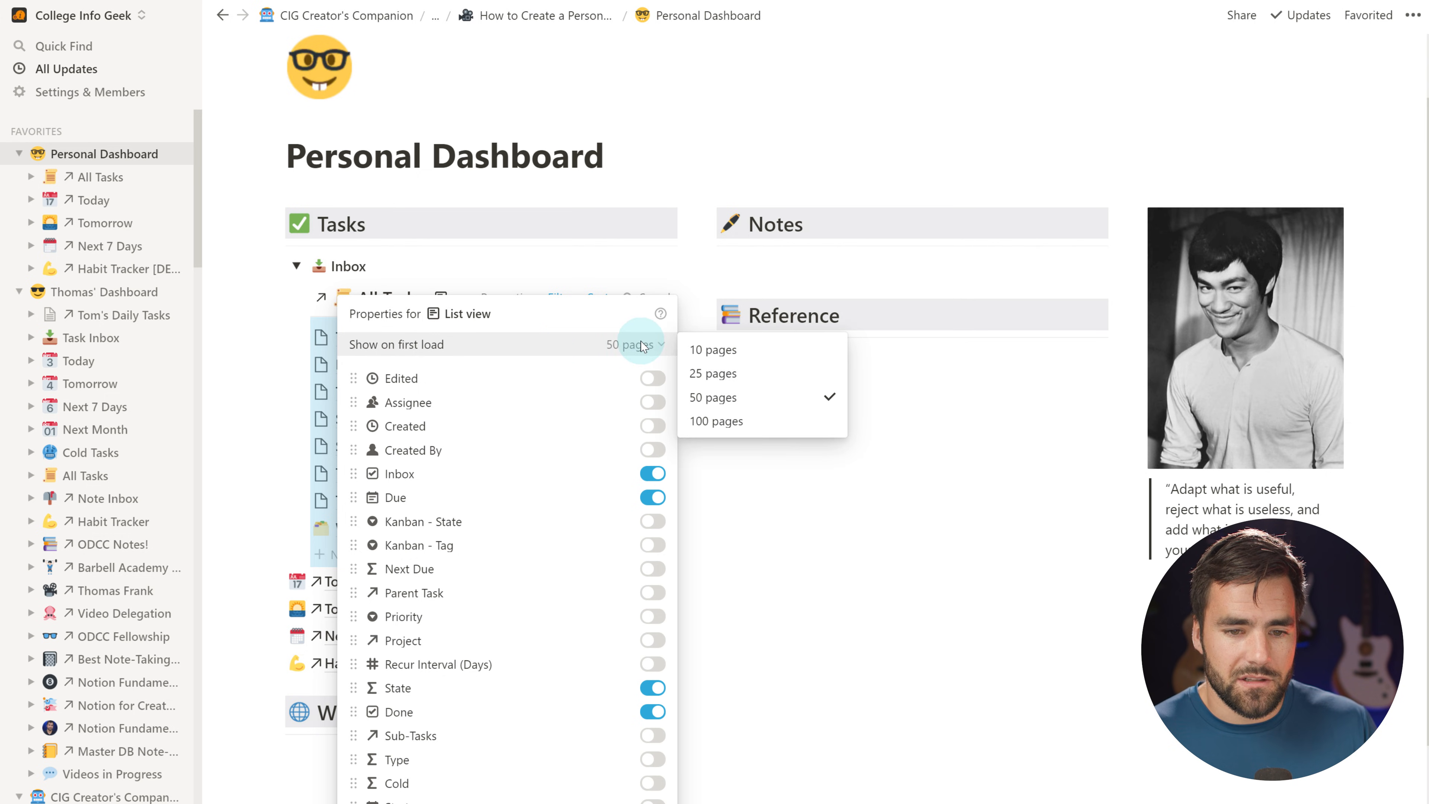
{"action": "left_click", "coordinate": [745, 358]}
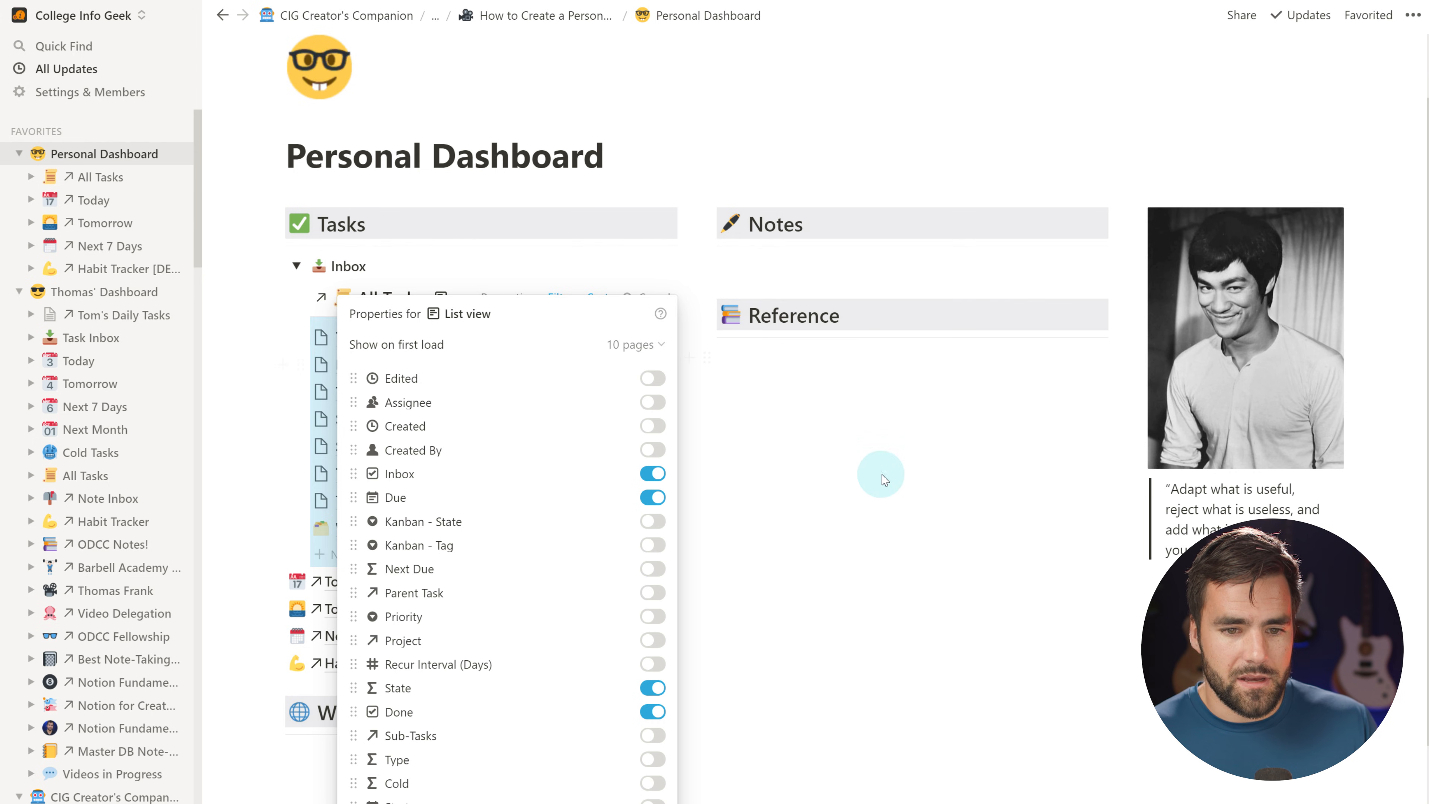
{"action": "left_click", "coordinate": [934, 477]}
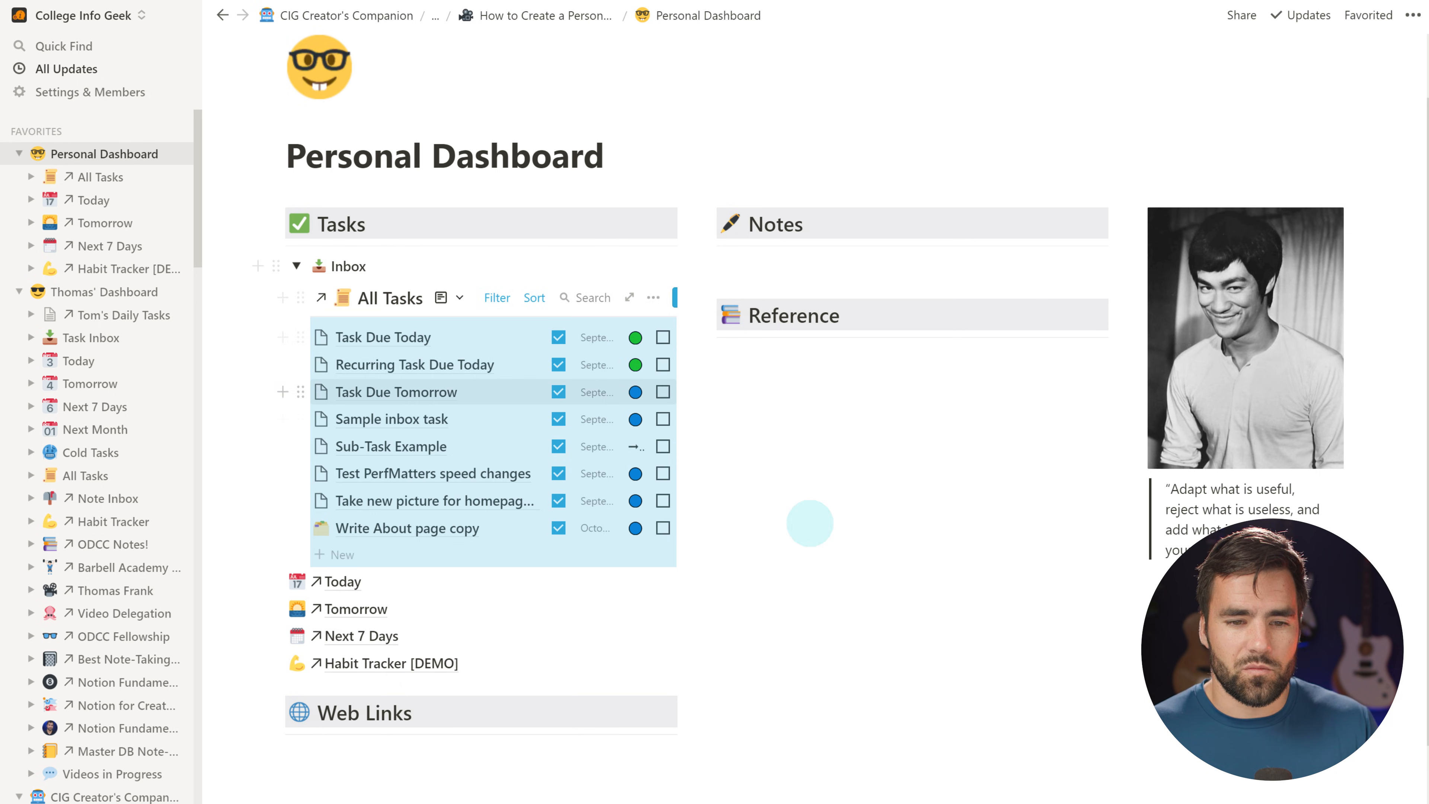
{"action": "left_click", "coordinate": [903, 542]}
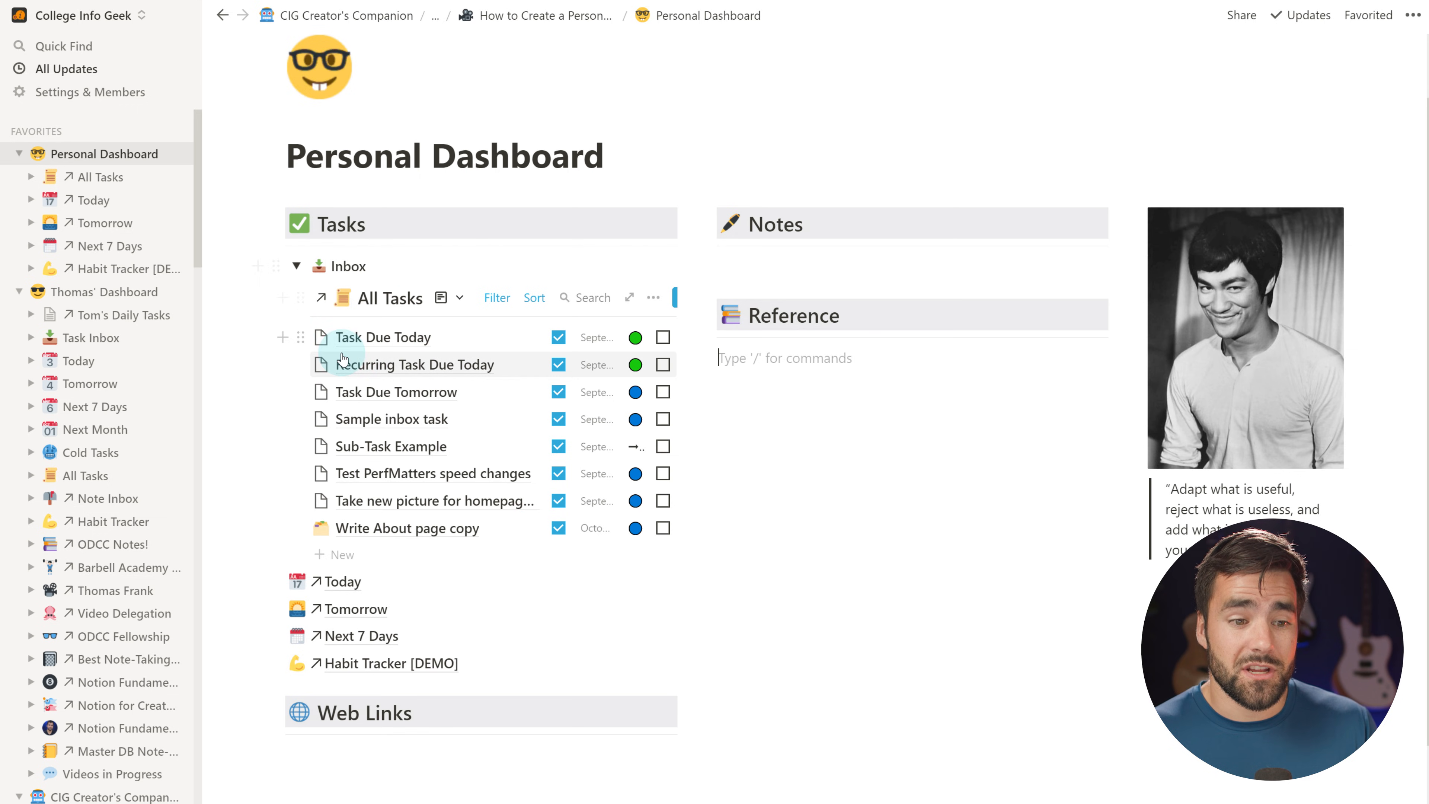
{"action": "left_click", "coordinate": [297, 266]}
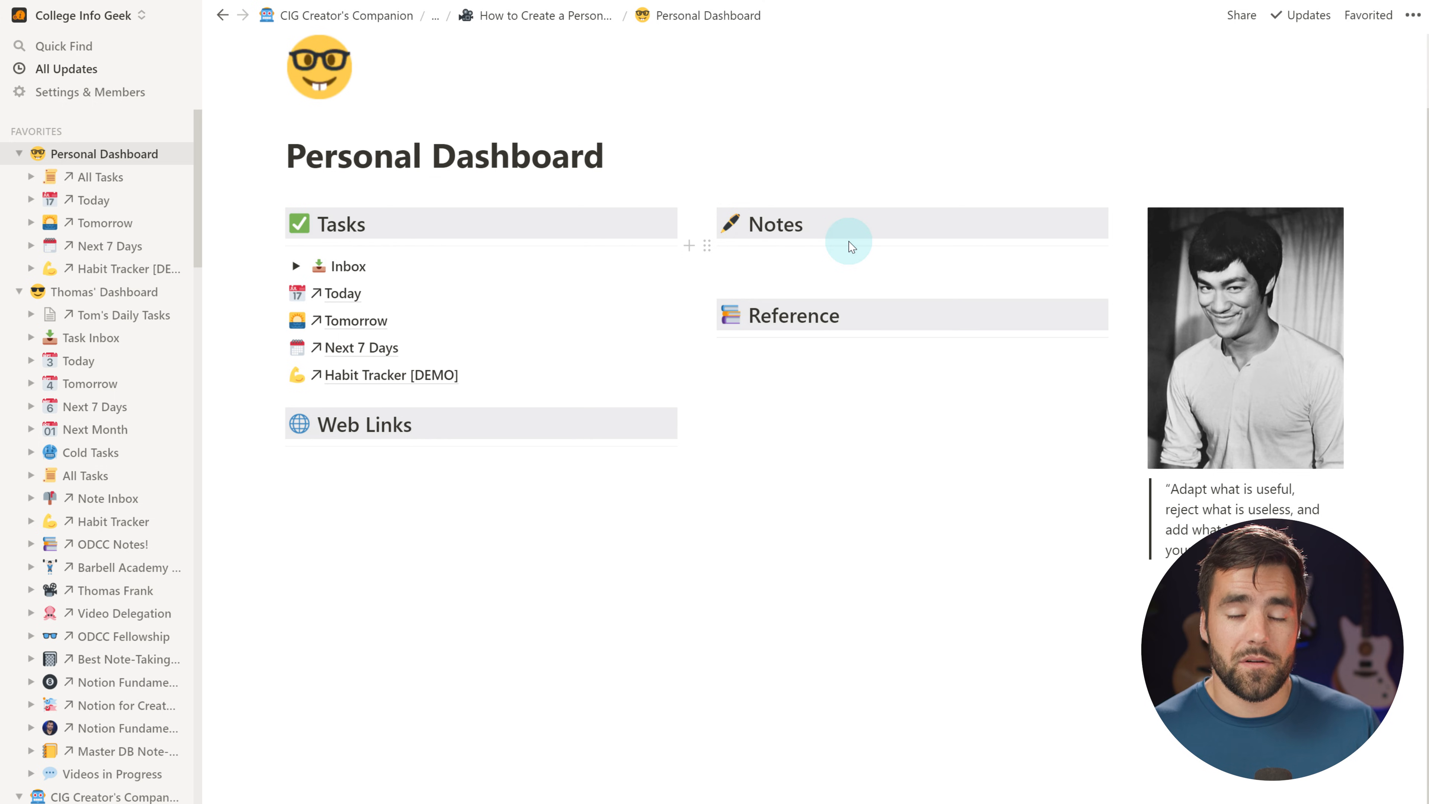
Navigate through the Notion templates collection to the Note-Taking System [DEMO] page and copy its link
{"action": "scroll", "coordinate": [71, 360], "scroll_direction": "down", "scroll_amount": 10}
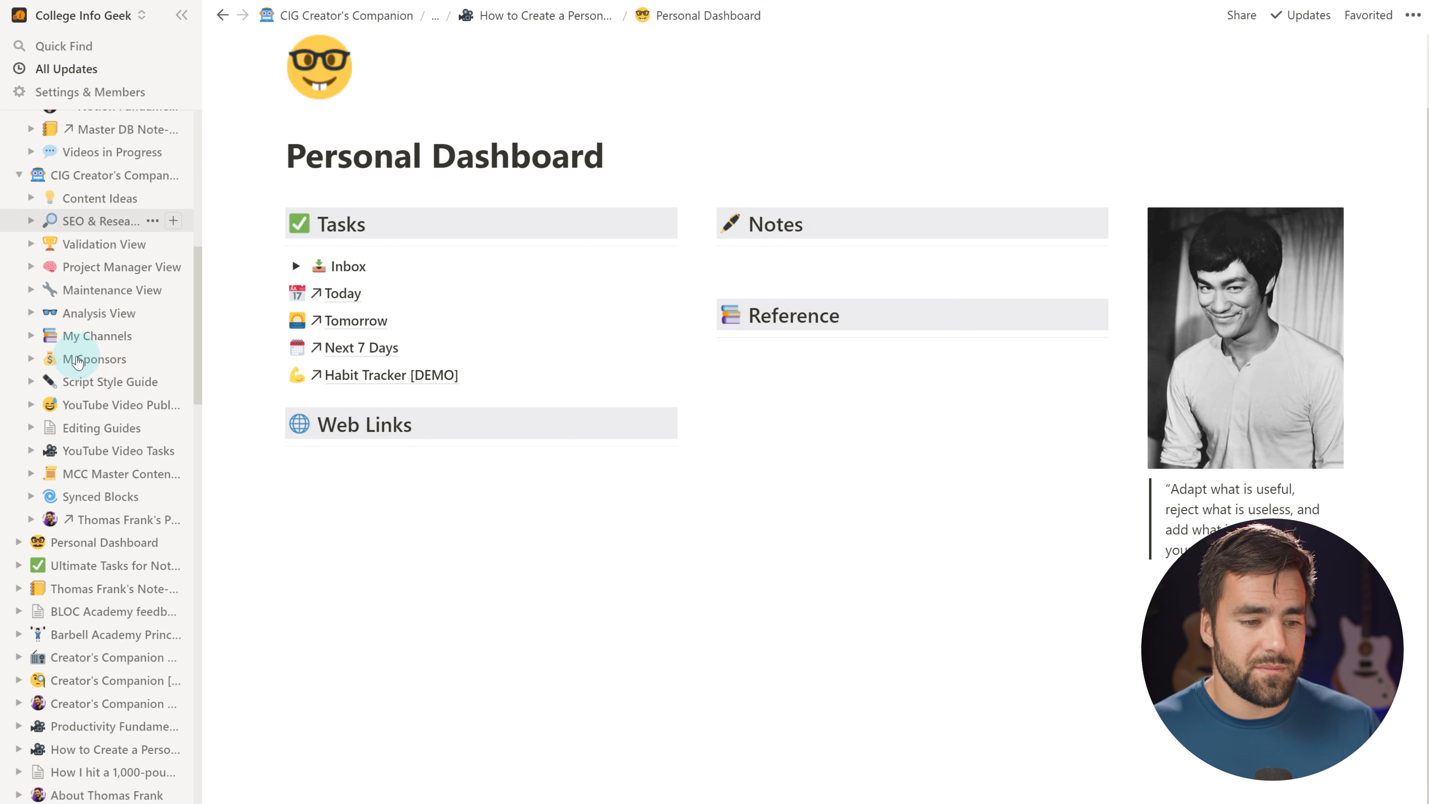
{"action": "left_click", "coordinate": [84, 549]}
{"action": "left_click", "coordinate": [433, 24]}
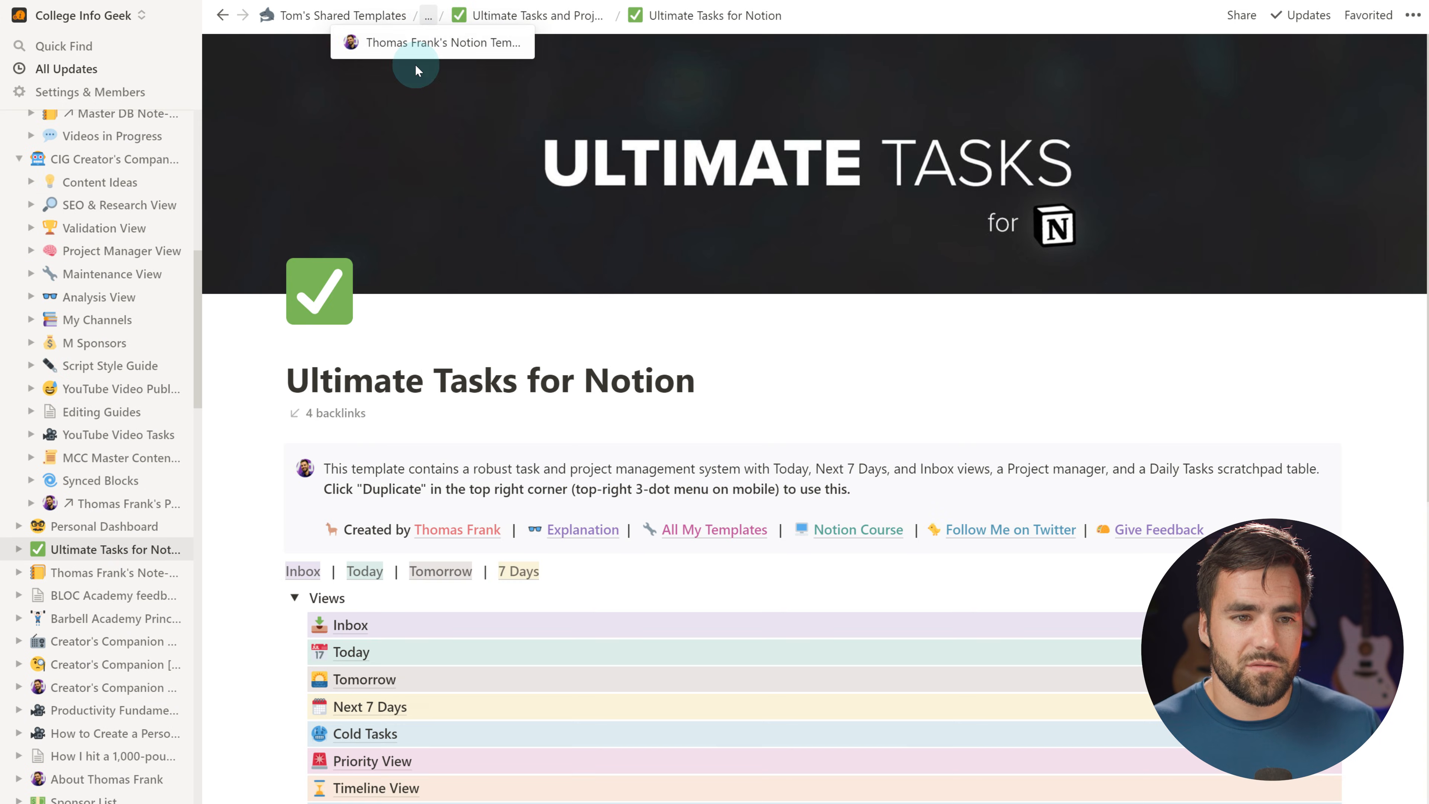
{"action": "left_click", "coordinate": [444, 36]}
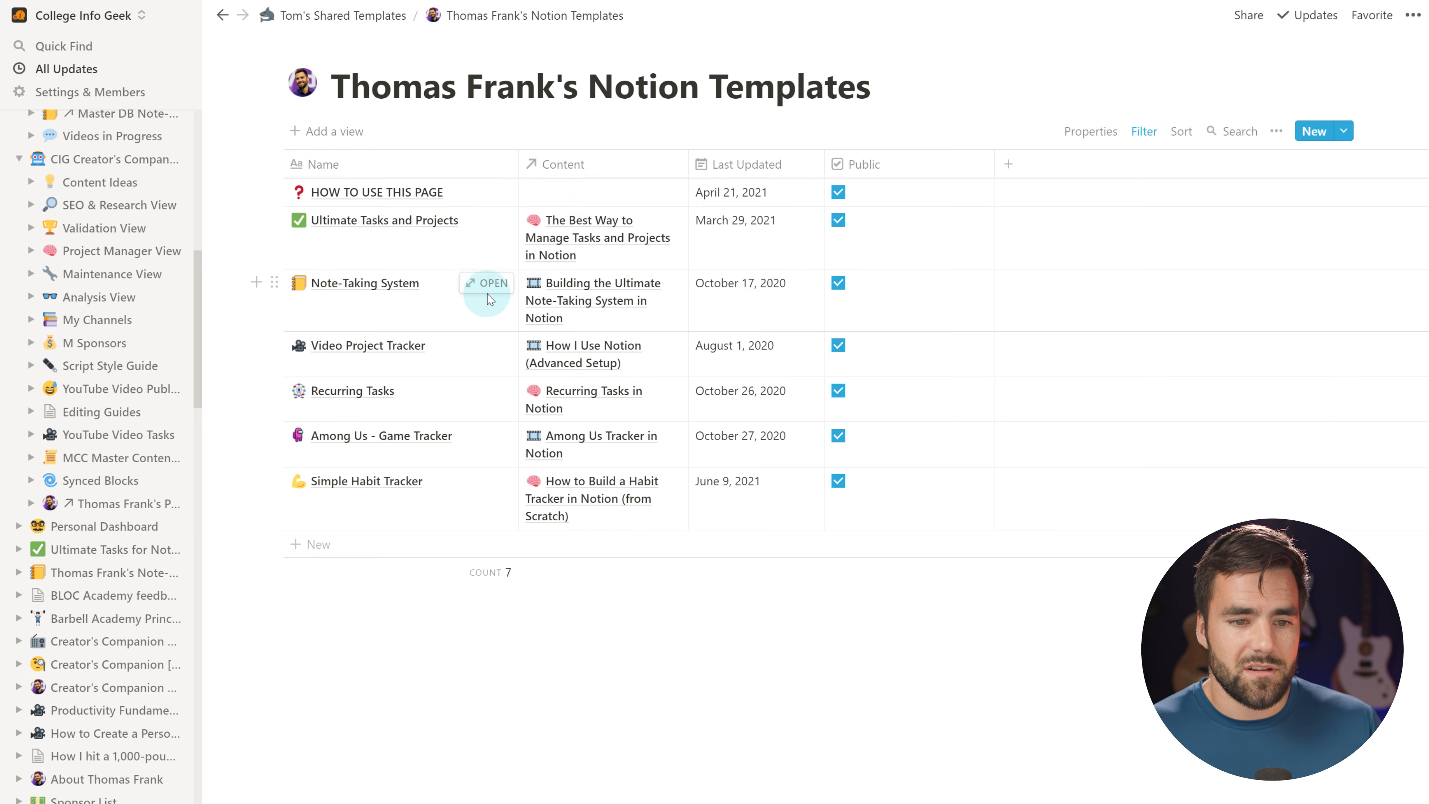
{"action": "left_click", "coordinate": [487, 281]}
{"action": "left_click", "coordinate": [369, 78]}
{"action": "scroll", "coordinate": [1021, 335], "scroll_direction": "down", "scroll_amount": 5}
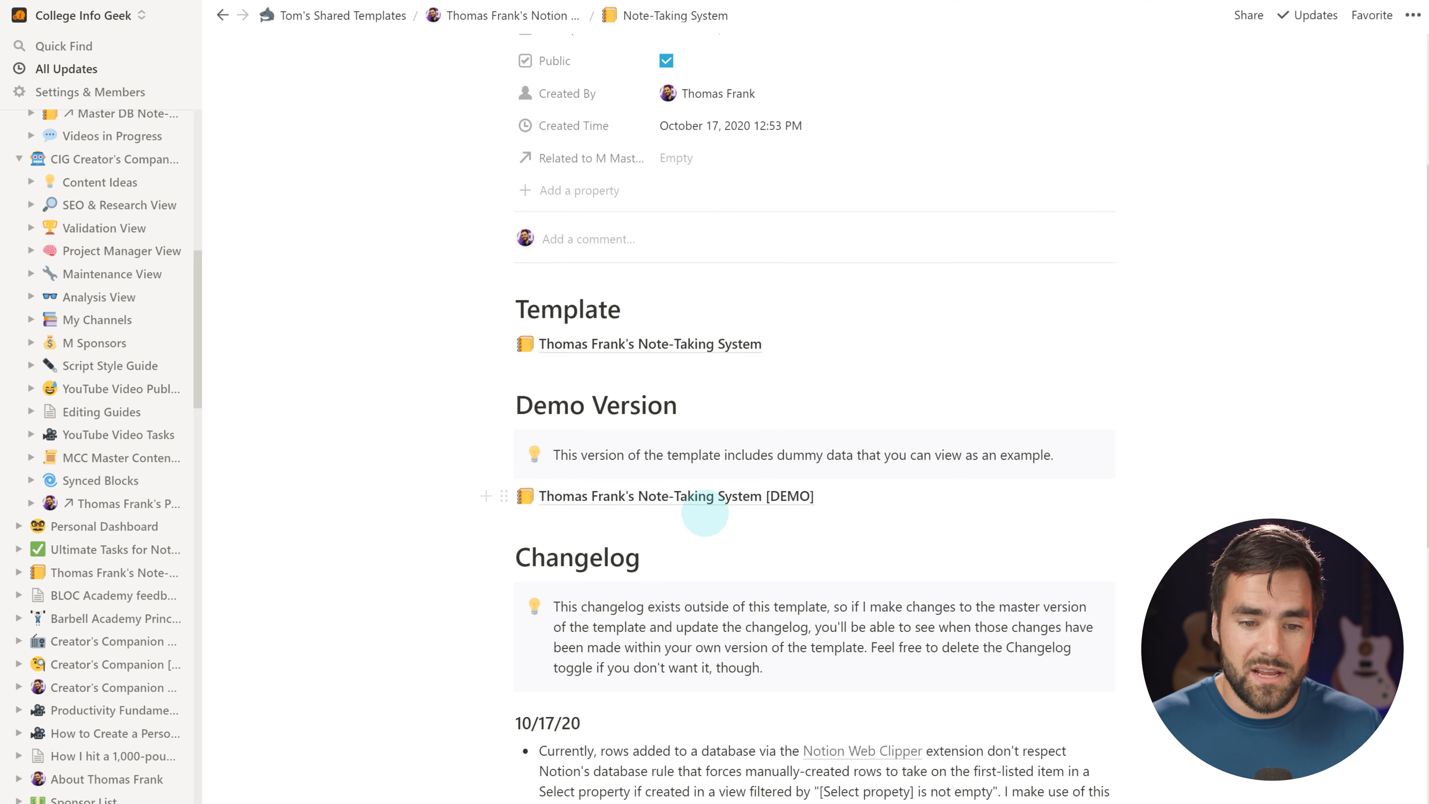
{"action": "left_click", "coordinate": [694, 500]}
{"action": "scroll", "coordinate": [794, 577], "scroll_direction": "down", "scroll_amount": 3}
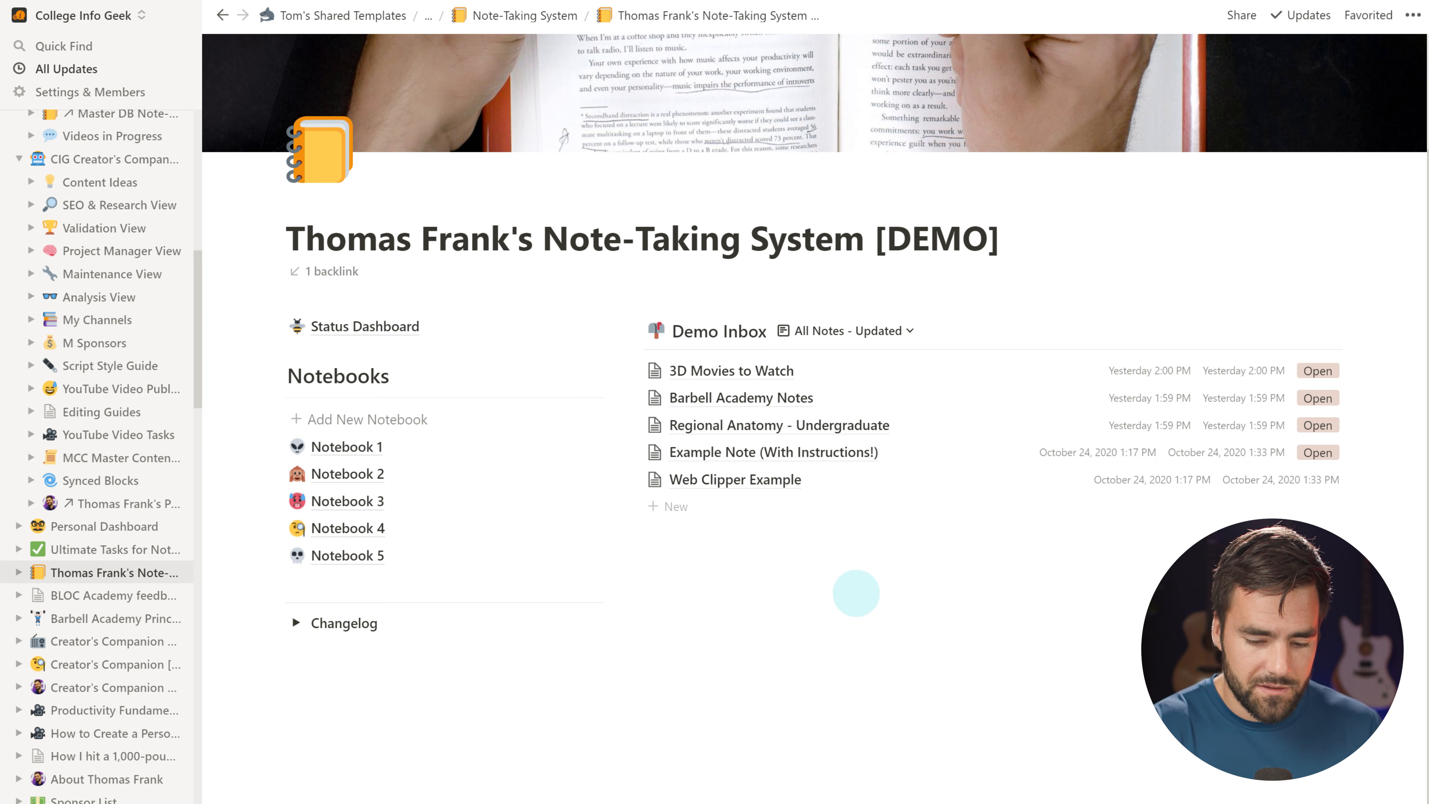
{"action": "key", "text": "ctrl+l"}
Return to the Personal Dashboard from the sidebar
{"action": "scroll", "coordinate": [97, 229], "scroll_direction": "up", "scroll_amount": 8}
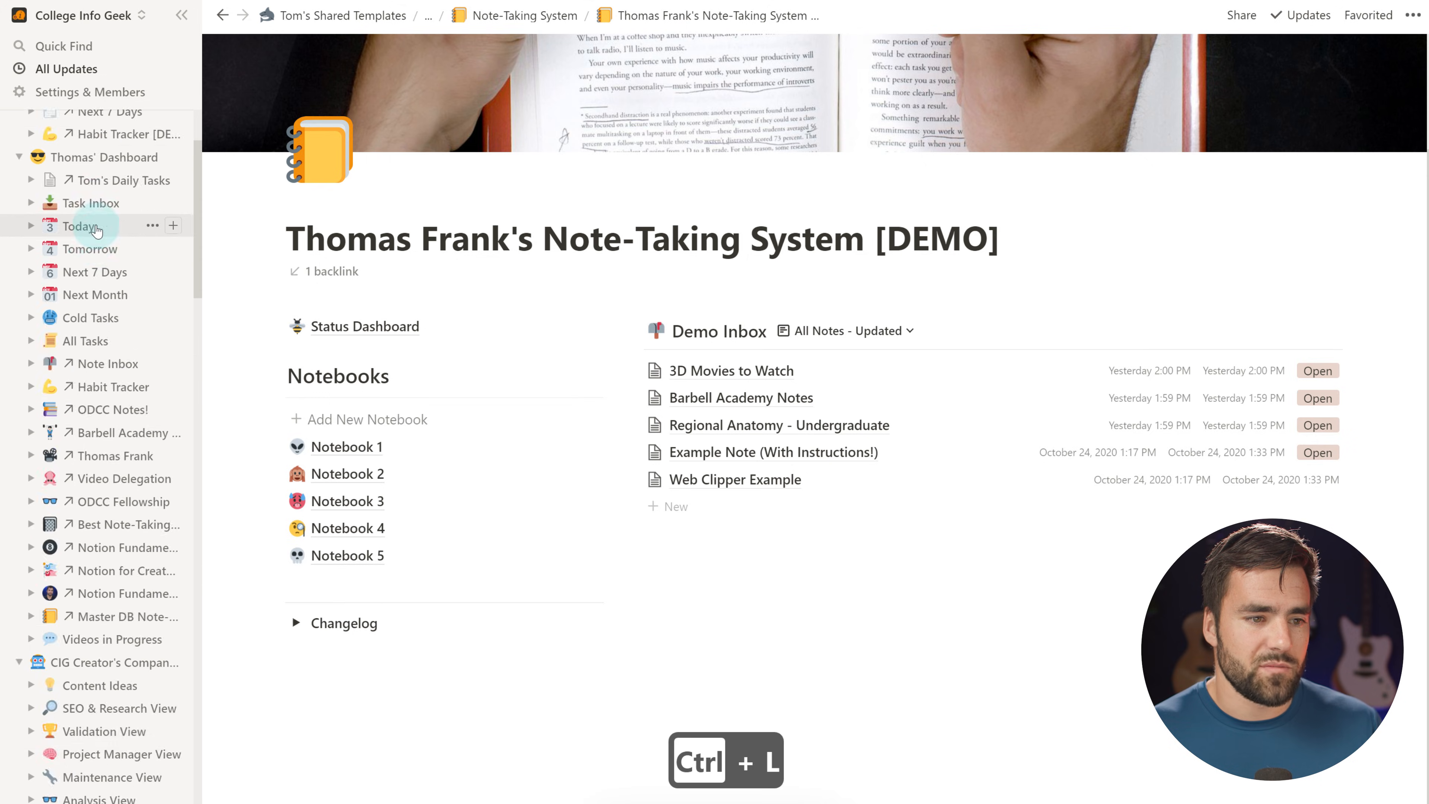
{"action": "scroll", "coordinate": [97, 230], "scroll_direction": "up", "scroll_amount": 3}
{"action": "left_click", "coordinate": [96, 152]}
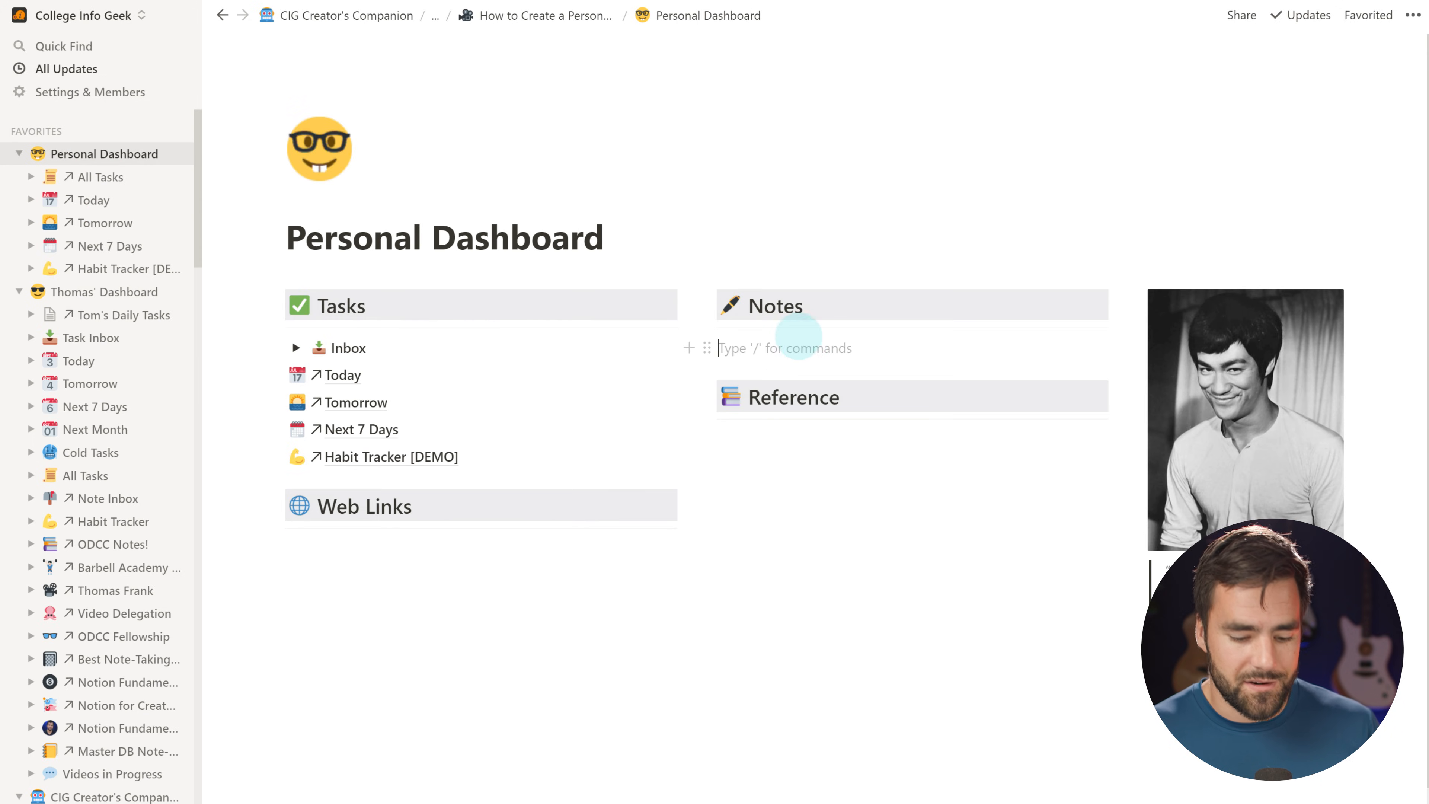
Paste the Note-Taking System [DEMO] link under Notes as a Link to page and open it
{"action": "key", "text": "ctrl+v"}
{"action": "left_click", "coordinate": [1163, 443]}
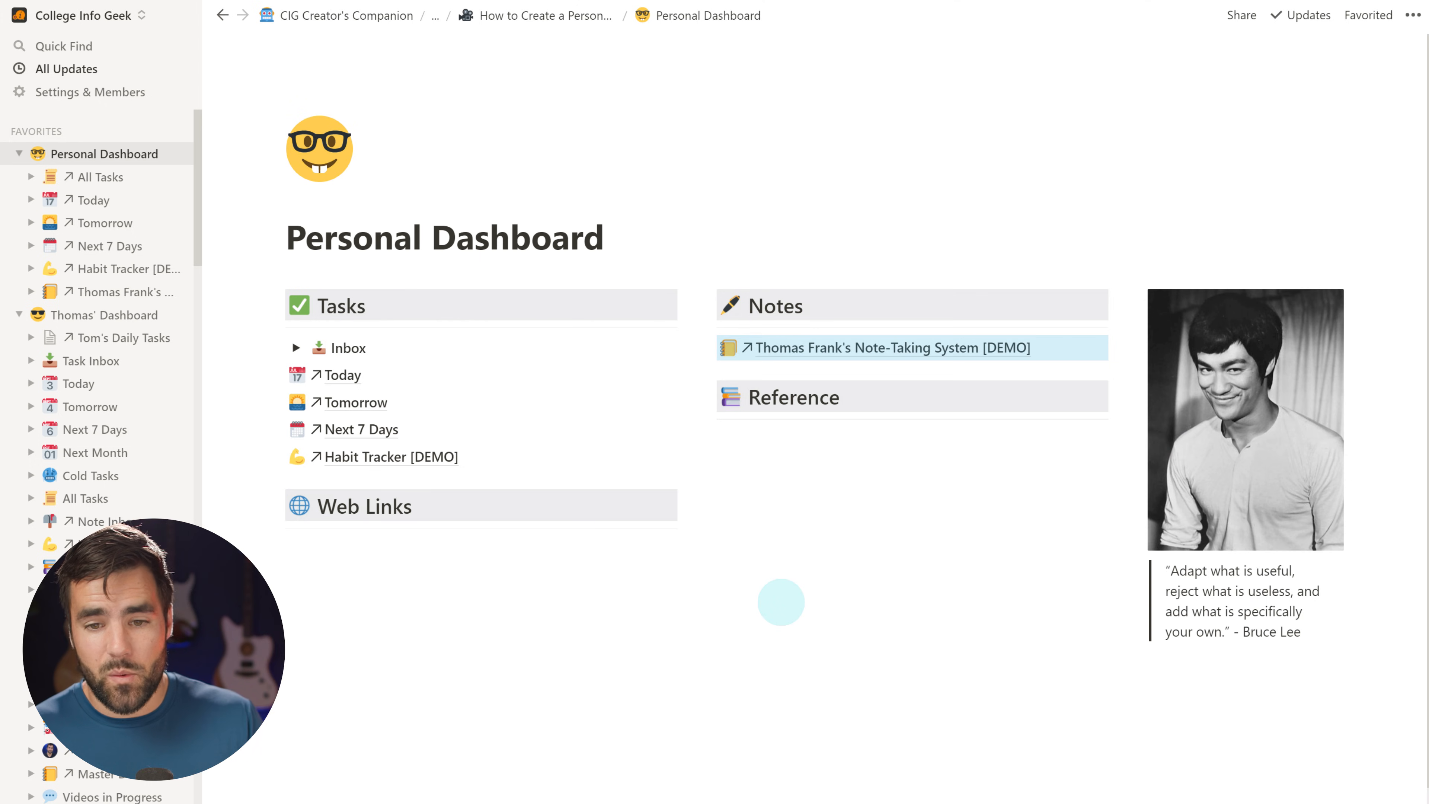
{"action": "left_click", "coordinate": [867, 356]}
{"action": "scroll", "coordinate": [1015, 421], "scroll_direction": "down", "scroll_amount": 1}
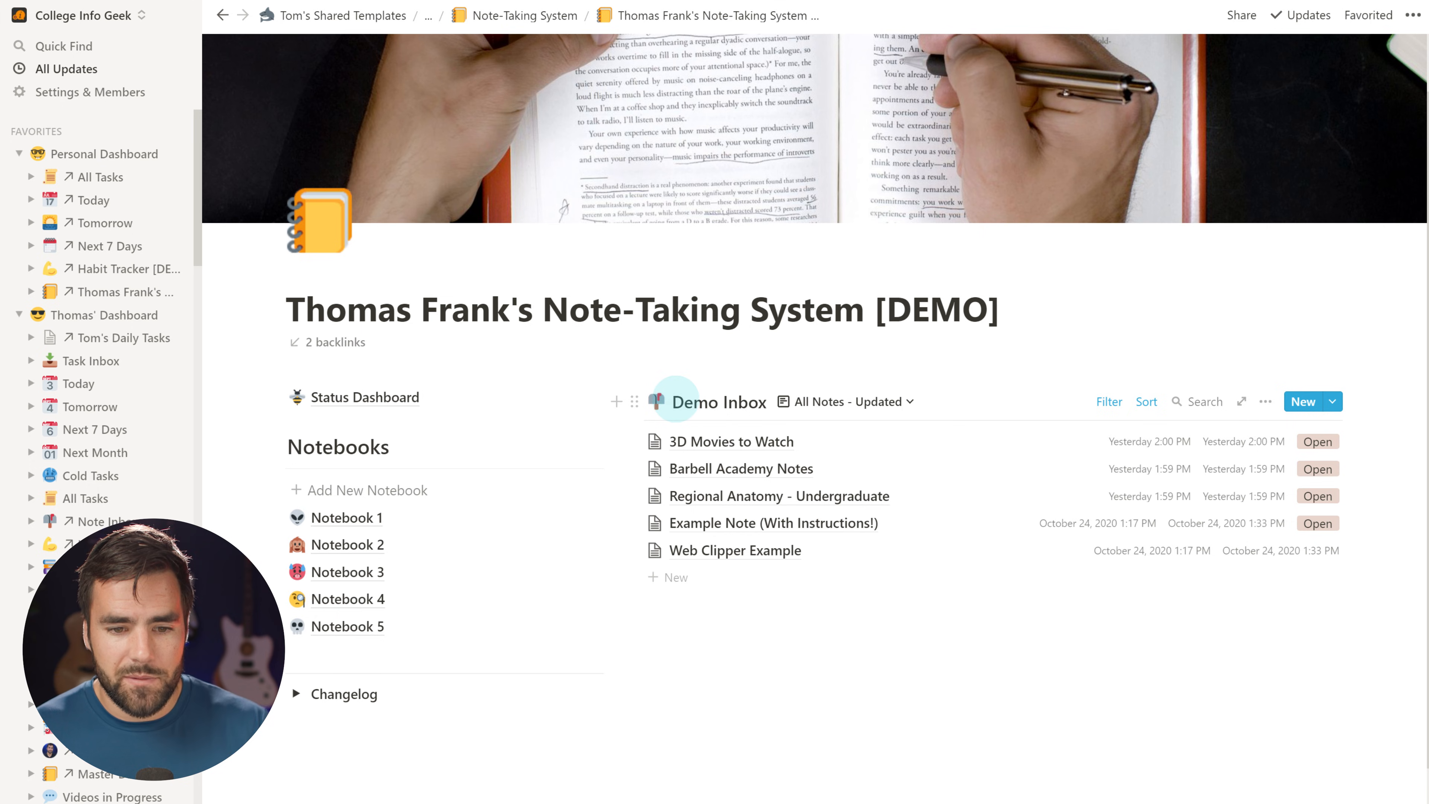
Prefix the demo inbox database title with 'PD' so it reads 'PD Demo Inbox'
{"action": "left_click", "coordinate": [676, 399]}
{"action": "type", "text": "PD"}
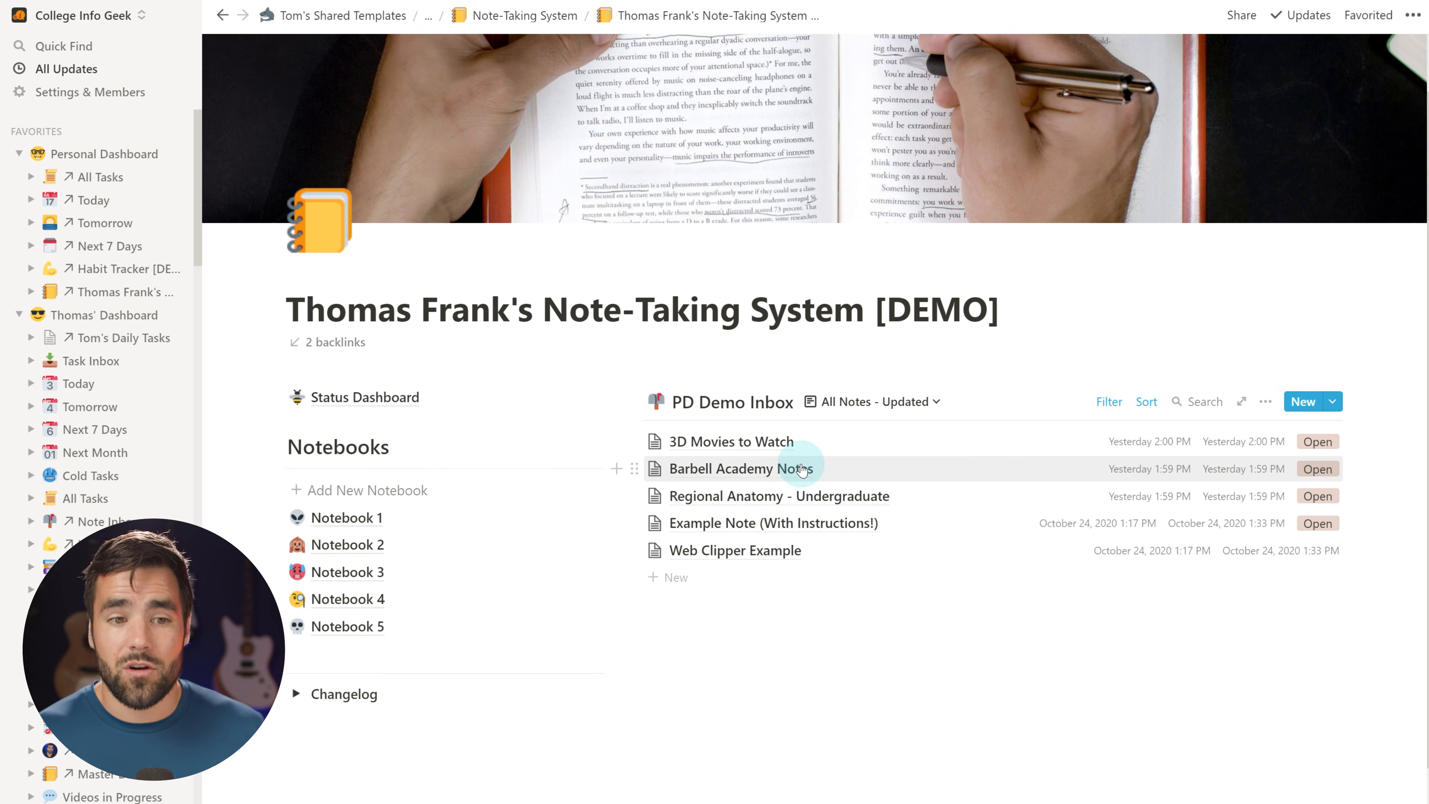
{"action": "scroll", "coordinate": [820, 470], "scroll_direction": "up", "scroll_amount": 2}
Add a linked database view of PD Demo Inbox below the dashboard's Notes link
{"action": "key", "text": "ctrl+bracketleft"}
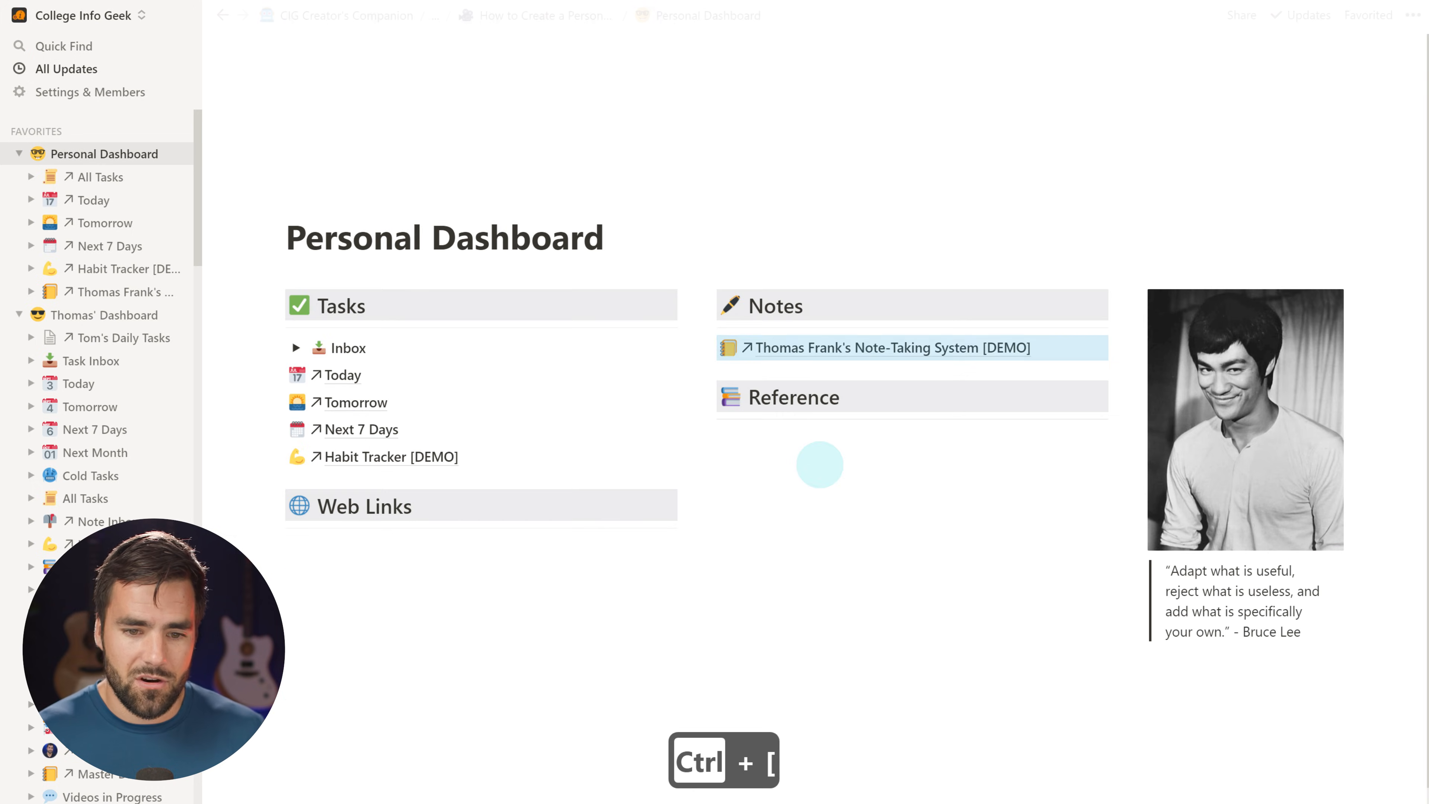
{"action": "left_click", "coordinate": [692, 346]}
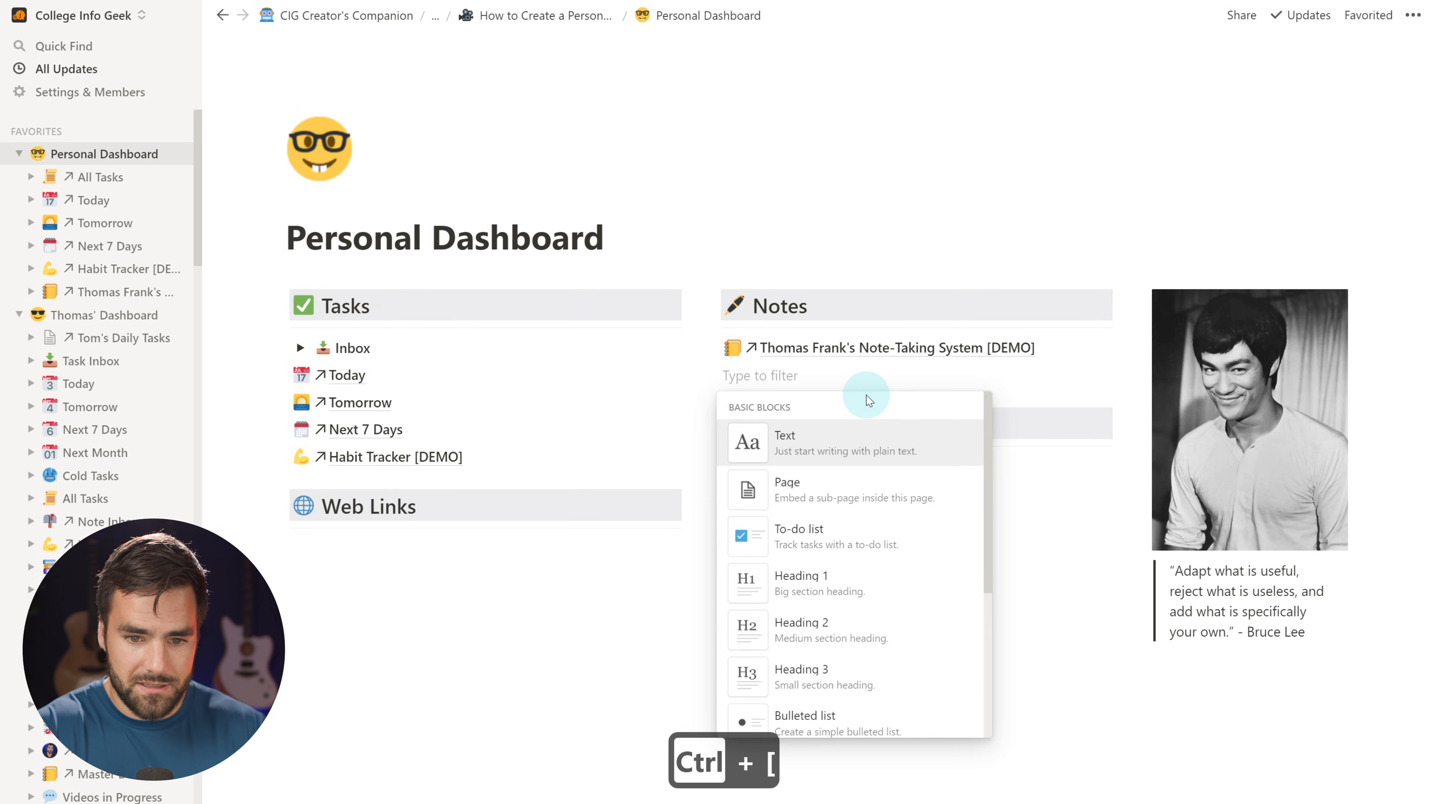
{"action": "type", "text": "linked"}
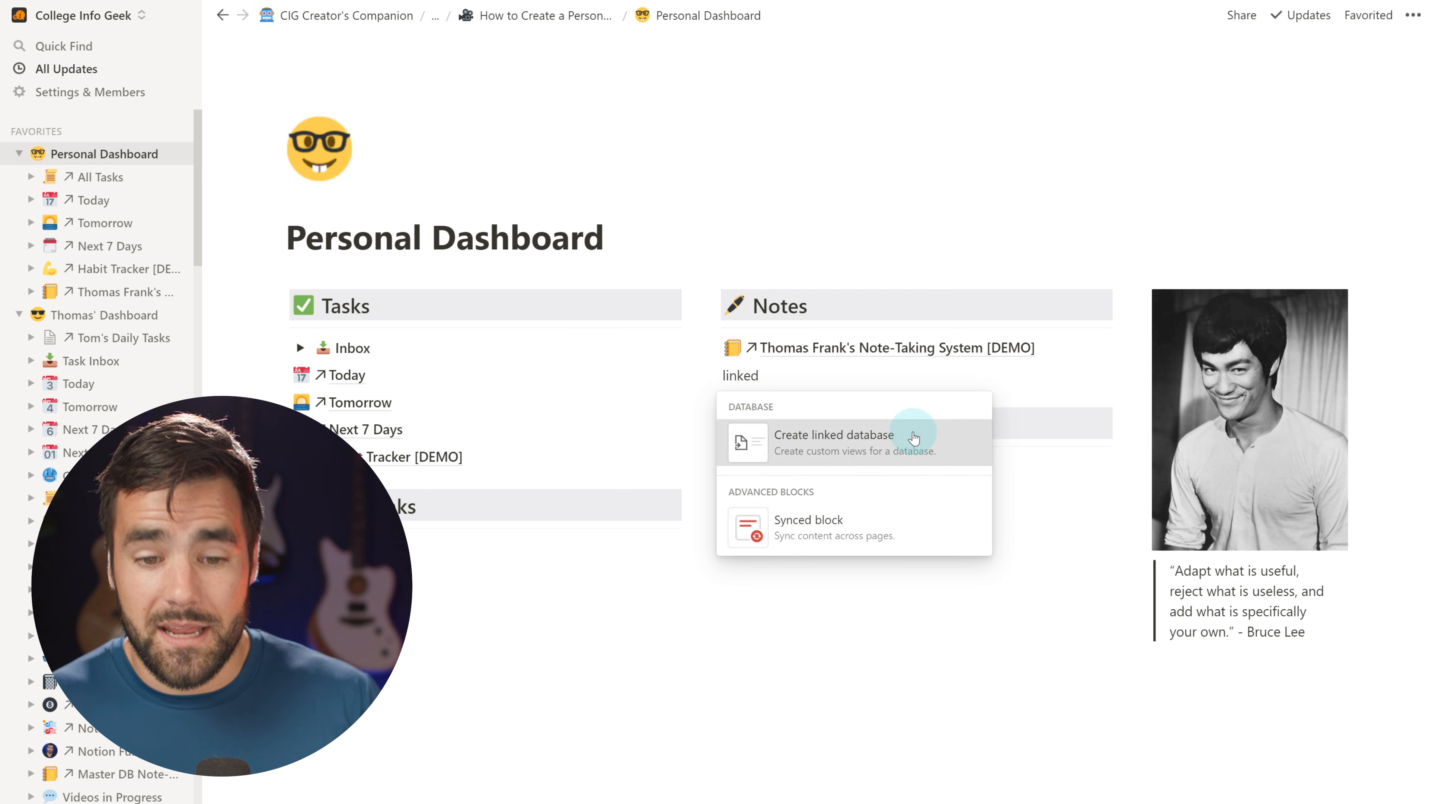
{"action": "left_click", "coordinate": [914, 438]}
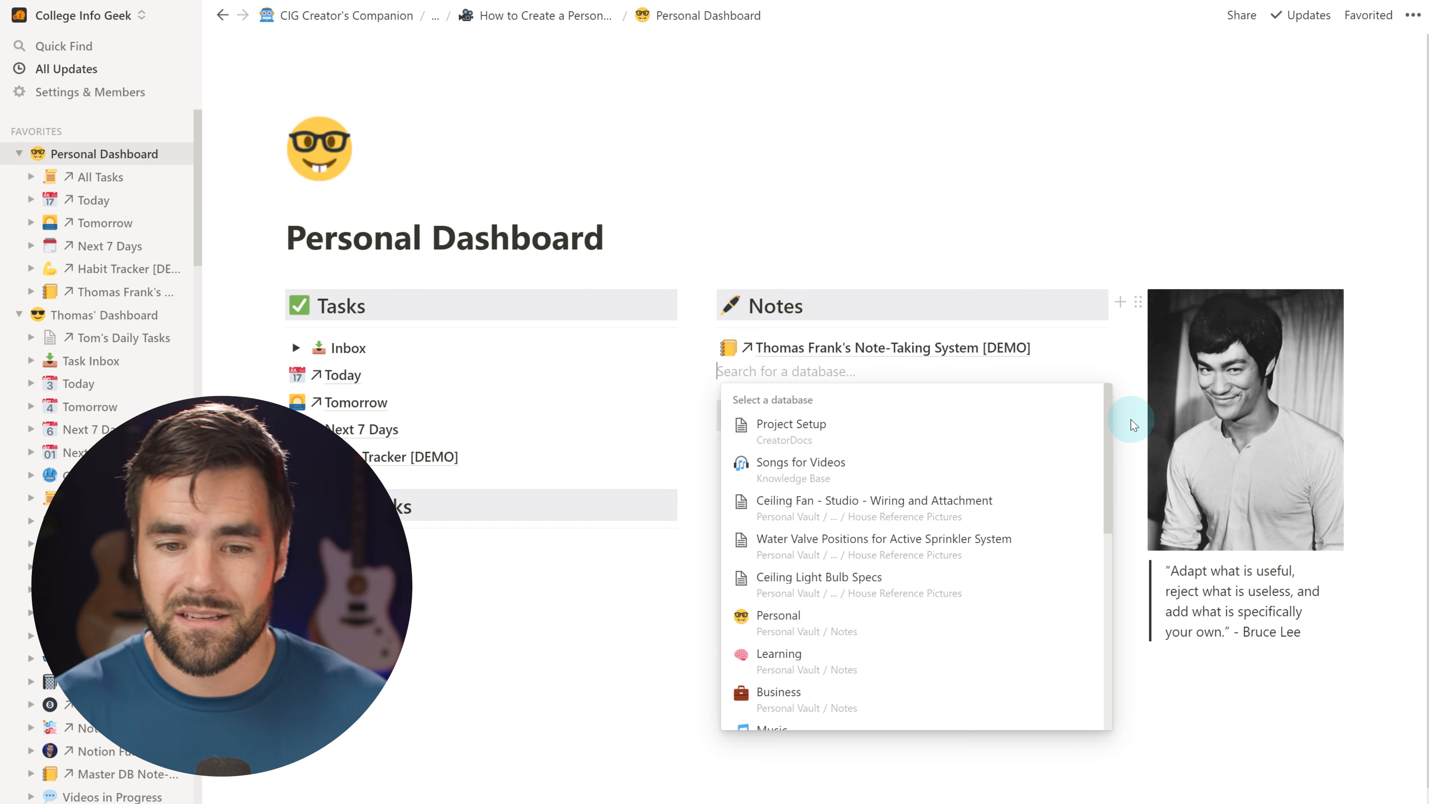
{"action": "type", "text": "pd"}
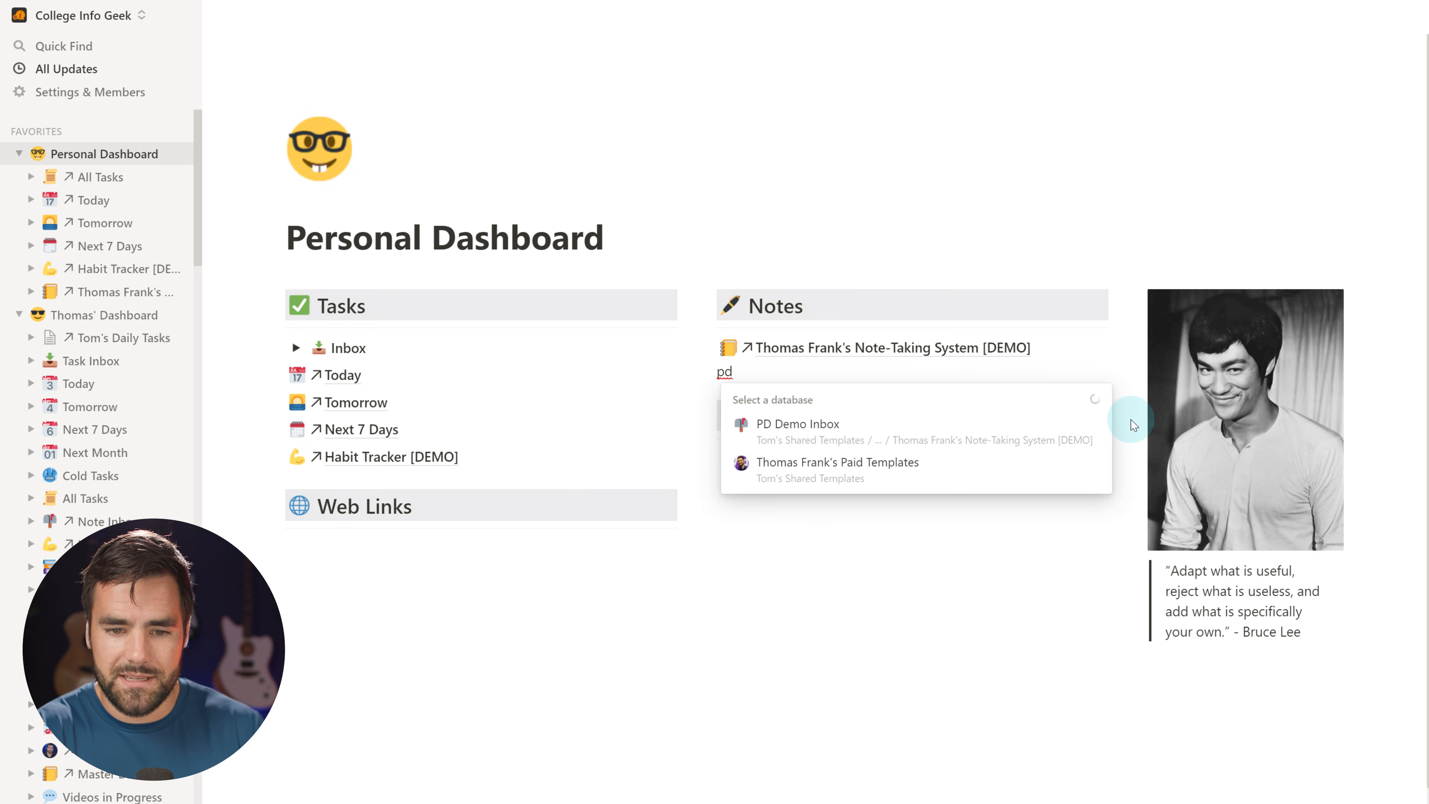
{"action": "left_click", "coordinate": [831, 422]}
Rename the database from 'PD Demo Inbox' to 'Demo Inbox' and return to the dashboard
{"action": "left_click", "coordinate": [799, 381]}
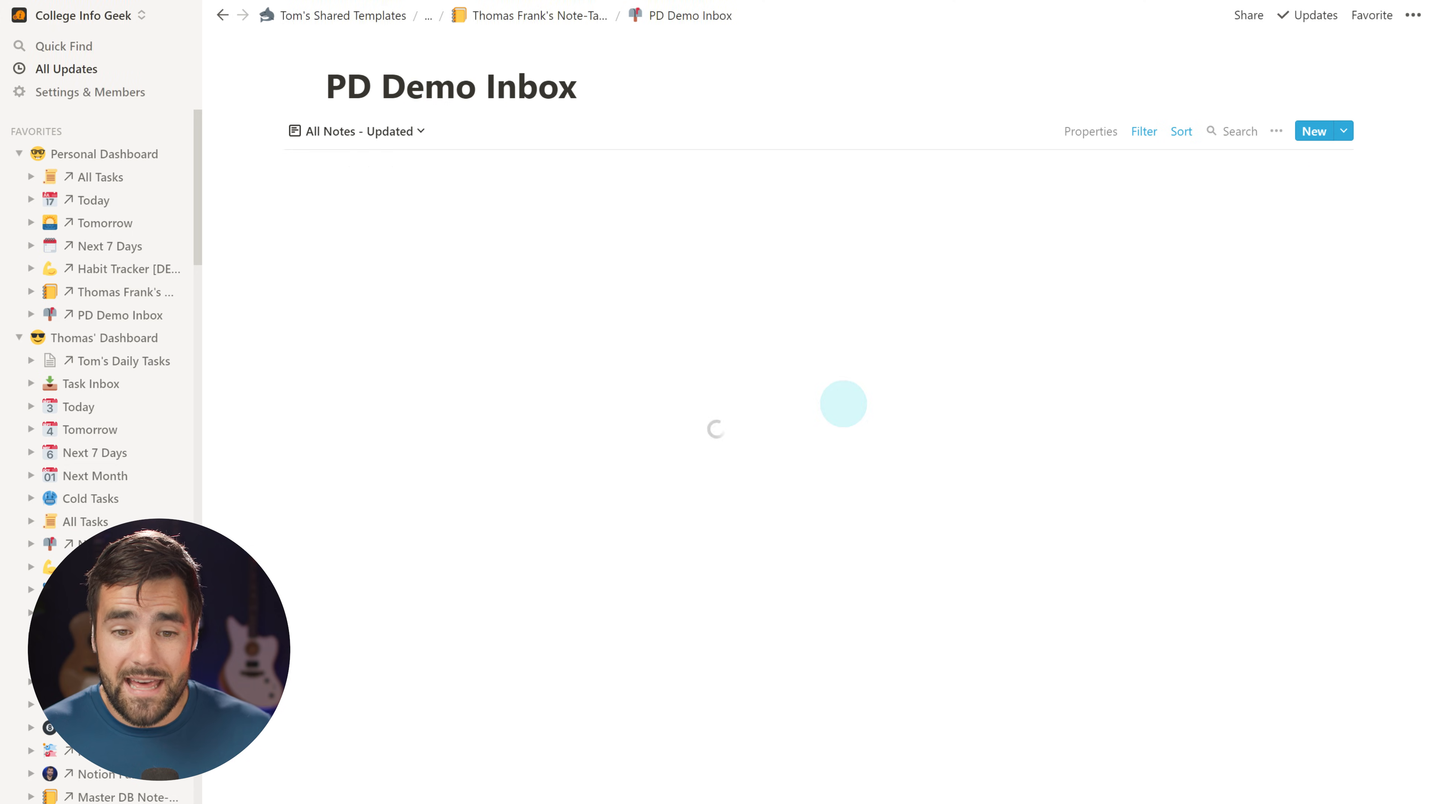
{"action": "key", "text": "BackSpace"}
{"action": "key", "text": "BackSpace"}
{"action": "key", "text": "BackSpace"}
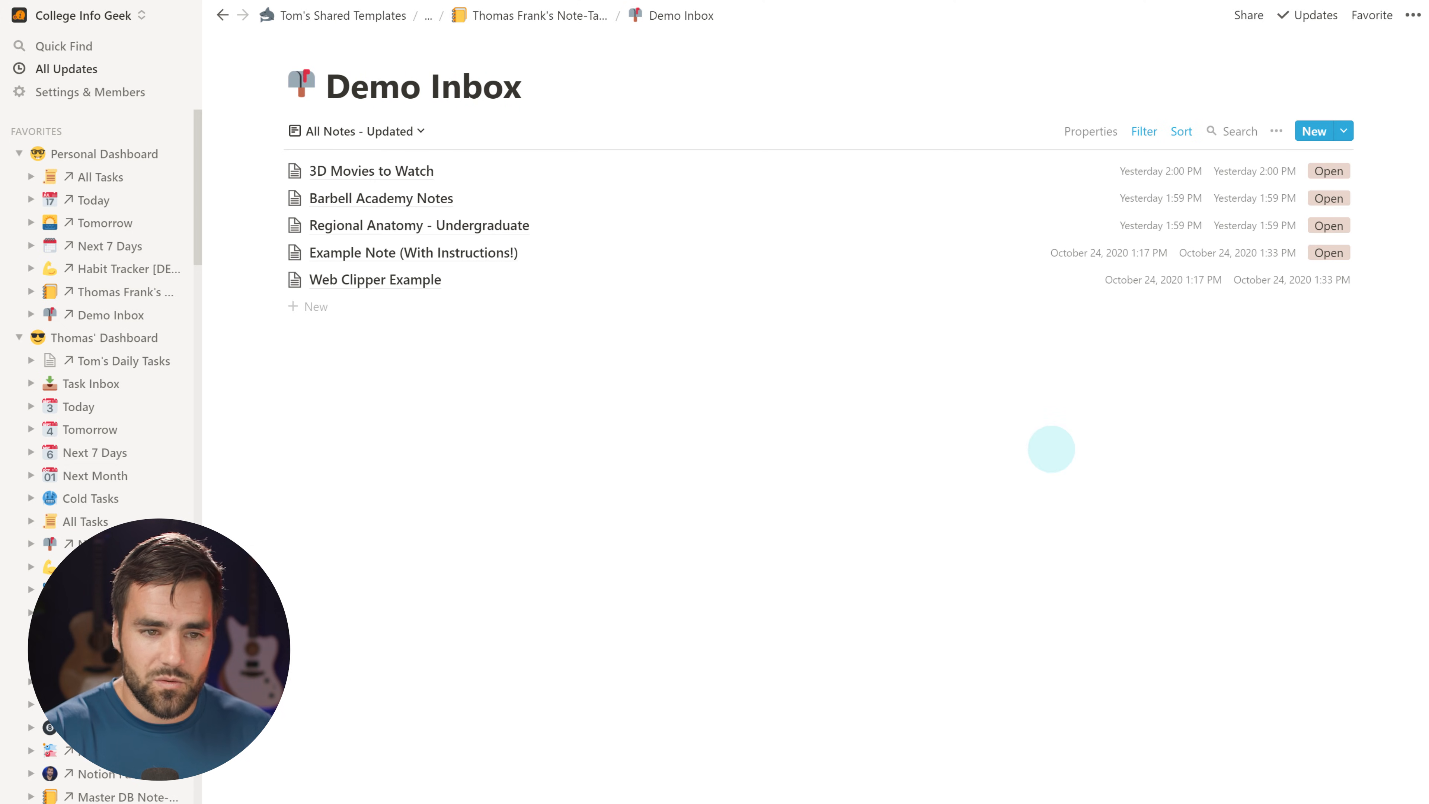
{"action": "key", "text": "ctrl+bracketleft"}
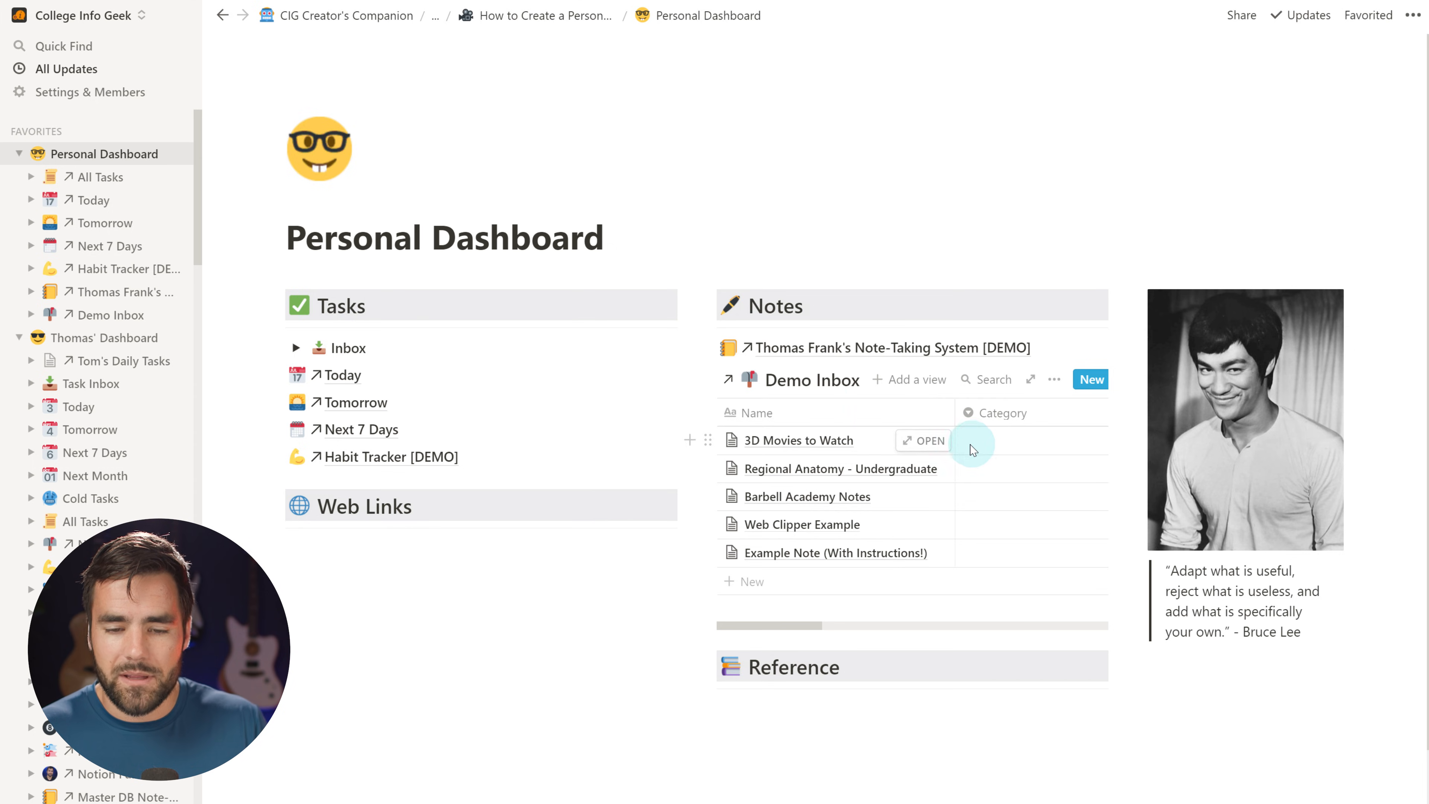
{"action": "left_click", "coordinate": [822, 383]}
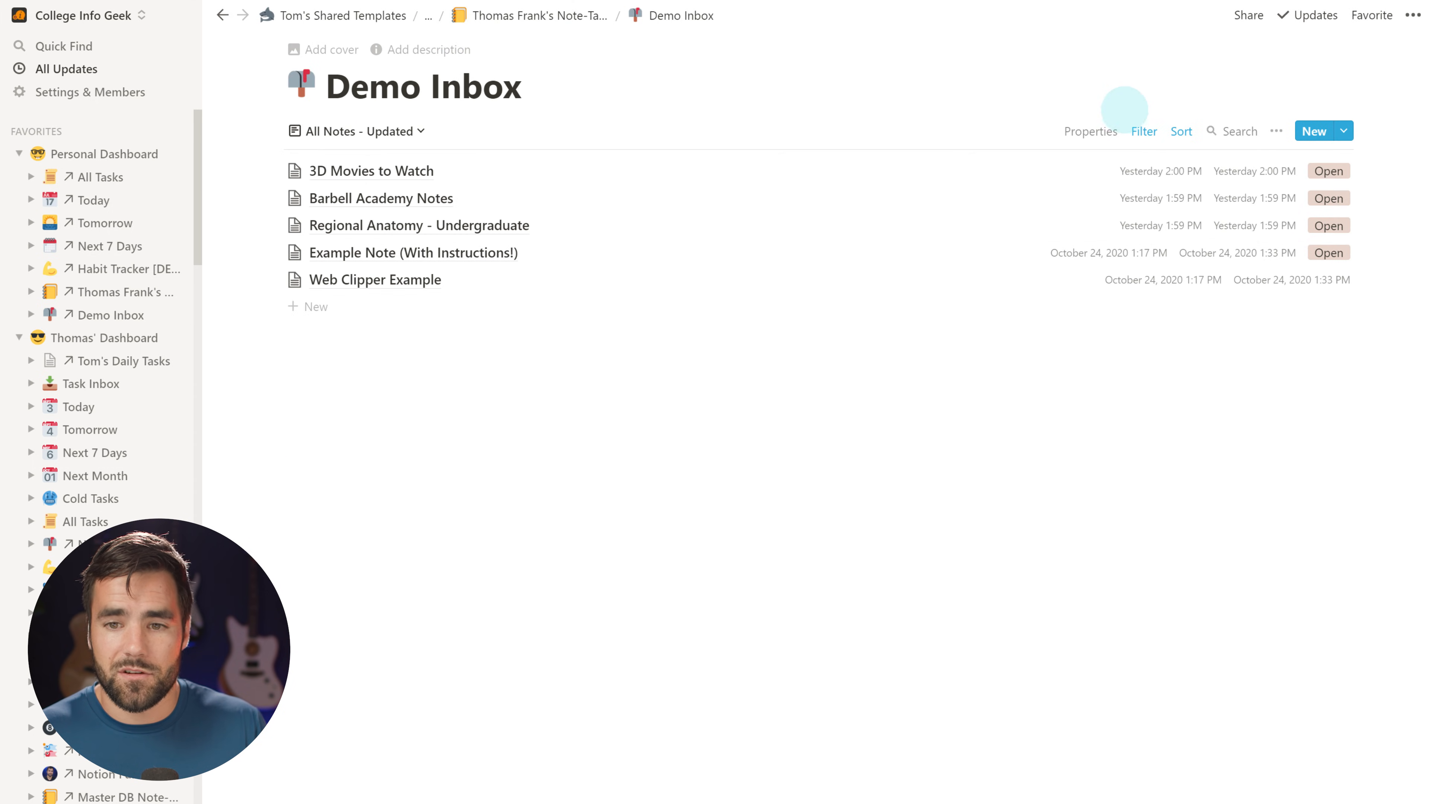
{"action": "left_click", "coordinate": [1144, 132]}
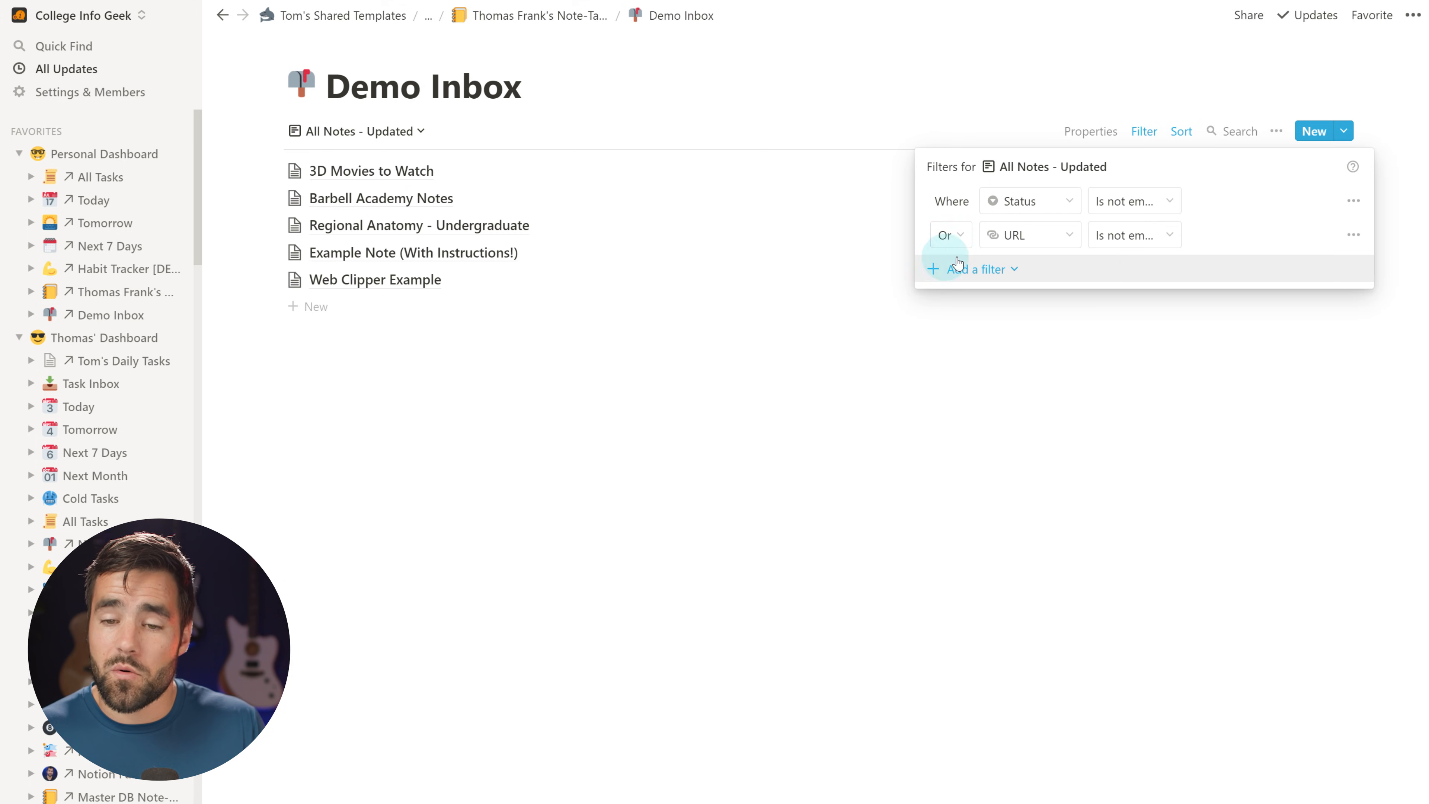
{"action": "left_click", "coordinate": [990, 62]}
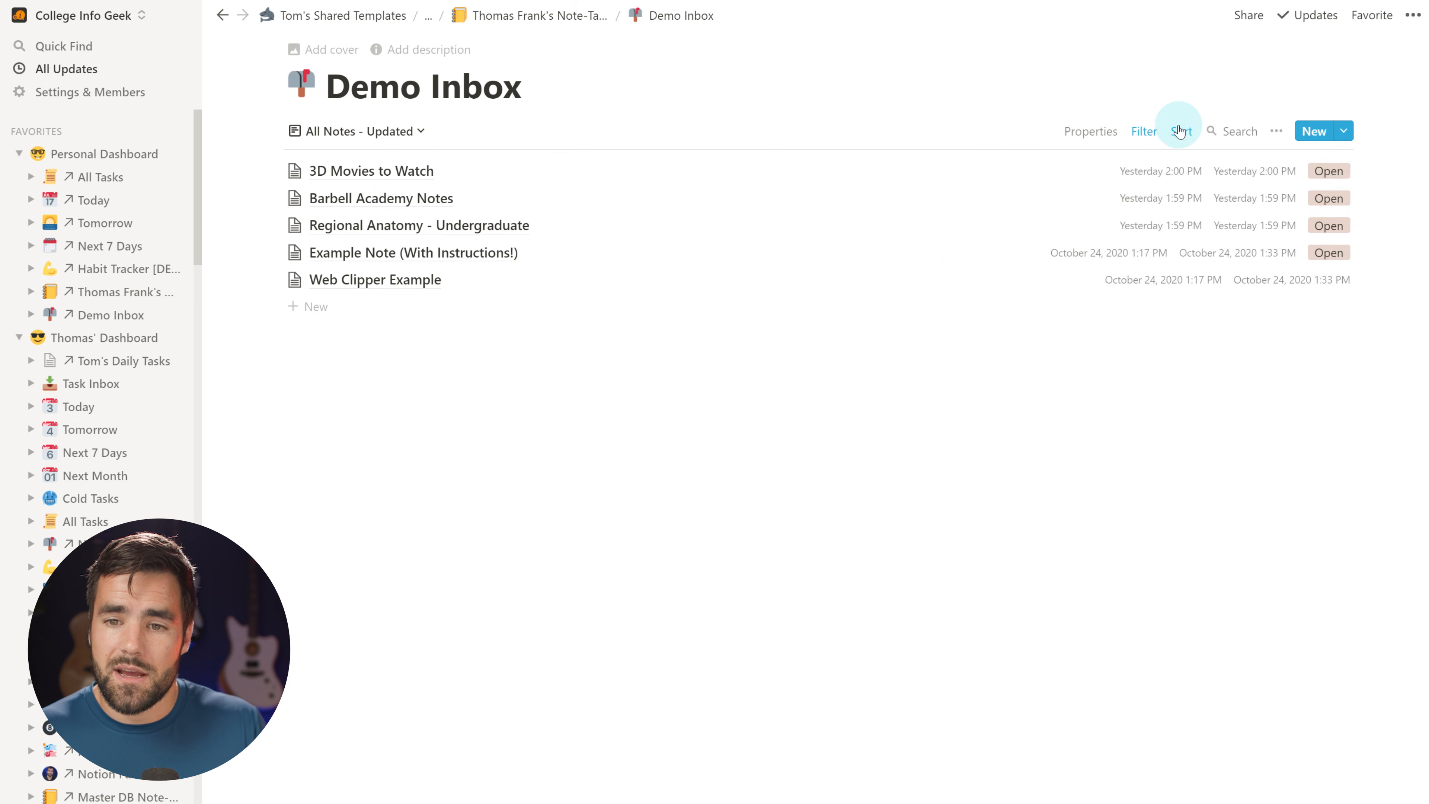
{"action": "left_click", "coordinate": [1181, 130]}
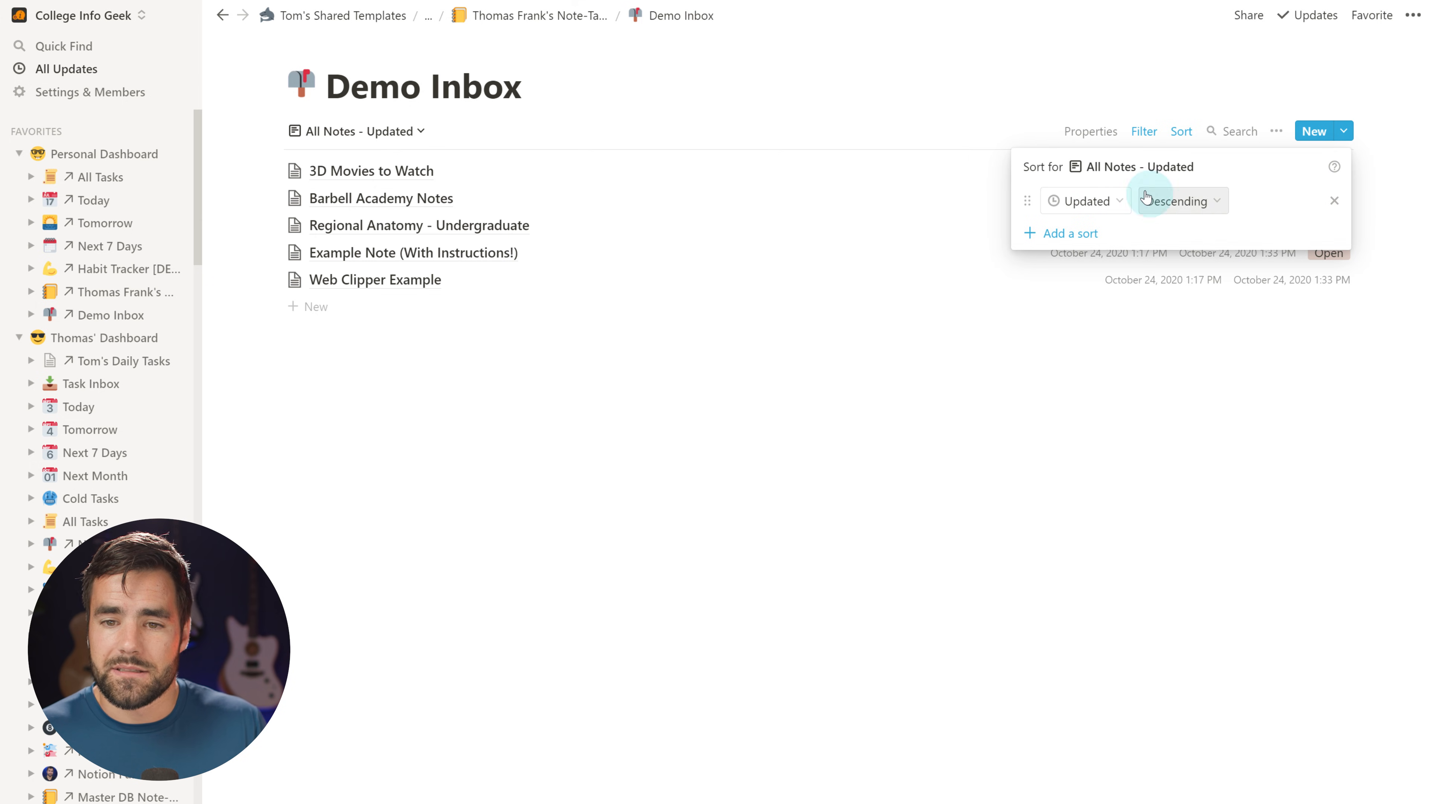
{"action": "left_click", "coordinate": [921, 76]}
{"action": "key", "text": "ctrl+bracketleft"}
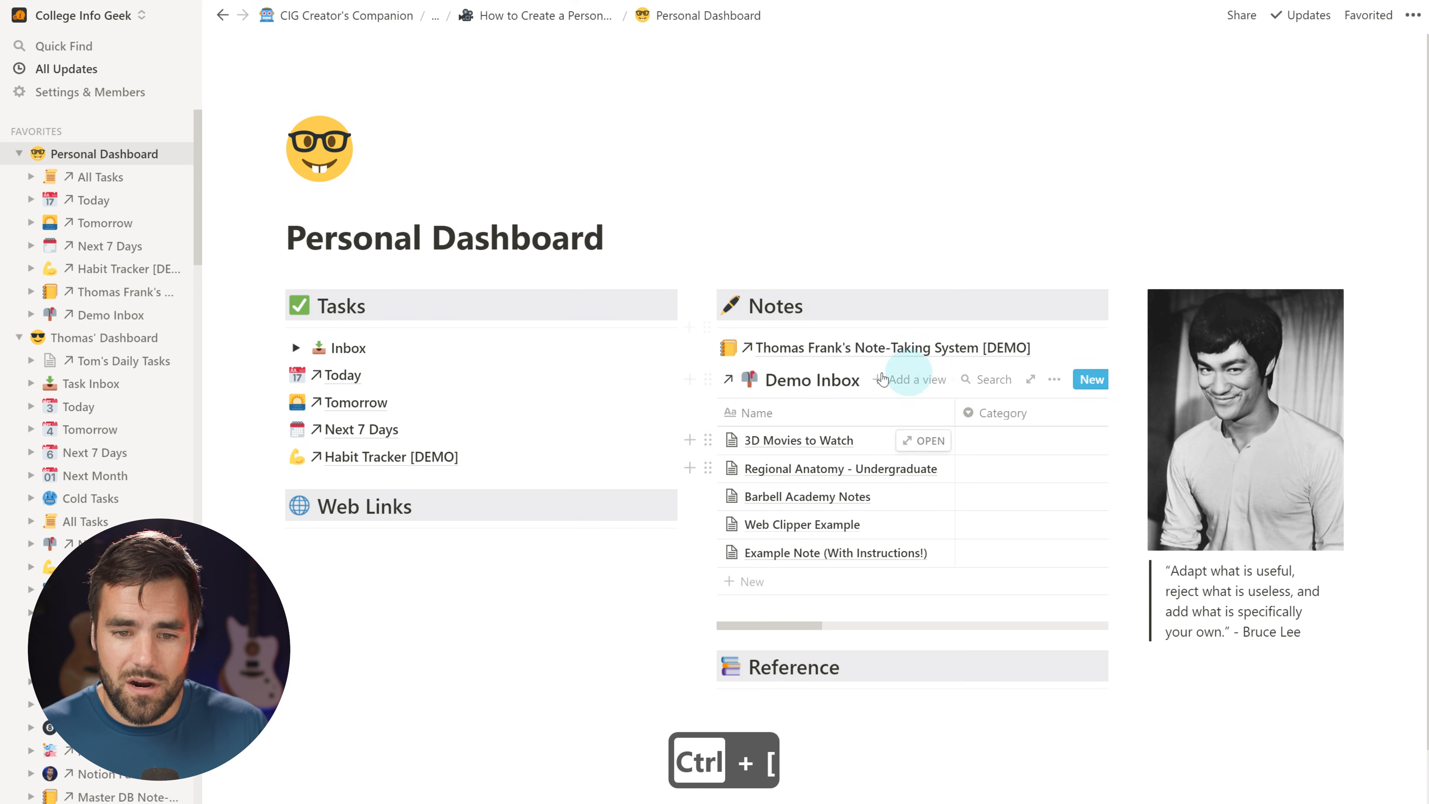
Filter the linked Demo Inbox view to notes whose Status is not empty
{"action": "left_click", "coordinate": [1054, 379]}
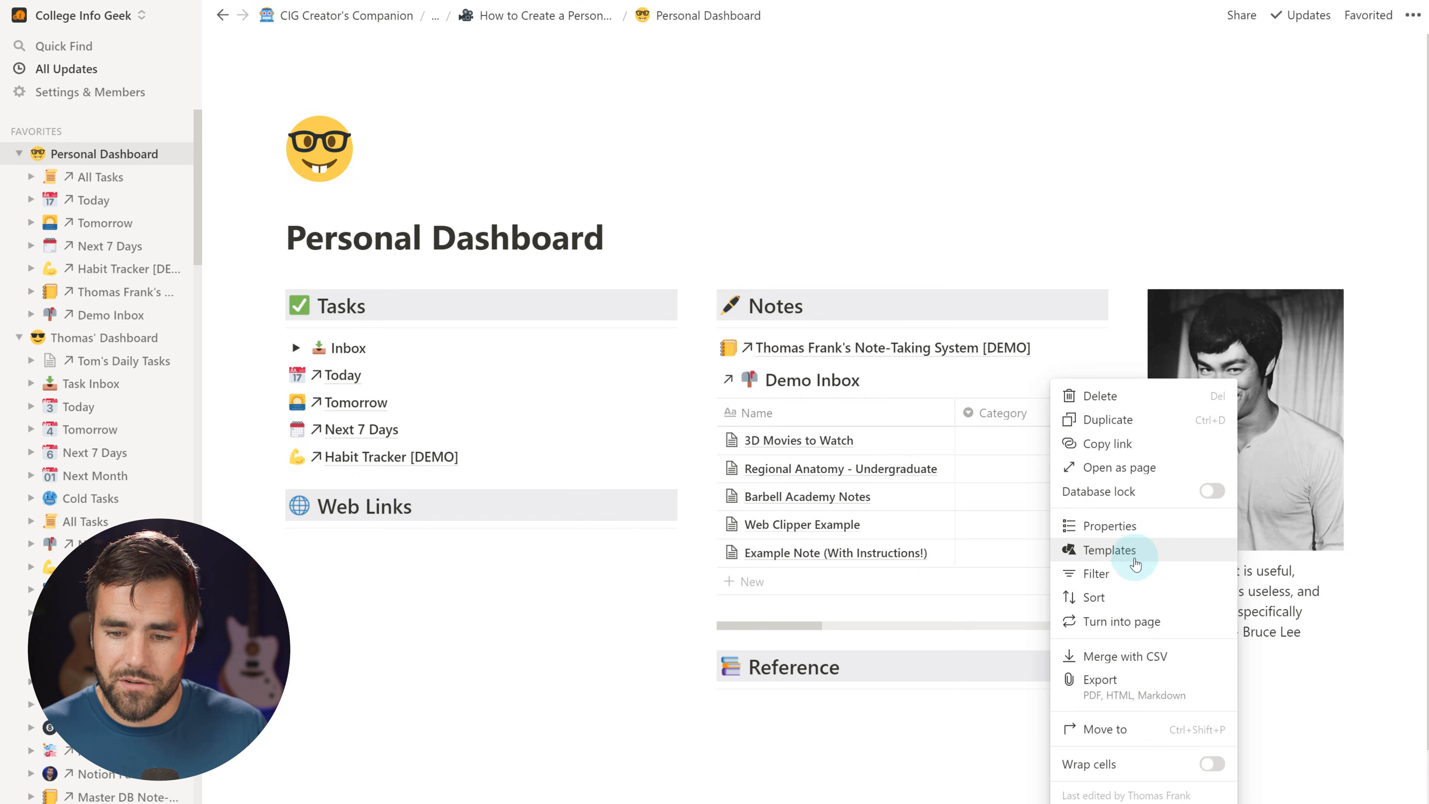
{"action": "left_click", "coordinate": [1123, 574]}
{"action": "left_click", "coordinate": [828, 539]}
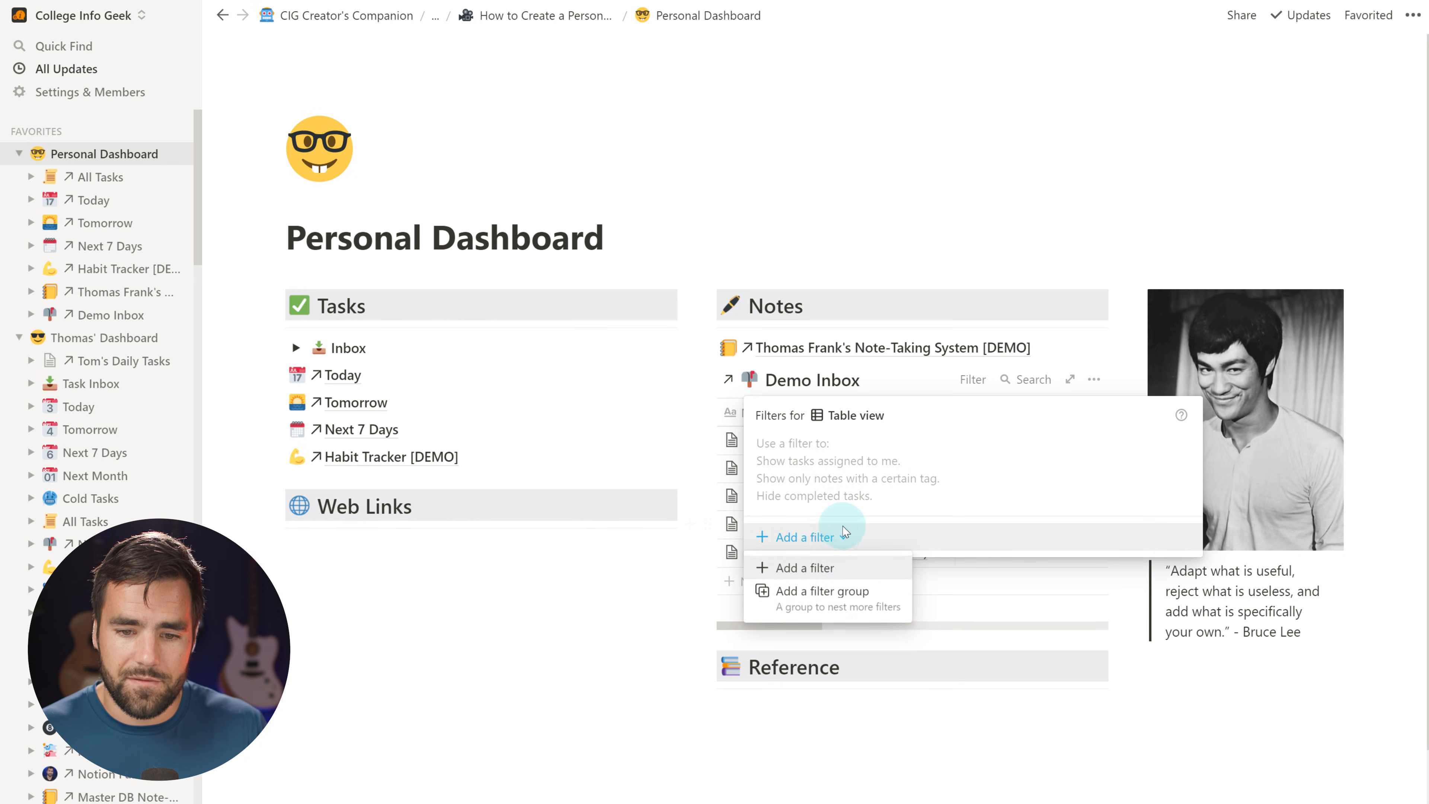
{"action": "left_click", "coordinate": [816, 565]}
{"action": "left_click", "coordinate": [888, 449]}
{"action": "left_click", "coordinate": [830, 641]}
{"action": "left_click", "coordinate": [959, 449]}
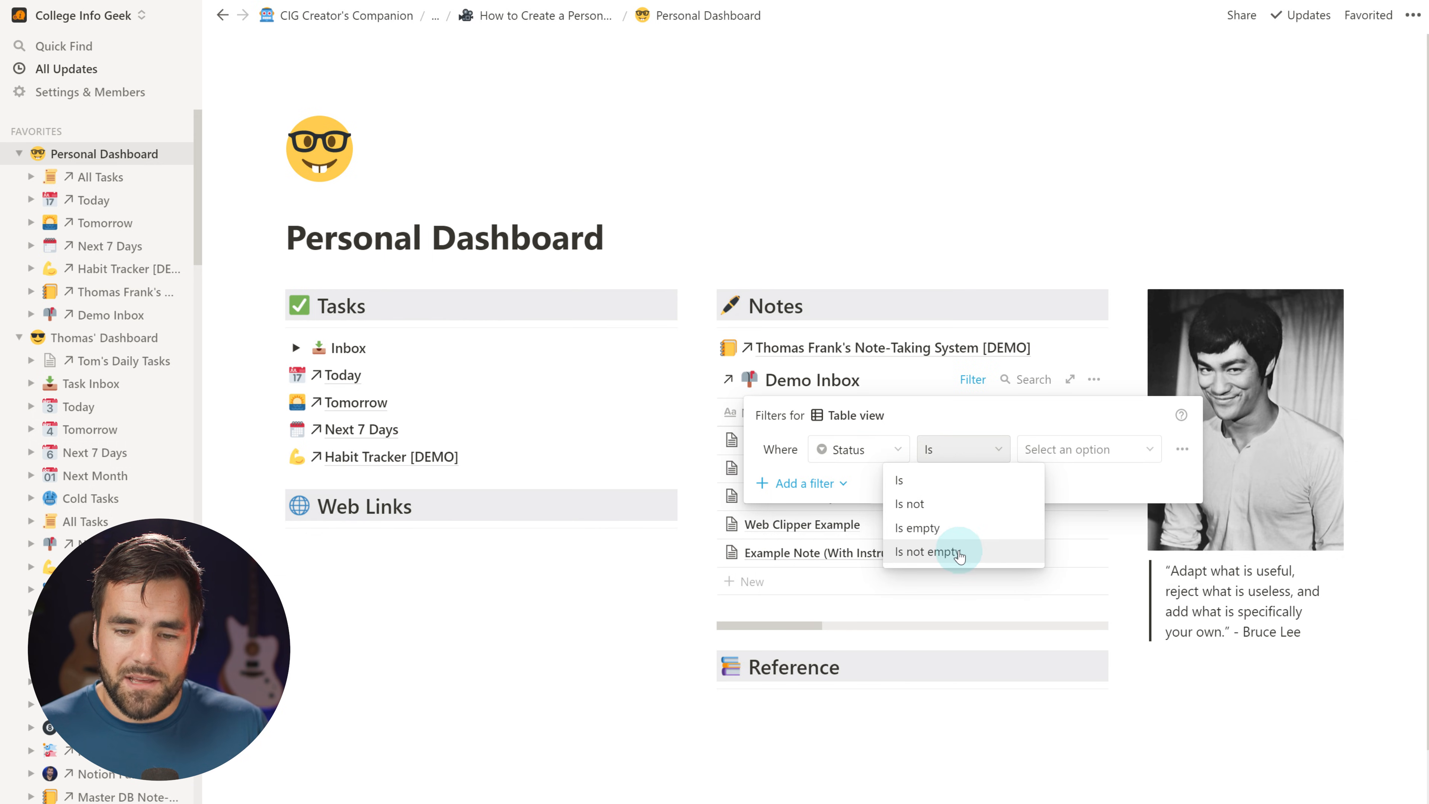
{"action": "left_click", "coordinate": [939, 551]}
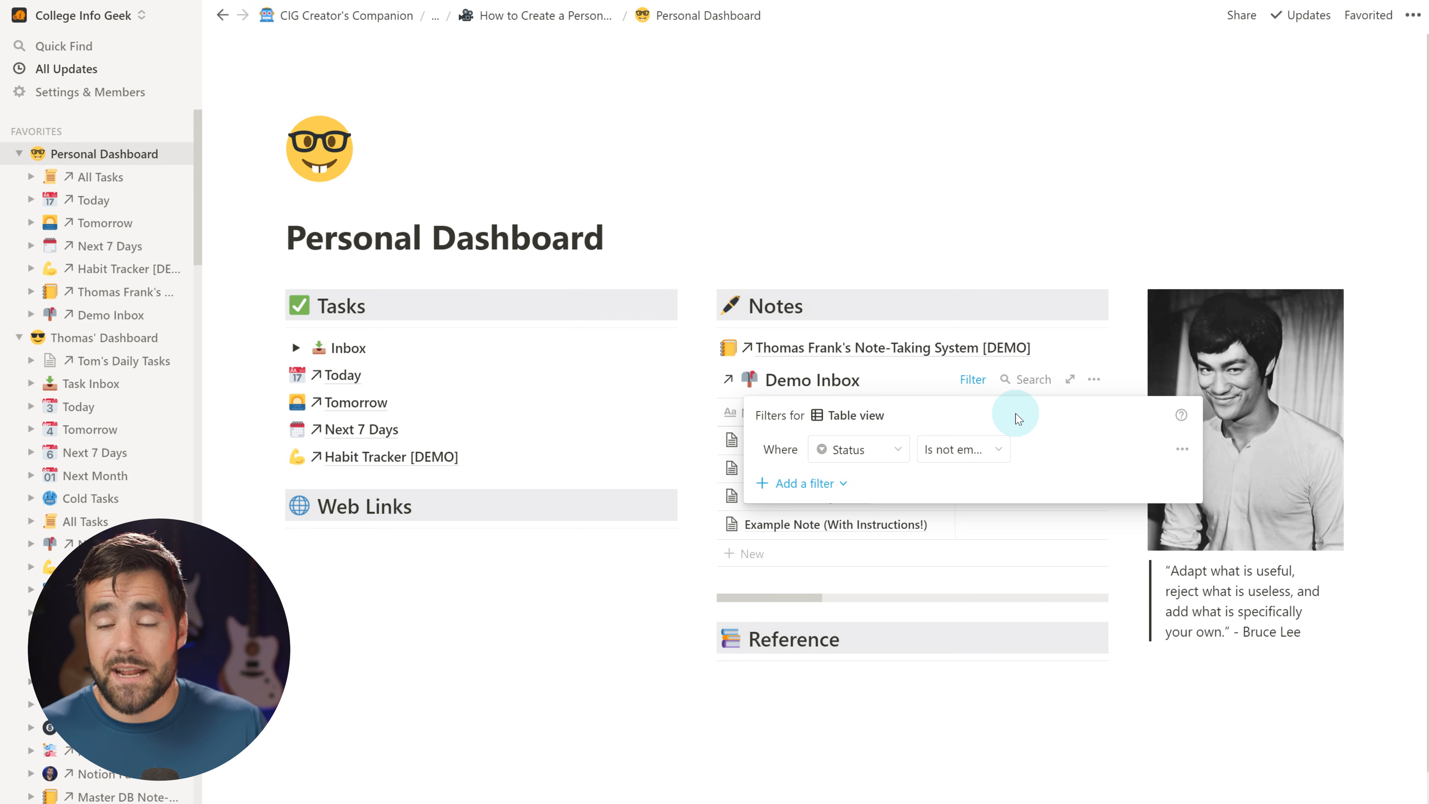
Add a second Or rule so notes whose URL is not empty also show
{"action": "left_click", "coordinate": [810, 483]}
{"action": "left_click", "coordinate": [827, 514]}
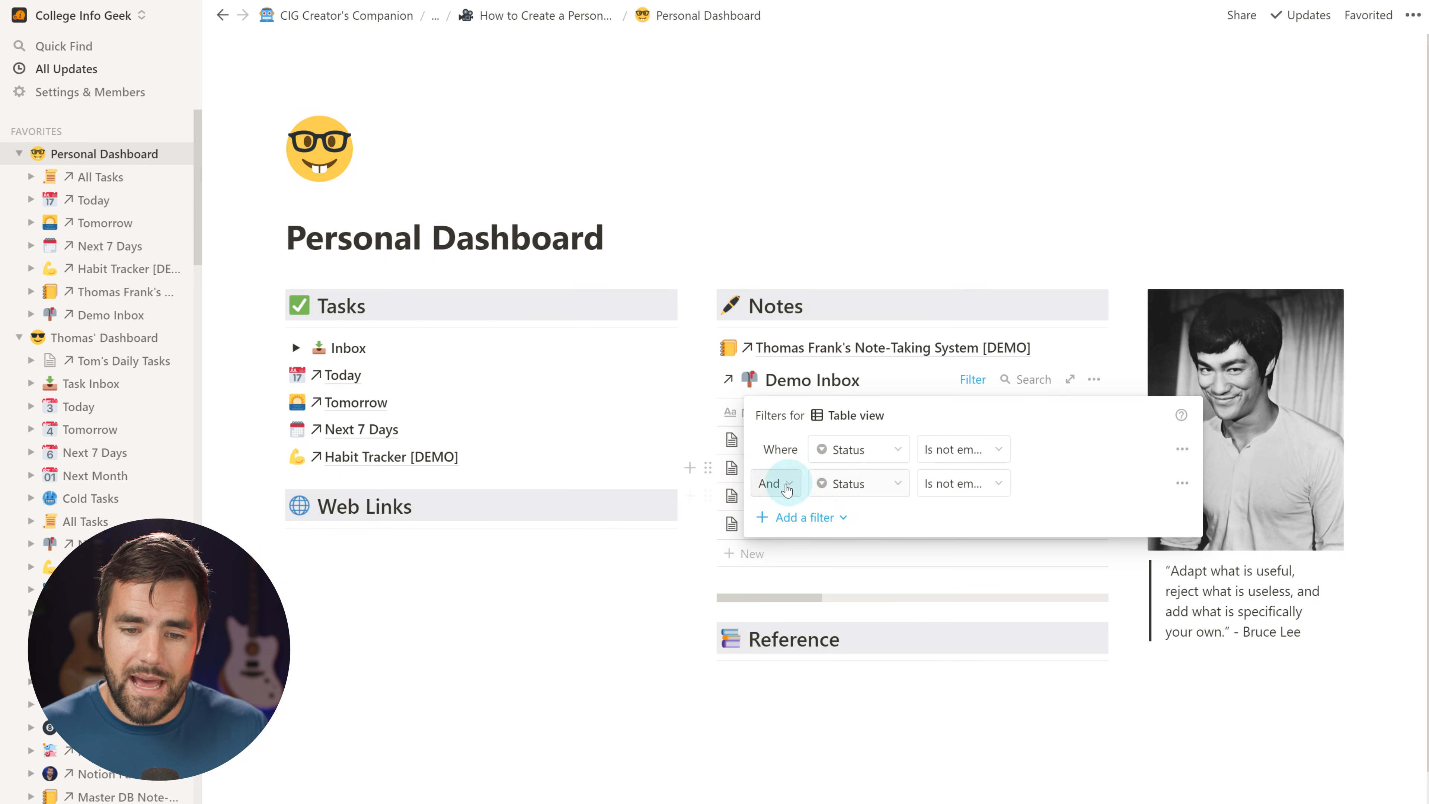
{"action": "left_click", "coordinate": [775, 484]}
{"action": "left_click", "coordinate": [760, 546]}
{"action": "left_click", "coordinate": [875, 497]}
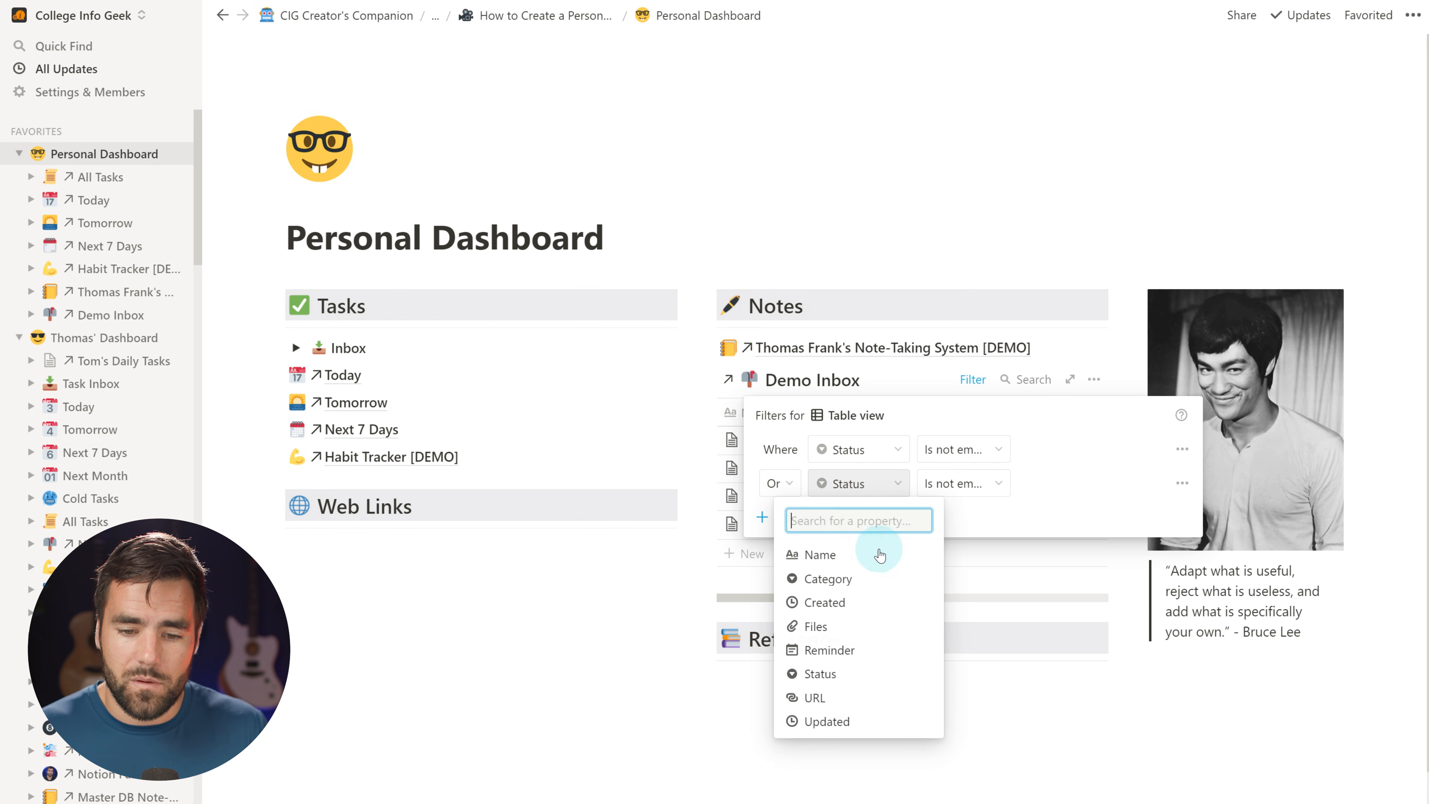
{"action": "left_click", "coordinate": [846, 695]}
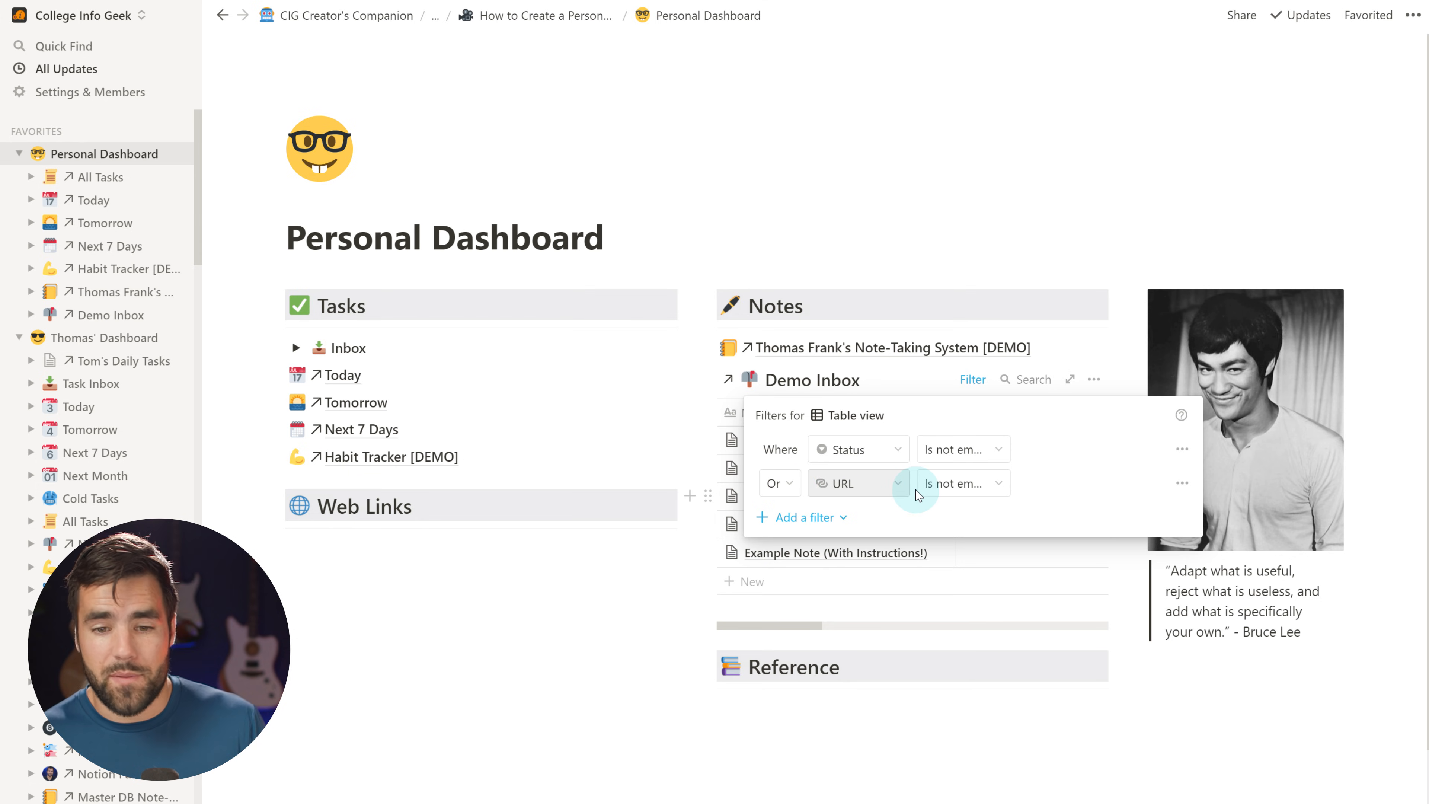
{"action": "left_click", "coordinate": [922, 547]}
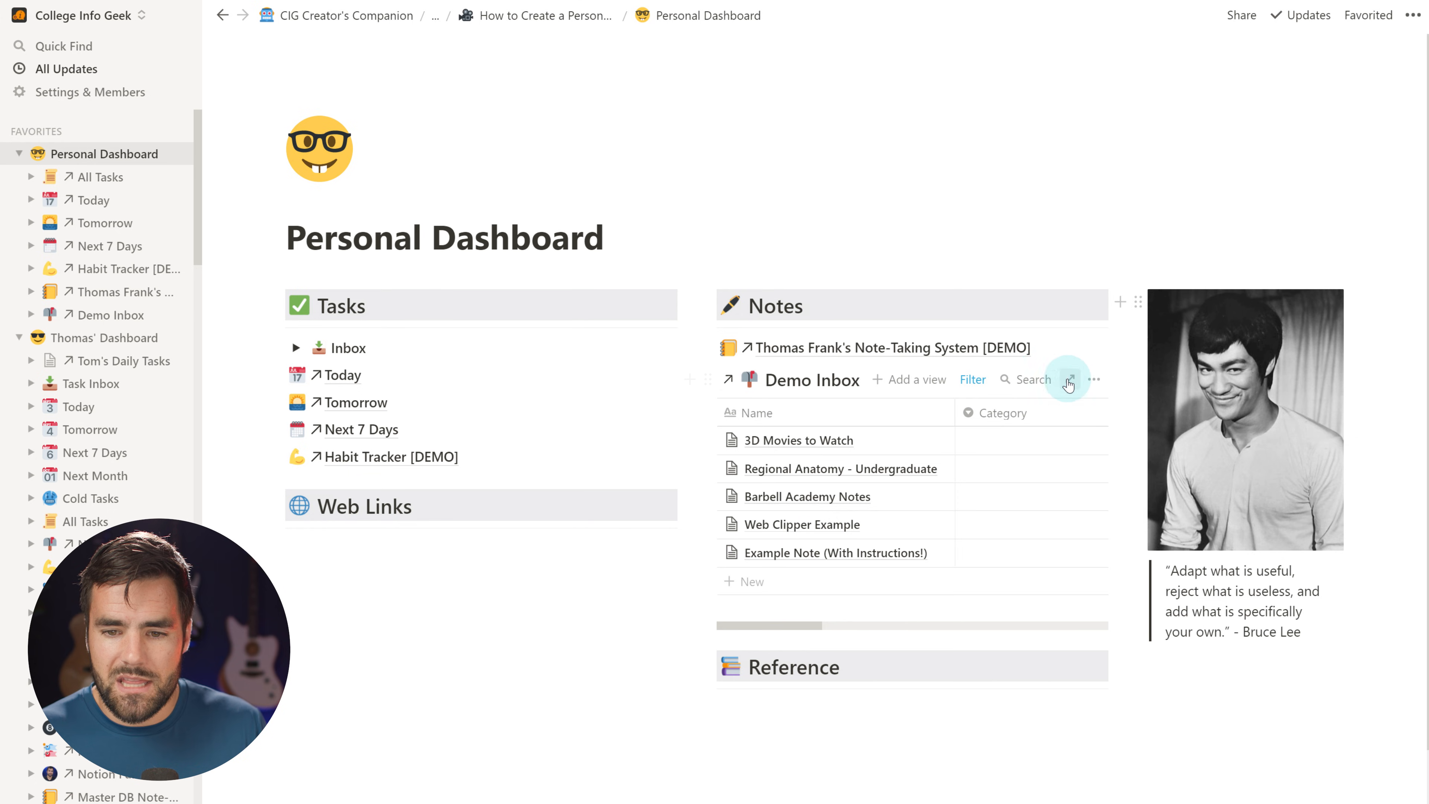
Sort the linked Demo Inbox view by Updated in descending order
{"action": "left_click", "coordinate": [1091, 389]}
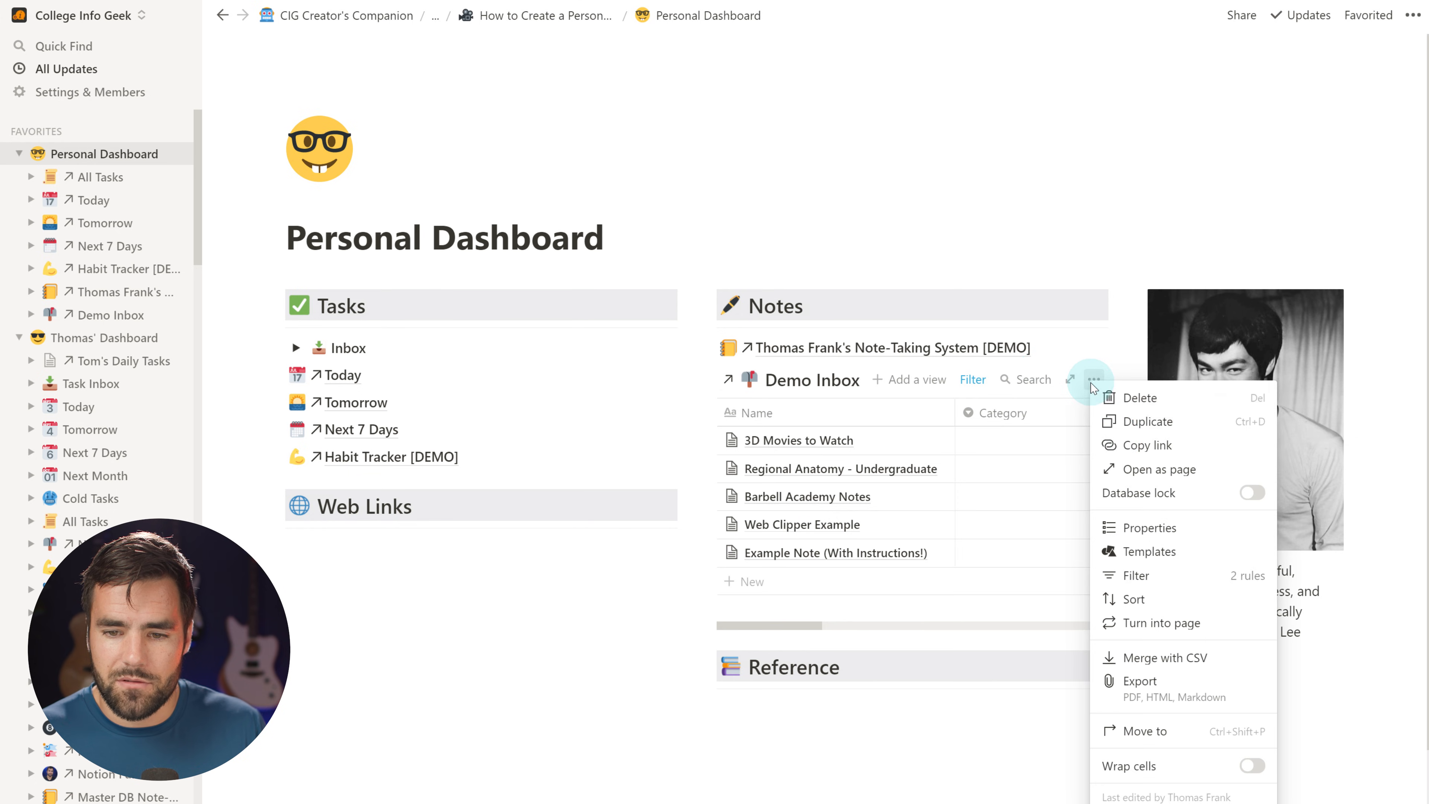
{"action": "left_click", "coordinate": [1142, 595]}
{"action": "left_click", "coordinate": [892, 533]}
{"action": "left_click", "coordinate": [906, 449]}
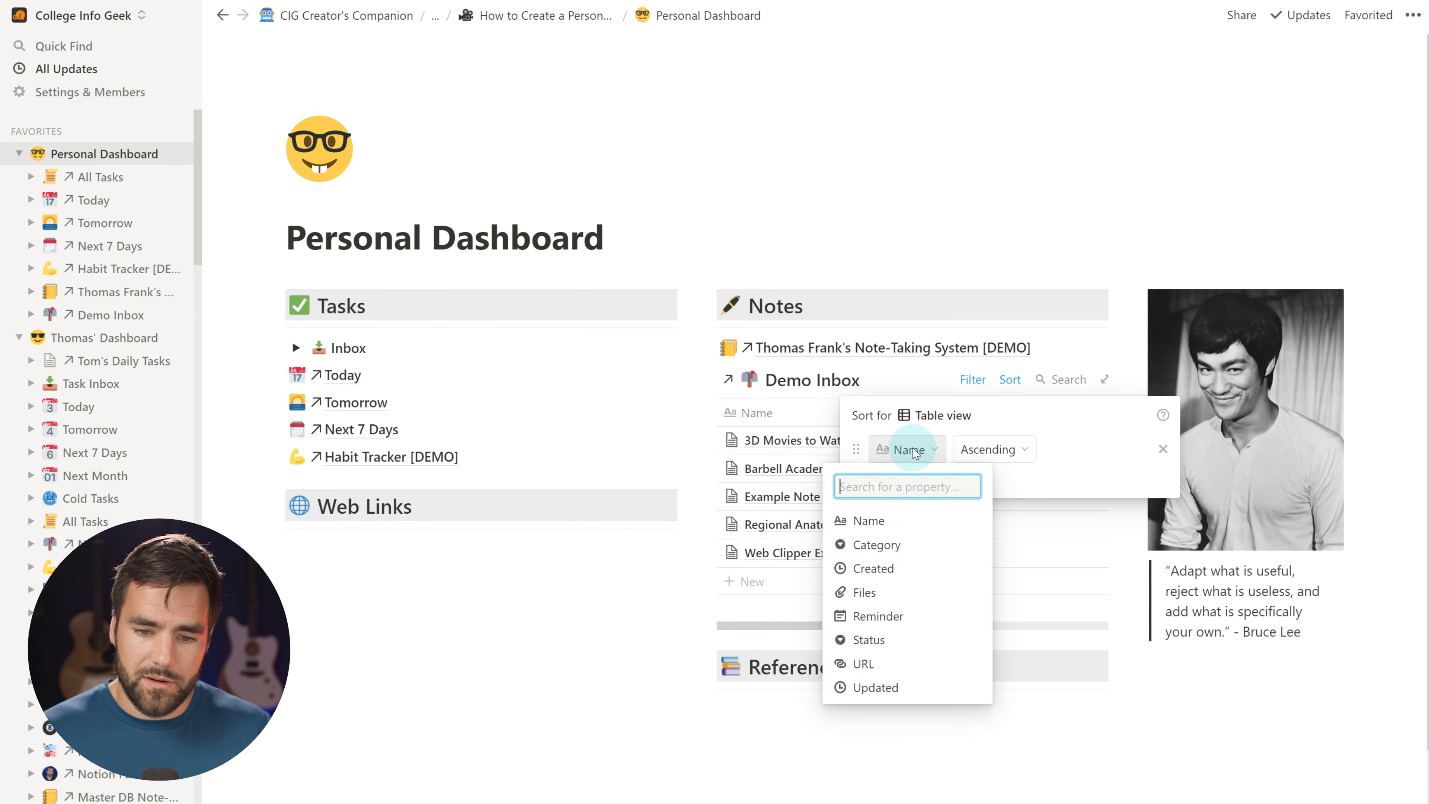
{"action": "left_click", "coordinate": [875, 686]}
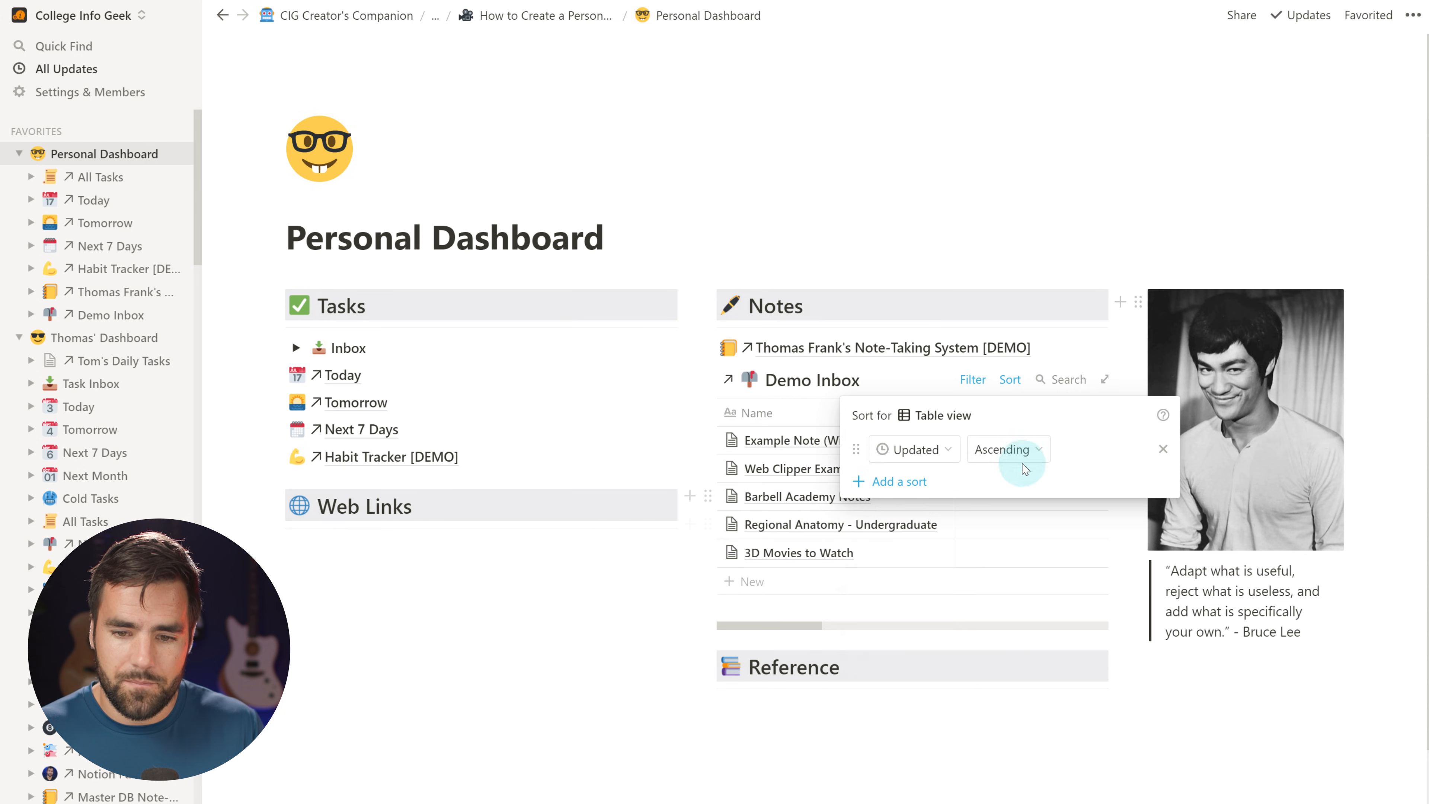
{"action": "left_click", "coordinate": [1007, 449]}
{"action": "left_click", "coordinate": [1006, 502]}
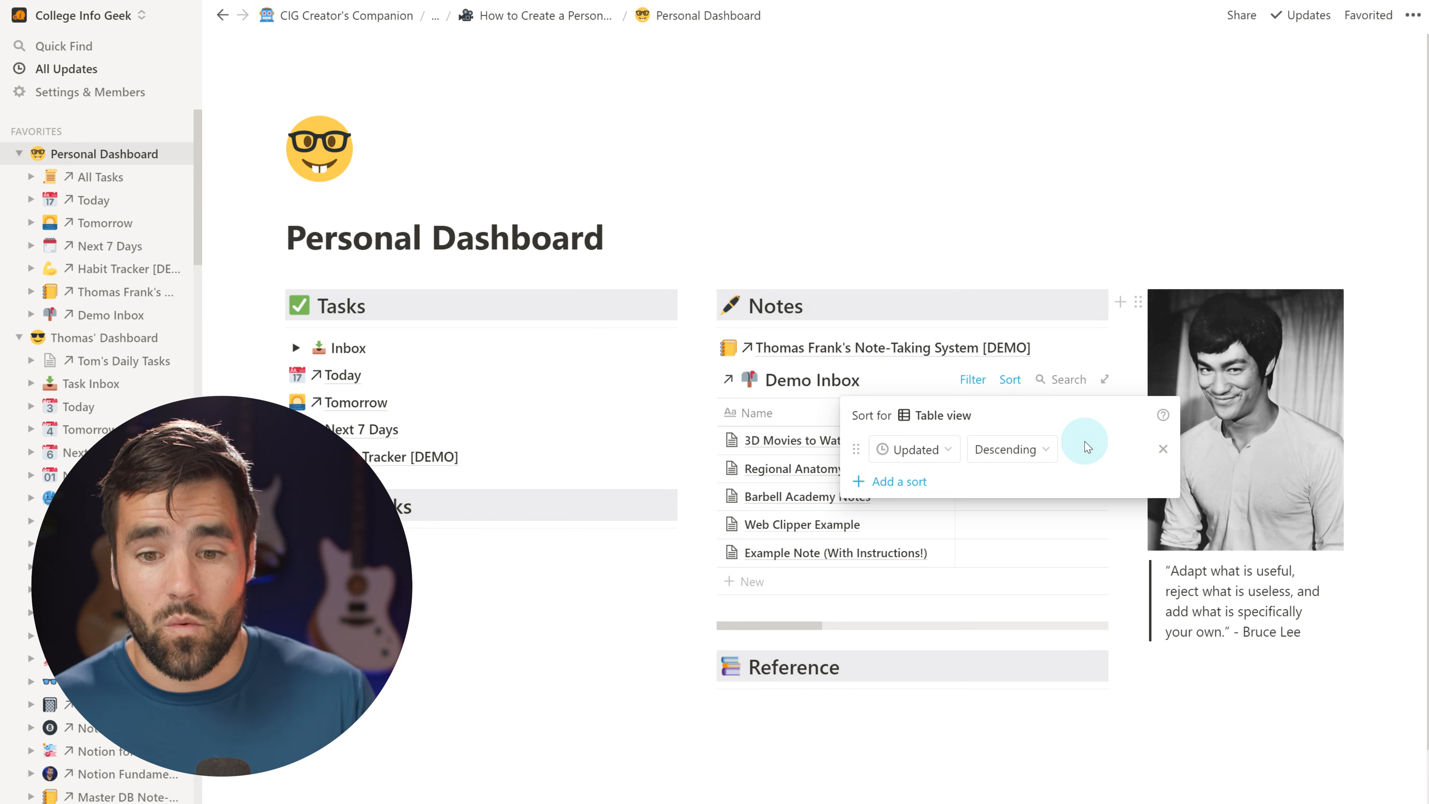
{"action": "left_click", "coordinate": [1016, 492]}
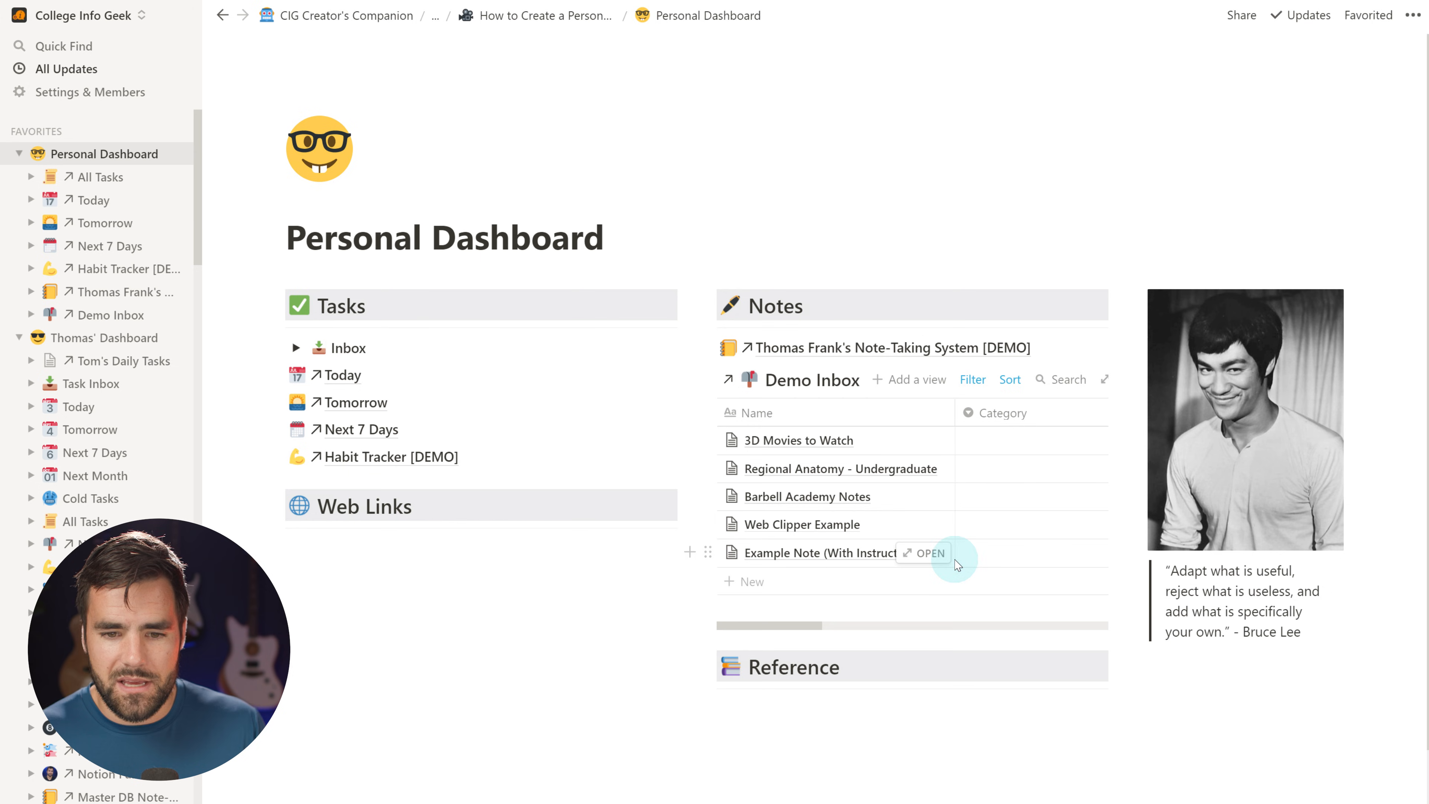
{"action": "left_click", "coordinate": [296, 347]}
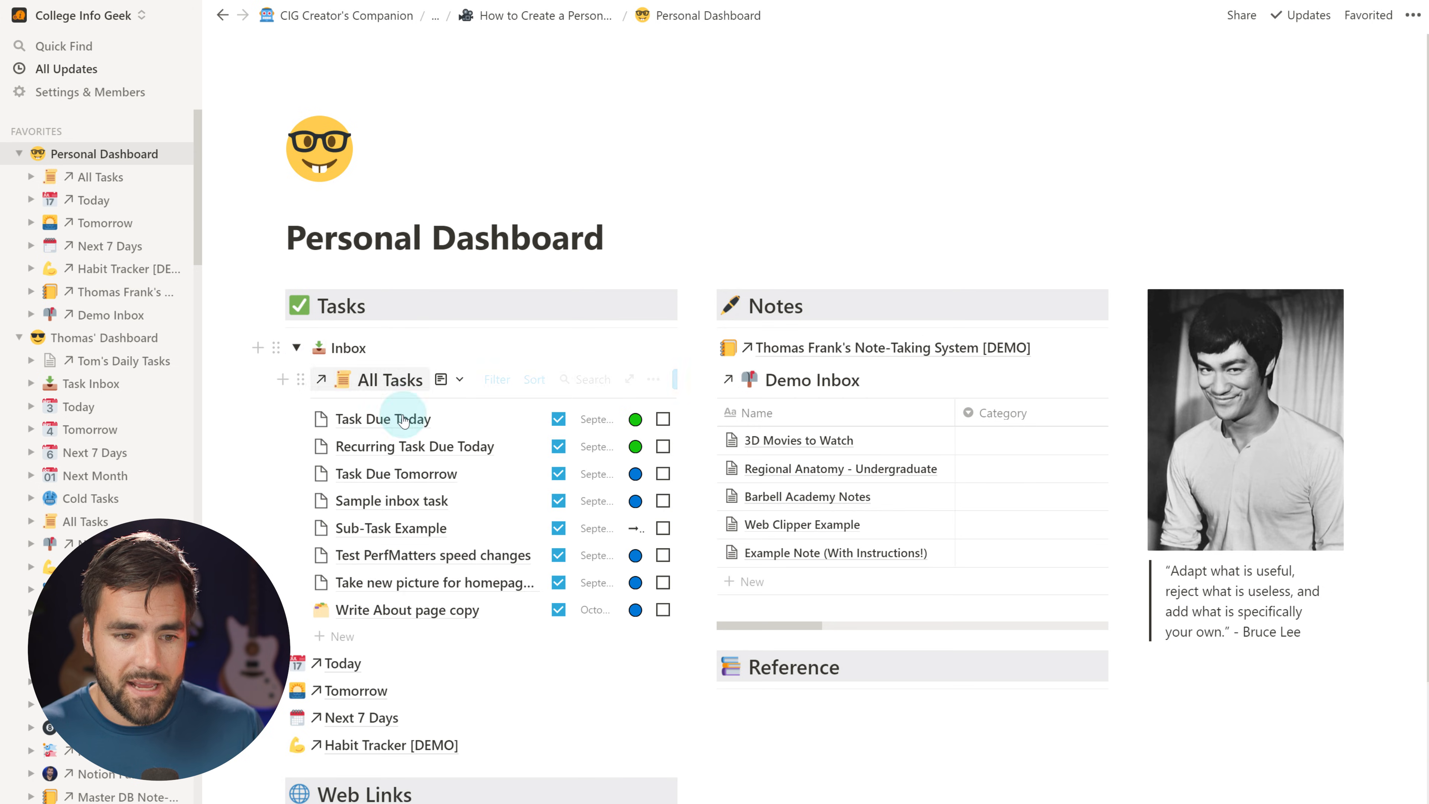
{"action": "left_click", "coordinate": [296, 349]}
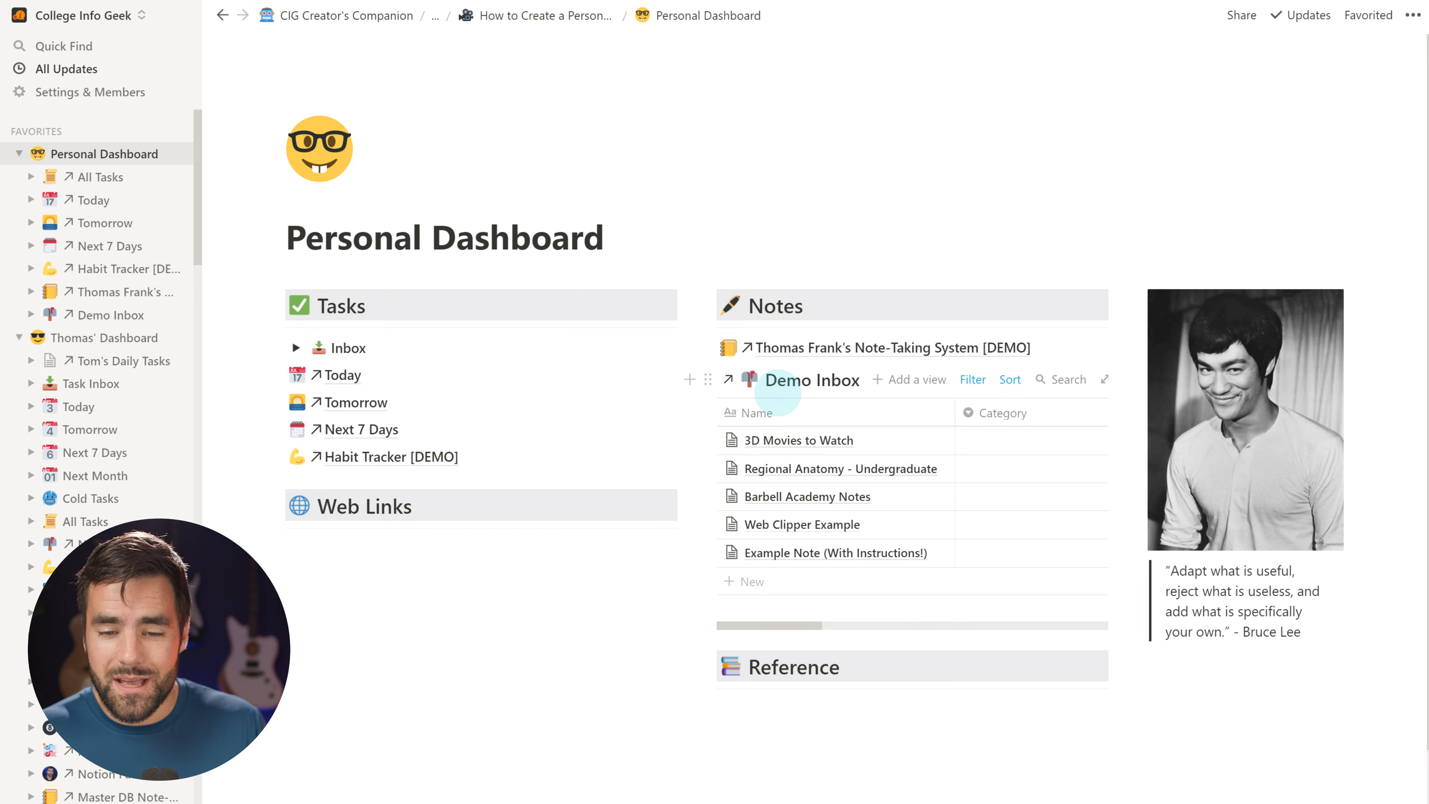
Add a new view named 'dummy' to Demo Inbox
{"action": "left_click", "coordinate": [917, 382]}
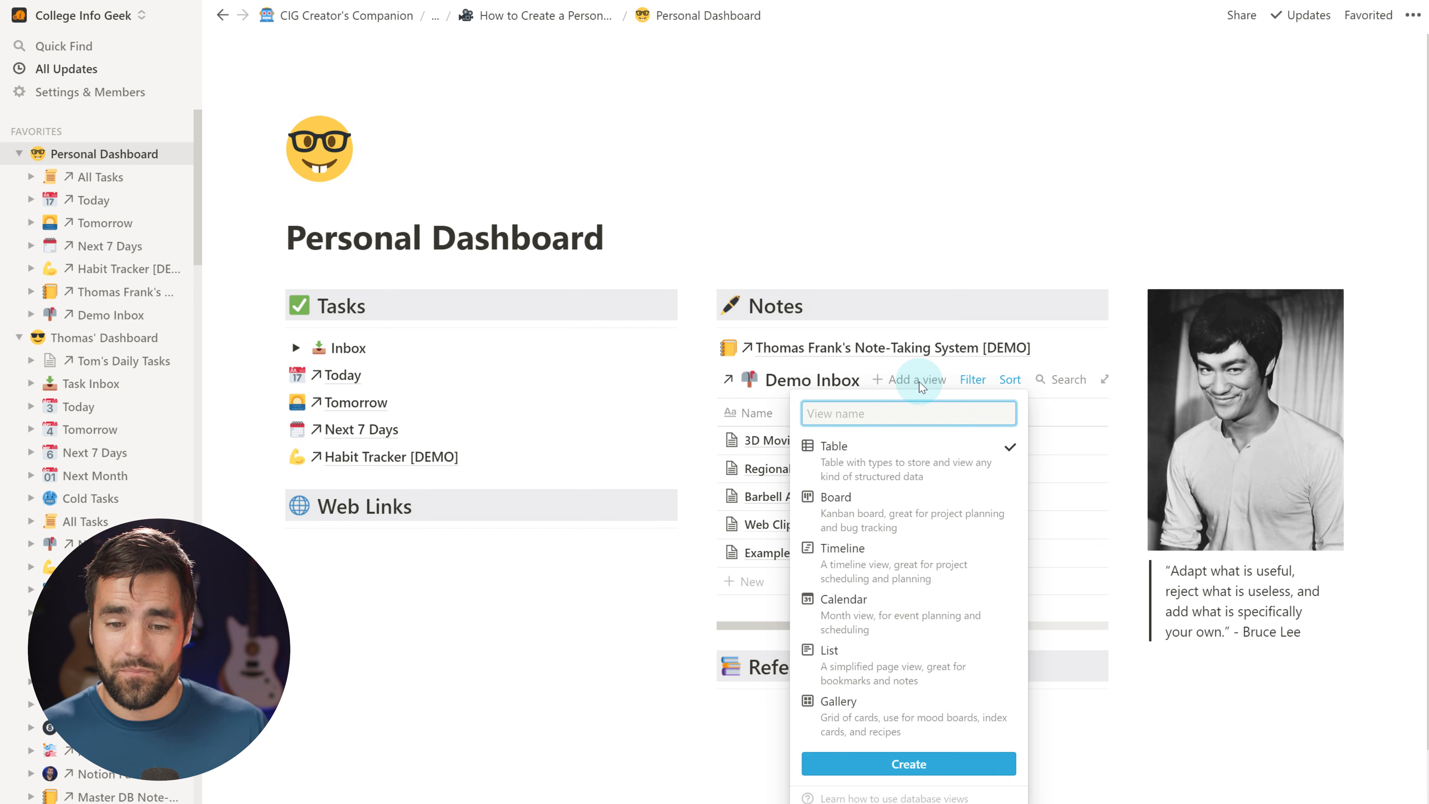
{"action": "type", "text": "dum y"}
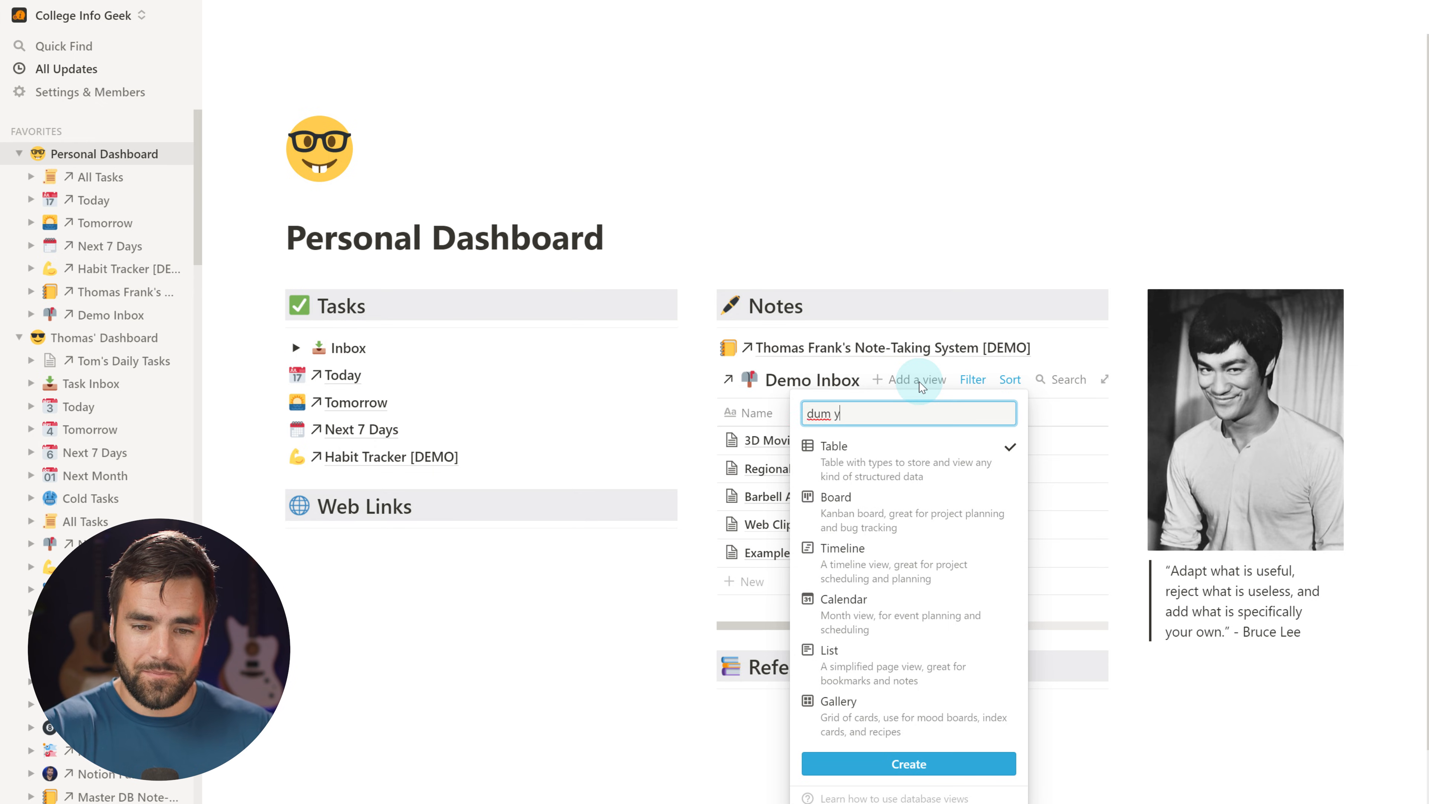
{"action": "type", "text": "y"}
{"action": "left_click", "coordinate": [911, 763]}
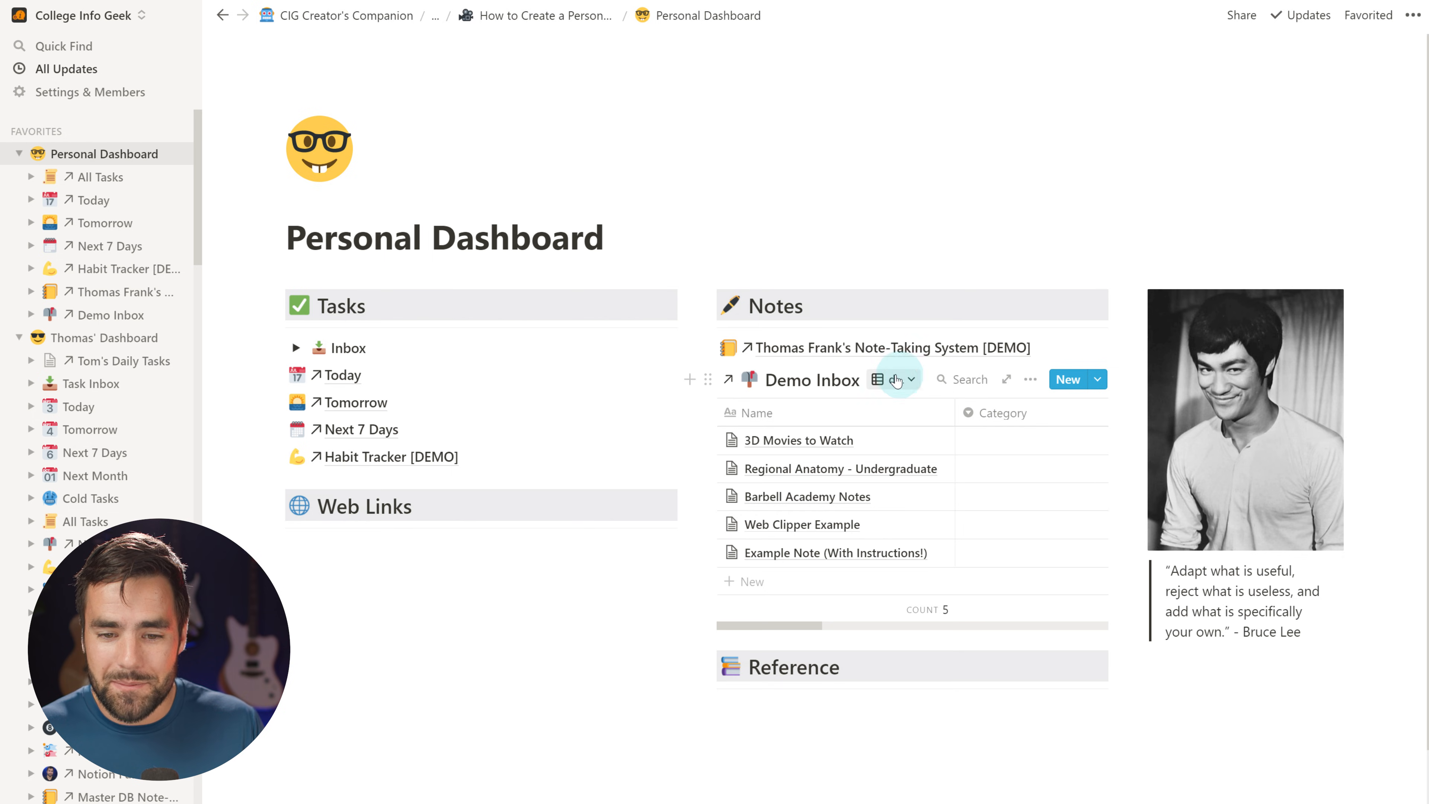
Duplicate the Table view to create 'Copy of Table view'
{"action": "left_click", "coordinate": [913, 383]}
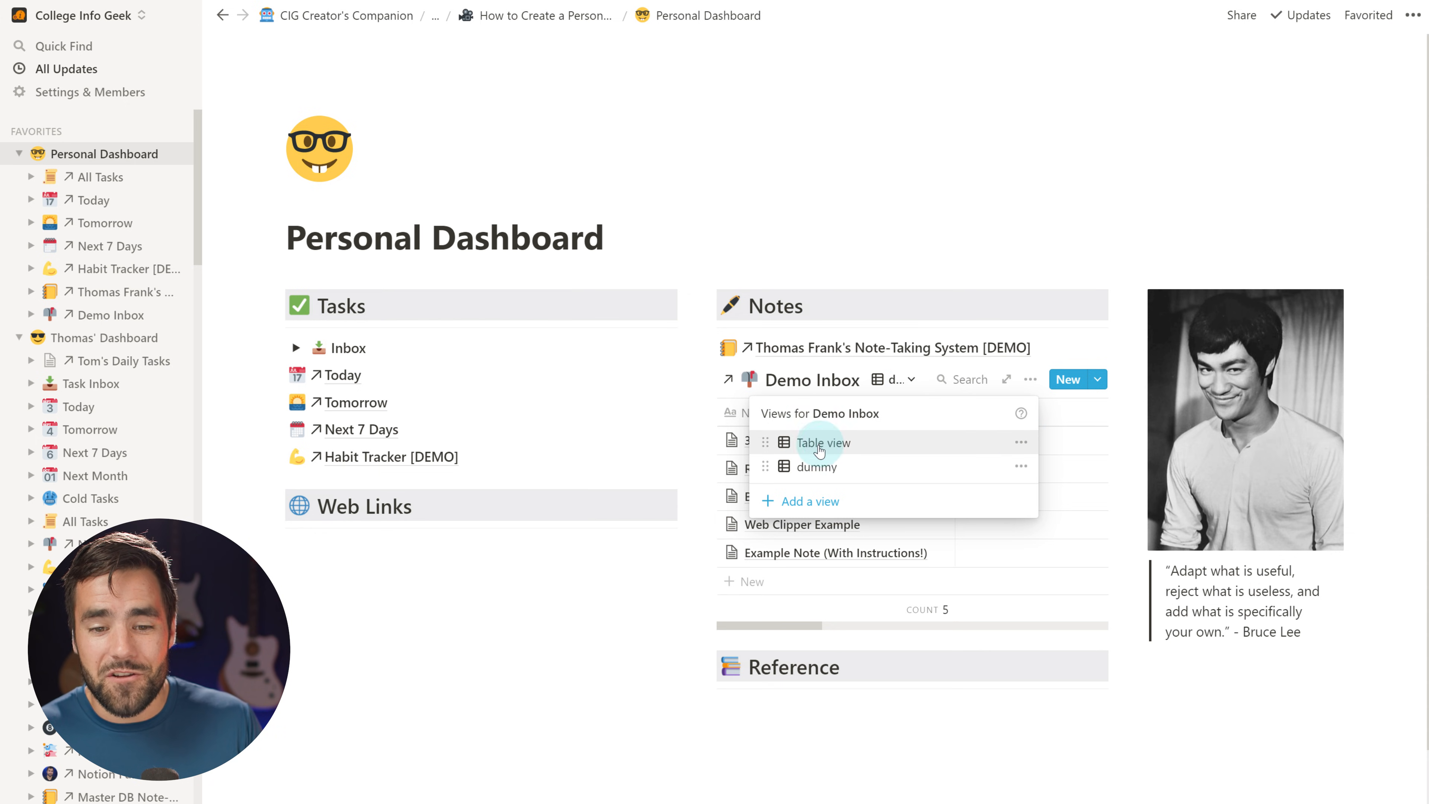
{"action": "left_click", "coordinate": [1022, 445]}
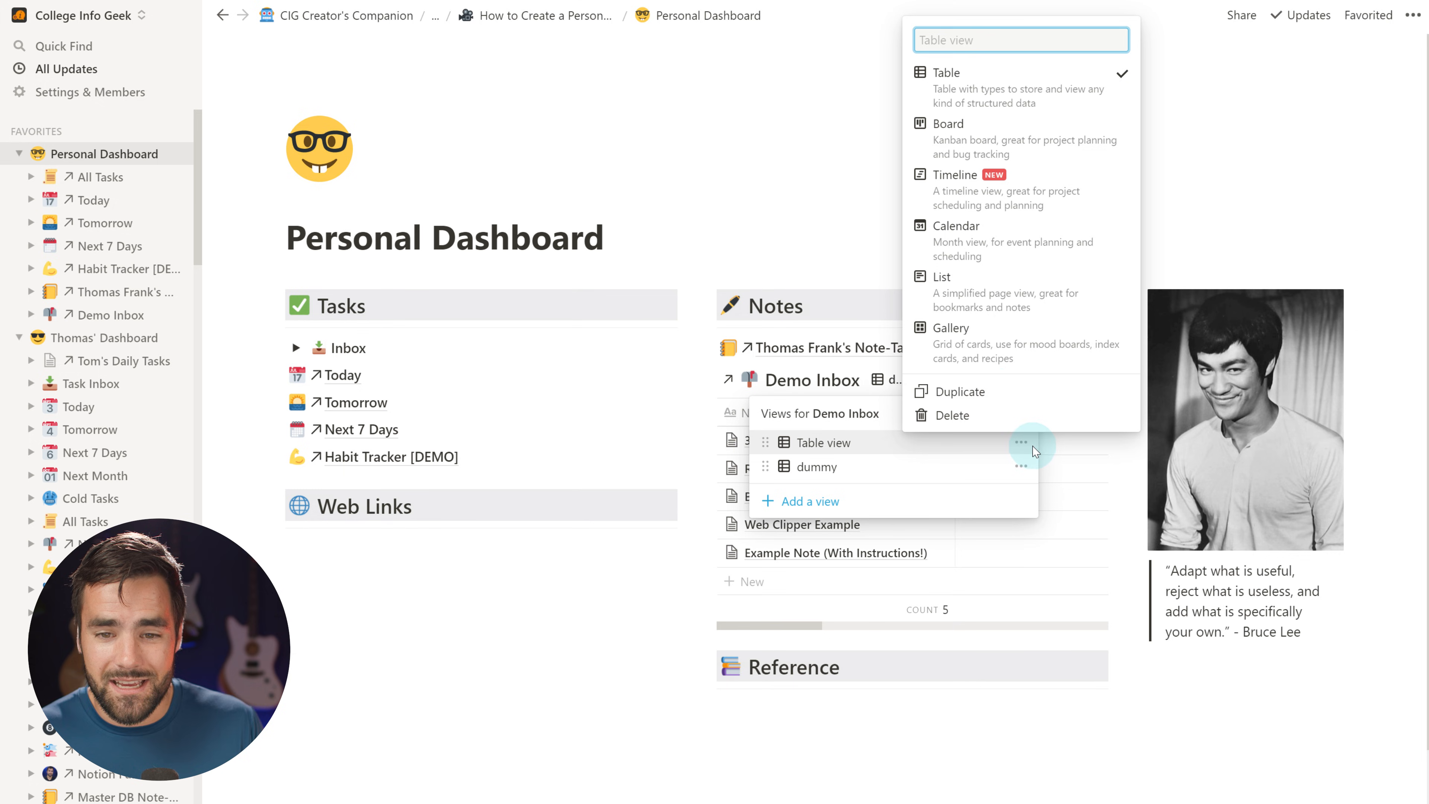
{"action": "left_click", "coordinate": [982, 394]}
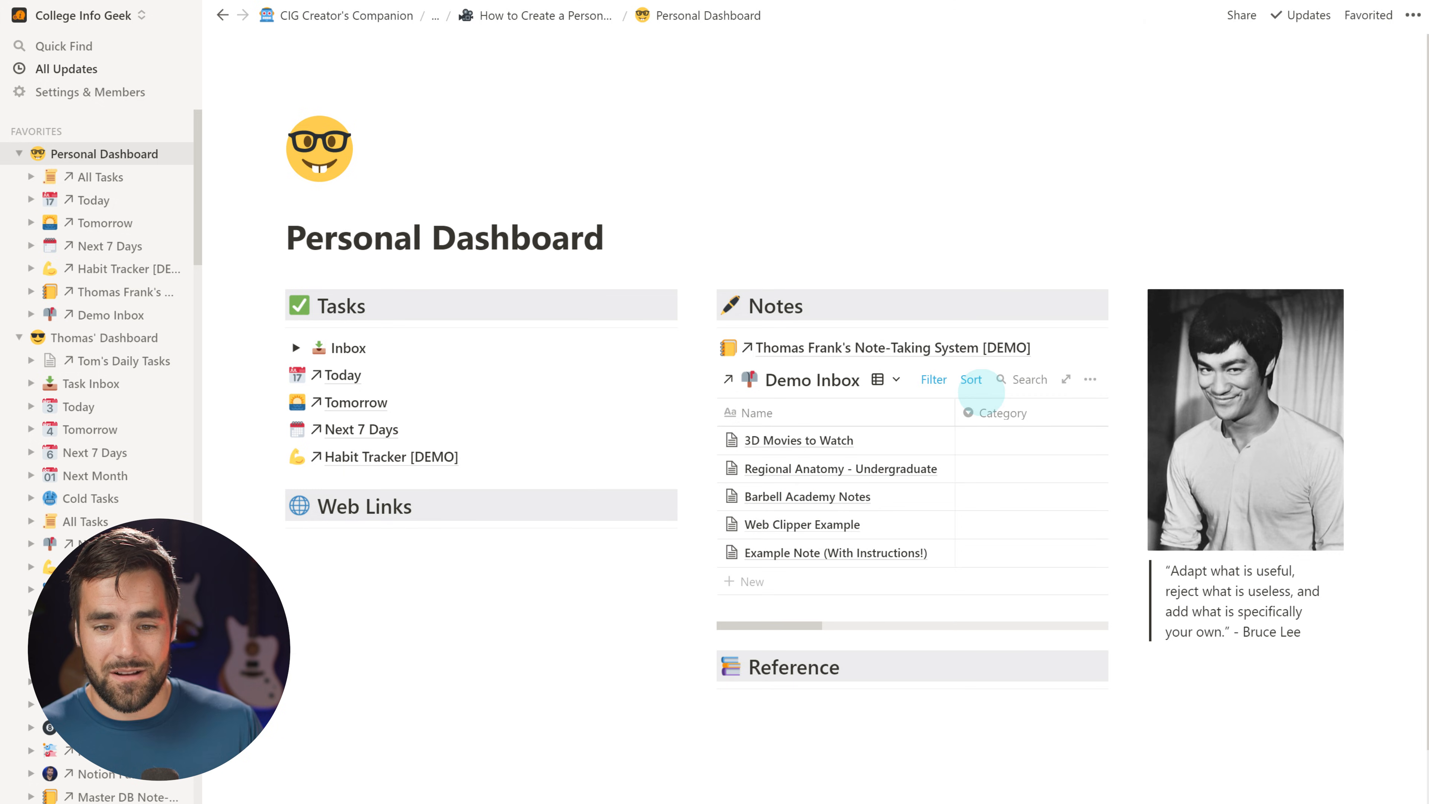
{"action": "left_click", "coordinate": [895, 379]}
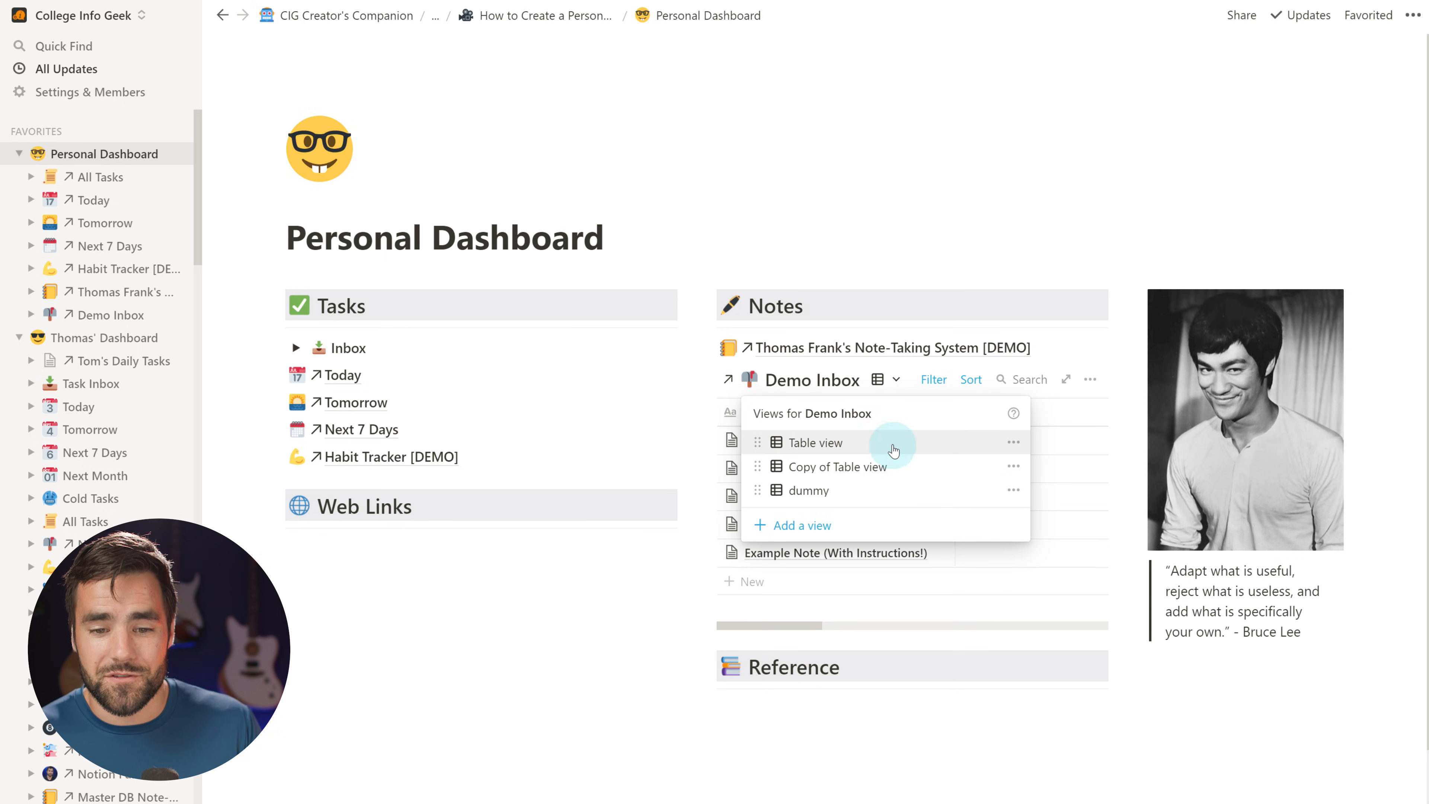
Switch Copy of Table view and Table view to the List layout, then review filters and sort
{"action": "left_click", "coordinate": [1015, 472]}
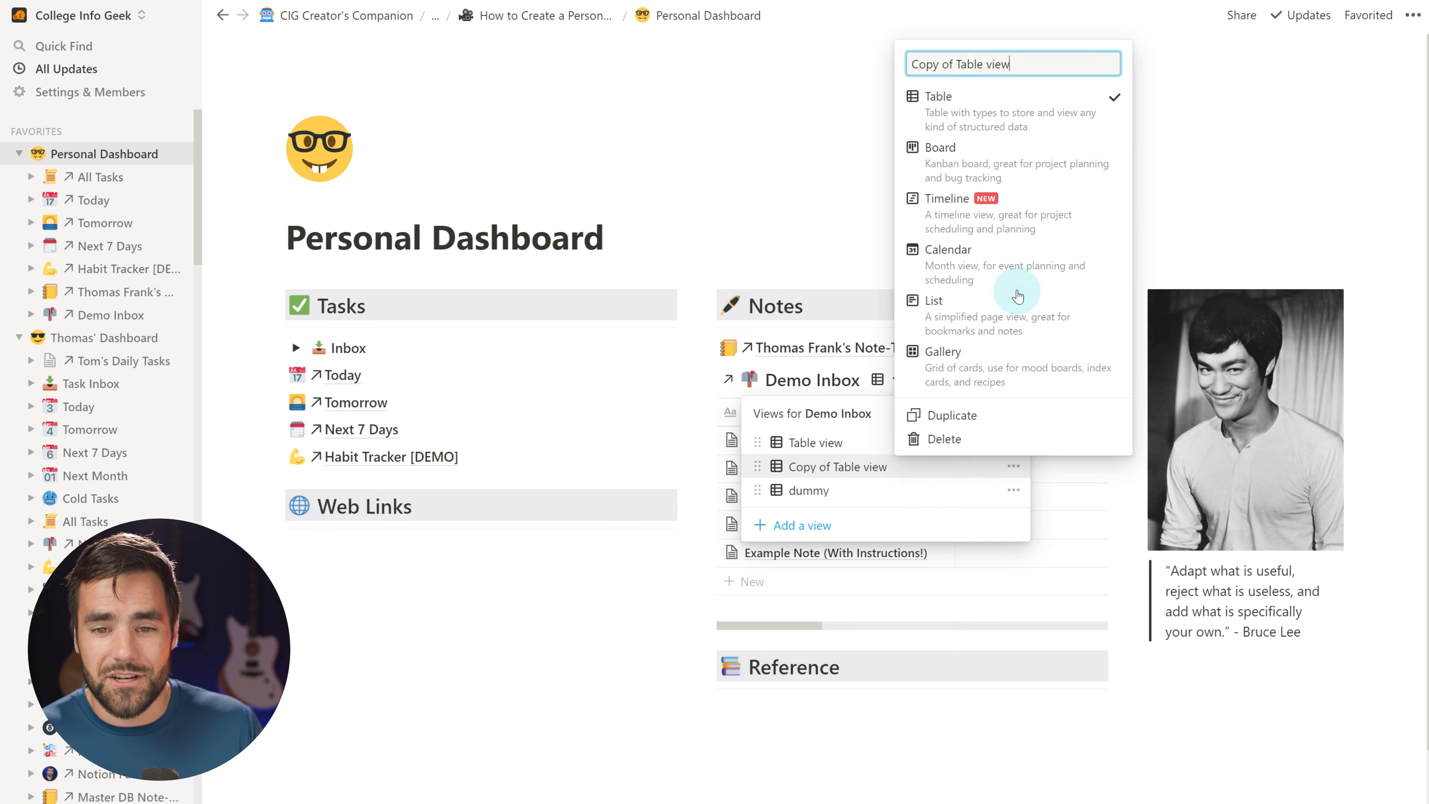
{"action": "left_click", "coordinate": [1013, 150]}
{"action": "left_click", "coordinate": [997, 317]}
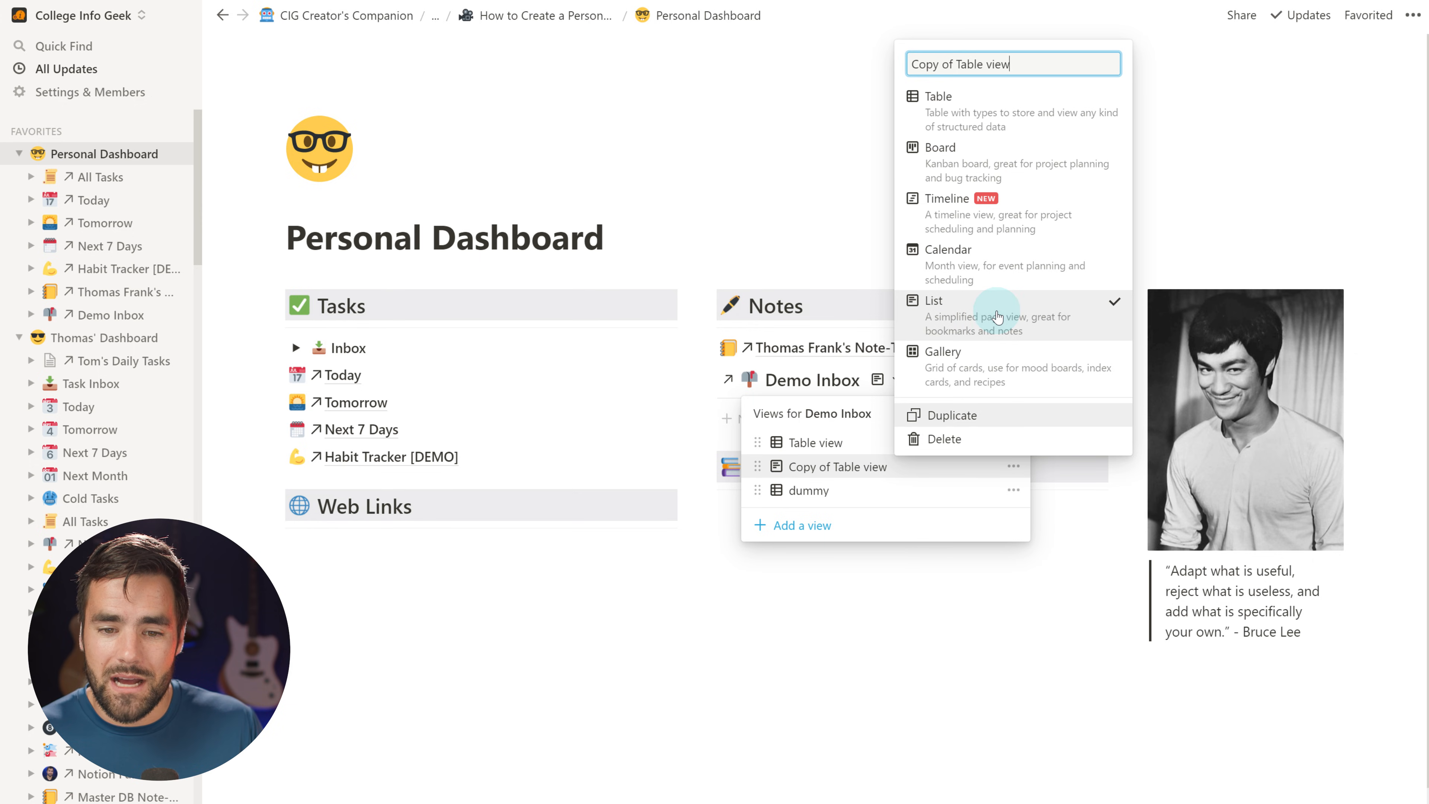
{"action": "left_click", "coordinate": [1013, 718]}
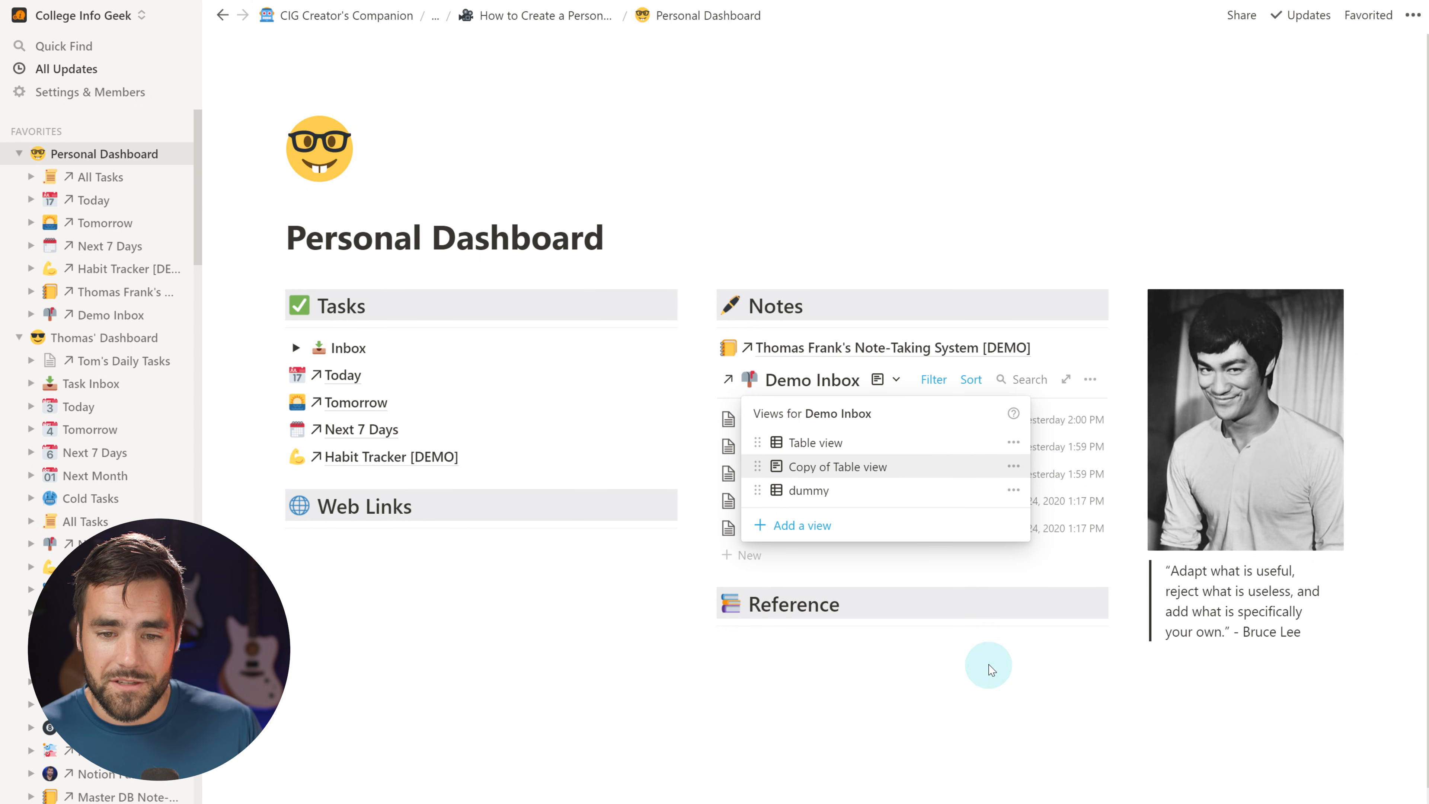
{"action": "left_click", "coordinate": [1014, 442]}
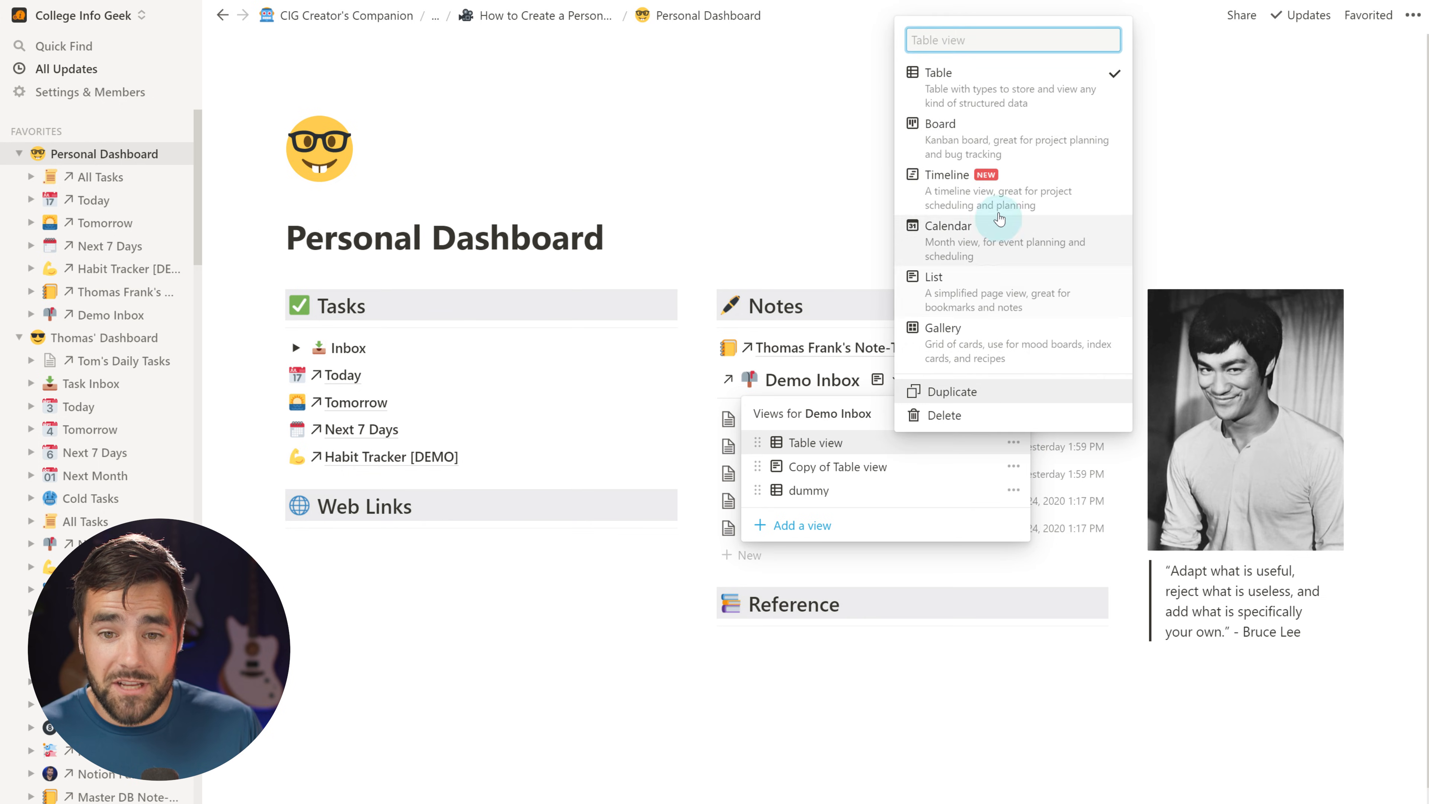
{"action": "left_click", "coordinate": [994, 281]}
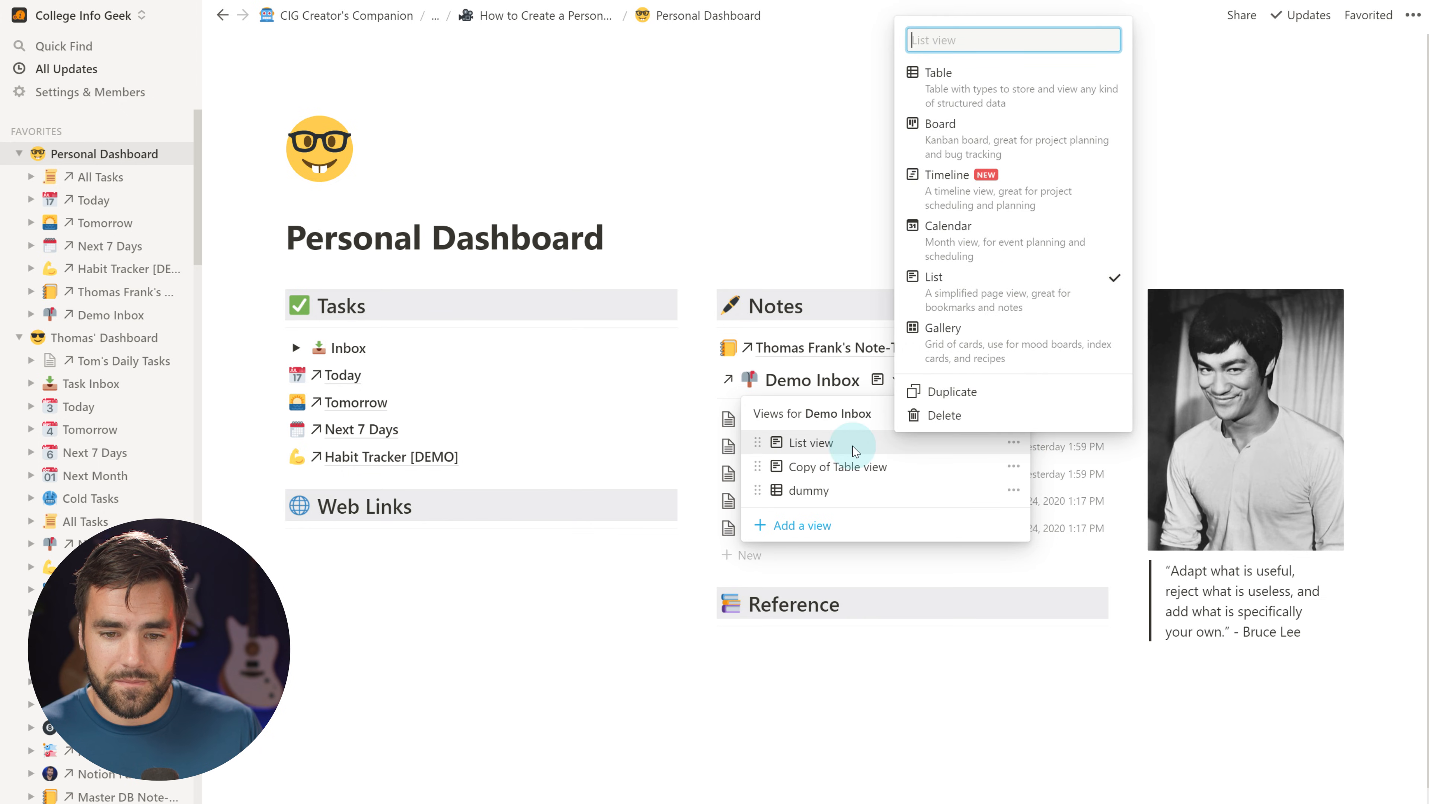
{"action": "left_click", "coordinate": [837, 444]}
{"action": "left_click", "coordinate": [935, 379]}
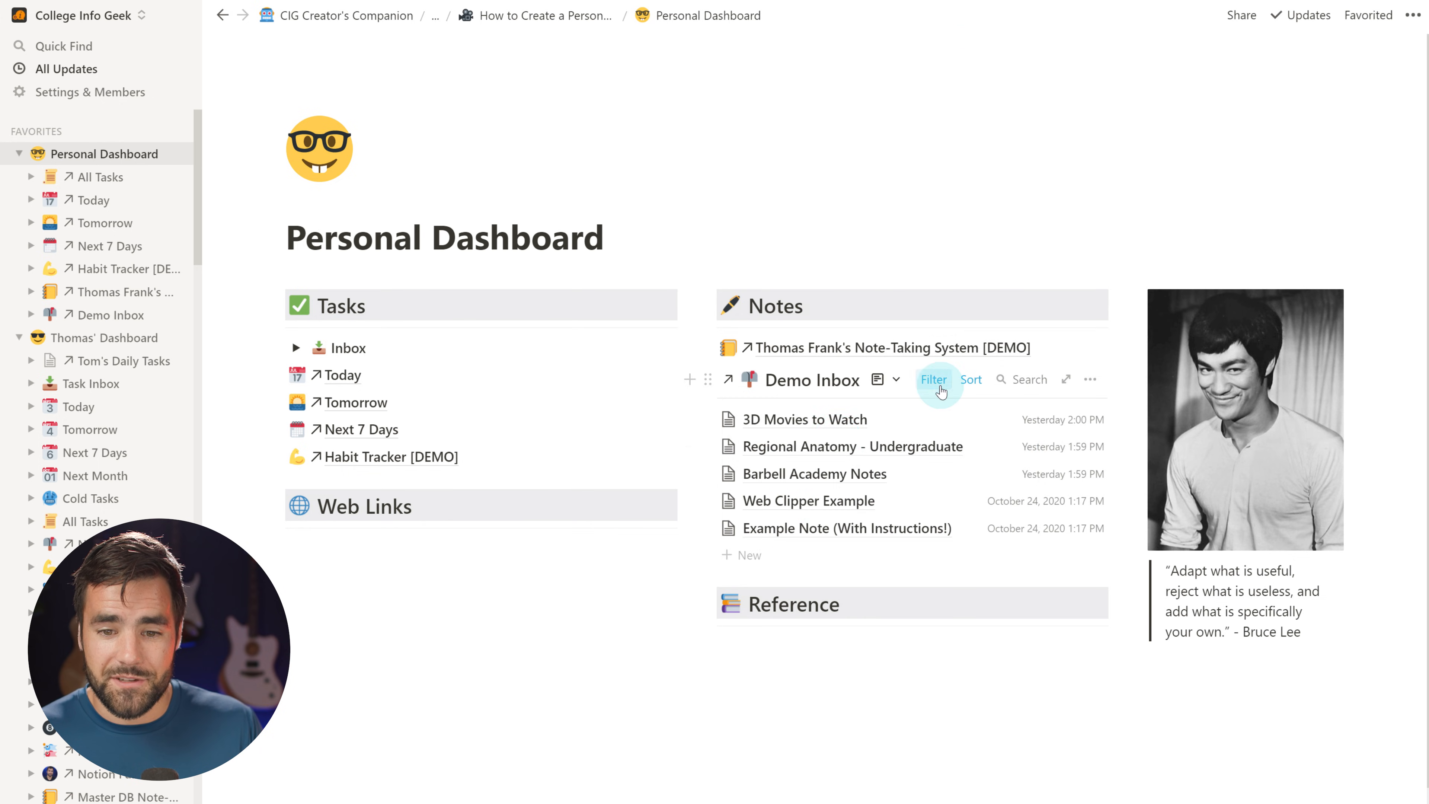
{"action": "left_click", "coordinate": [960, 383]}
{"action": "left_click", "coordinate": [962, 385]}
{"action": "left_click", "coordinate": [966, 385]}
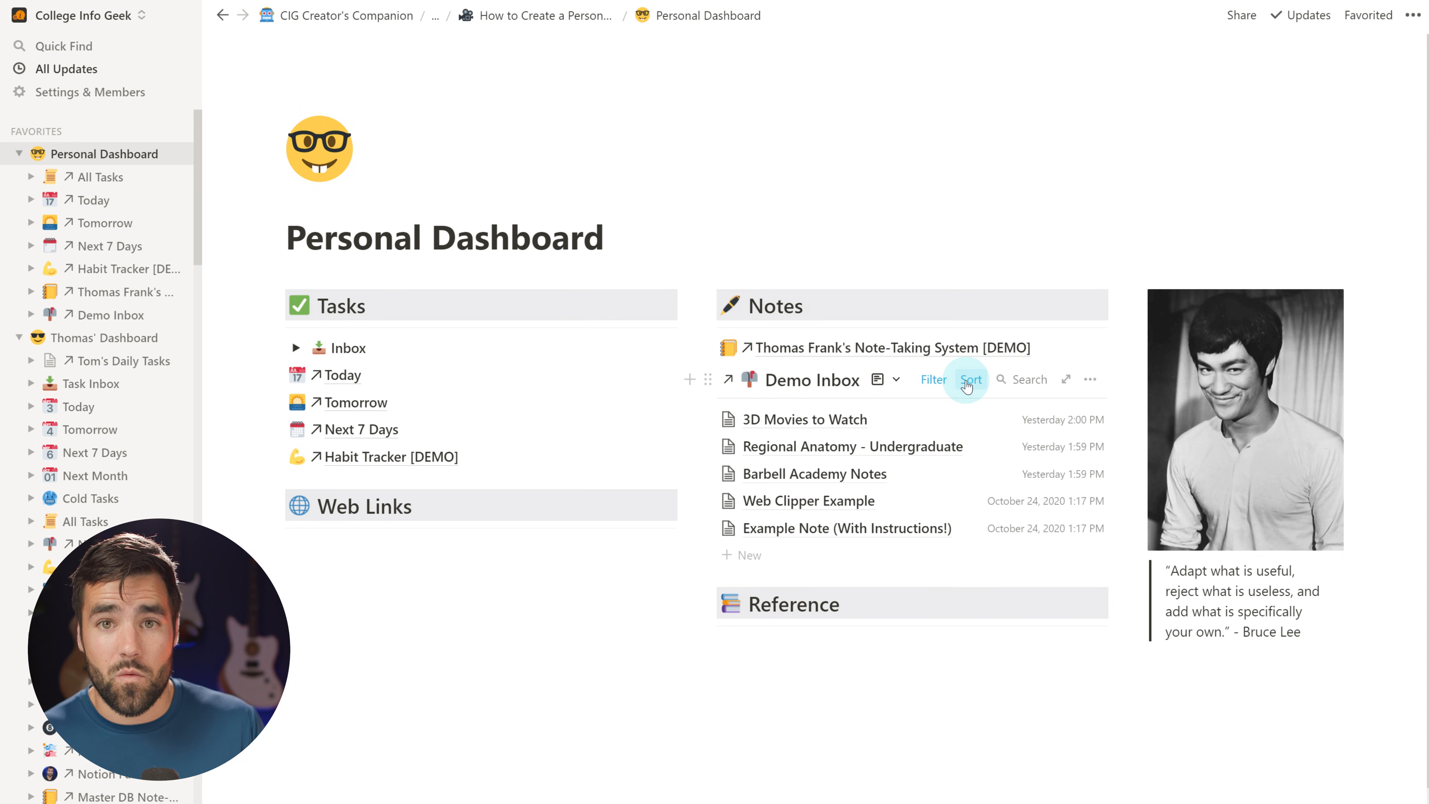
Delete the dummy and Copy of Table view views, leaving only the list view
{"action": "left_click", "coordinate": [884, 379]}
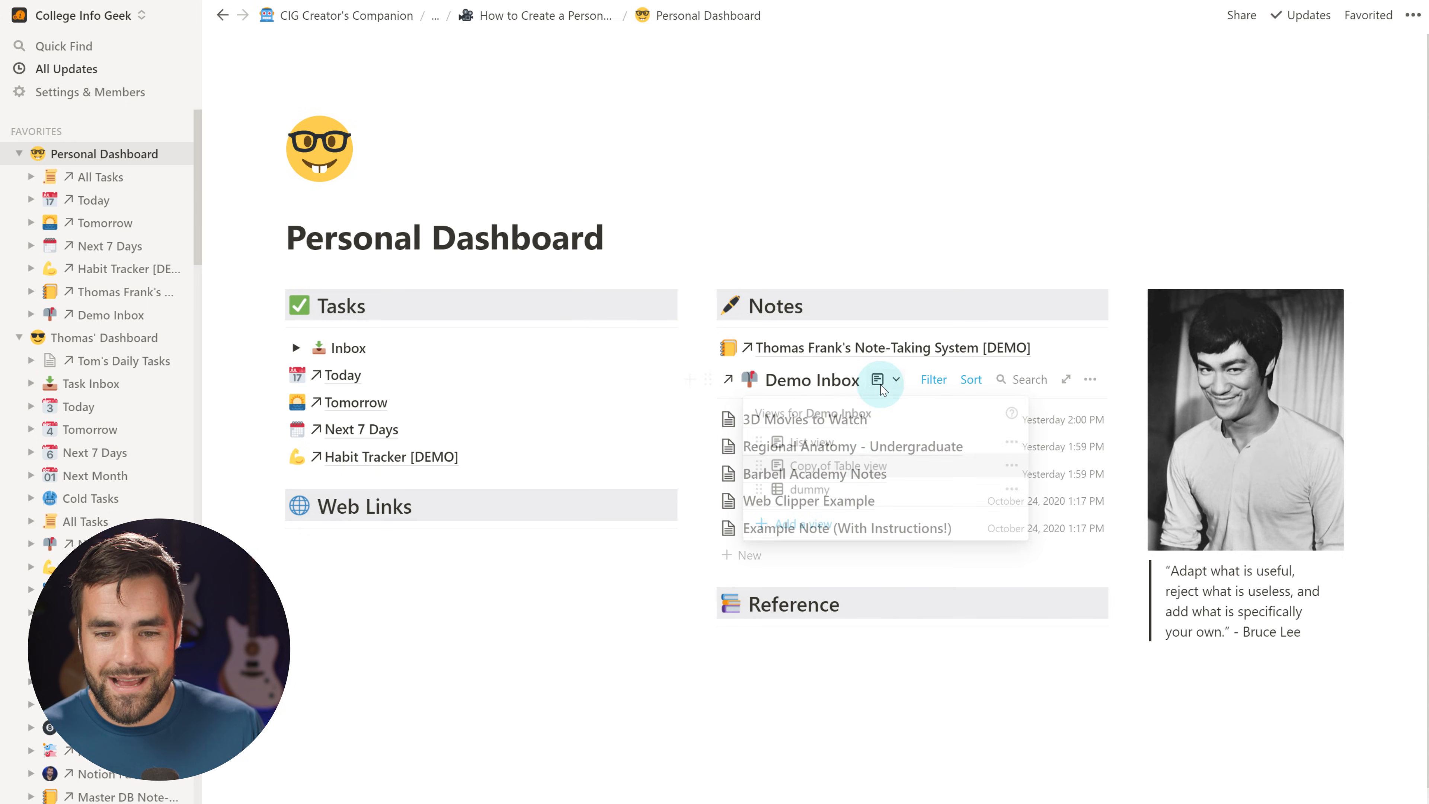
{"action": "left_click", "coordinate": [1014, 490]}
{"action": "left_click", "coordinate": [951, 463]}
{"action": "key", "text": "Return"}
{"action": "left_click", "coordinate": [894, 380]}
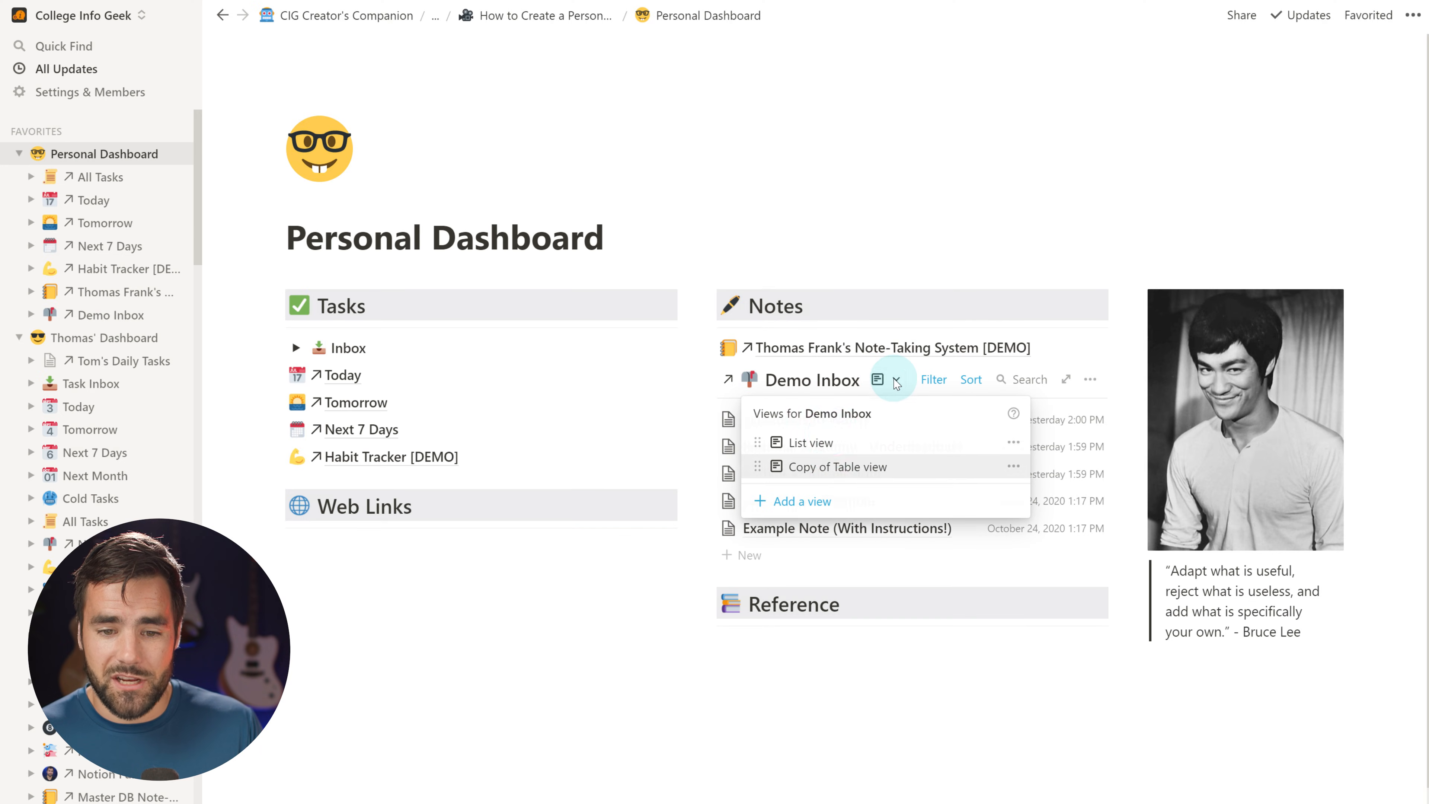
{"action": "left_click", "coordinate": [1014, 466]}
{"action": "left_click", "coordinate": [959, 453]}
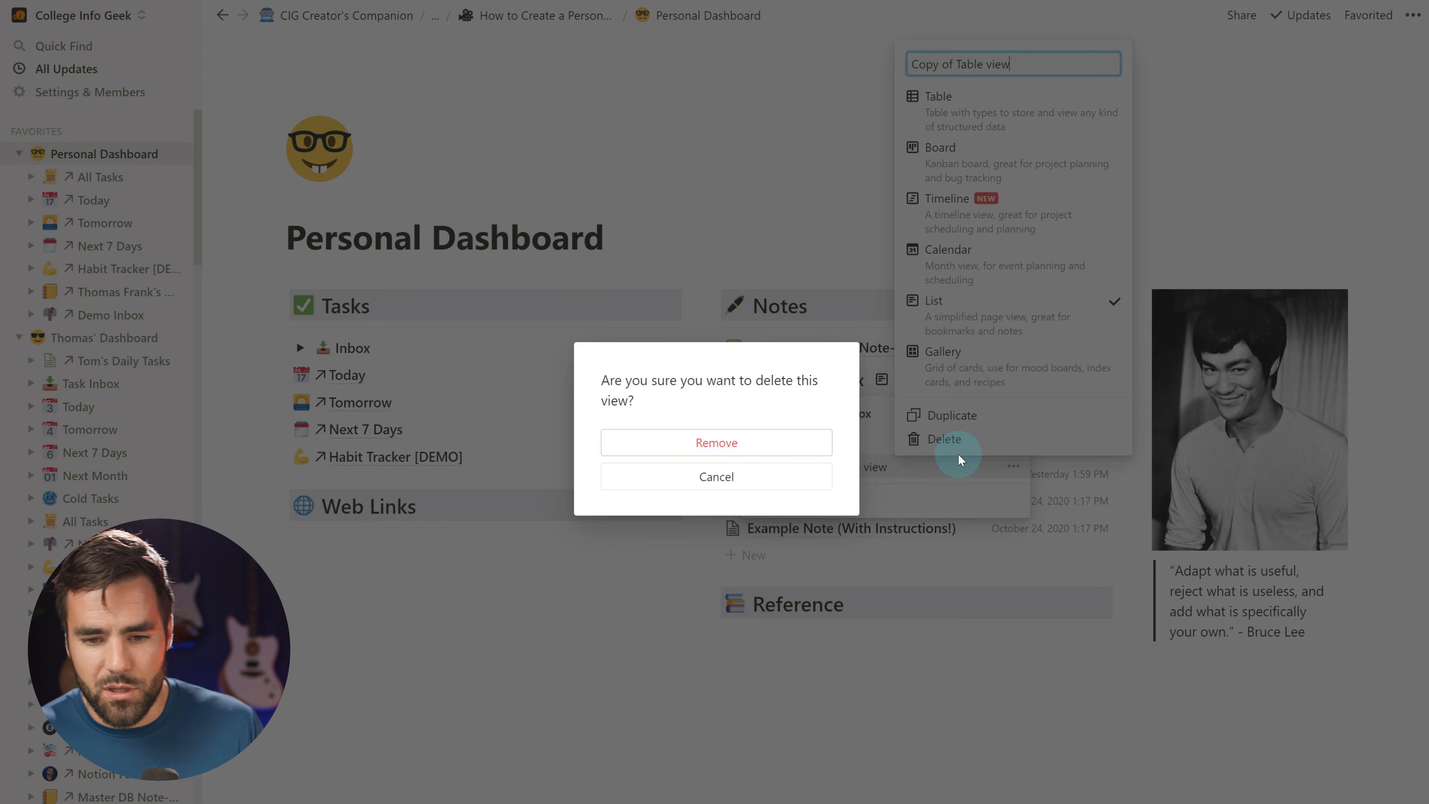
{"action": "left_click", "coordinate": [718, 443]}
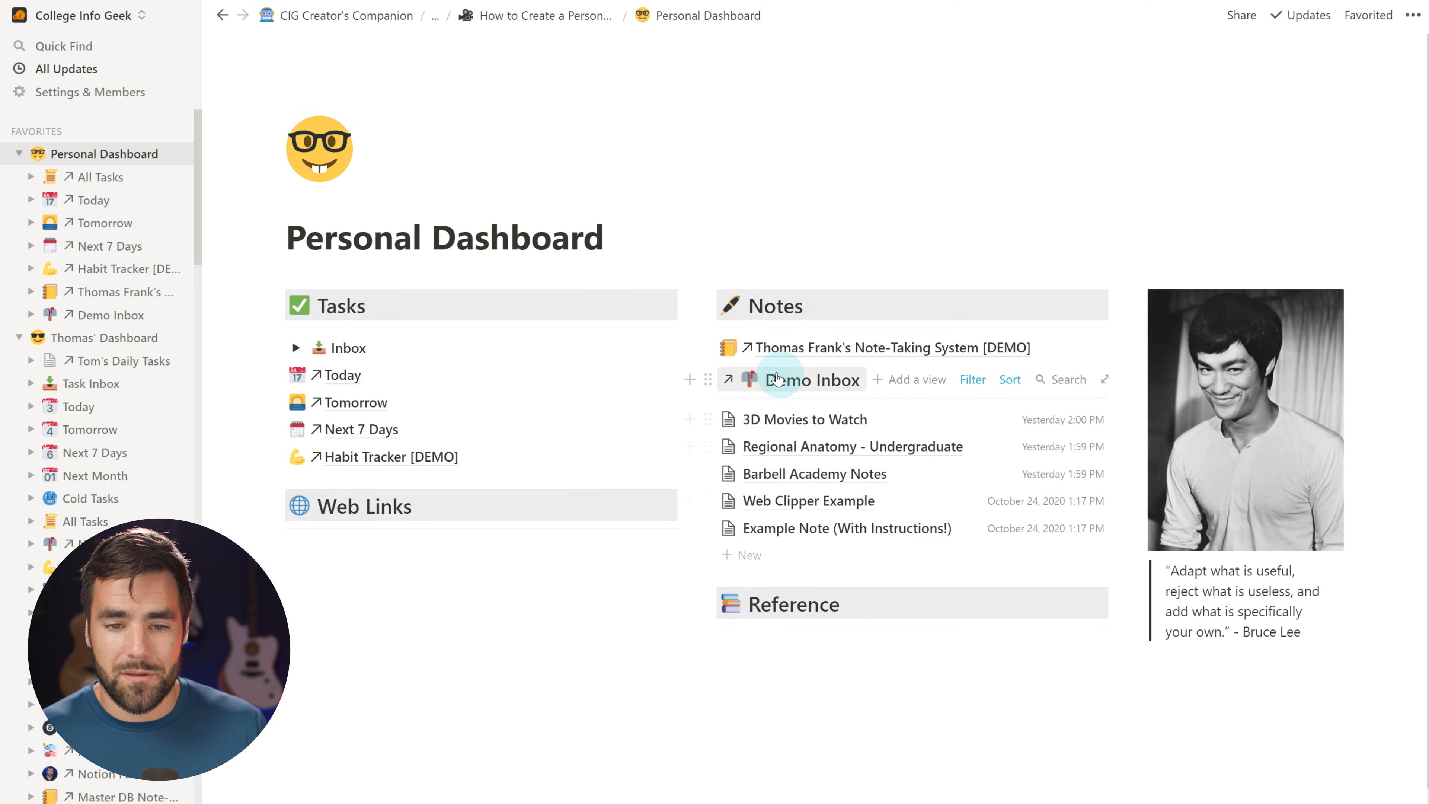
{"action": "left_click", "coordinate": [834, 355]}
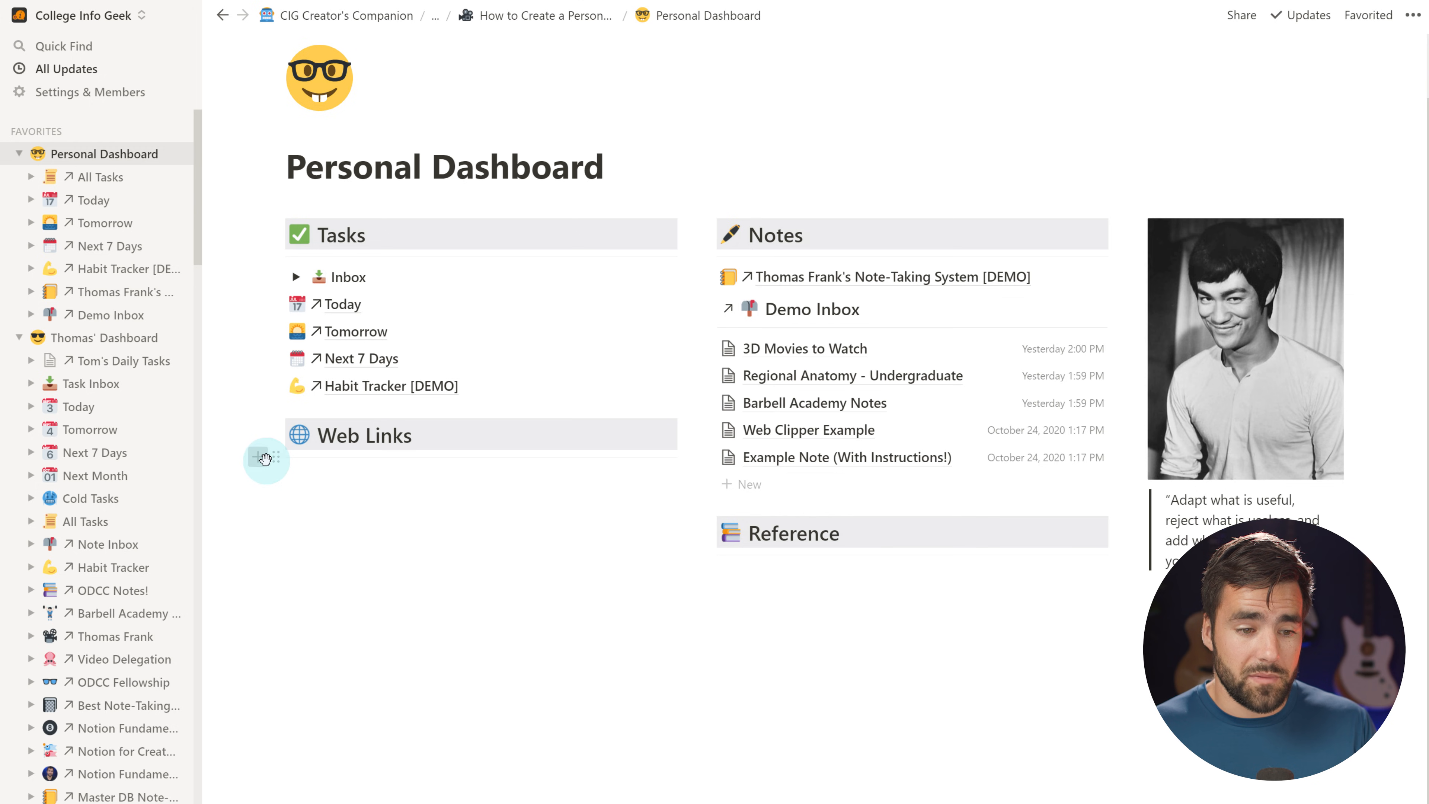
{"action": "left_click", "coordinate": [266, 459]}
{"action": "key", "text": "Escape"}
{"action": "type", "text": "https://thomasjfrank.com"}
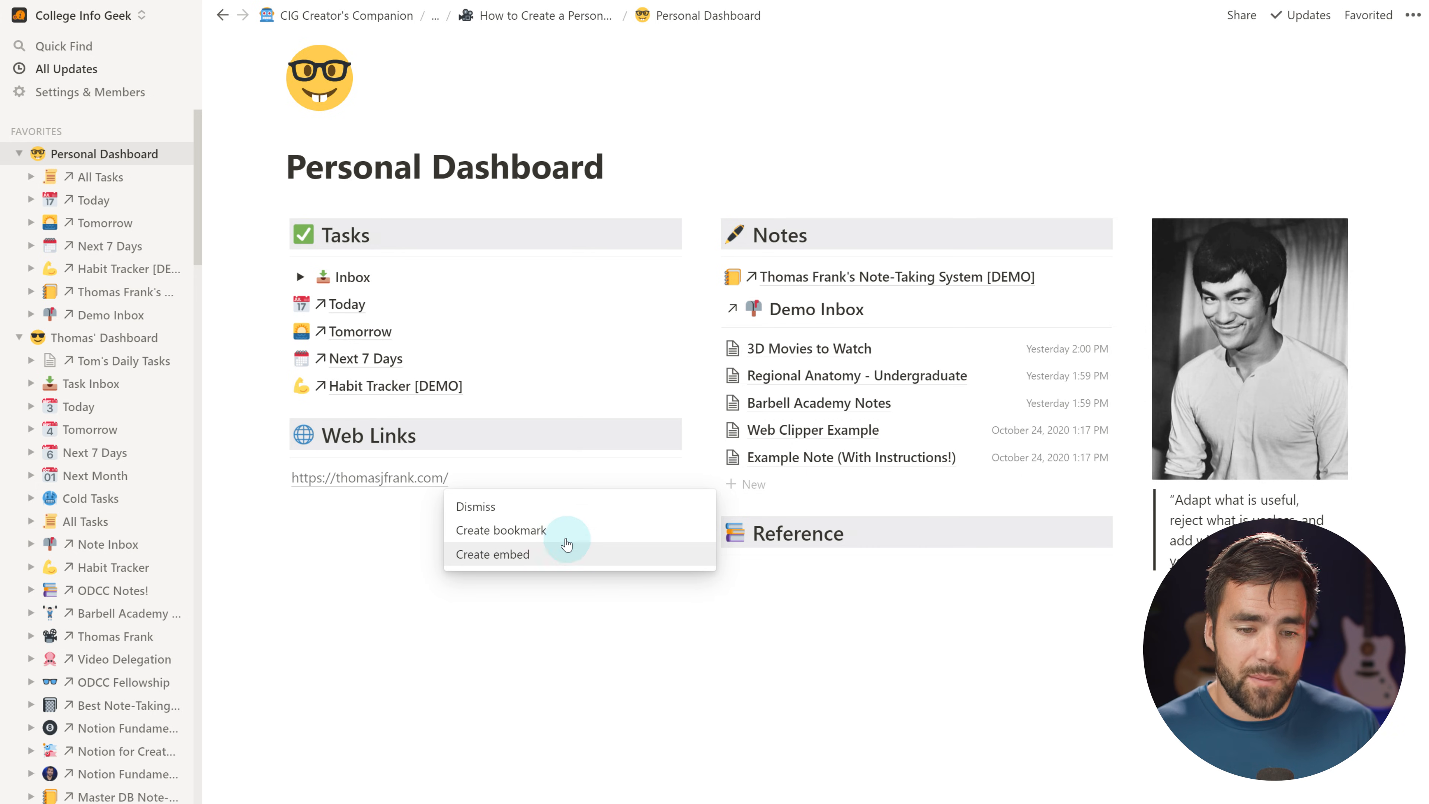
{"action": "left_click", "coordinate": [563, 536]}
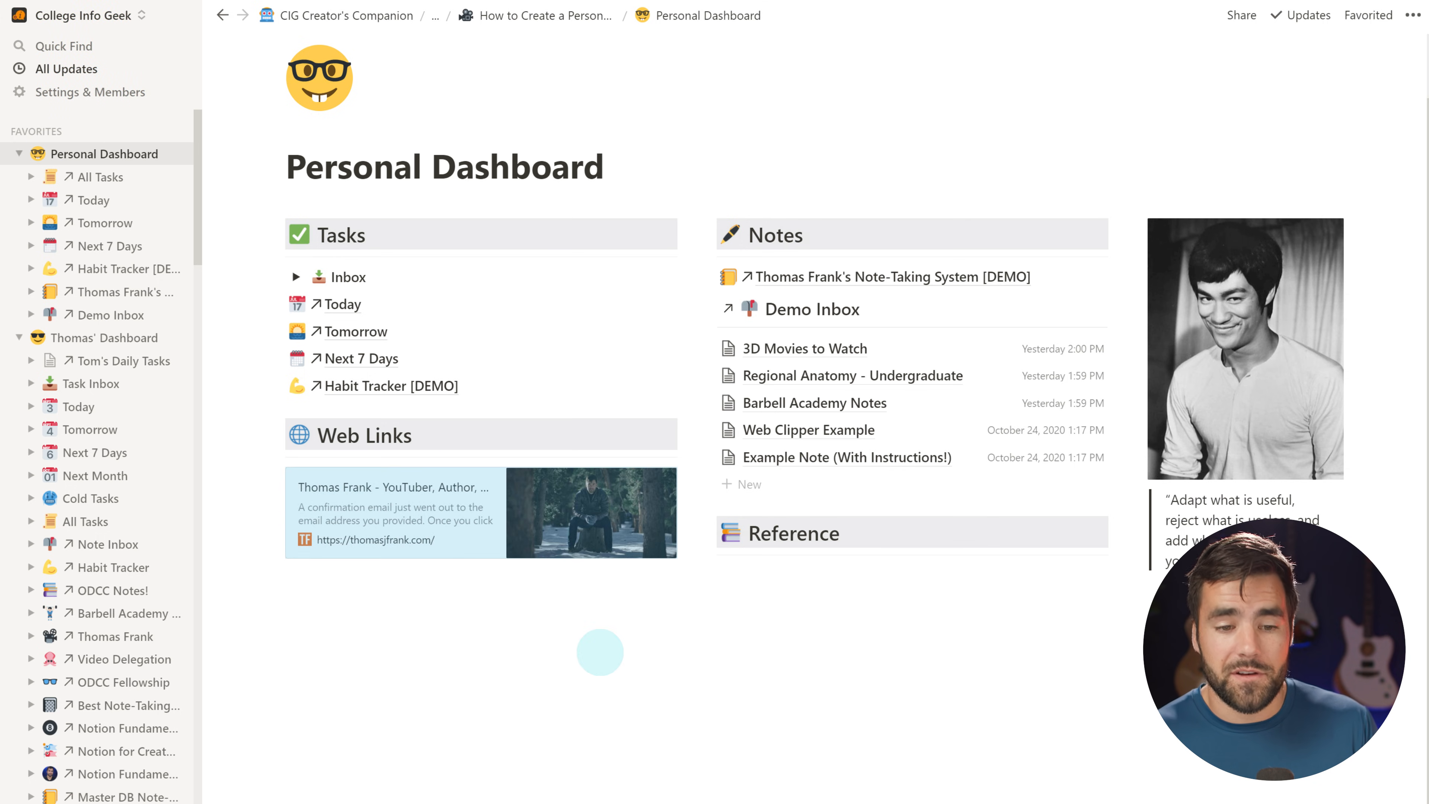
{"action": "left_click", "coordinate": [497, 586]}
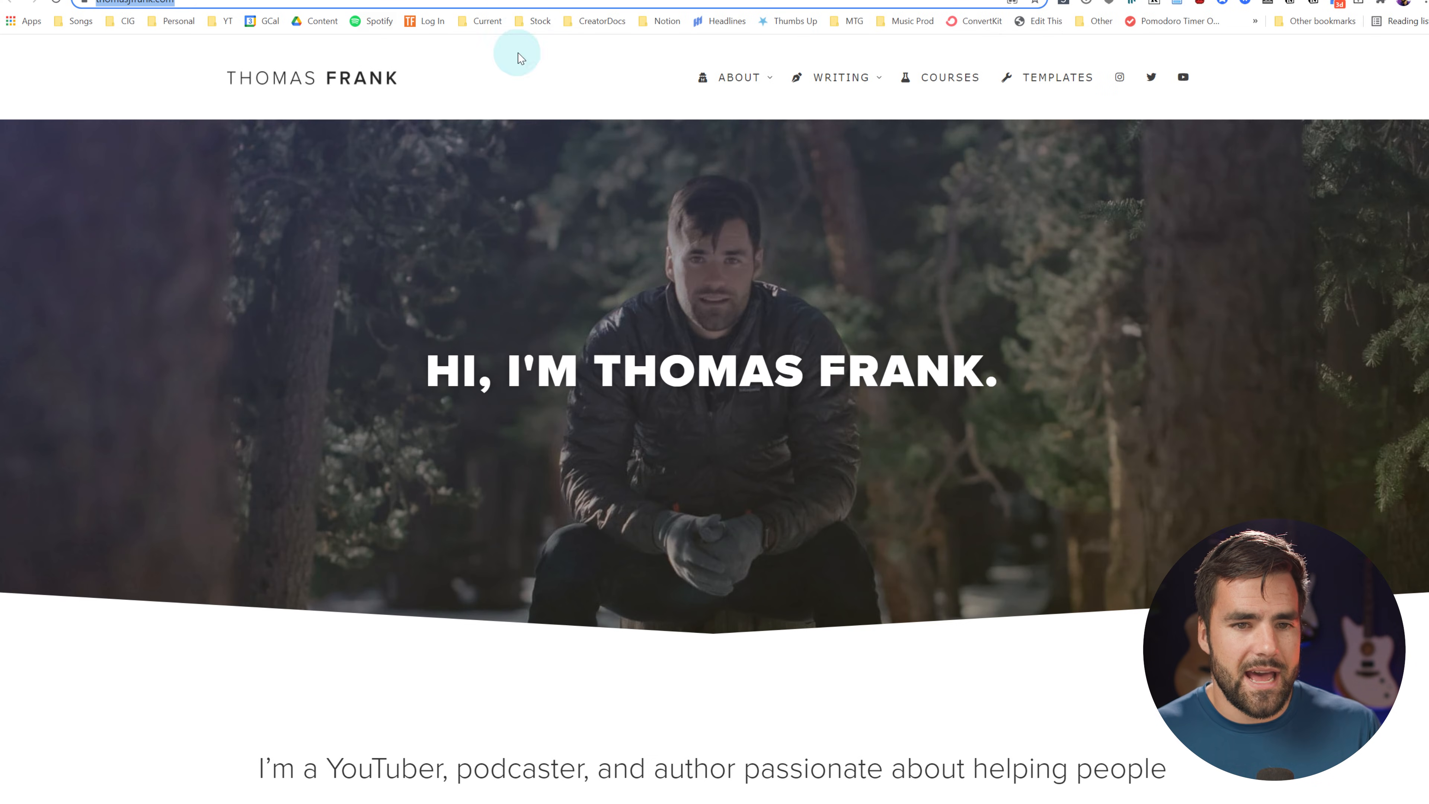
Load community.thomasjfrank.com in Chrome, copy its address, and switch back to Notion
{"action": "left_click", "coordinate": [112, 3]}
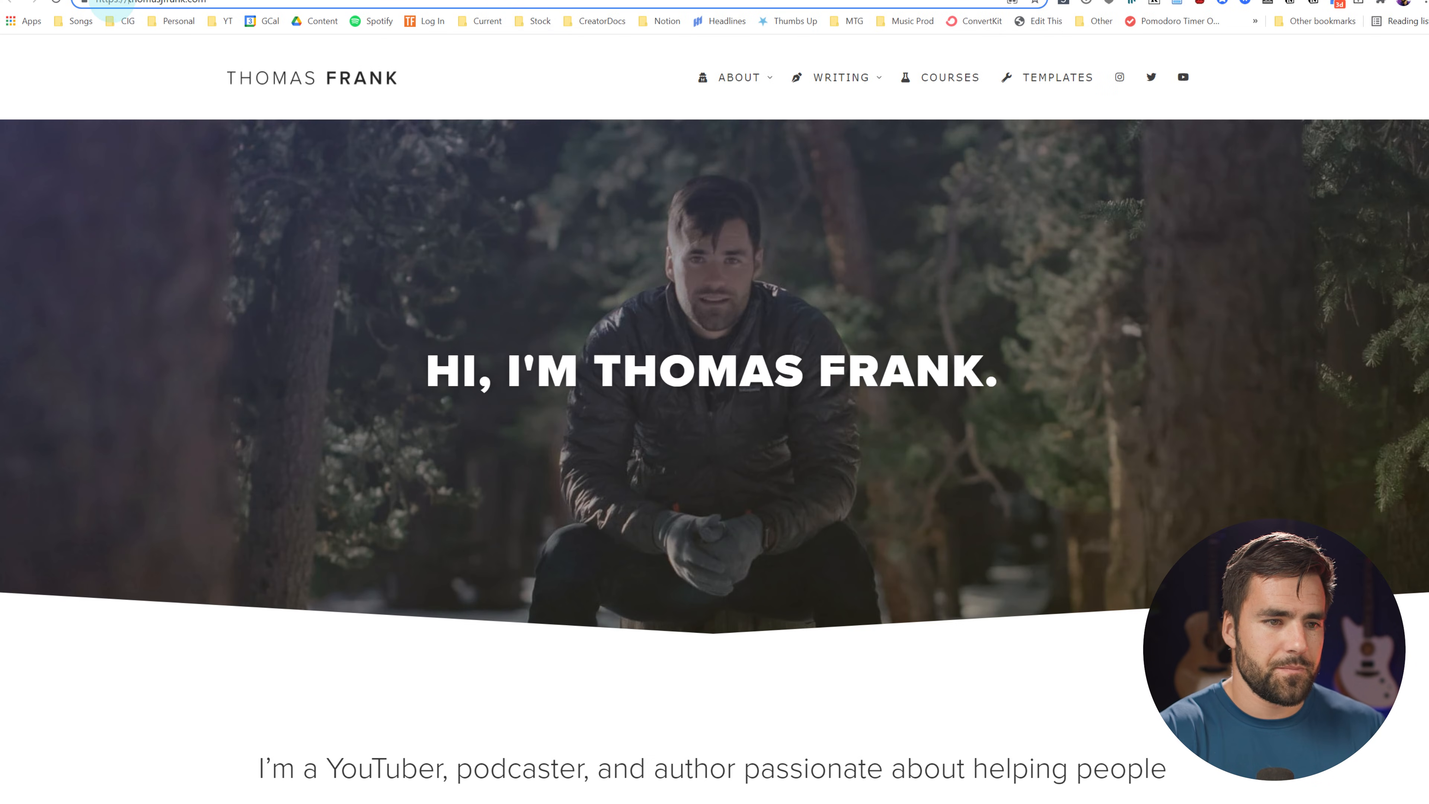
{"action": "type", "text": "c"}
{"action": "type", "text": "ommunity."}
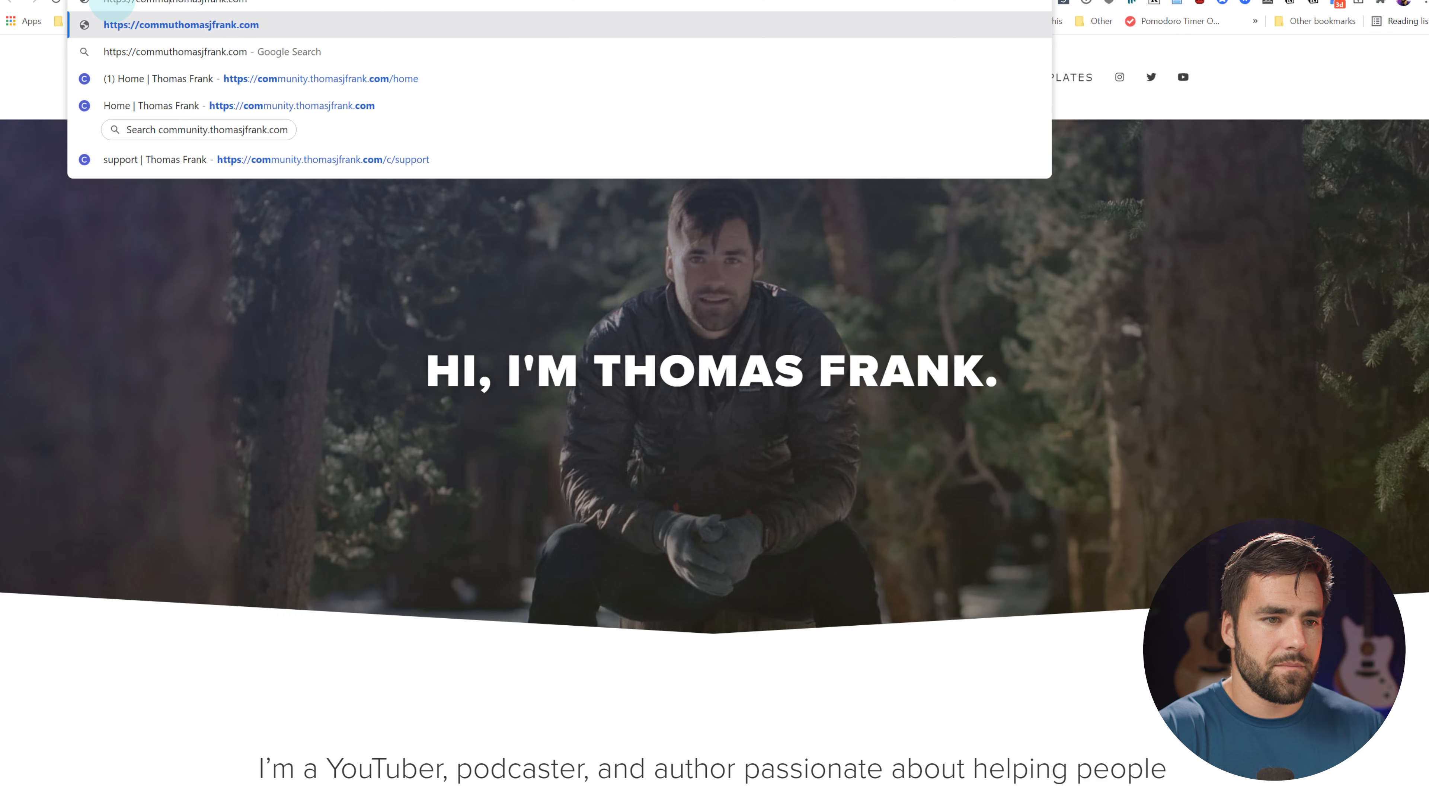
{"action": "left_click_drag", "start_coordinate": [290, 1], "coordinate": [25, 1]}
{"action": "key", "text": "ctrl+c"}
{"action": "key", "text": "Return"}
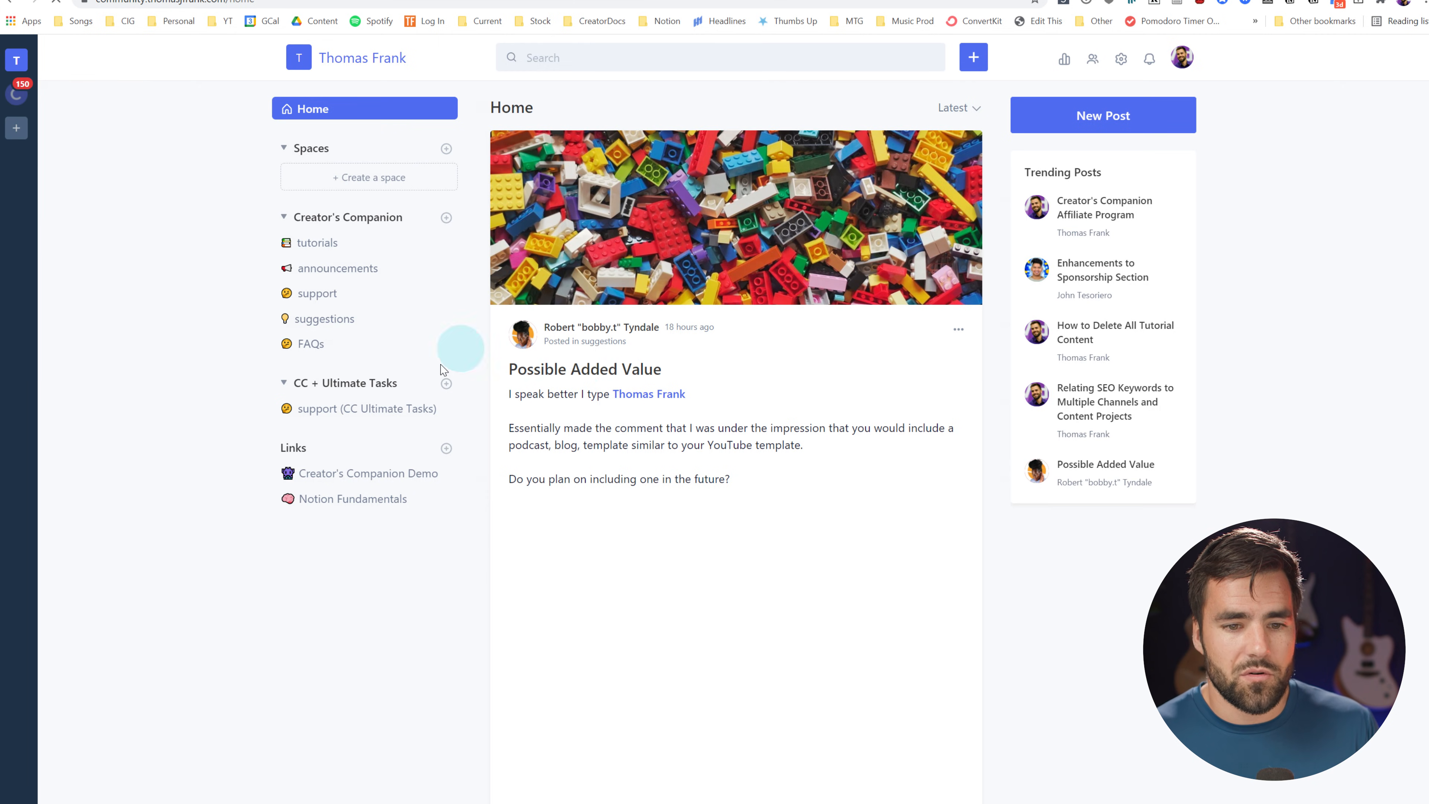
{"action": "key", "text": "alt+Tab"}
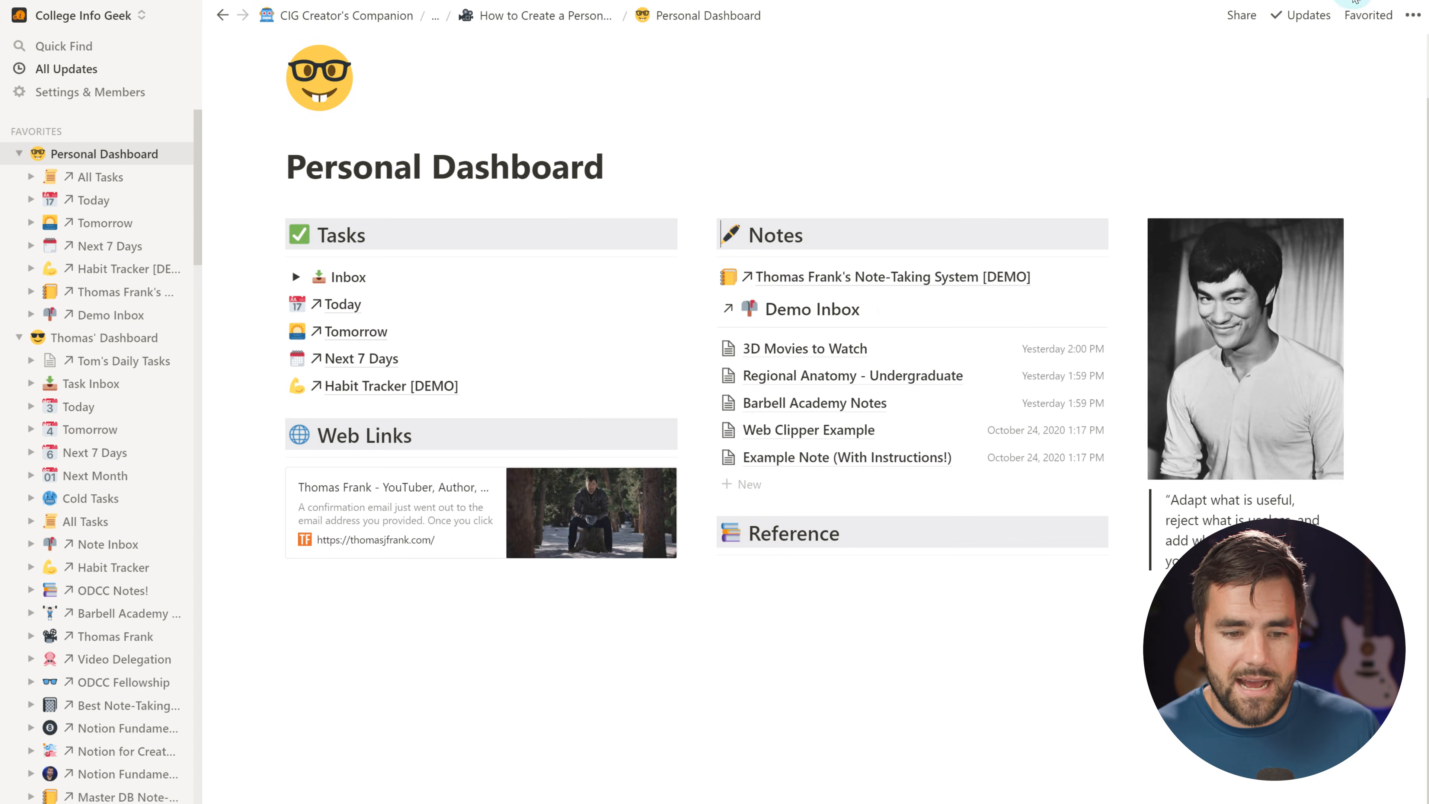
Add a community.thomasjfrank.com bookmark card below the Thomas Frank website bookmark
{"action": "left_click", "coordinate": [265, 479]}
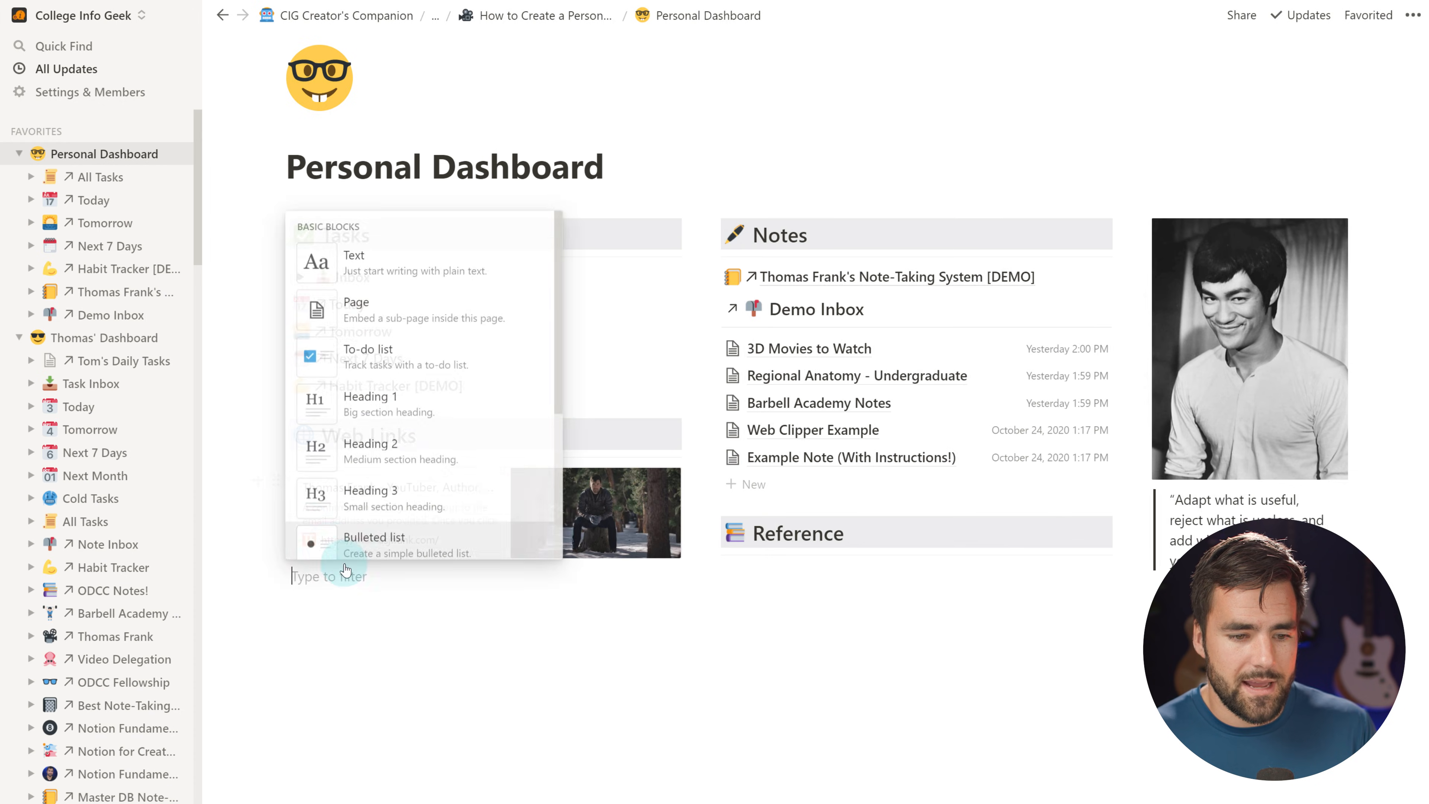
{"action": "key", "text": "ctrl+v"}
{"action": "left_click", "coordinate": [560, 628]}
{"action": "scroll", "coordinate": [554, 592], "scroll_direction": "down", "scroll_amount": 1}
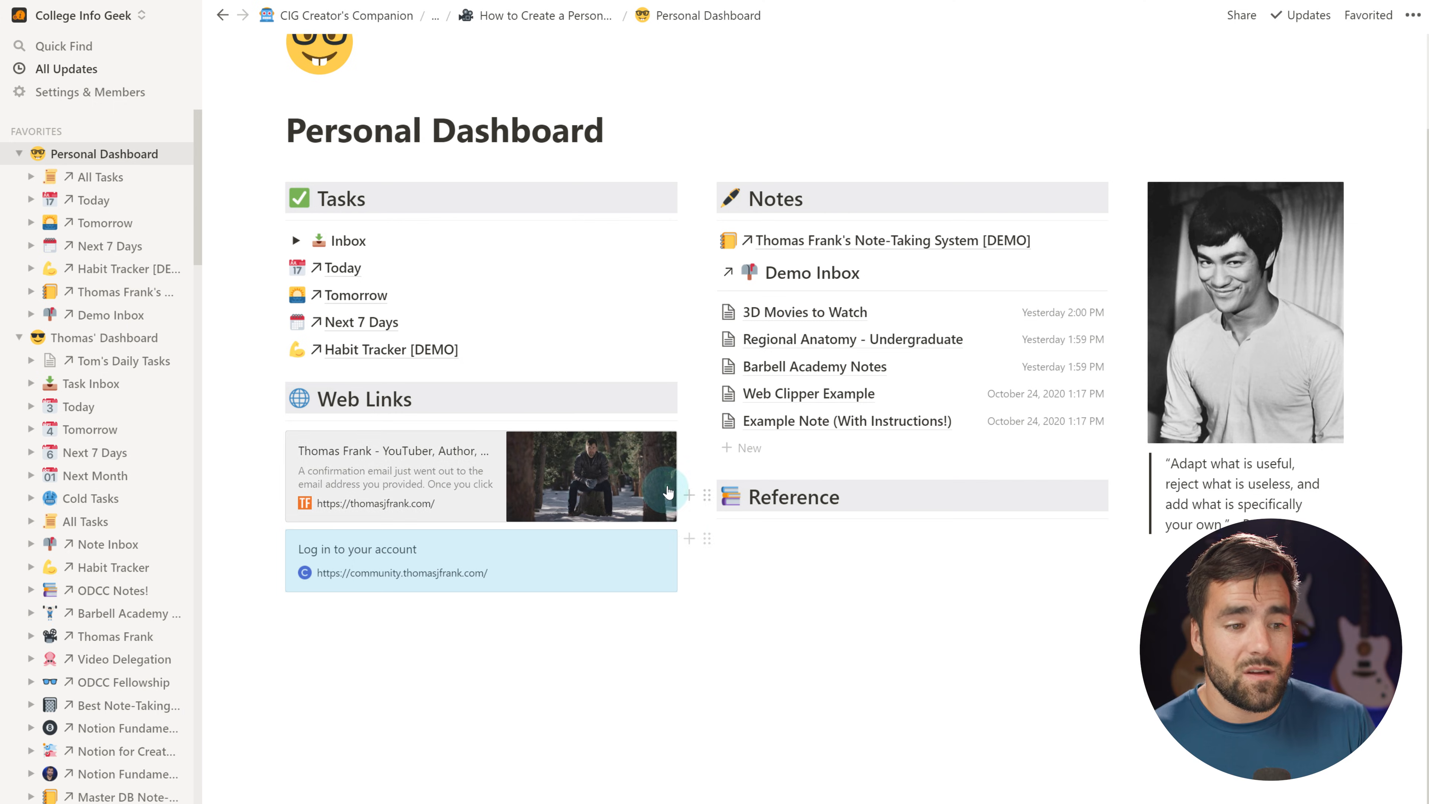
{"action": "scroll", "coordinate": [181, 405], "scroll_direction": "down", "scroll_amount": 4}
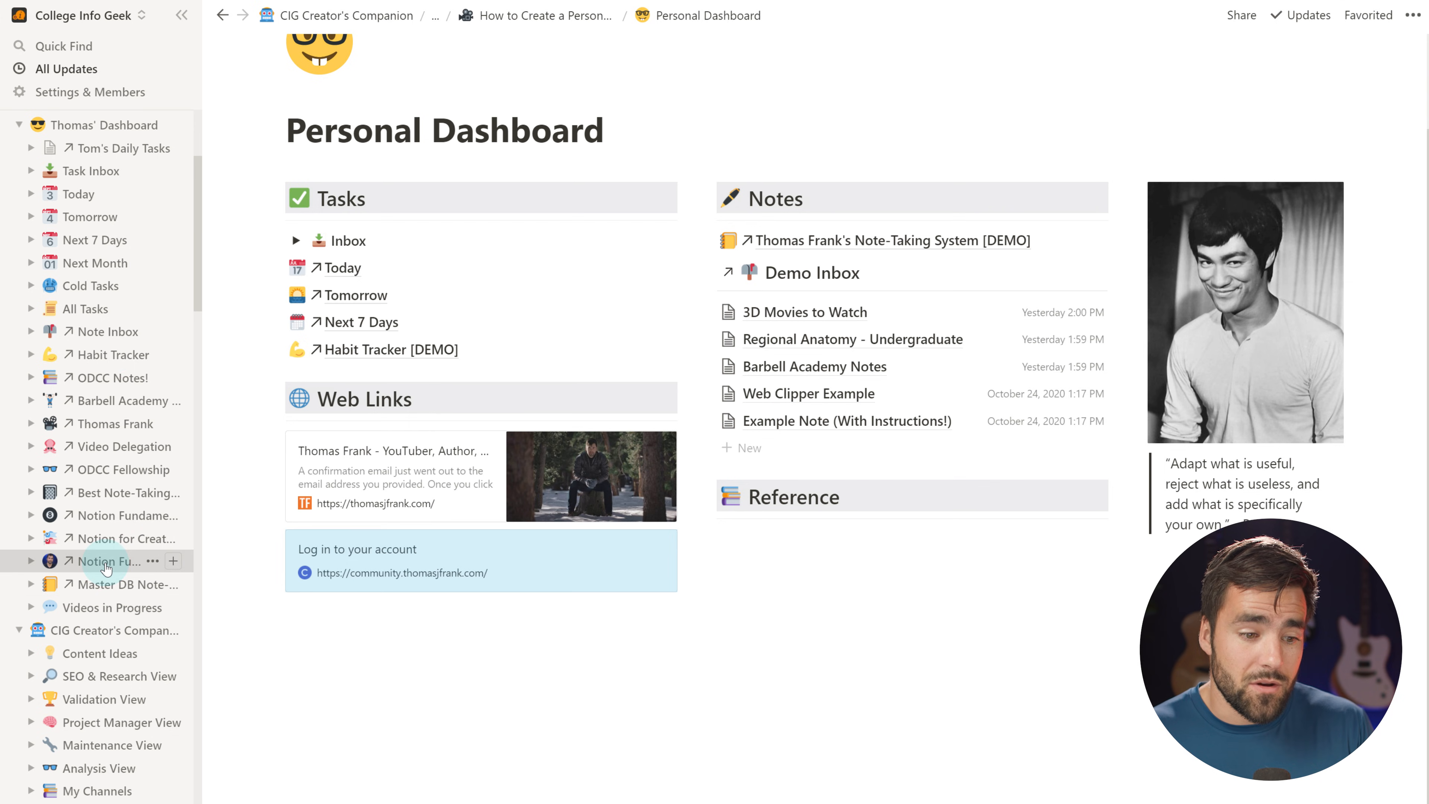
Glance at the Notion Fundamentals page, then return to Personal Dashboard from the sidebar
{"action": "left_click", "coordinate": [105, 563]}
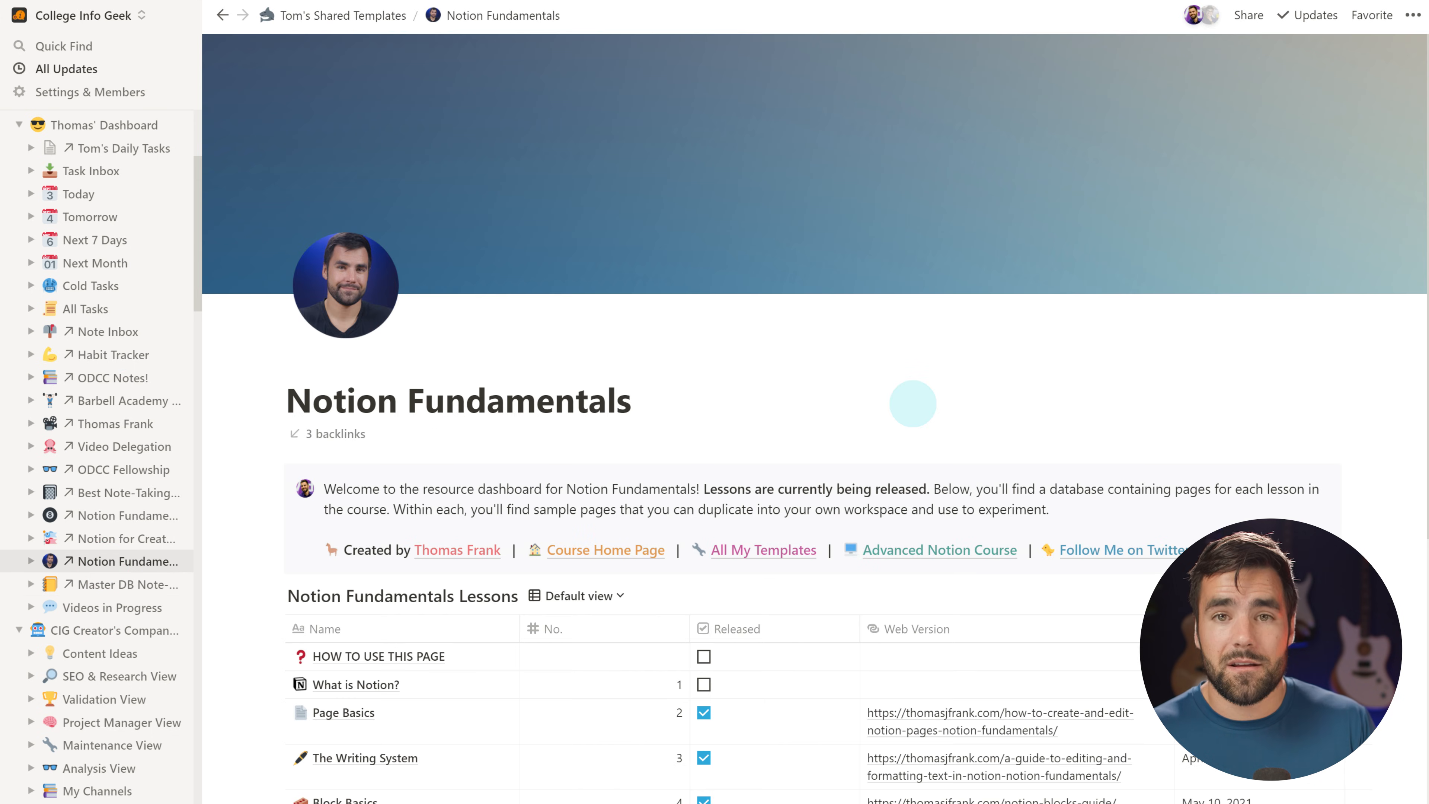
{"action": "scroll", "coordinate": [734, 246], "scroll_direction": "down", "scroll_amount": 4}
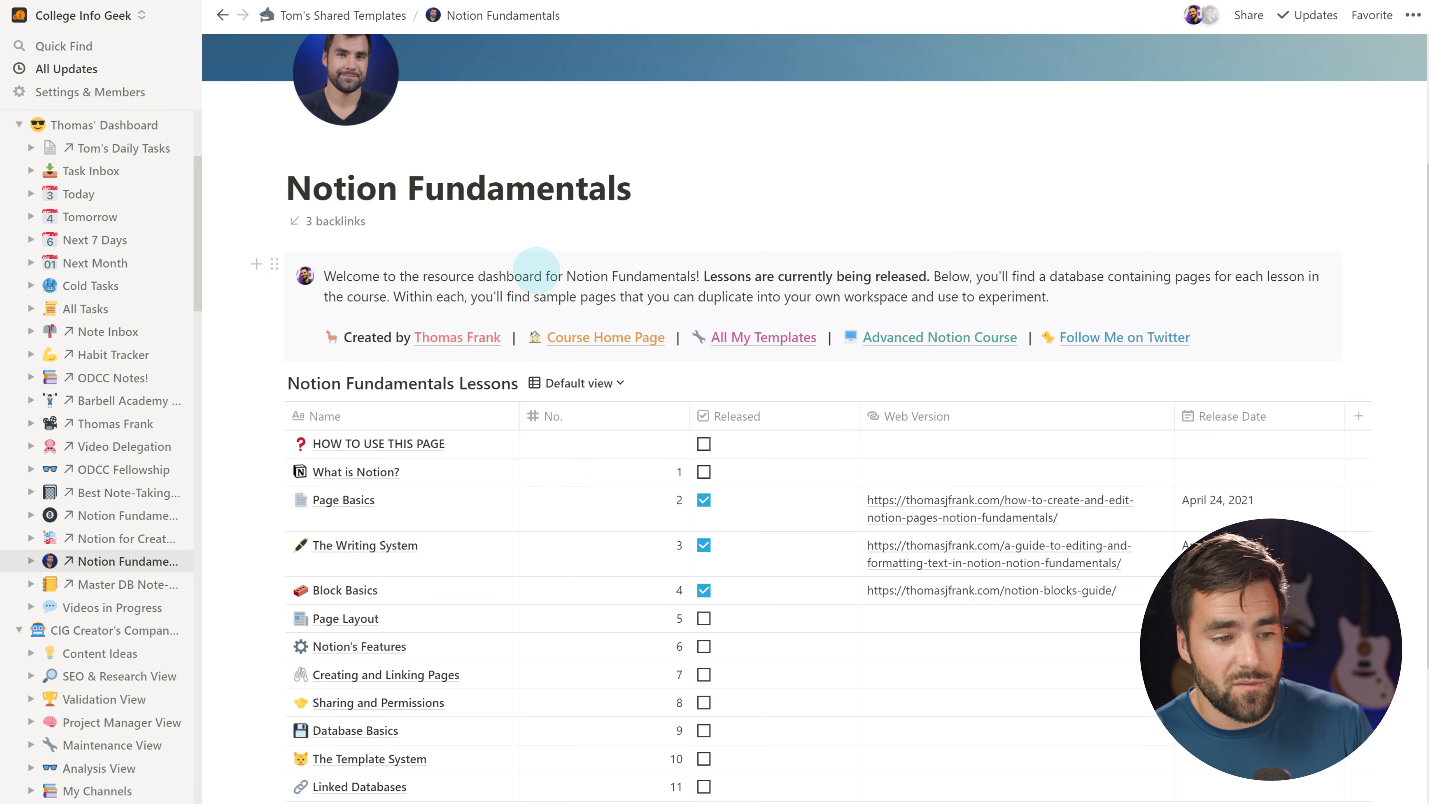
{"action": "scroll", "coordinate": [100, 495], "scroll_direction": "up", "scroll_amount": 4}
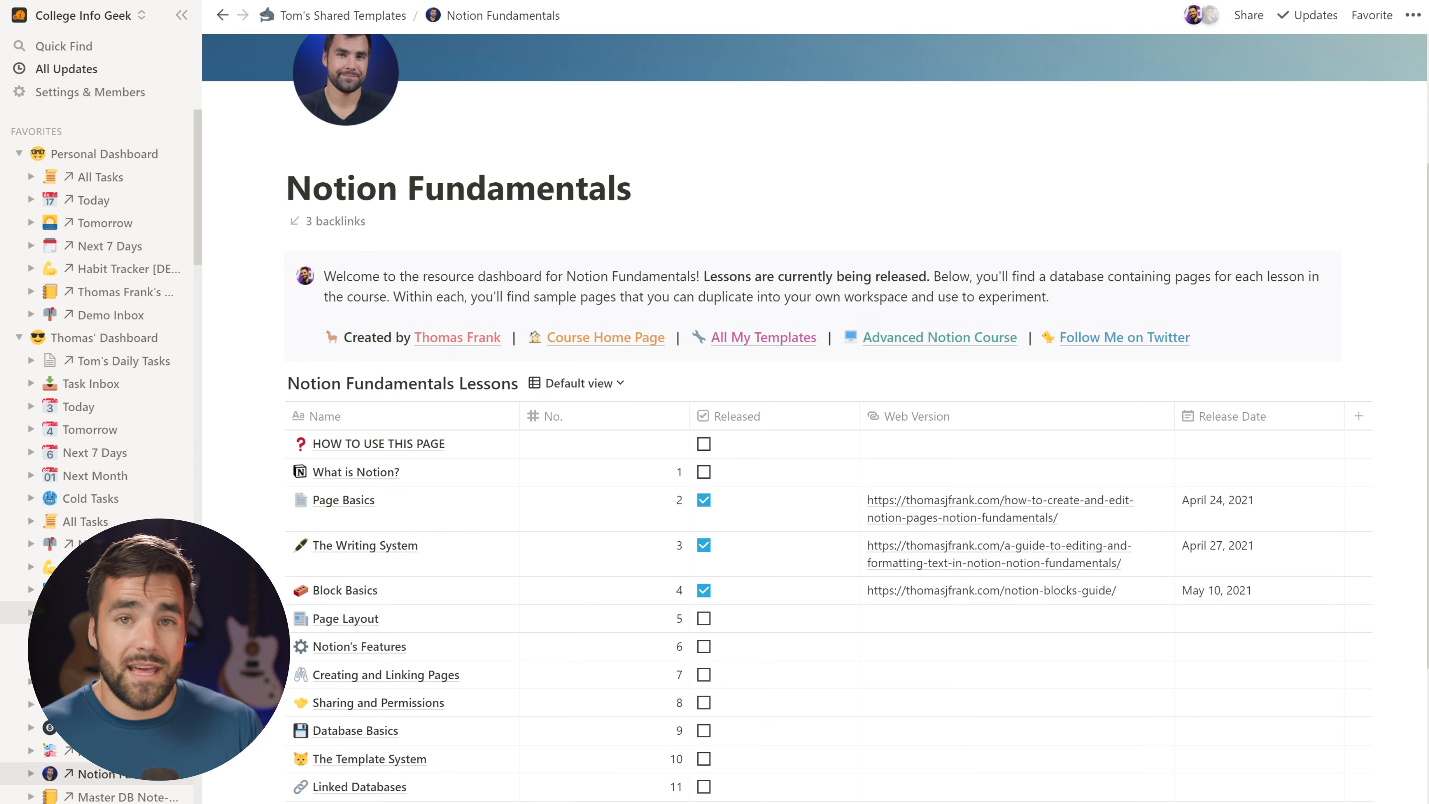
{"action": "left_click", "coordinate": [90, 153]}
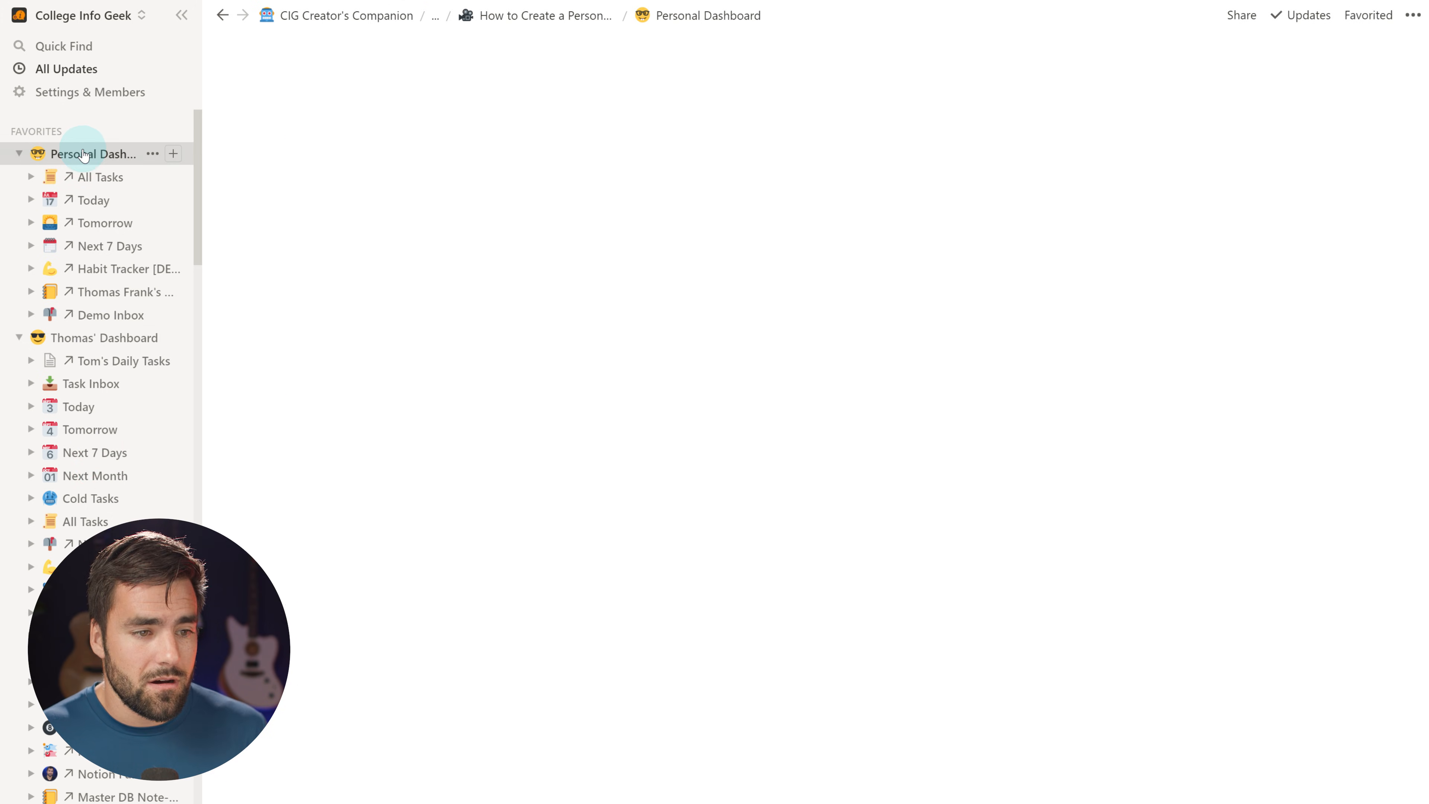
{"action": "scroll", "coordinate": [957, 580], "scroll_direction": "down", "scroll_amount": 2}
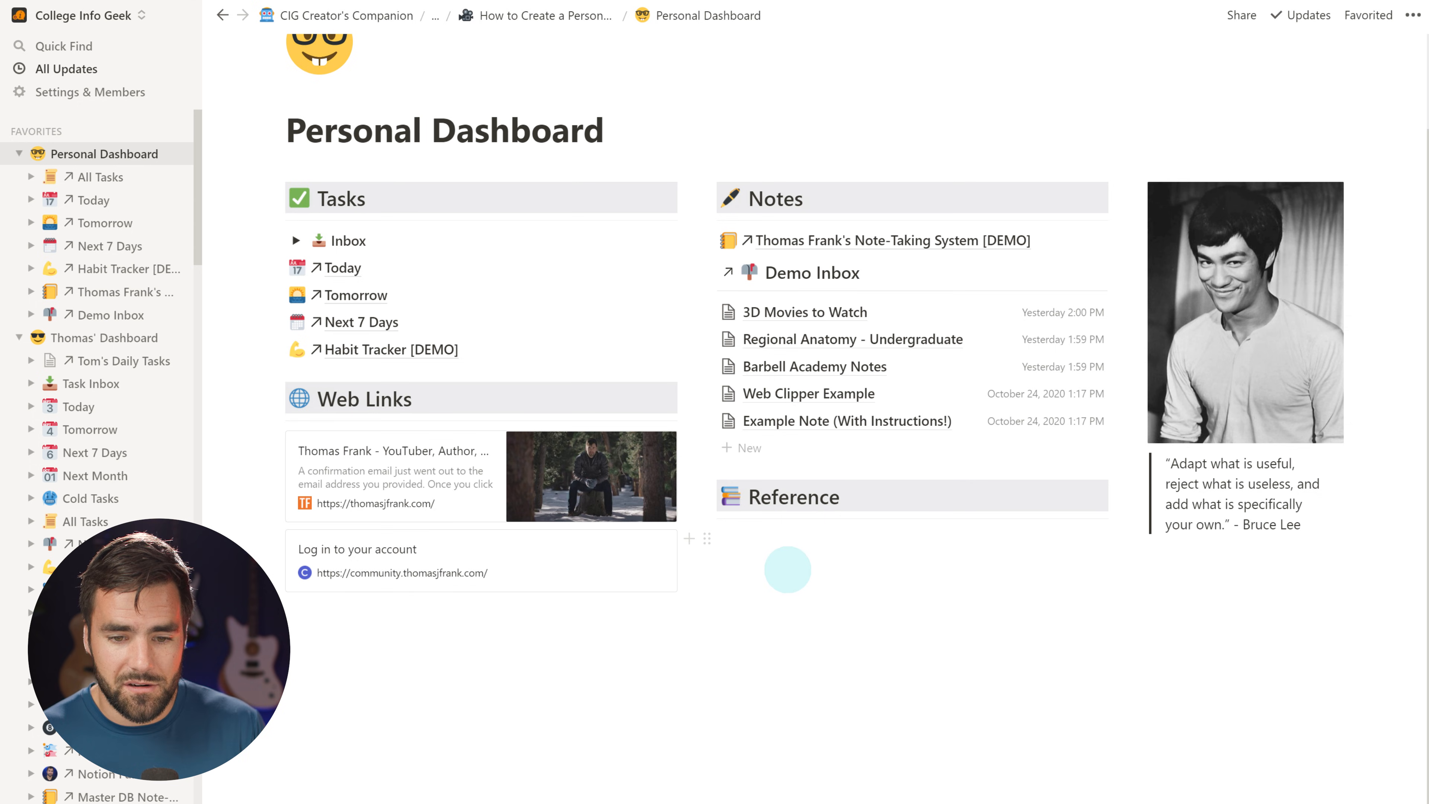
Create a Quotes sub-page under Reference with a fountain pen icon
{"action": "left_click", "coordinate": [744, 540]}
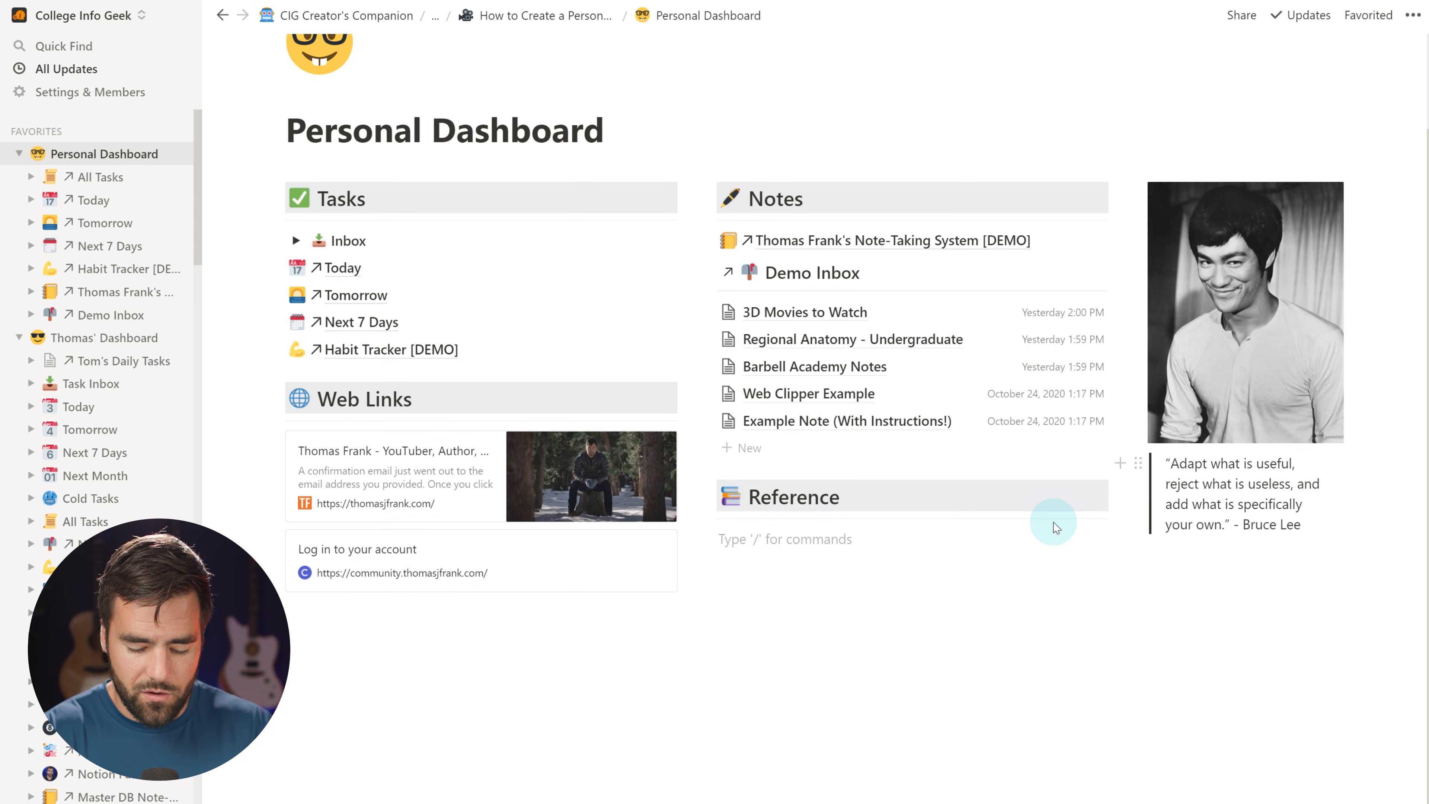
{"action": "type", "text": "/page"}
{"action": "key", "text": "Return"}
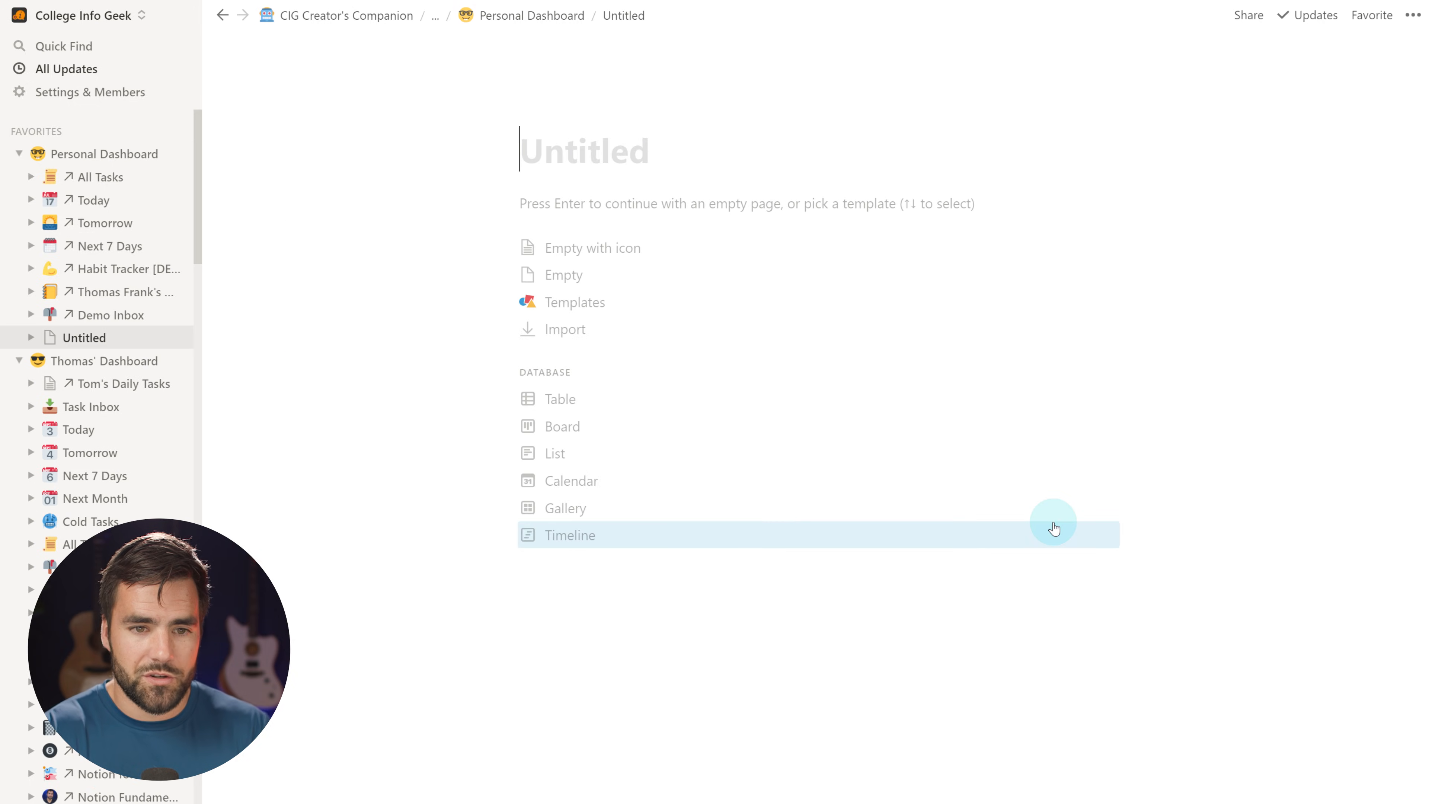
{"action": "type", "text": "Quite"}
{"action": "type", "text": "tes"}
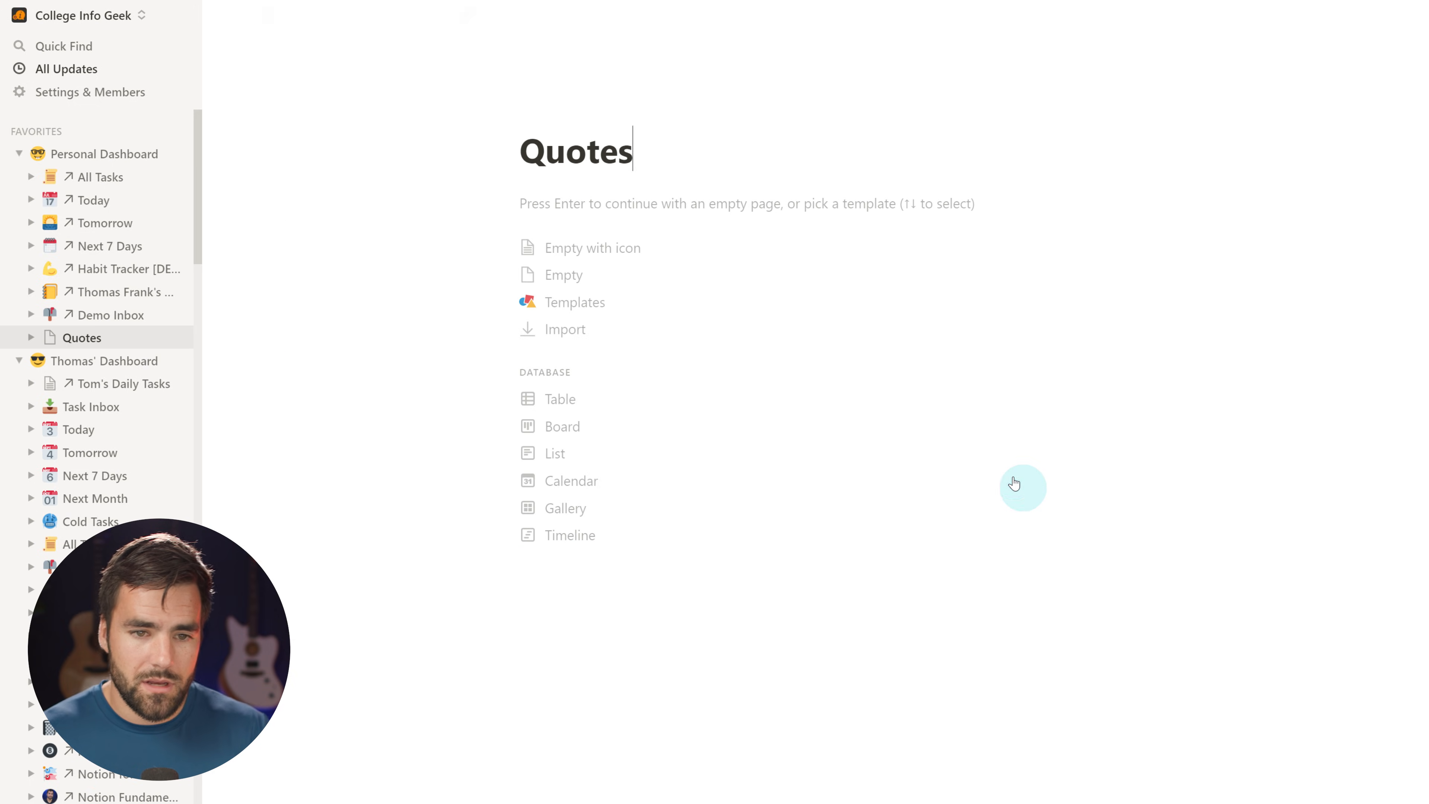
{"action": "left_click", "coordinate": [554, 109]}
{"action": "left_click", "coordinate": [535, 144]}
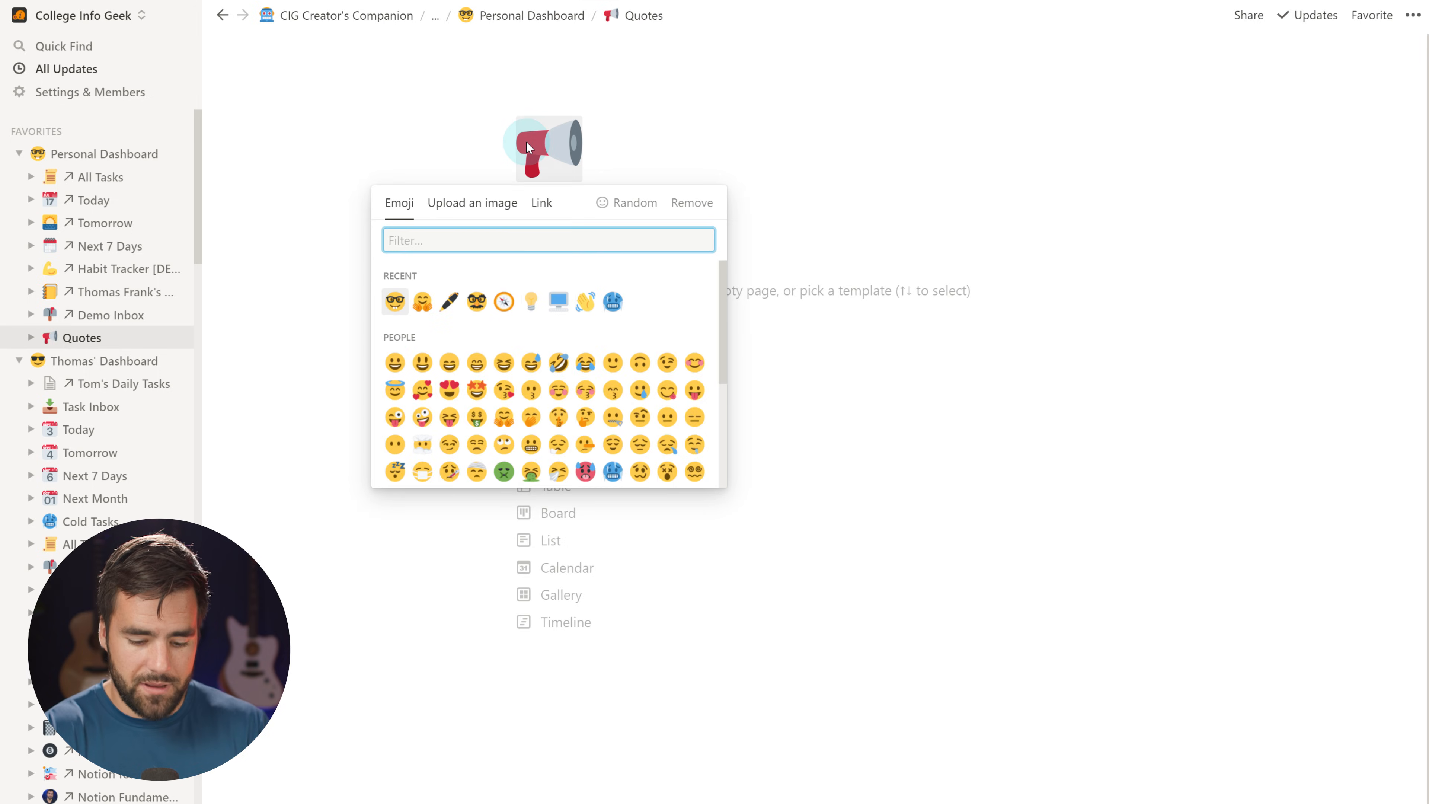
{"action": "type", "text": "pen"}
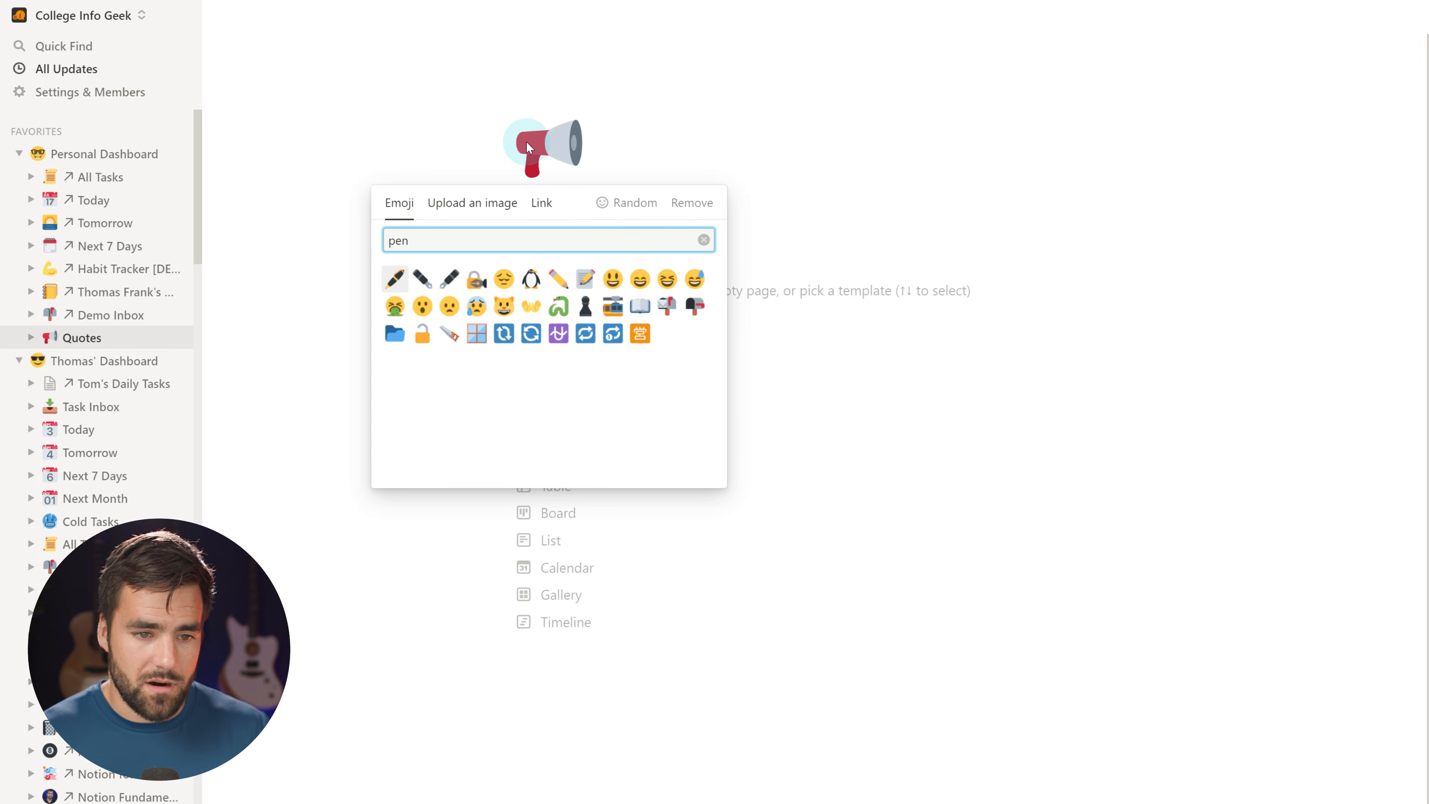
{"action": "left_click", "coordinate": [395, 278]}
Paste the four quotes into the Quotes page, then go back to Personal Dashboard
{"action": "left_click", "coordinate": [748, 300]}
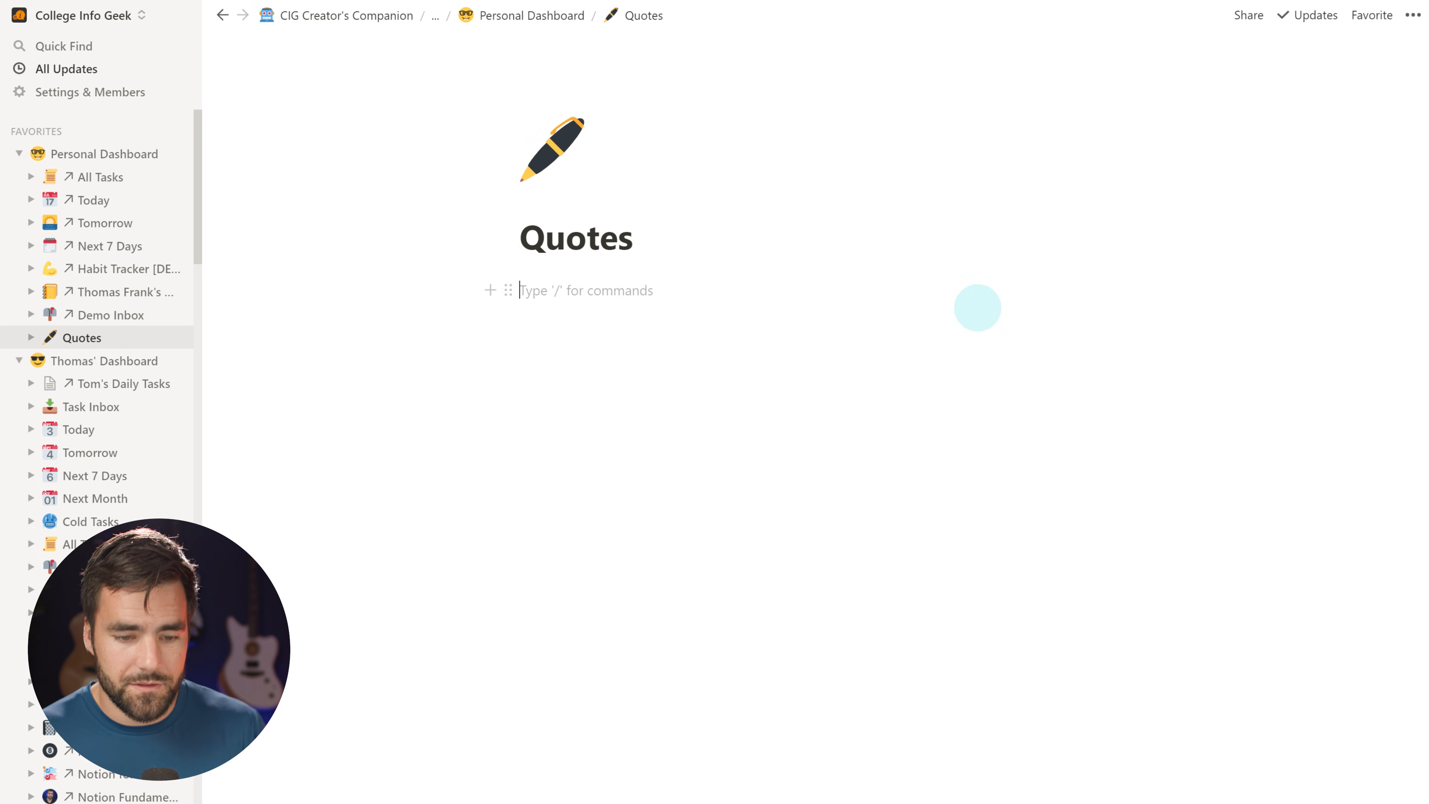
{"action": "key", "text": "ctrl+v"}
{"action": "left_click", "coordinate": [675, 506]}
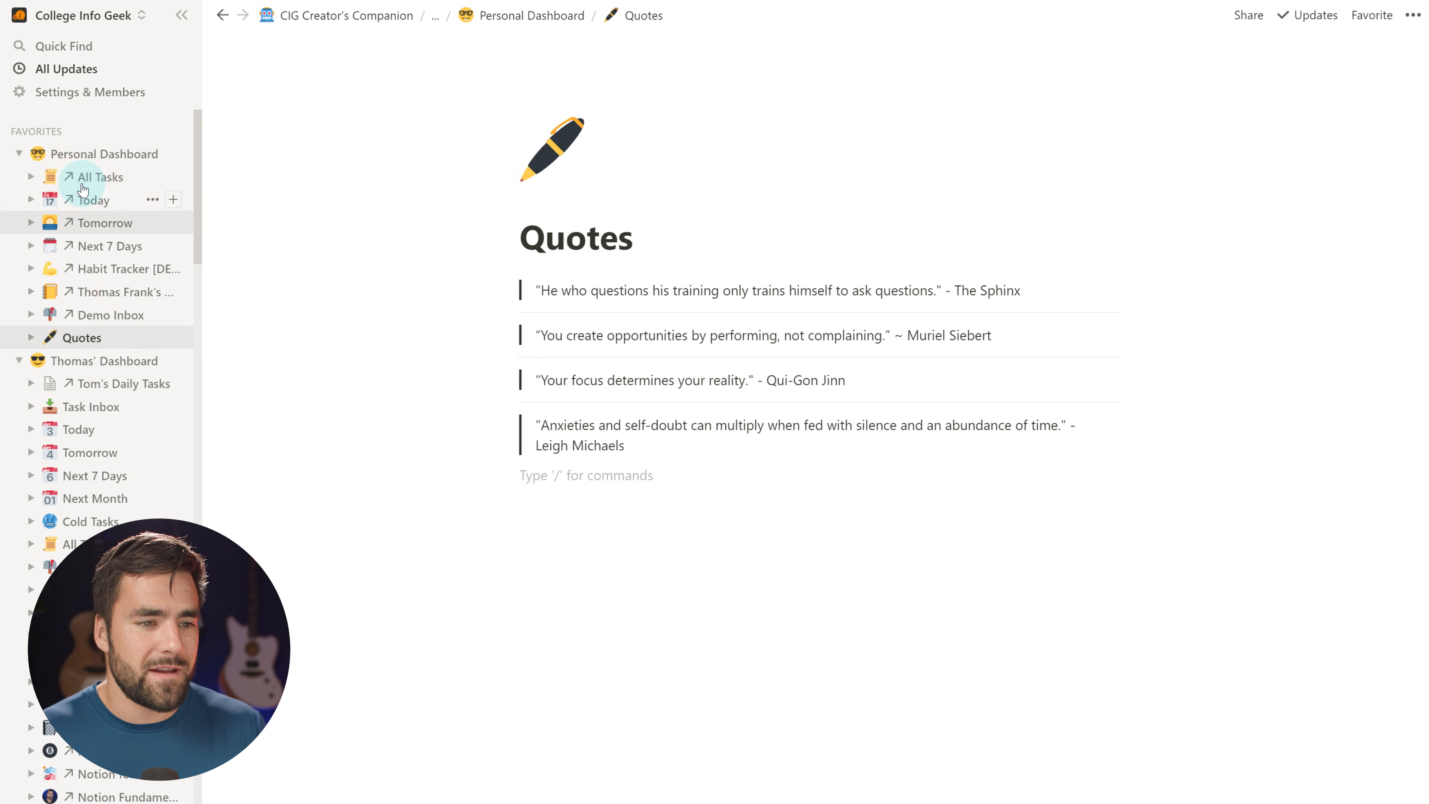
{"action": "left_click", "coordinate": [521, 15]}
{"action": "scroll", "coordinate": [850, 592], "scroll_direction": "down", "scroll_amount": 1}
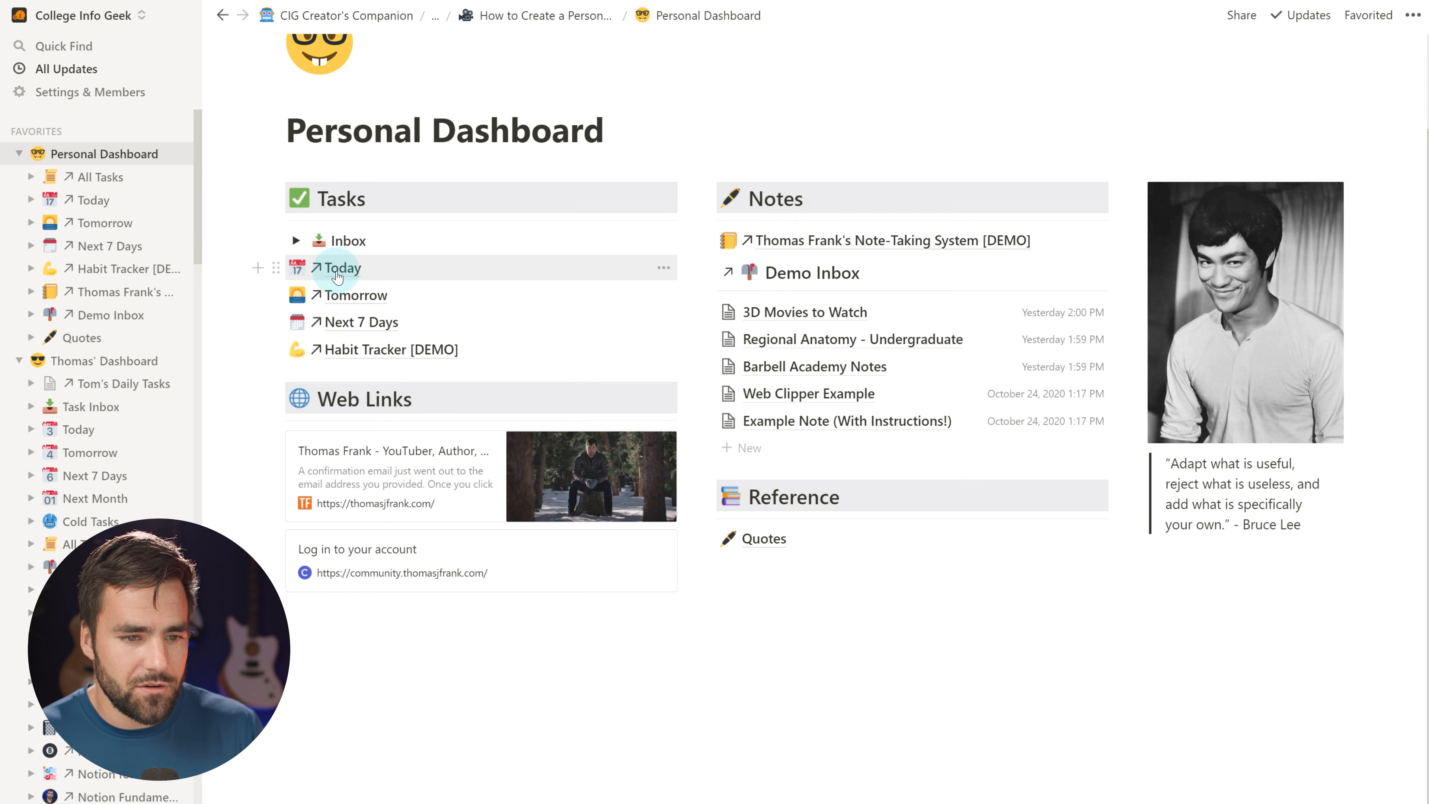
Open the Website Redesign [DEMO PROJECT] page in full and copy its link
{"action": "left_click", "coordinate": [342, 268]}
{"action": "left_click", "coordinate": [549, 15]}
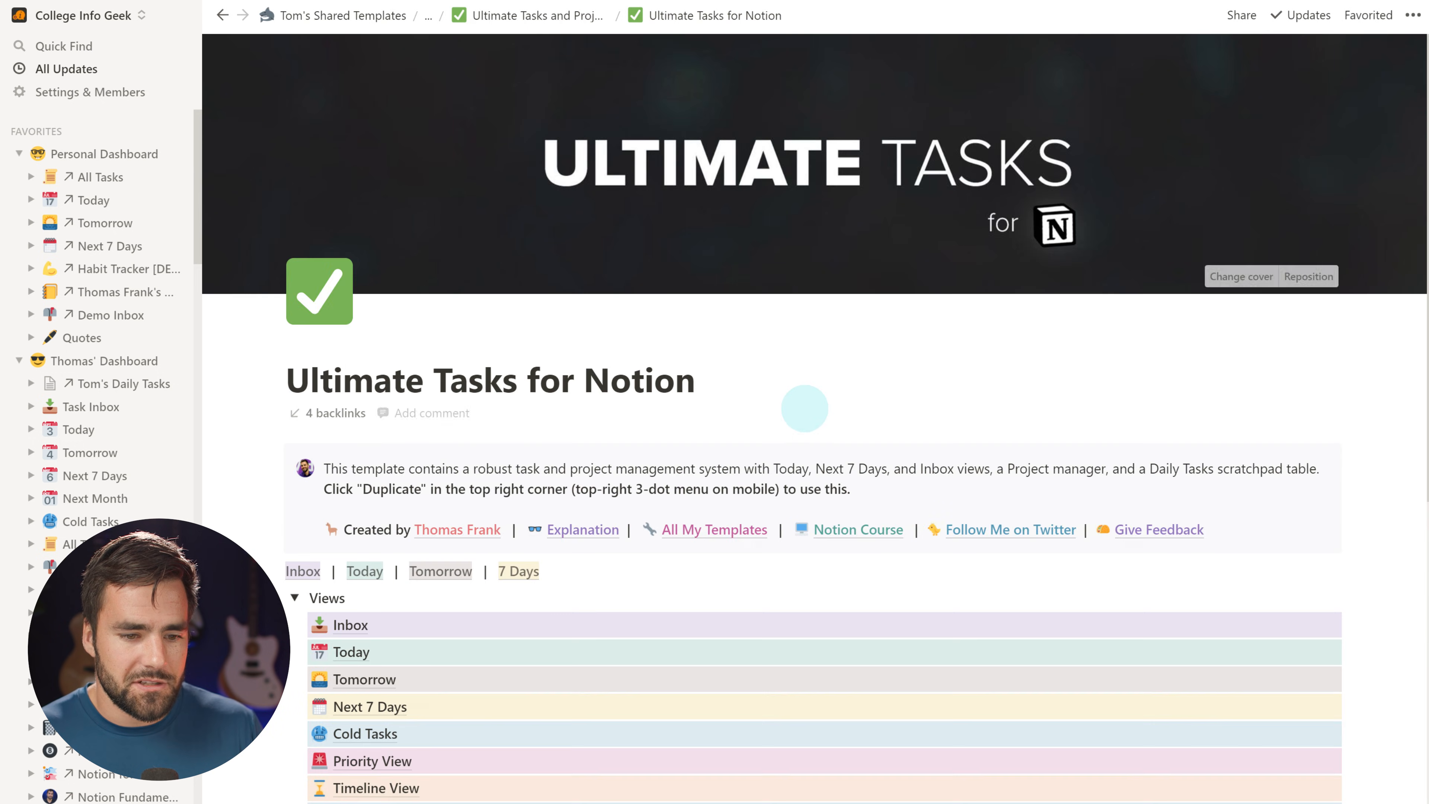
{"action": "scroll", "coordinate": [807, 403], "scroll_direction": "down", "scroll_amount": 8}
{"action": "left_click", "coordinate": [363, 526]}
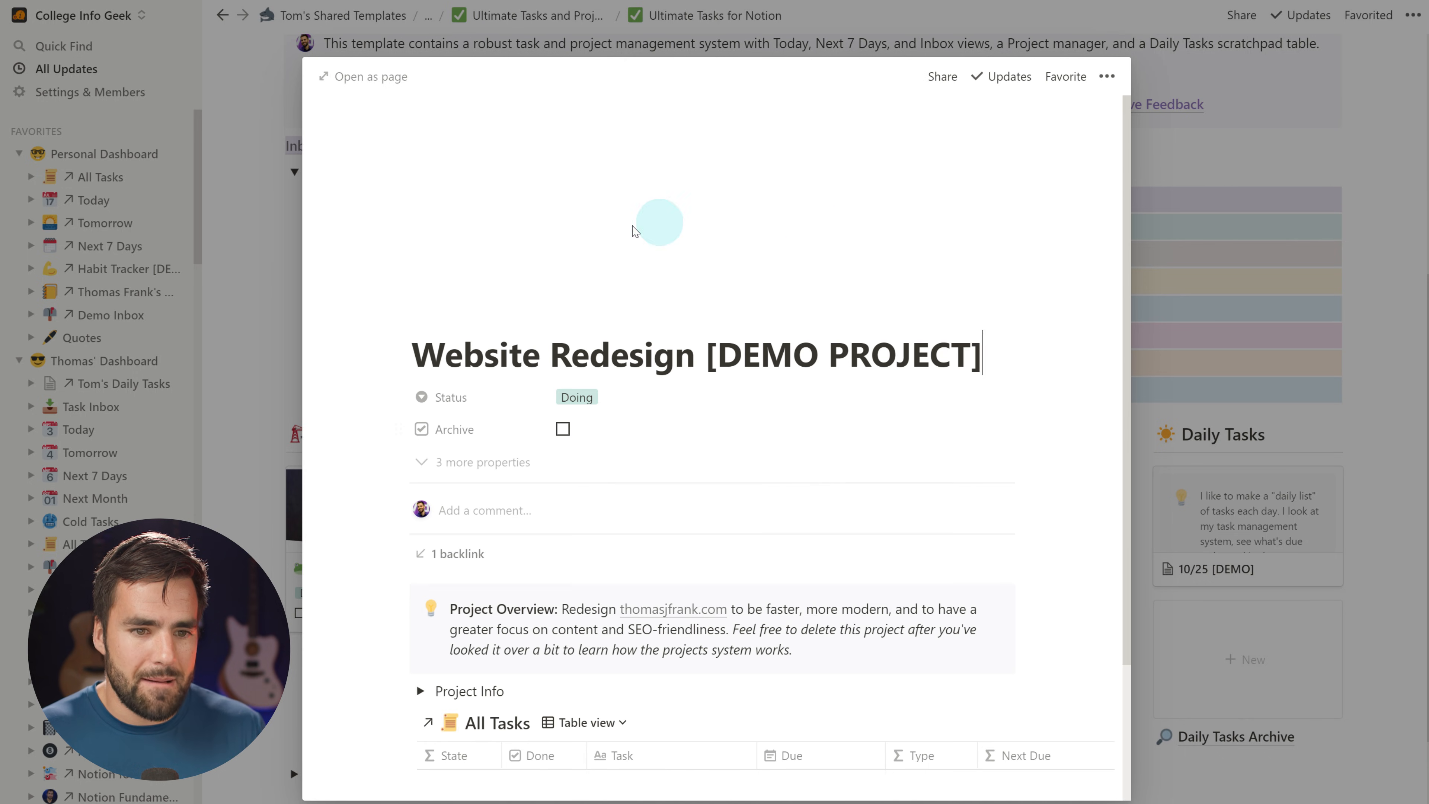
{"action": "left_click", "coordinate": [363, 76]}
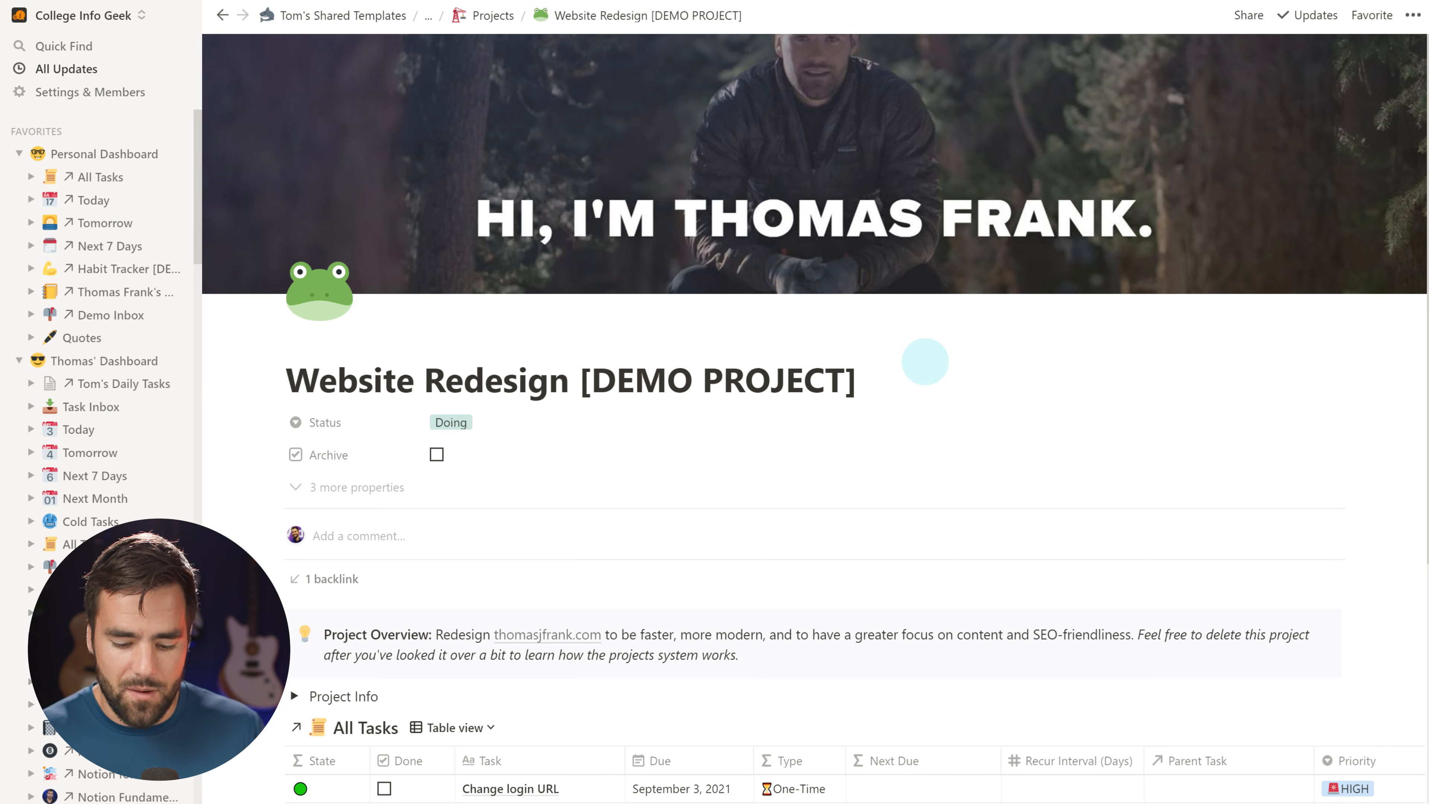
{"action": "key", "text": "ctrl+l"}
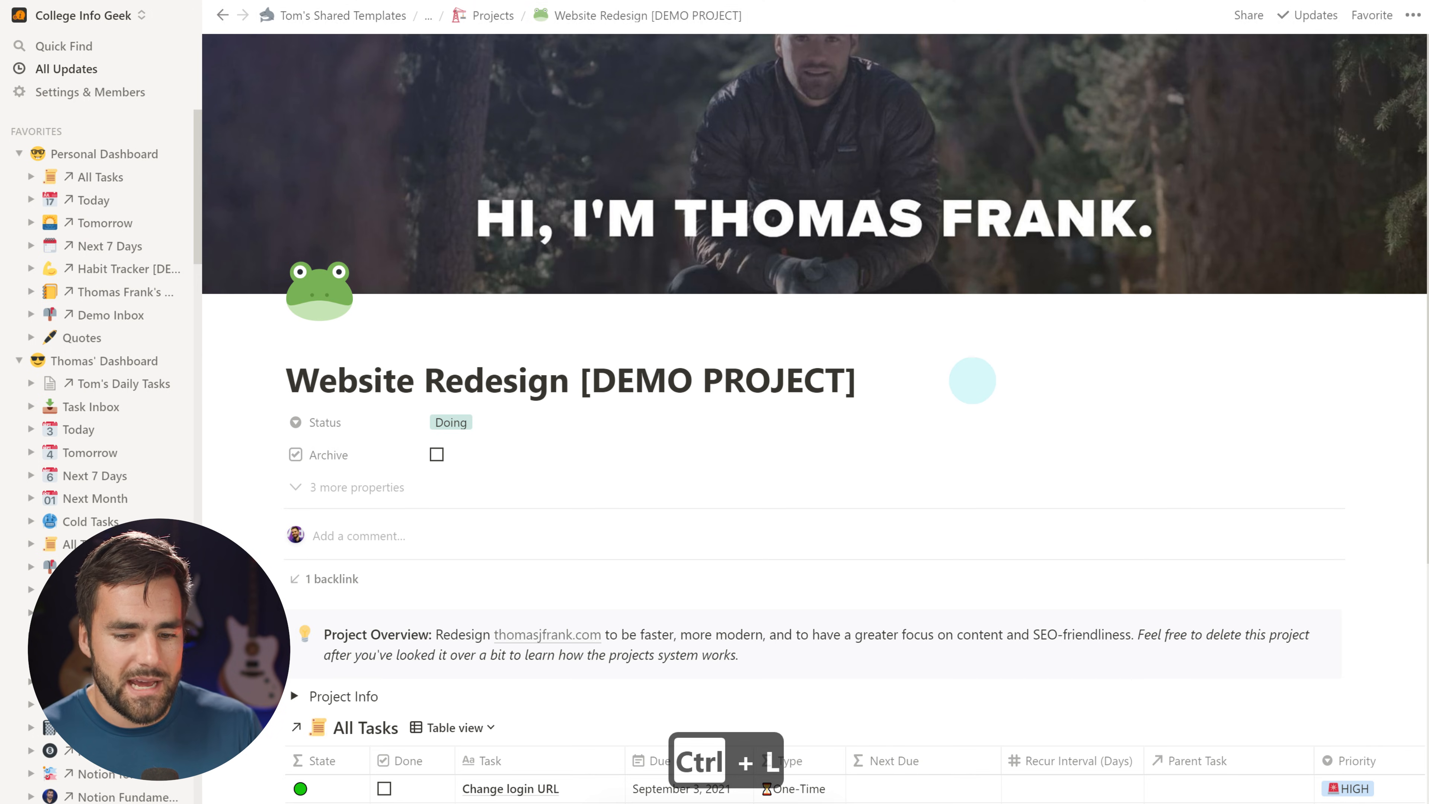
Paste the Website Redesign project as a page link below Quotes on Personal Dashboard
{"action": "left_click", "coordinate": [104, 154]}
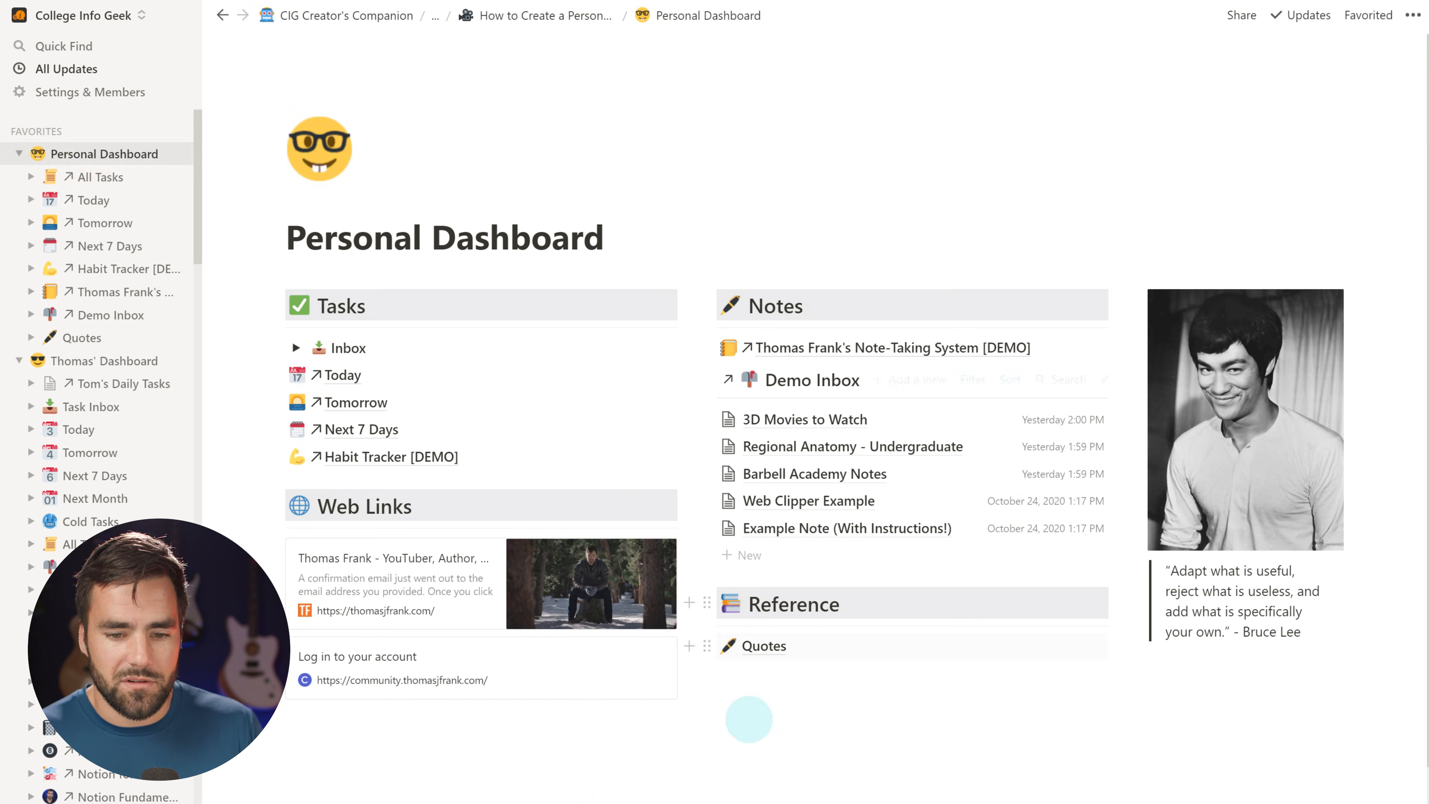
{"action": "left_click", "coordinate": [706, 646]}
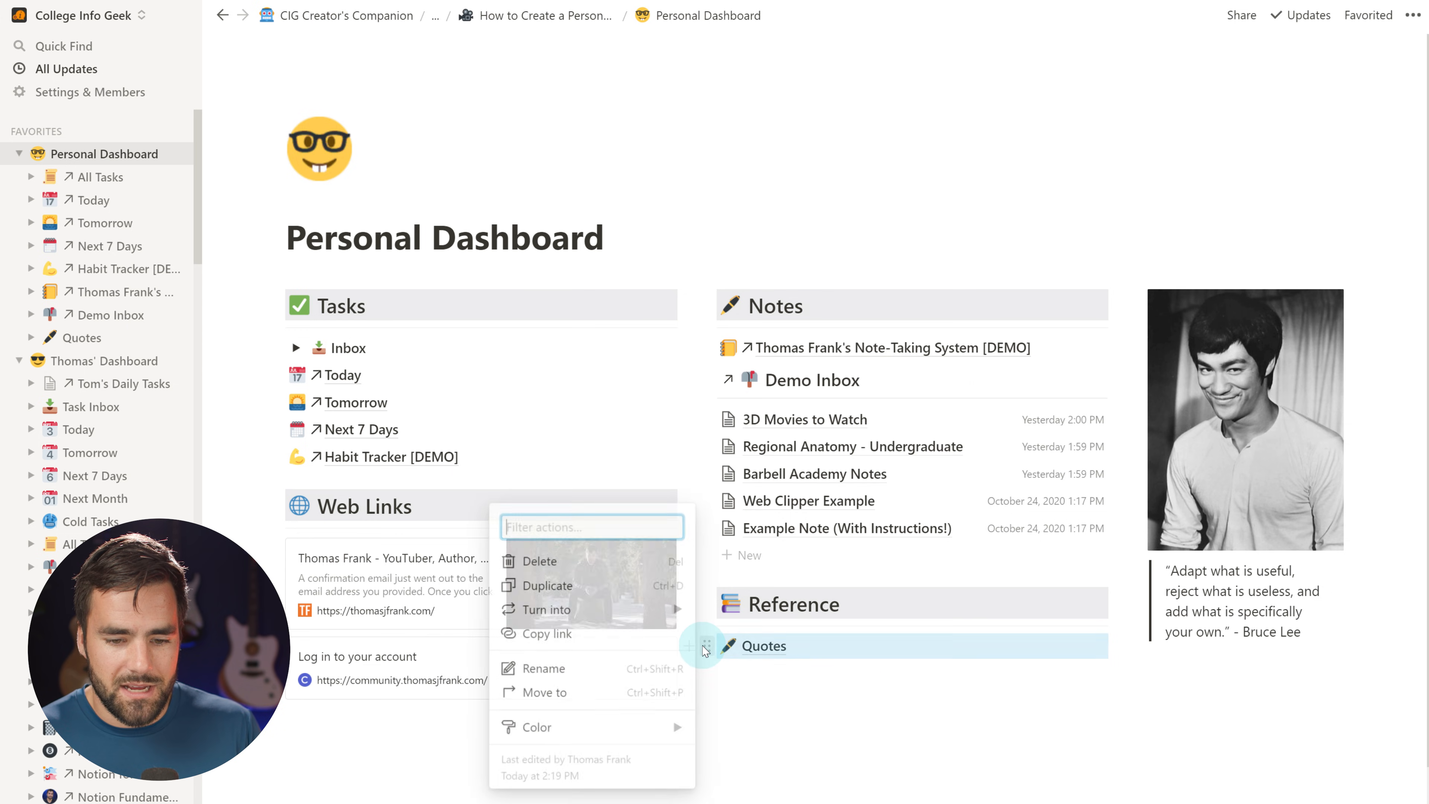
{"action": "left_click", "coordinate": [773, 672]}
{"action": "left_click", "coordinate": [693, 647]}
{"action": "key", "text": "ctrl+v"}
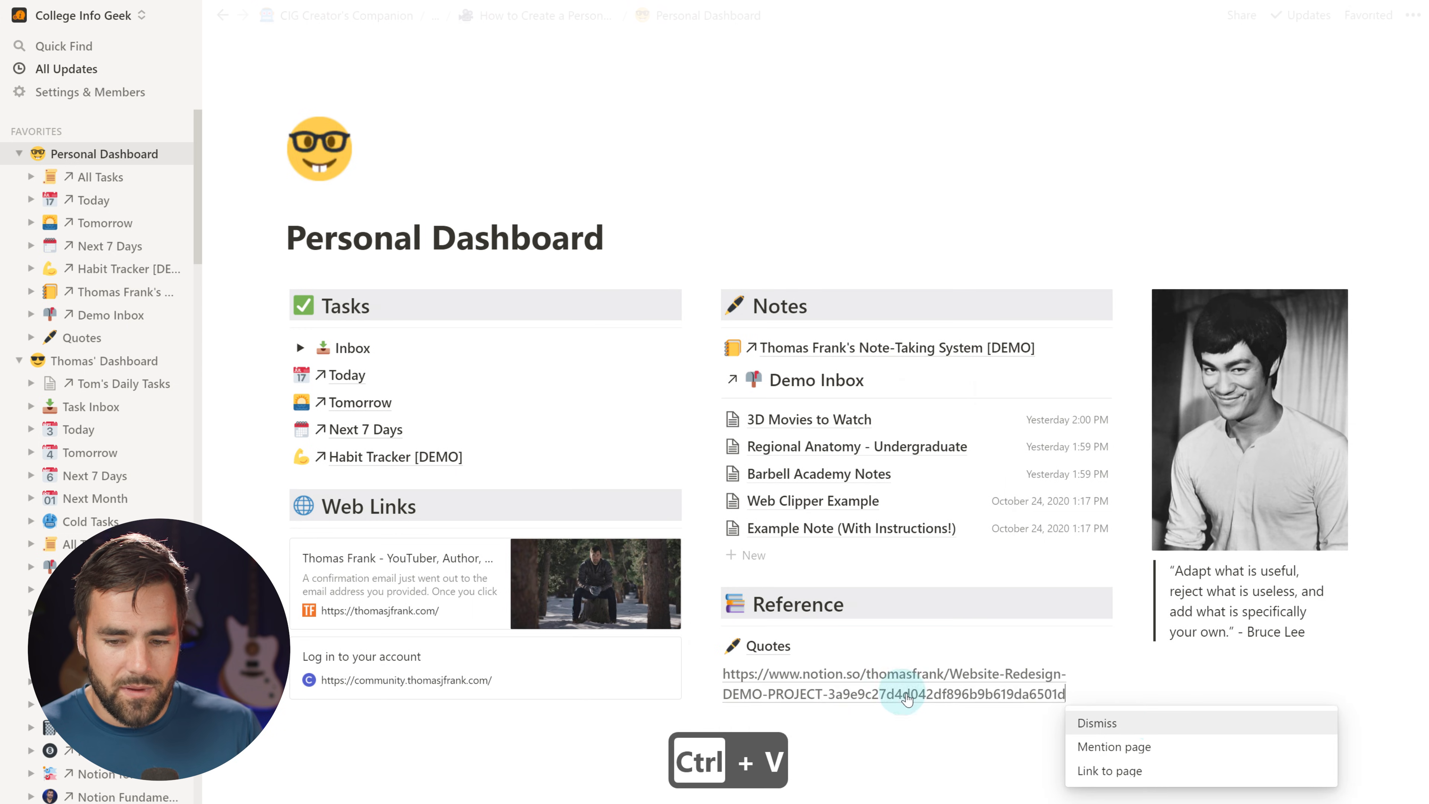
{"action": "left_click", "coordinate": [1134, 770]}
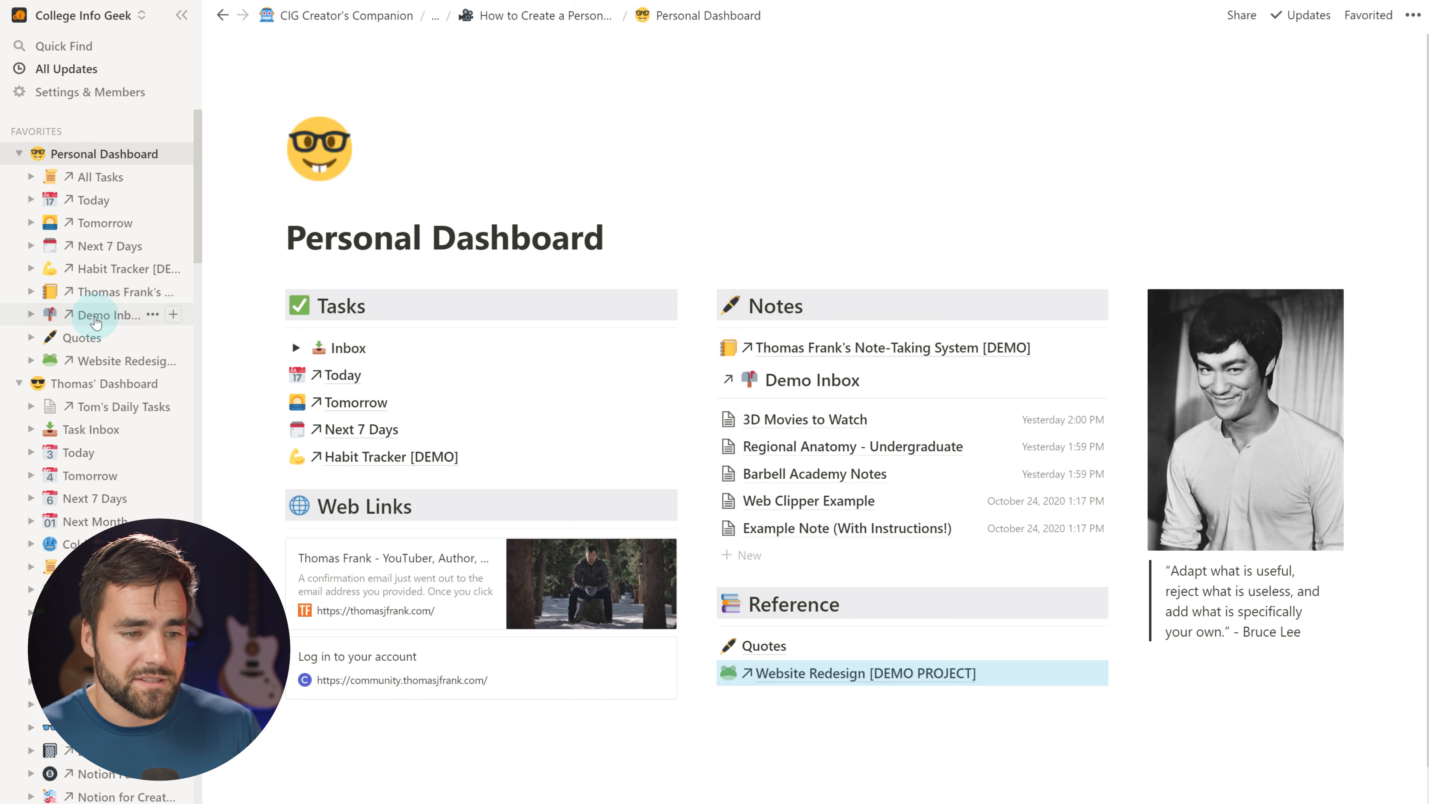
{"action": "scroll", "coordinate": [963, 506], "scroll_direction": "down", "scroll_amount": 1}
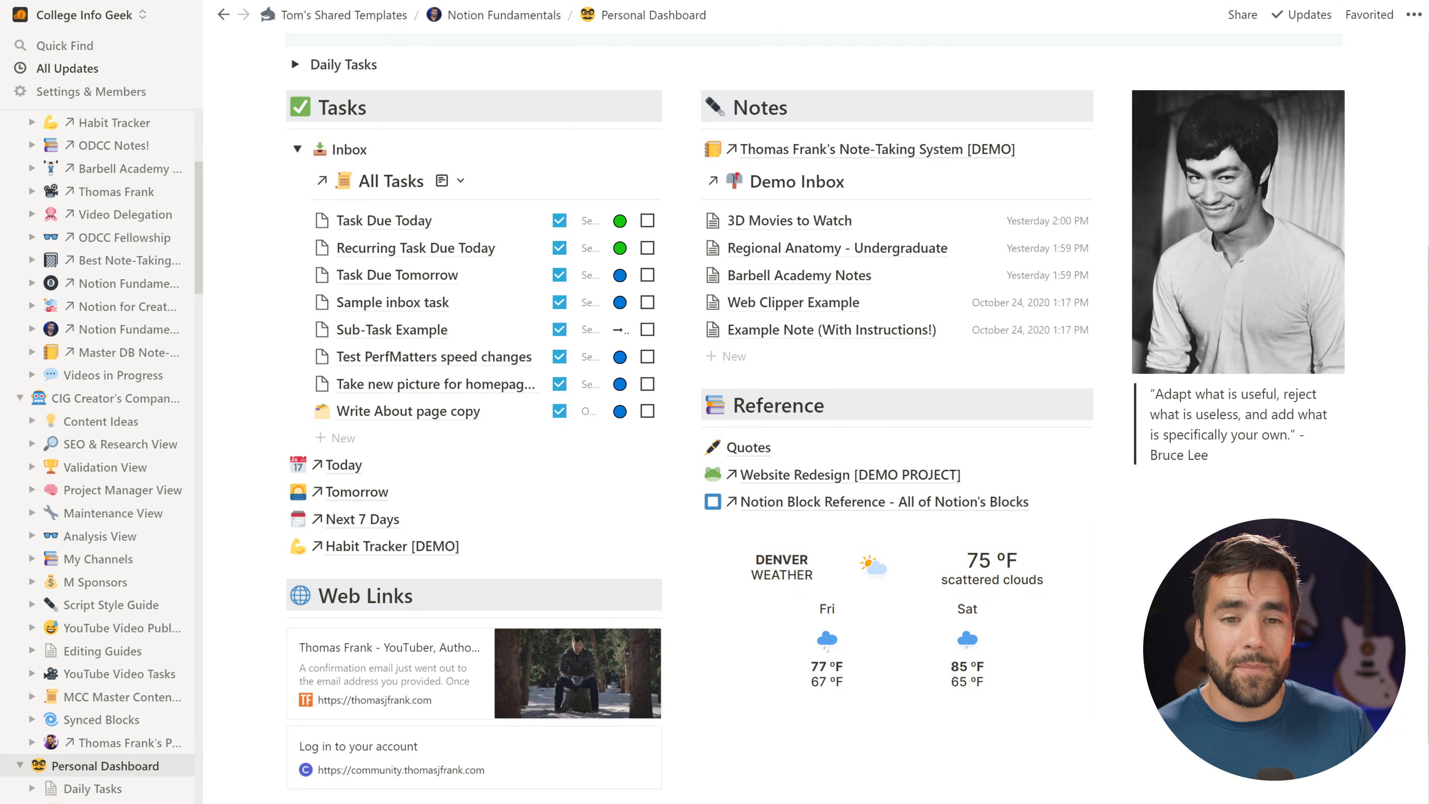
{"action": "scroll", "coordinate": [814, 394], "scroll_direction": "up", "scroll_amount": 5}
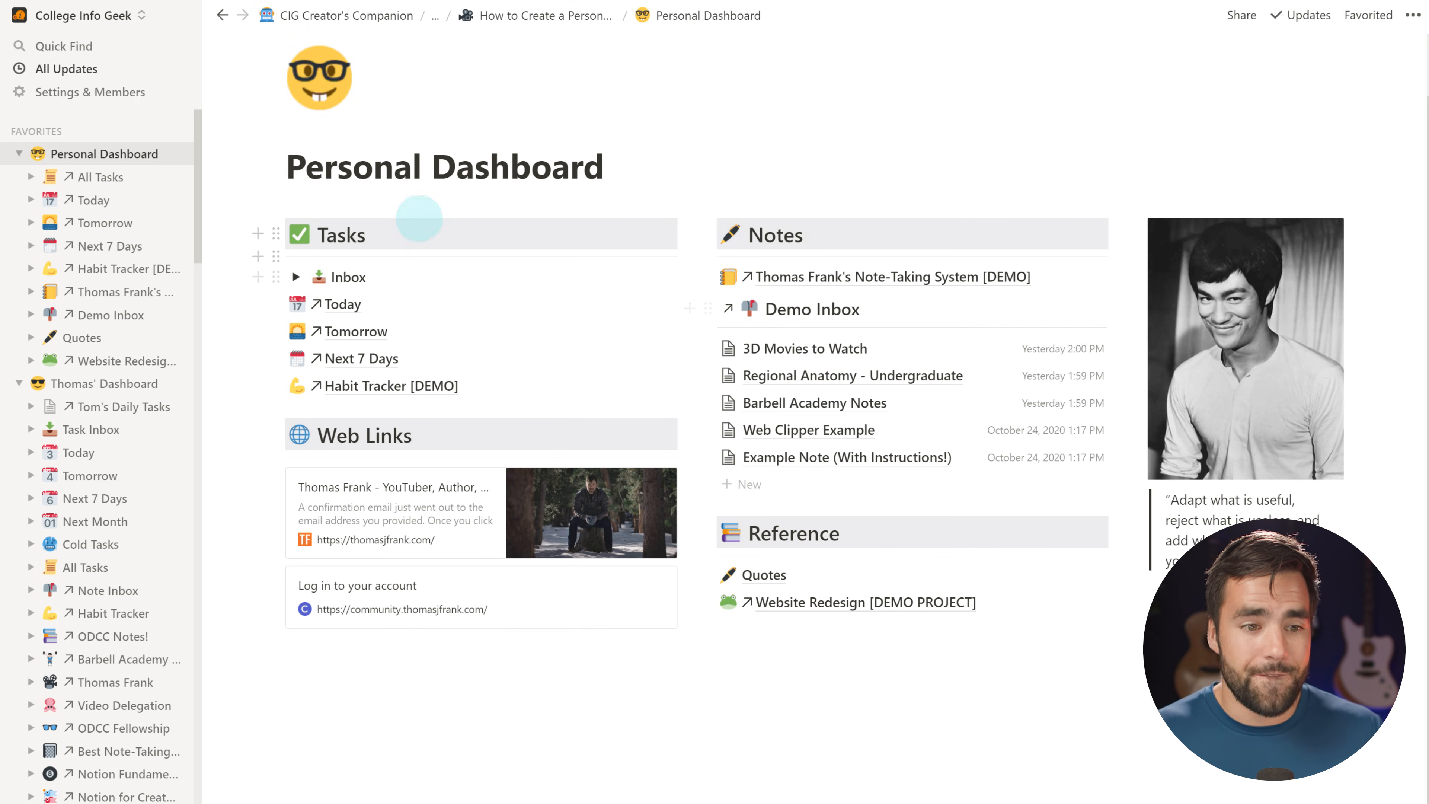
Insert a toggle below the Personal Dashboard title containing a table of contents block
{"action": "left_click", "coordinate": [671, 165]}
{"action": "key", "text": "Return"}
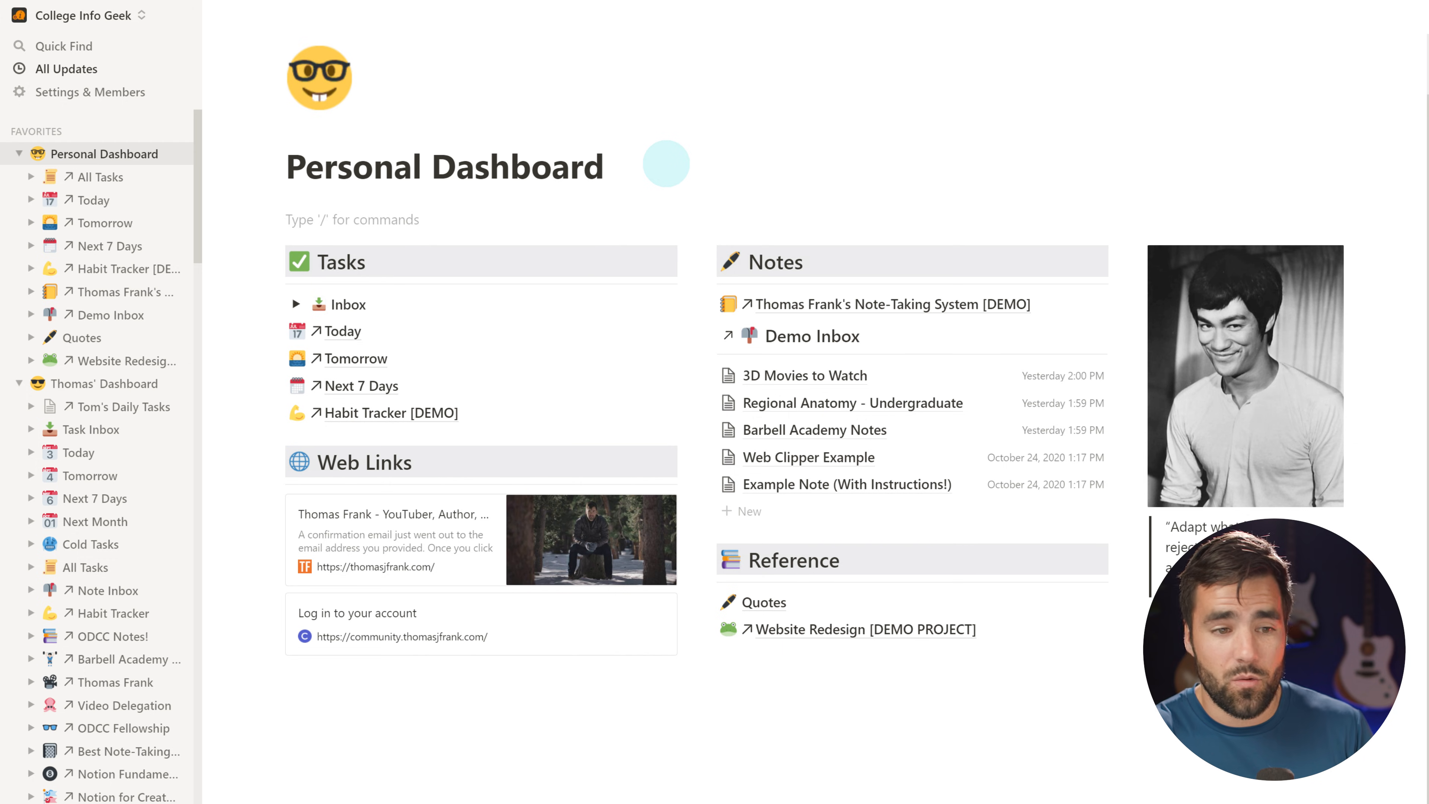
{"action": "type", "text": ">"}
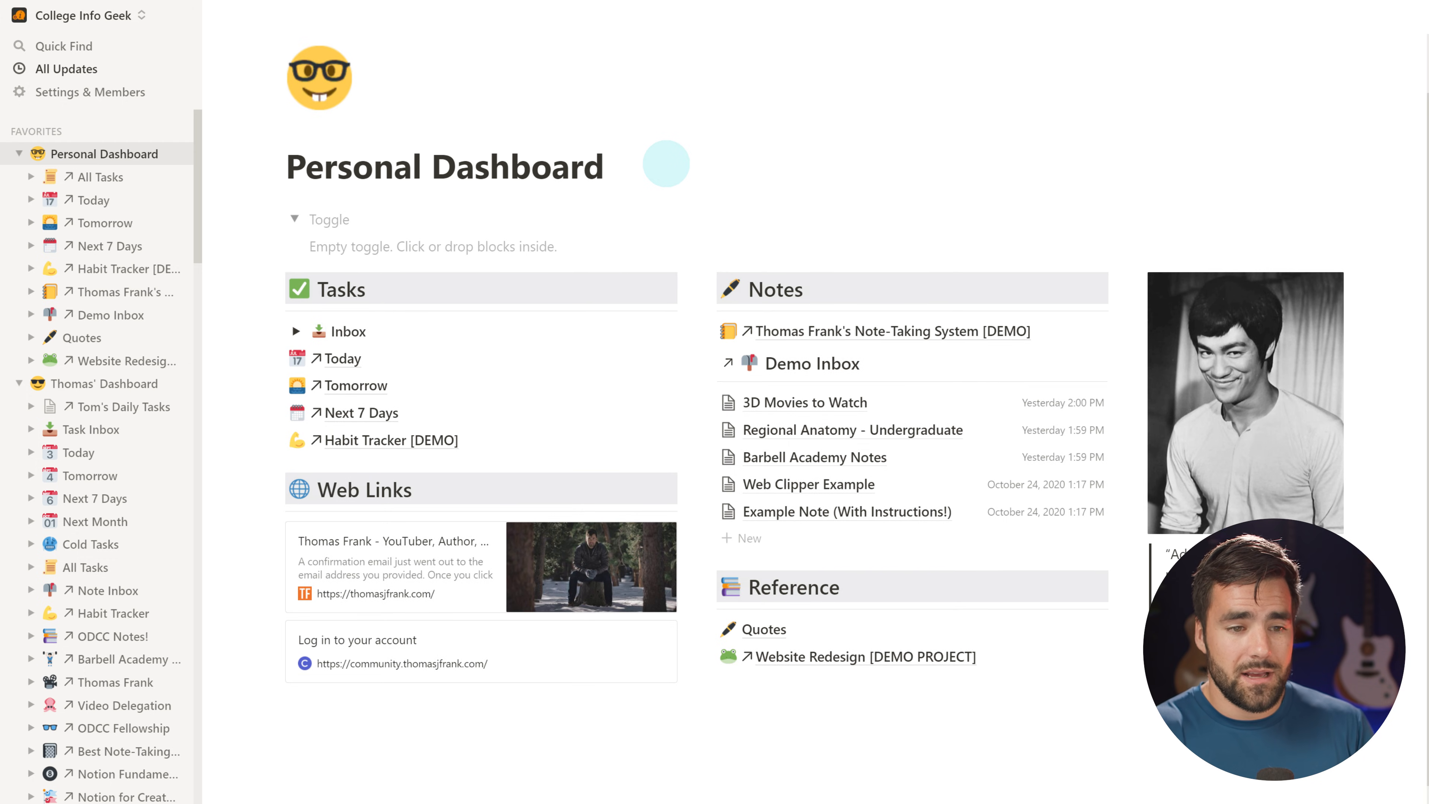
{"action": "left_click", "coordinate": [438, 246]}
{"action": "type", "text": "/tabl"}
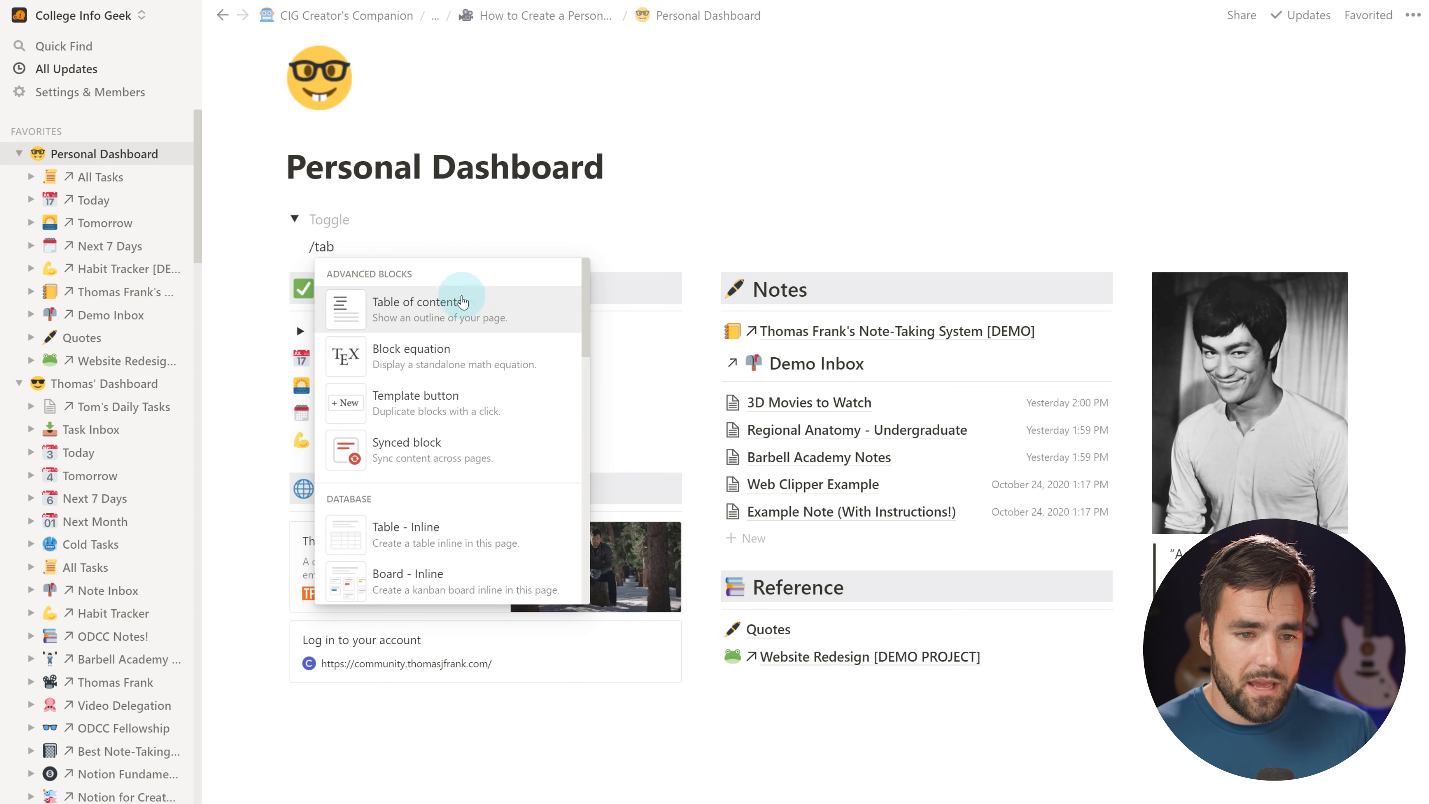
{"action": "left_click", "coordinate": [447, 296]}
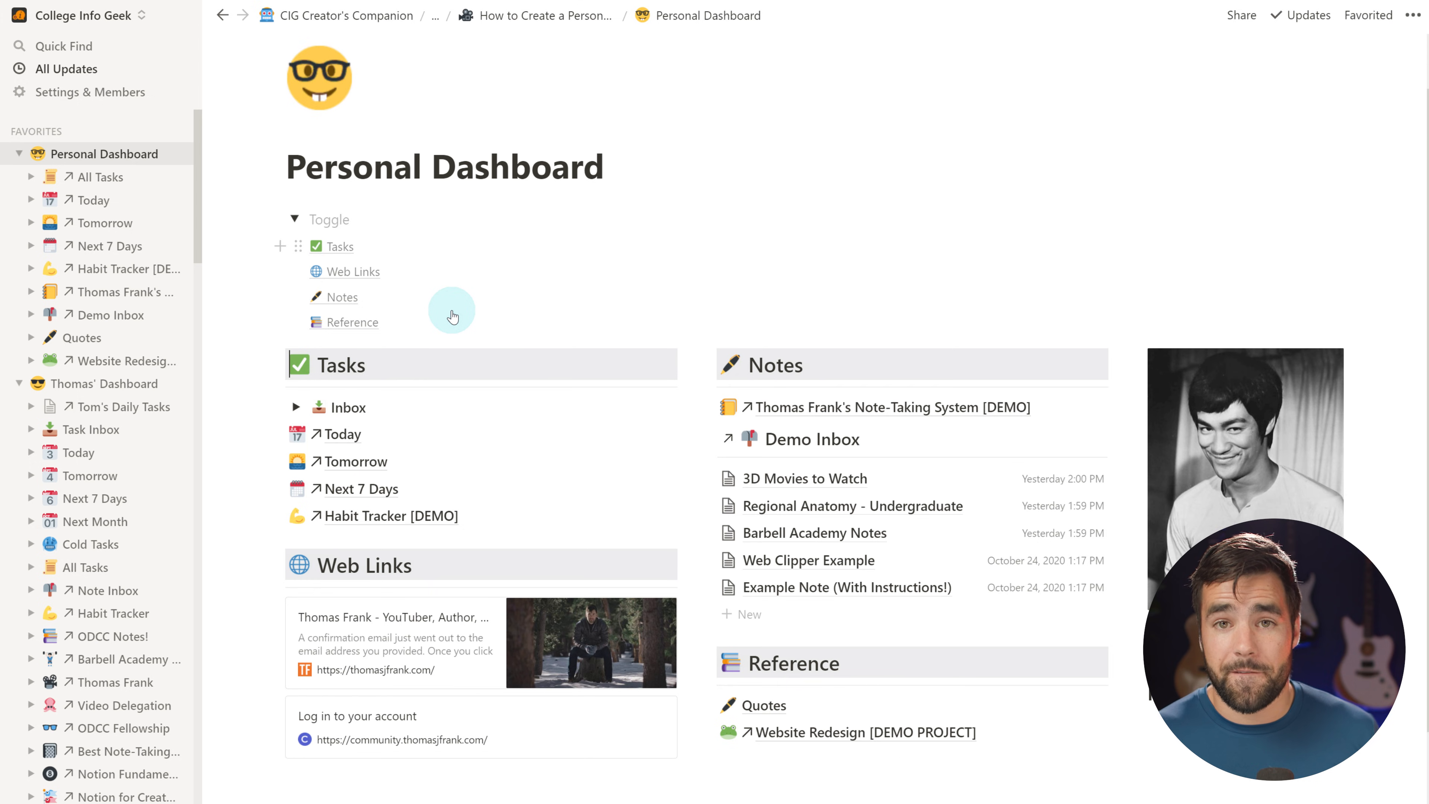
Use the toggle's contents links to jump to the Notes, then Reference sections
{"action": "scroll", "coordinate": [463, 363], "scroll_direction": "down", "scroll_amount": 3}
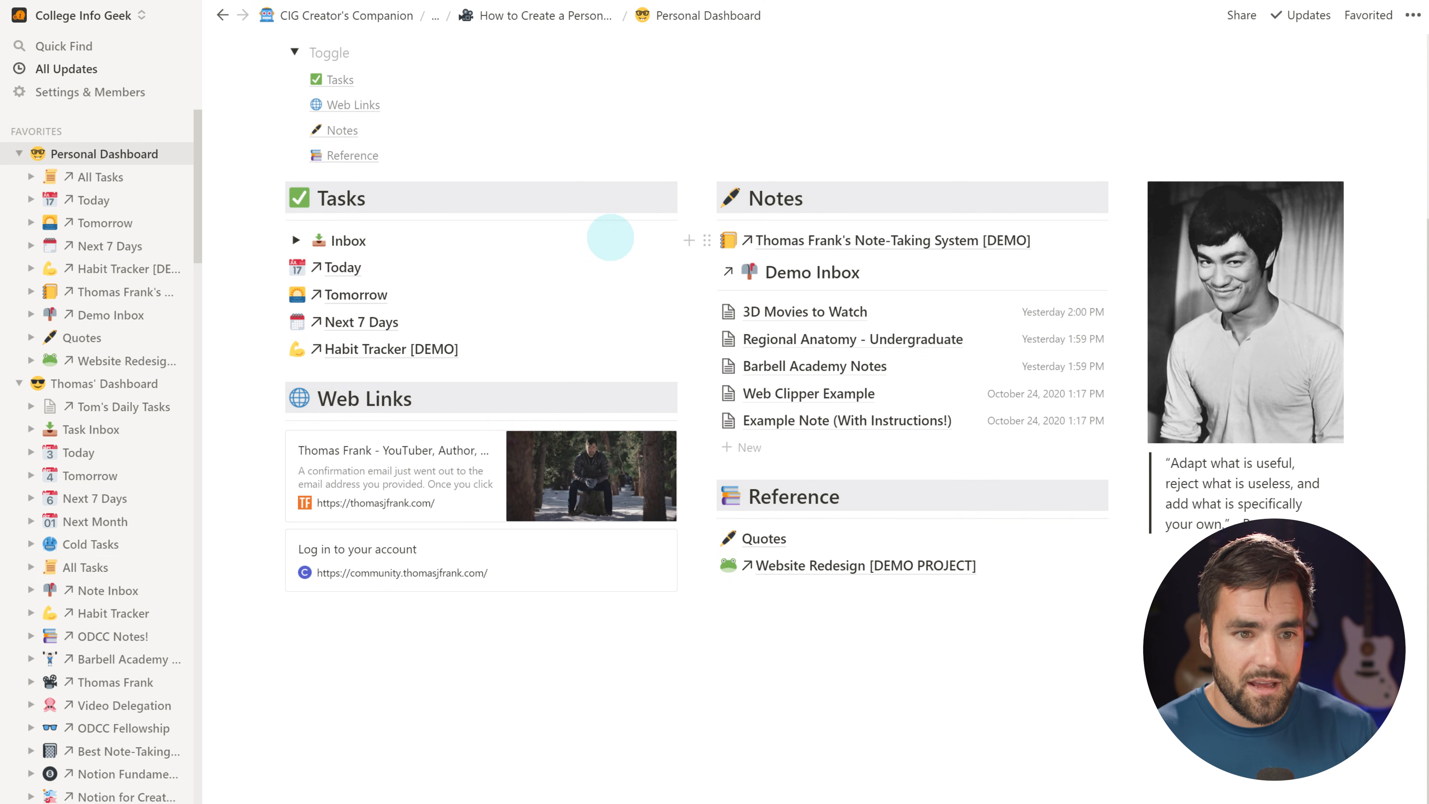
{"action": "scroll", "coordinate": [610, 237], "scroll_direction": "up", "scroll_amount": 2}
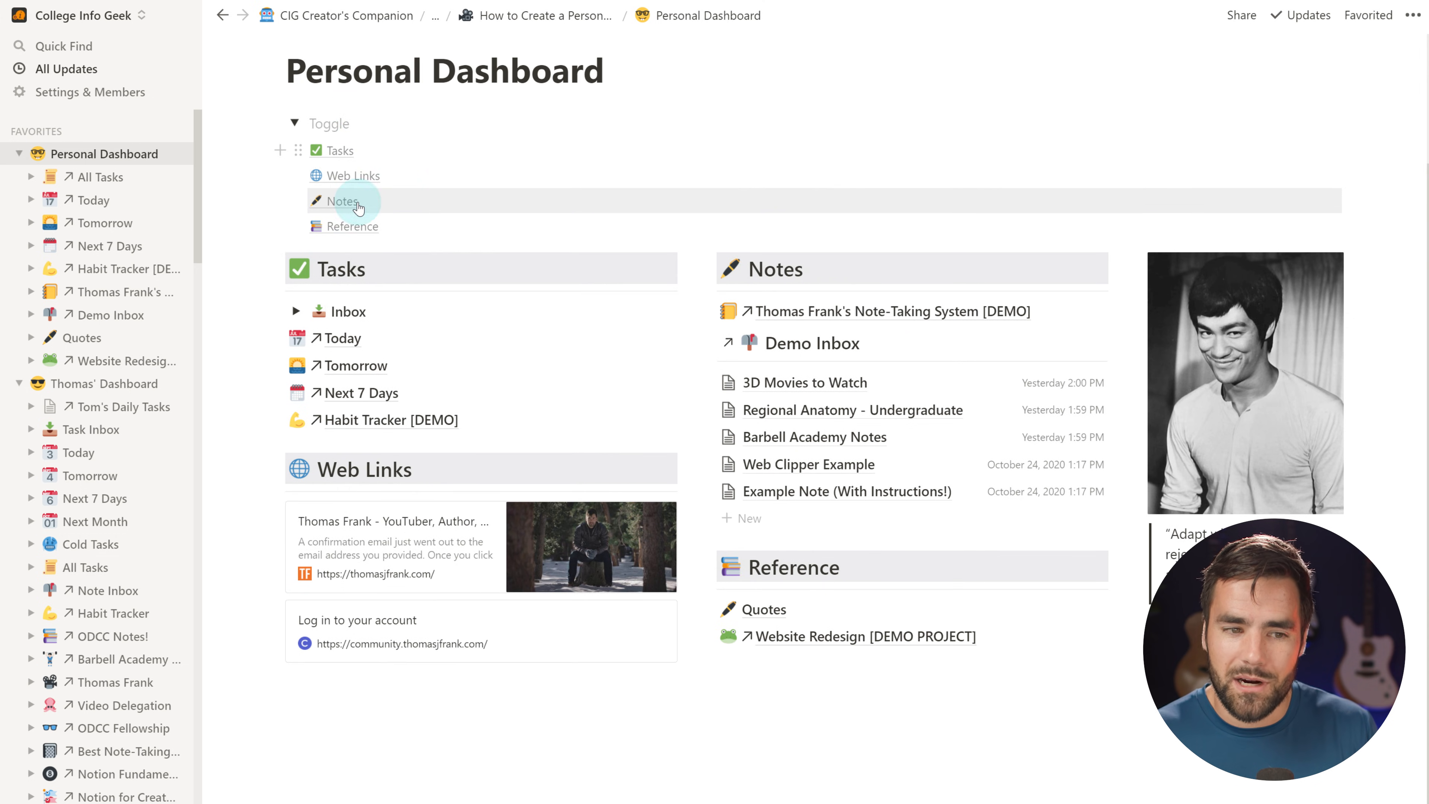
{"action": "left_click", "coordinate": [341, 203]}
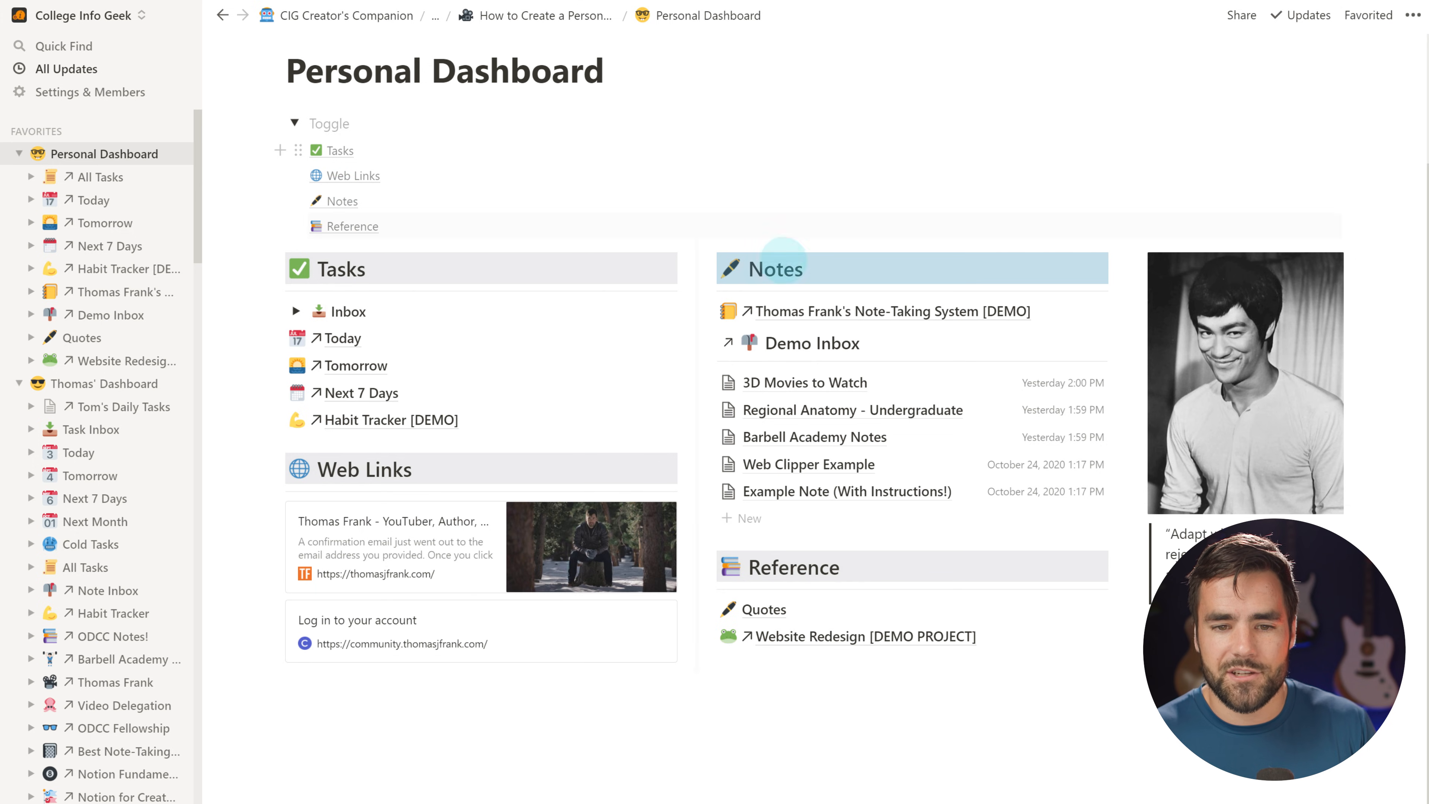
{"action": "left_click", "coordinate": [363, 227]}
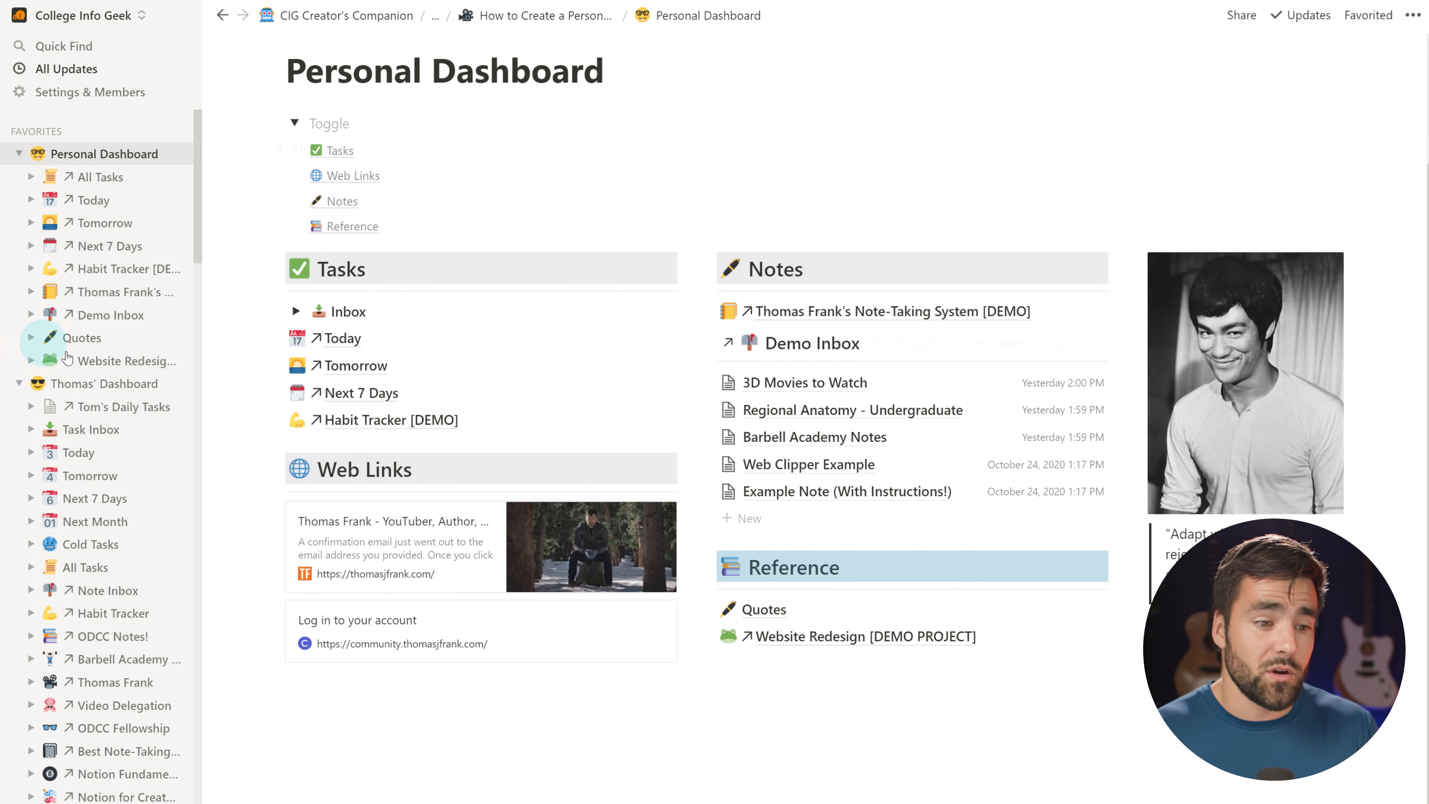
{"action": "scroll", "coordinate": [101, 360], "scroll_direction": "down", "scroll_amount": 10}
{"action": "scroll", "coordinate": [124, 500], "scroll_direction": "down", "scroll_amount": 4}
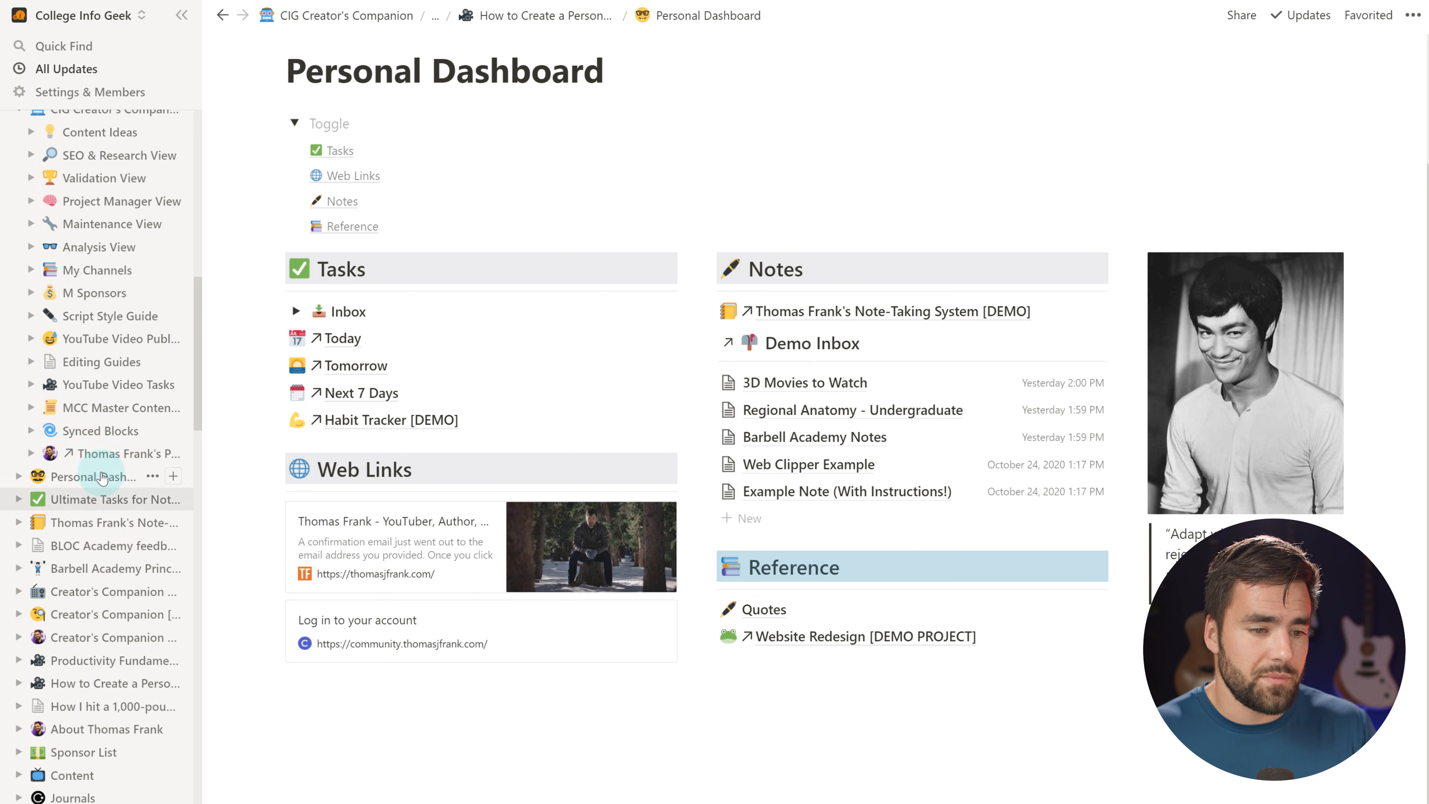
{"action": "left_click", "coordinate": [92, 638]}
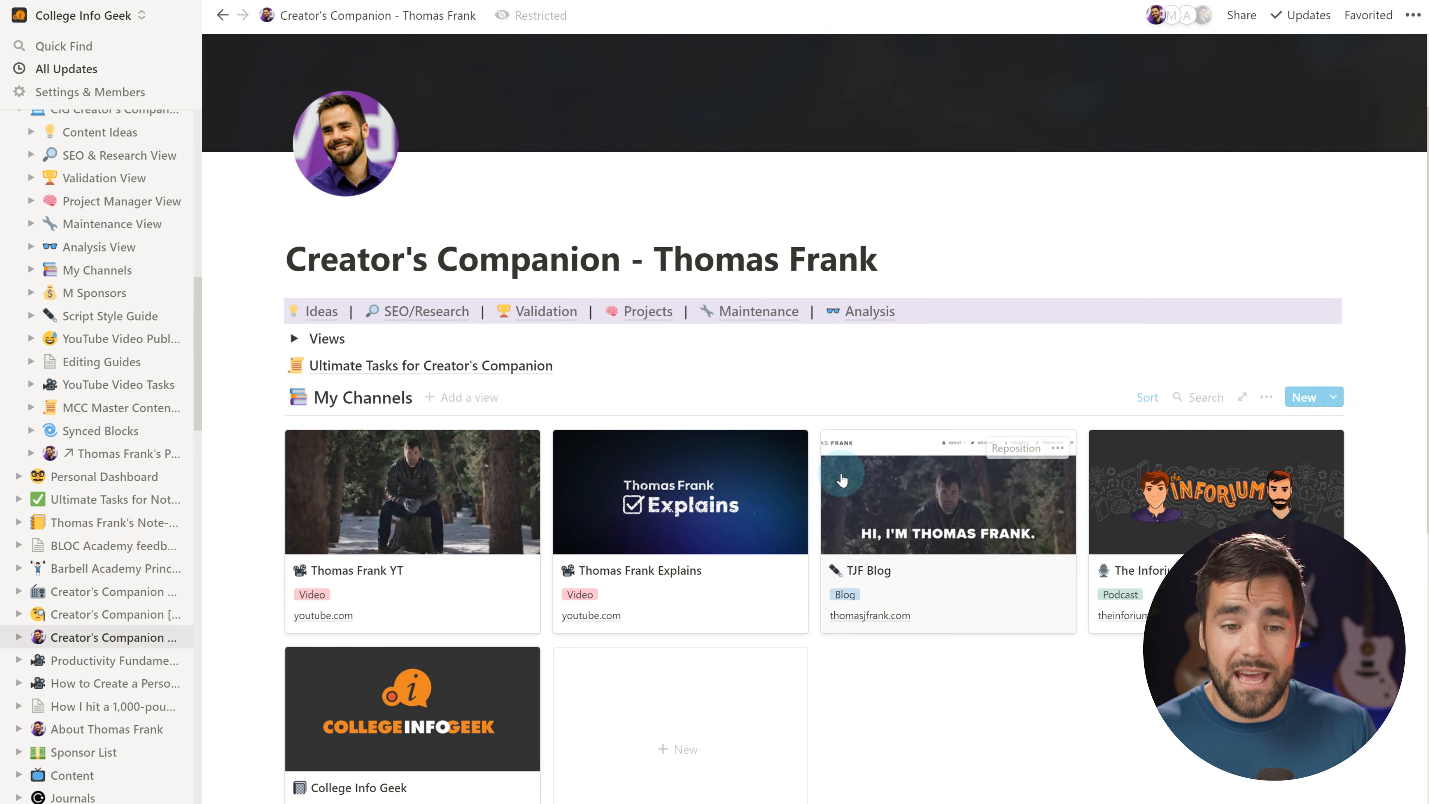
{"action": "left_click", "coordinate": [322, 311]}
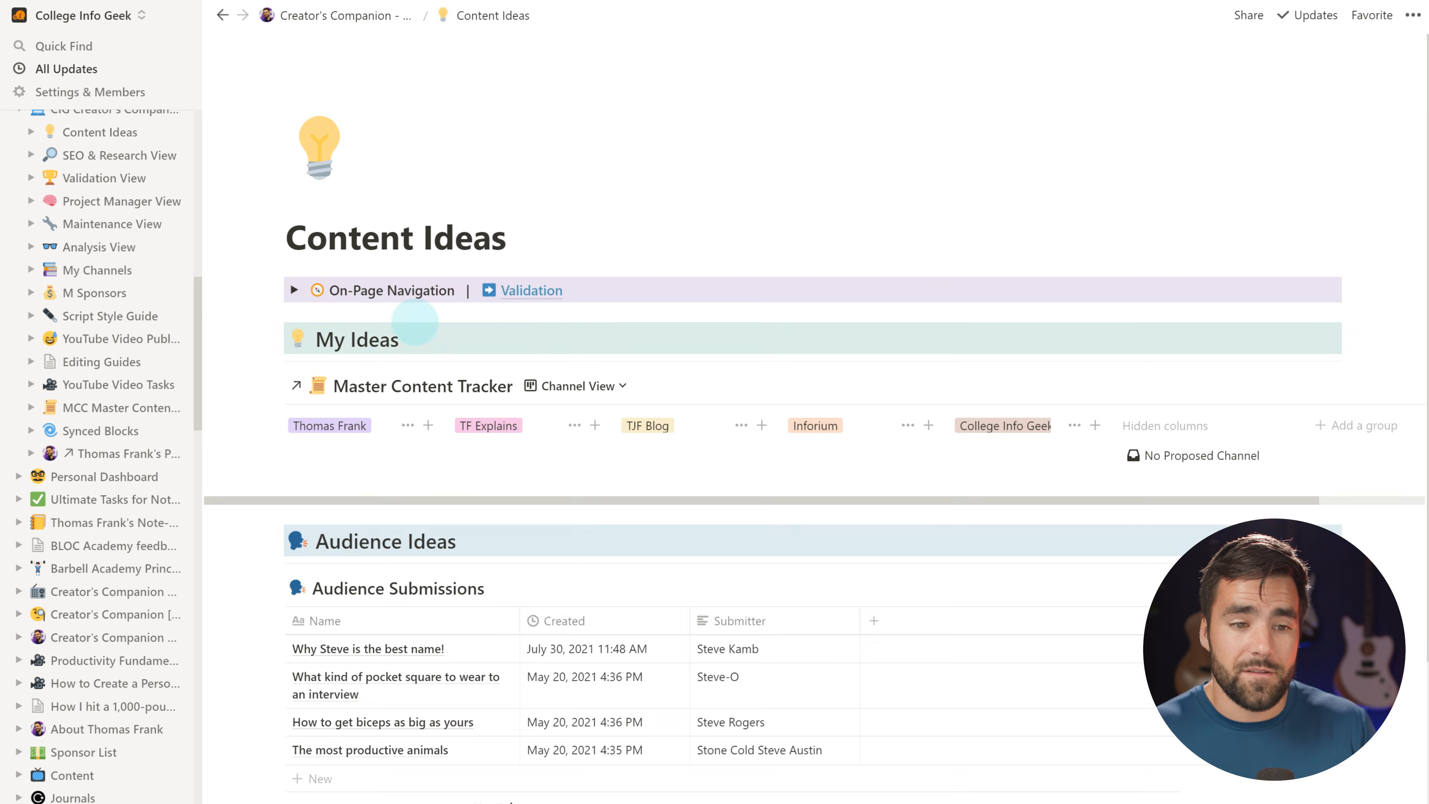
{"action": "left_click", "coordinate": [294, 291]}
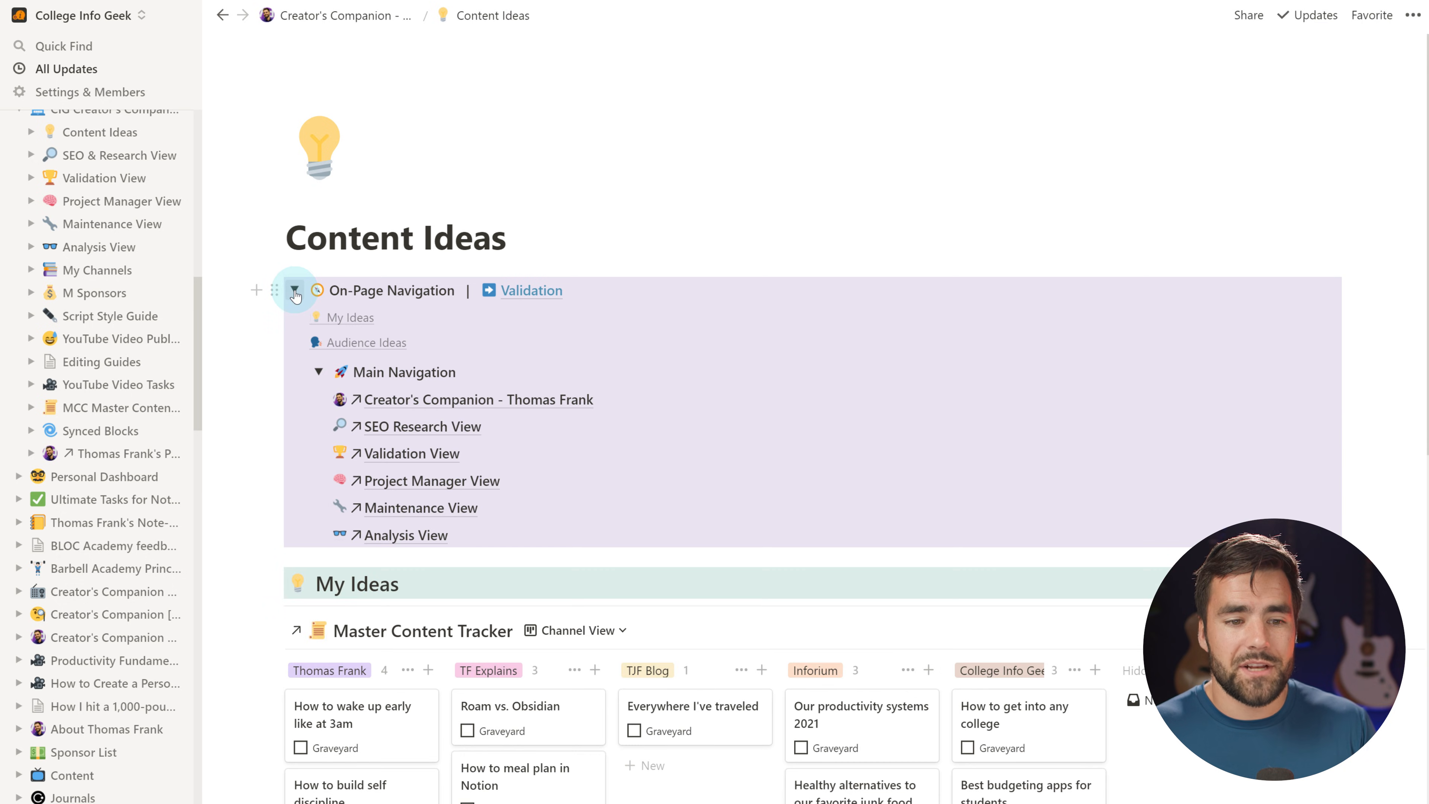
{"action": "left_click", "coordinate": [294, 290]}
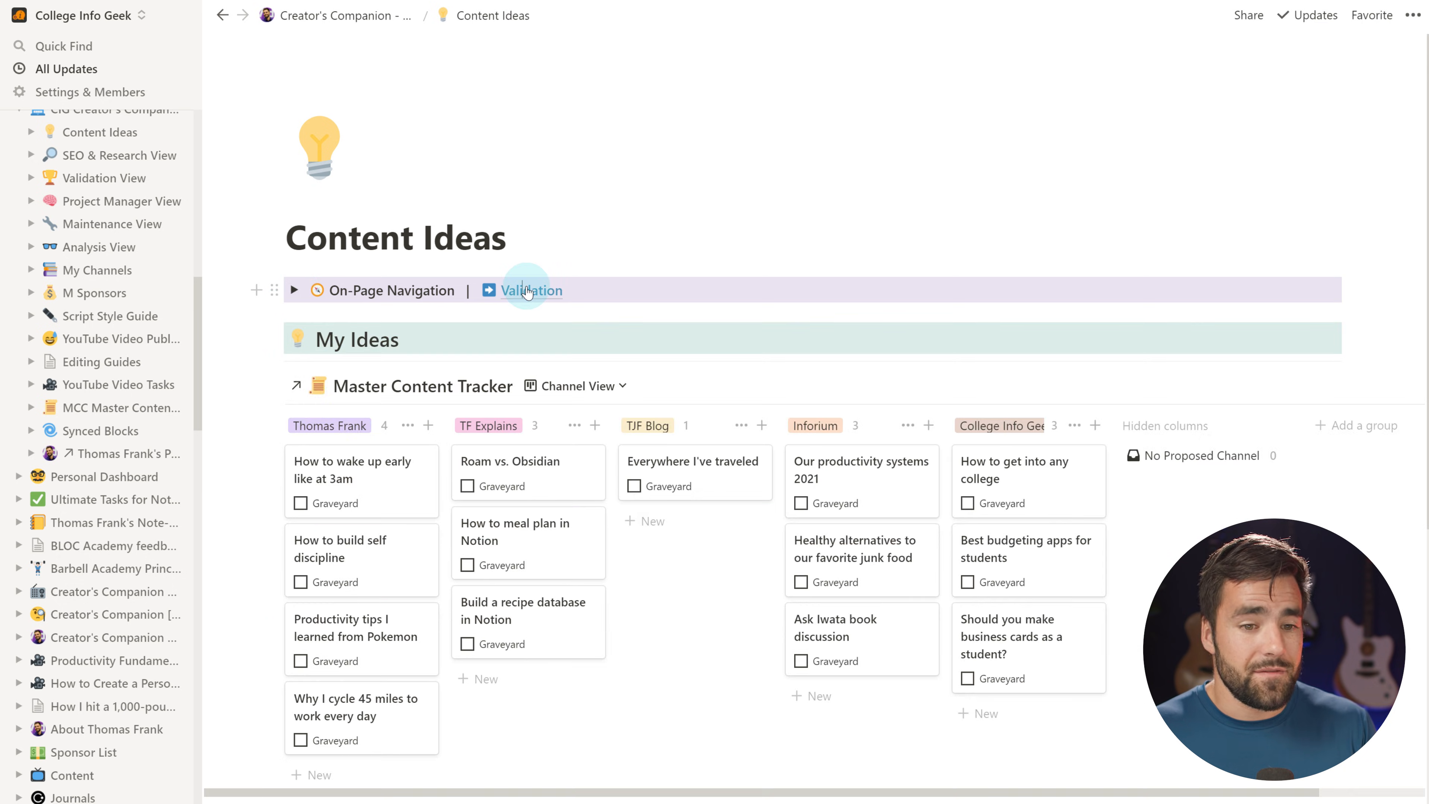
{"action": "left_click", "coordinate": [531, 290]}
{"action": "left_click", "coordinate": [294, 290]}
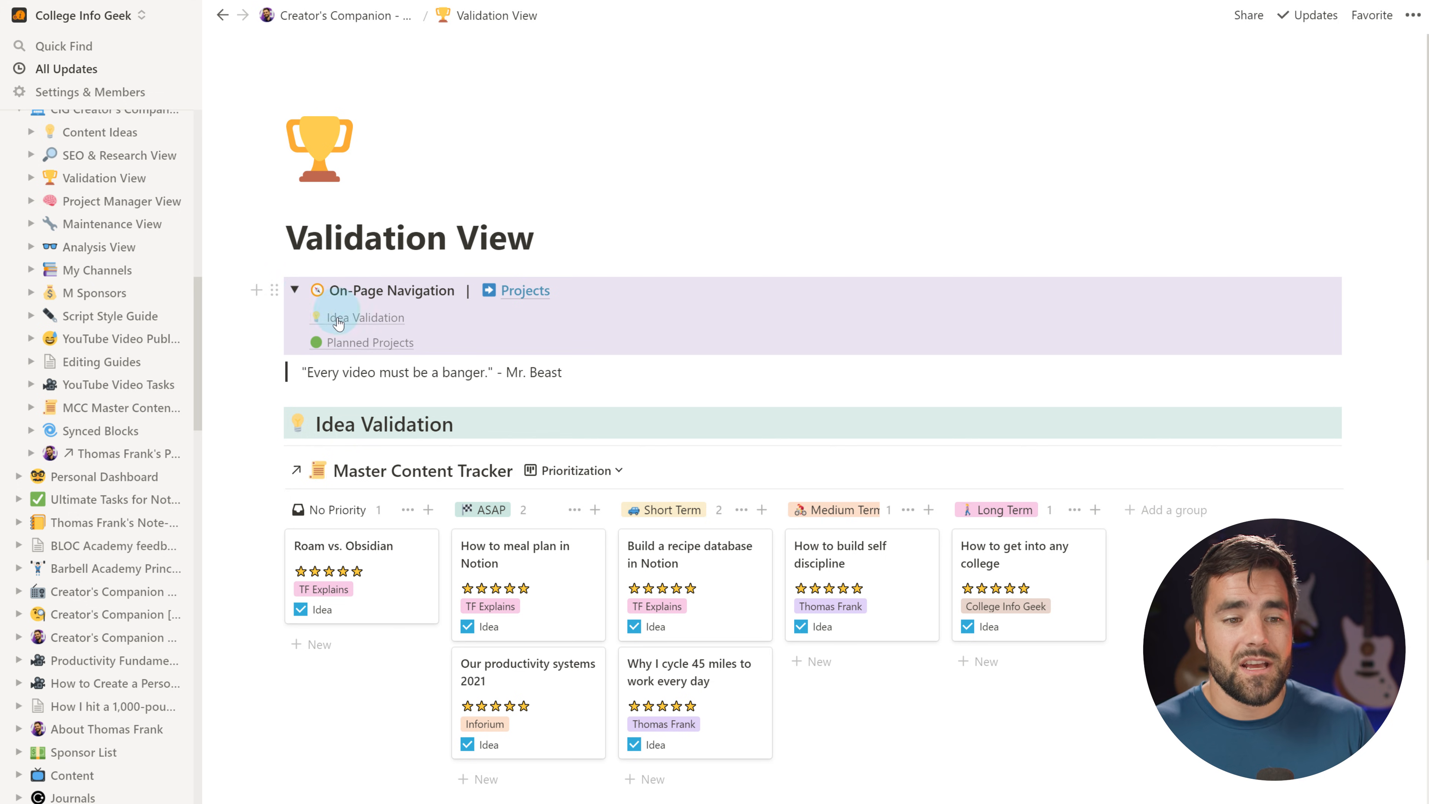
{"action": "left_click", "coordinate": [369, 342]}
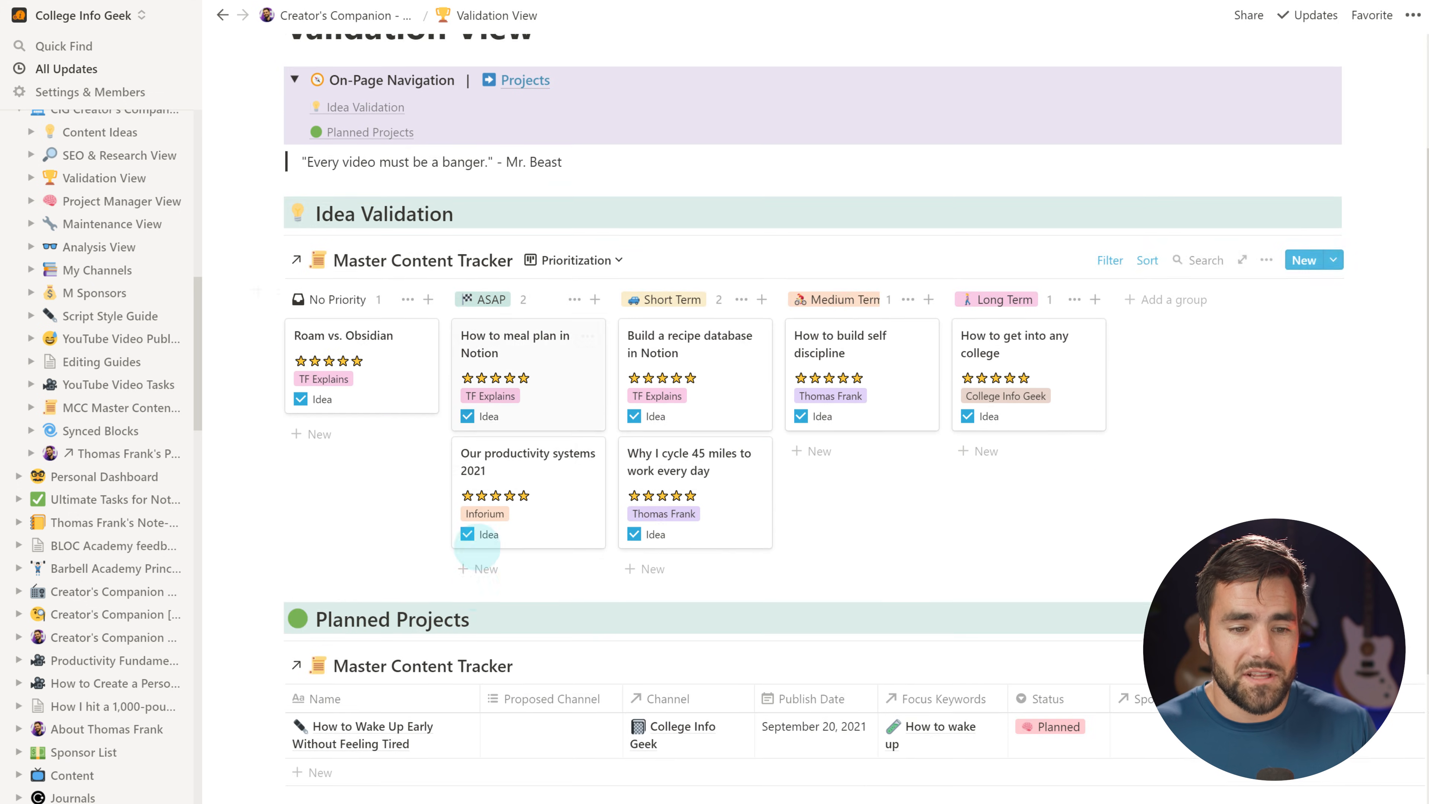
{"action": "scroll", "coordinate": [322, 549], "scroll_direction": "up", "scroll_amount": 2}
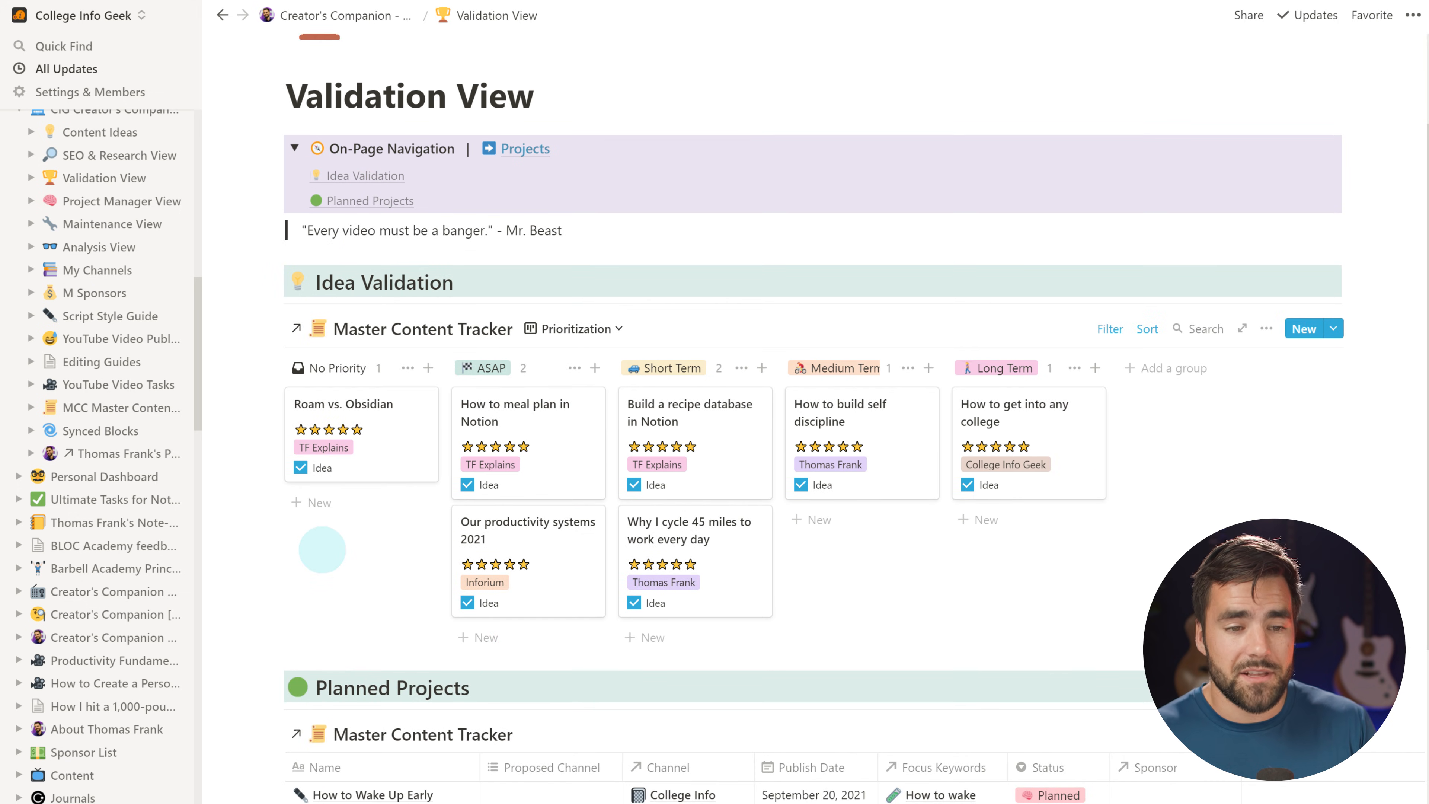
{"action": "key", "text": "ctrl+["}
{"action": "key", "text": "ctrl+["}
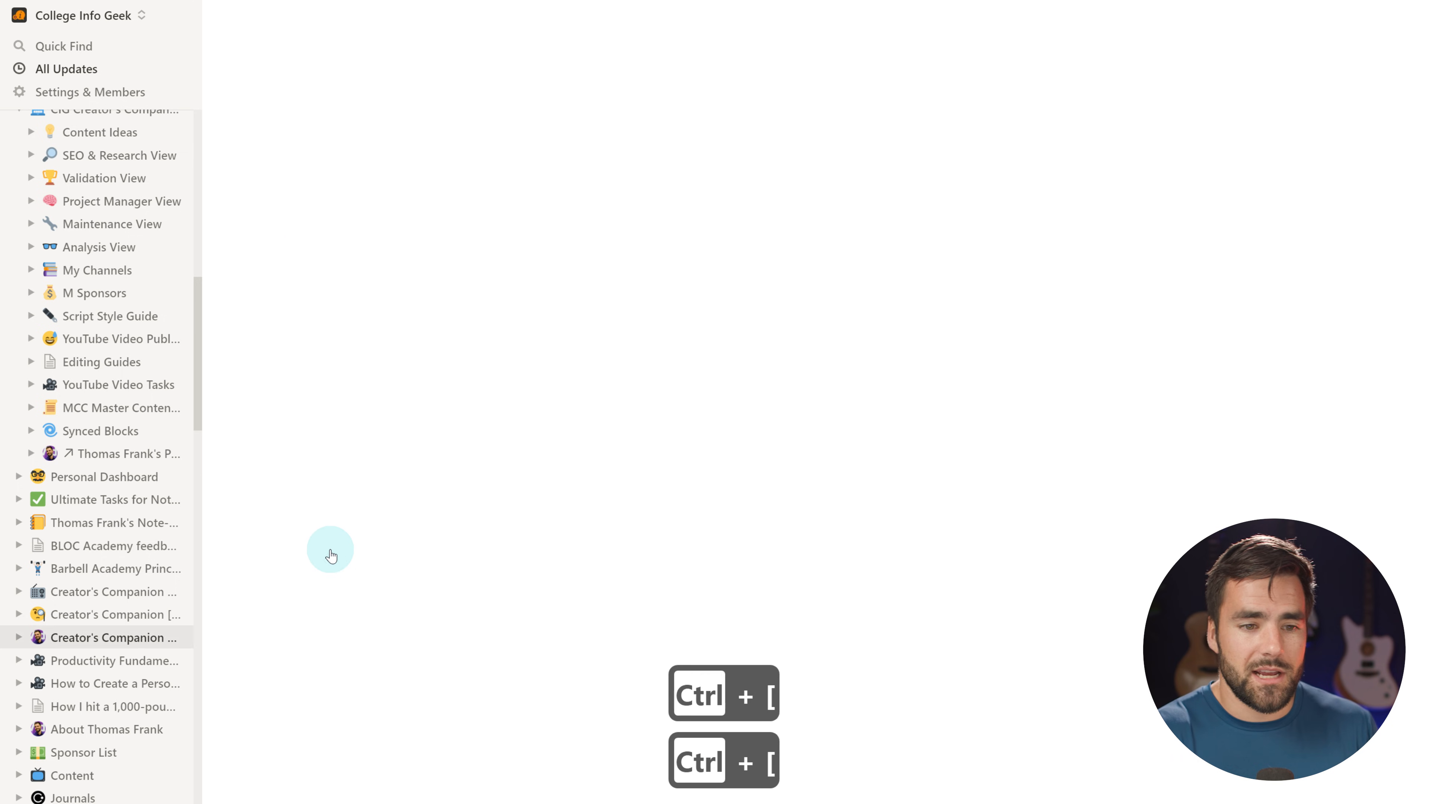
{"action": "key", "text": "ctrl+["}
{"action": "key", "text": "ctrl+["}
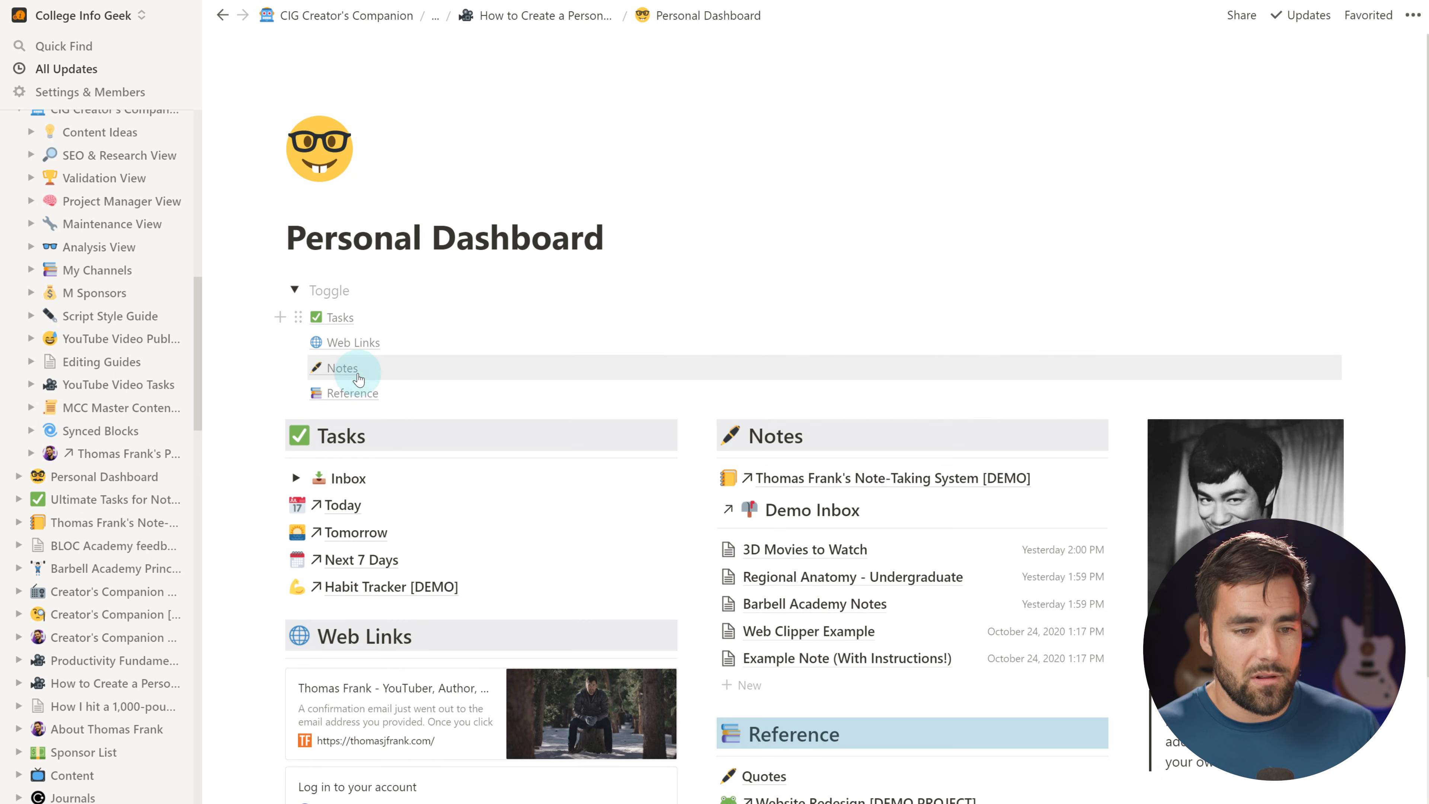
Insert a compass emoji at the start of the empty toggle's title
{"action": "left_click", "coordinate": [348, 288]}
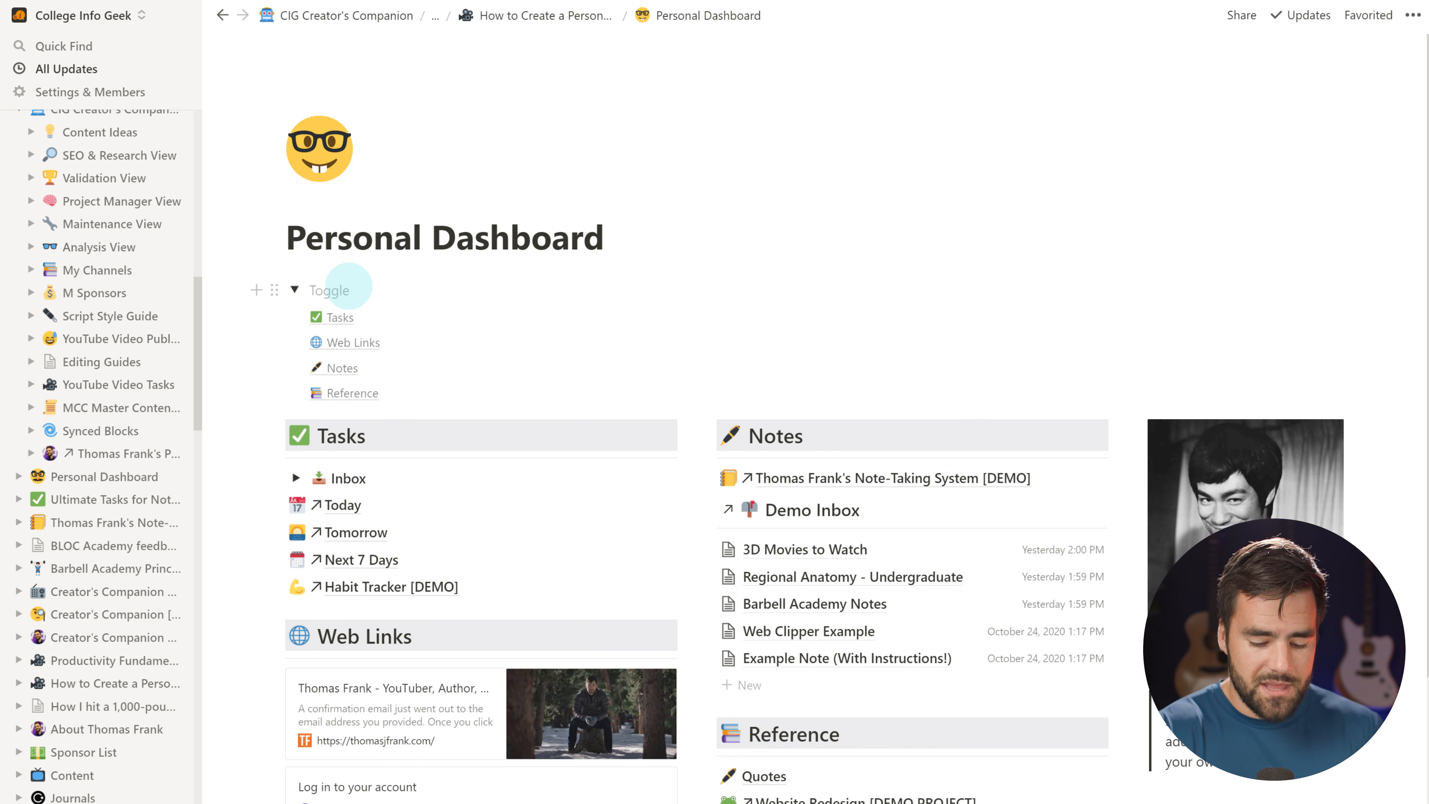
{"action": "key", "text": "super+semicolon"}
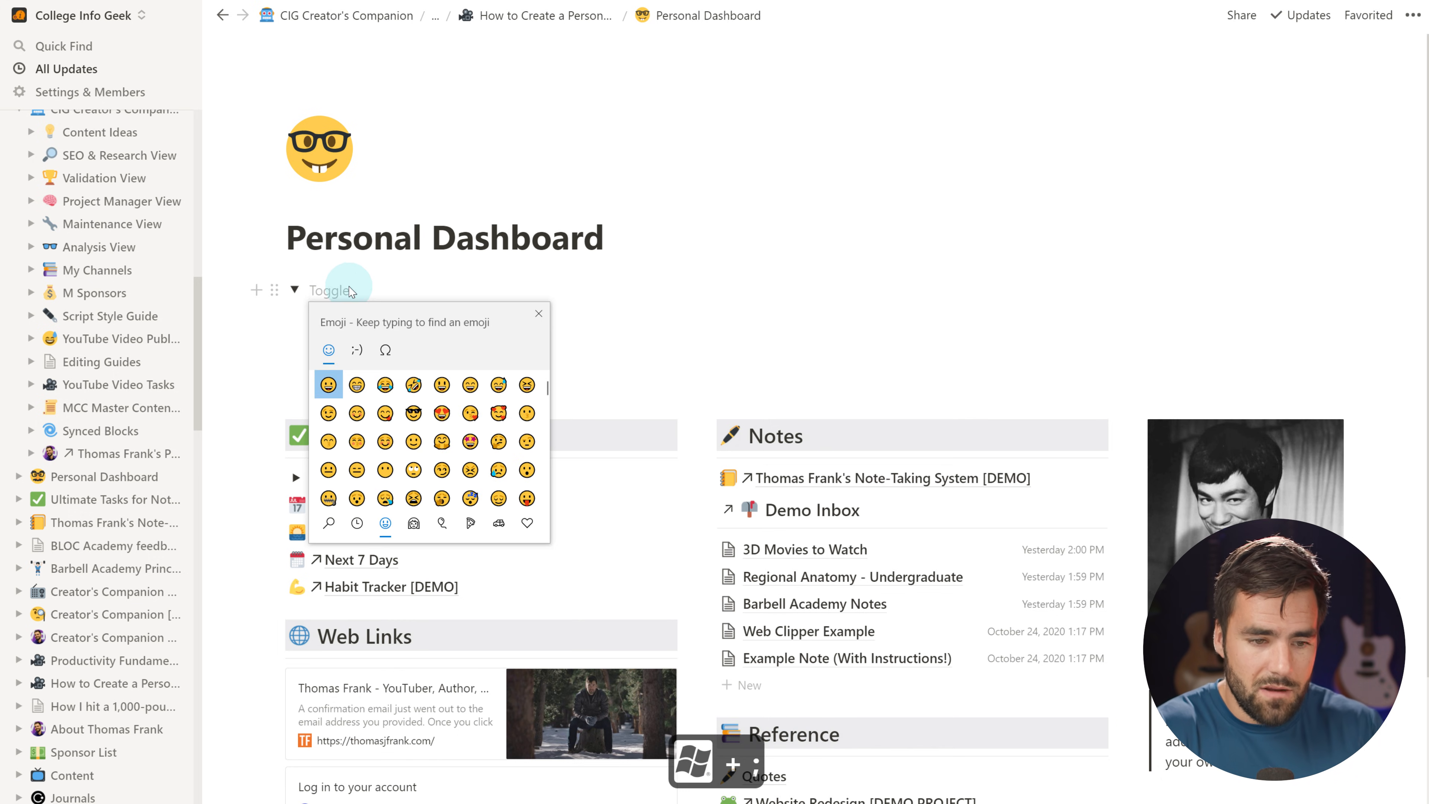
{"action": "type", "text": "compass"}
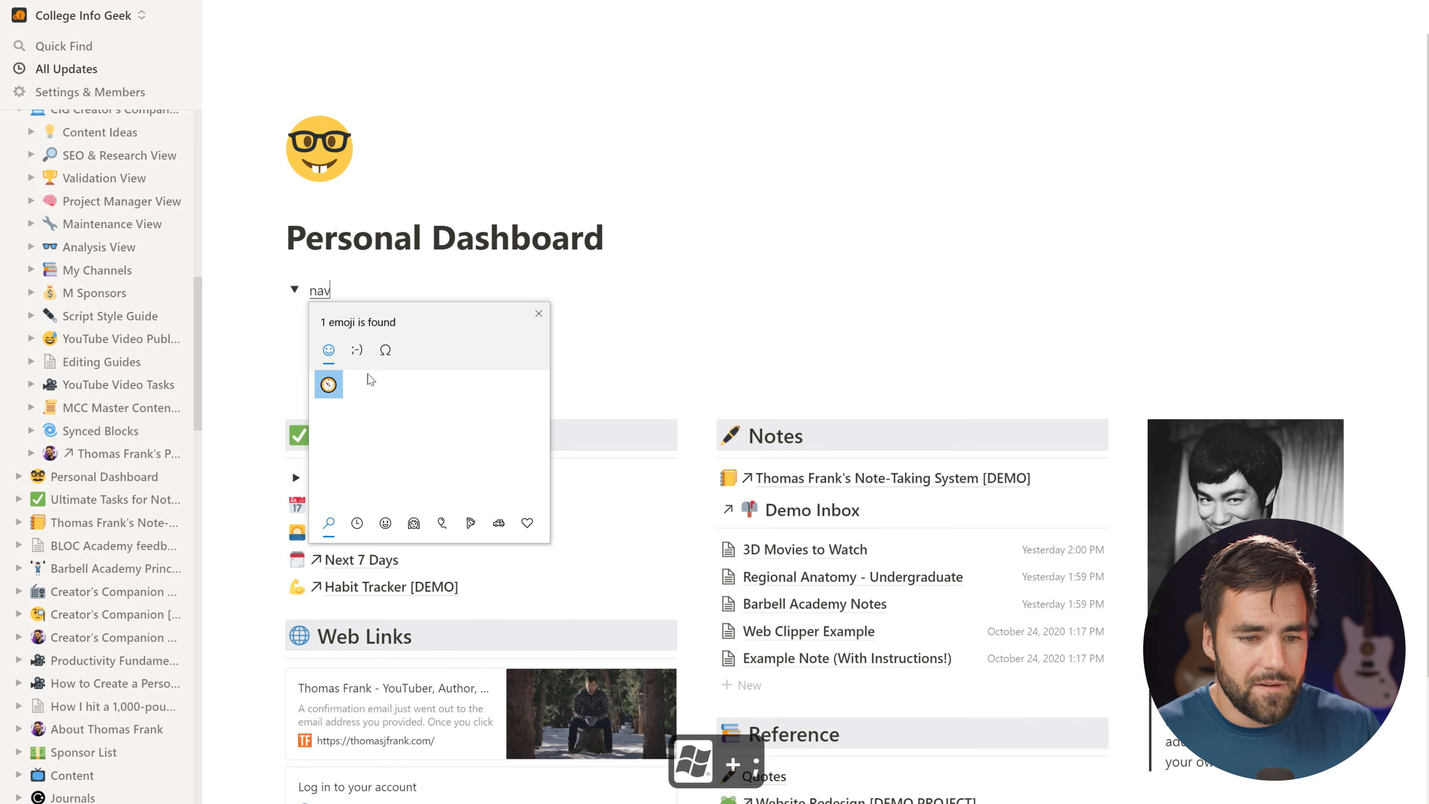
{"action": "left_click", "coordinate": [329, 385]}
{"action": "left_click", "coordinate": [382, 289]}
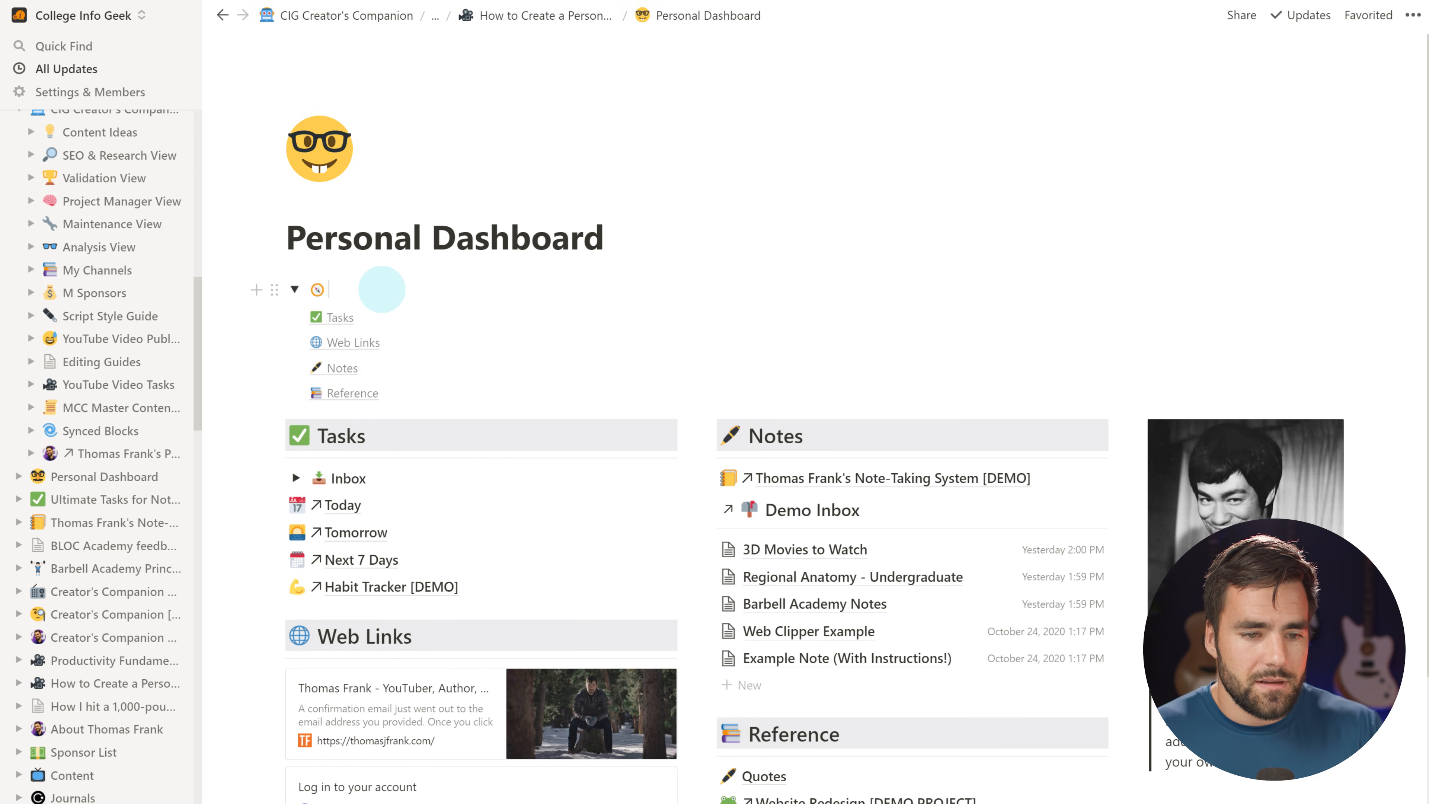
Title the toggle bold 'Quick Links', give it a green background, and test collapsing it
{"action": "key", "text": "ctrl+b"}
{"action": "type", "text": "On-"}
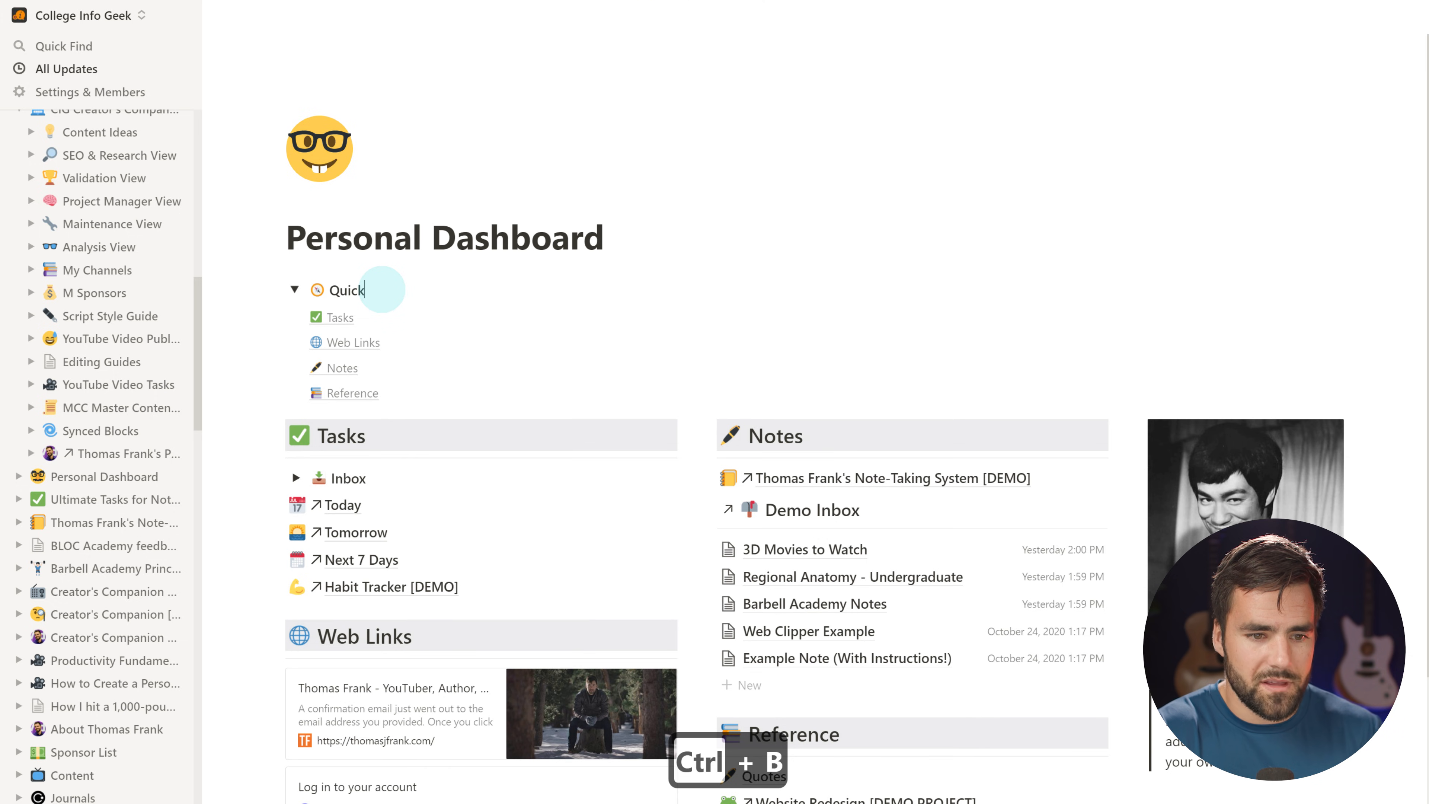
{"action": "type", "text": "ink"}
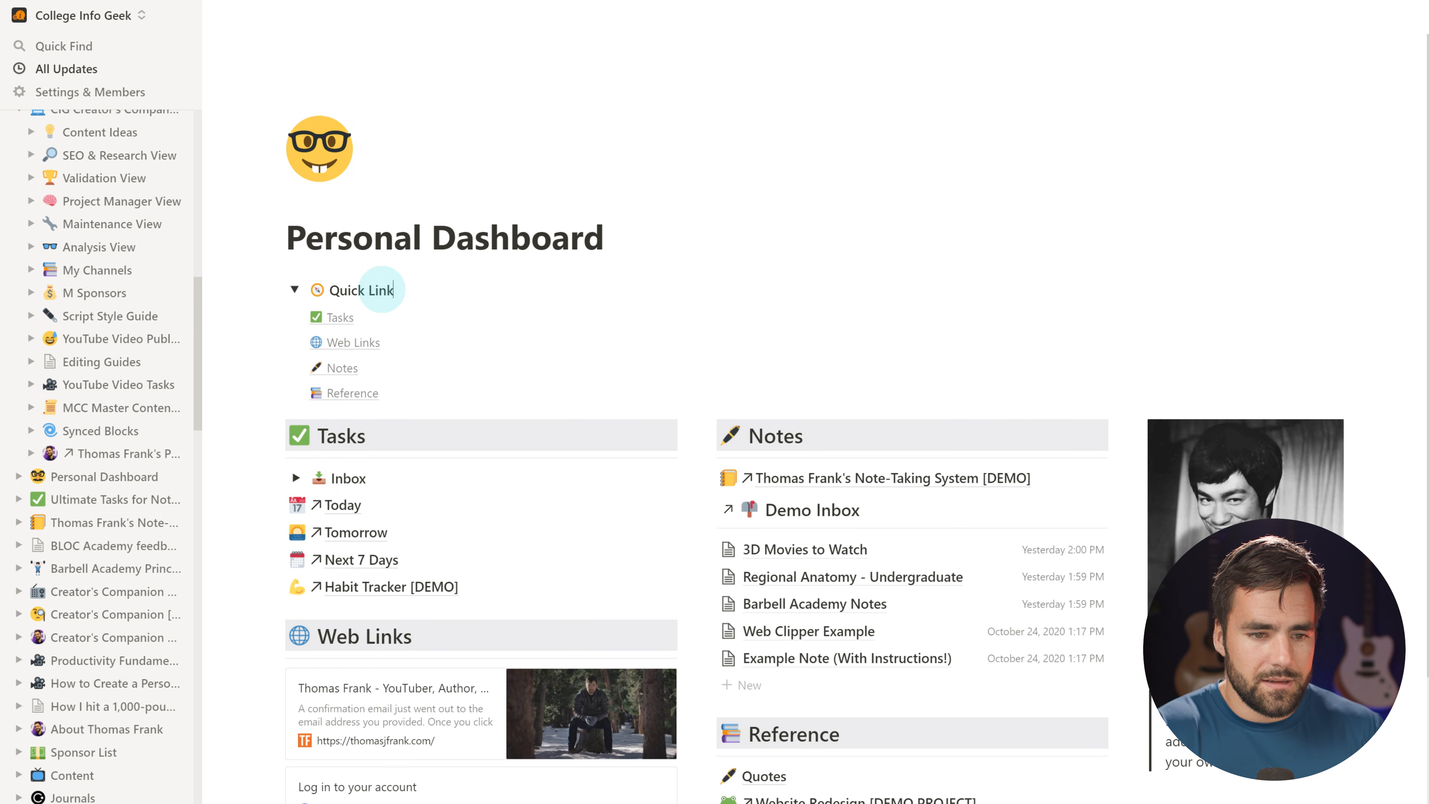
{"action": "type", "text": "s/green"}
{"action": "key", "text": "Down"}
{"action": "key", "text": "Return"}
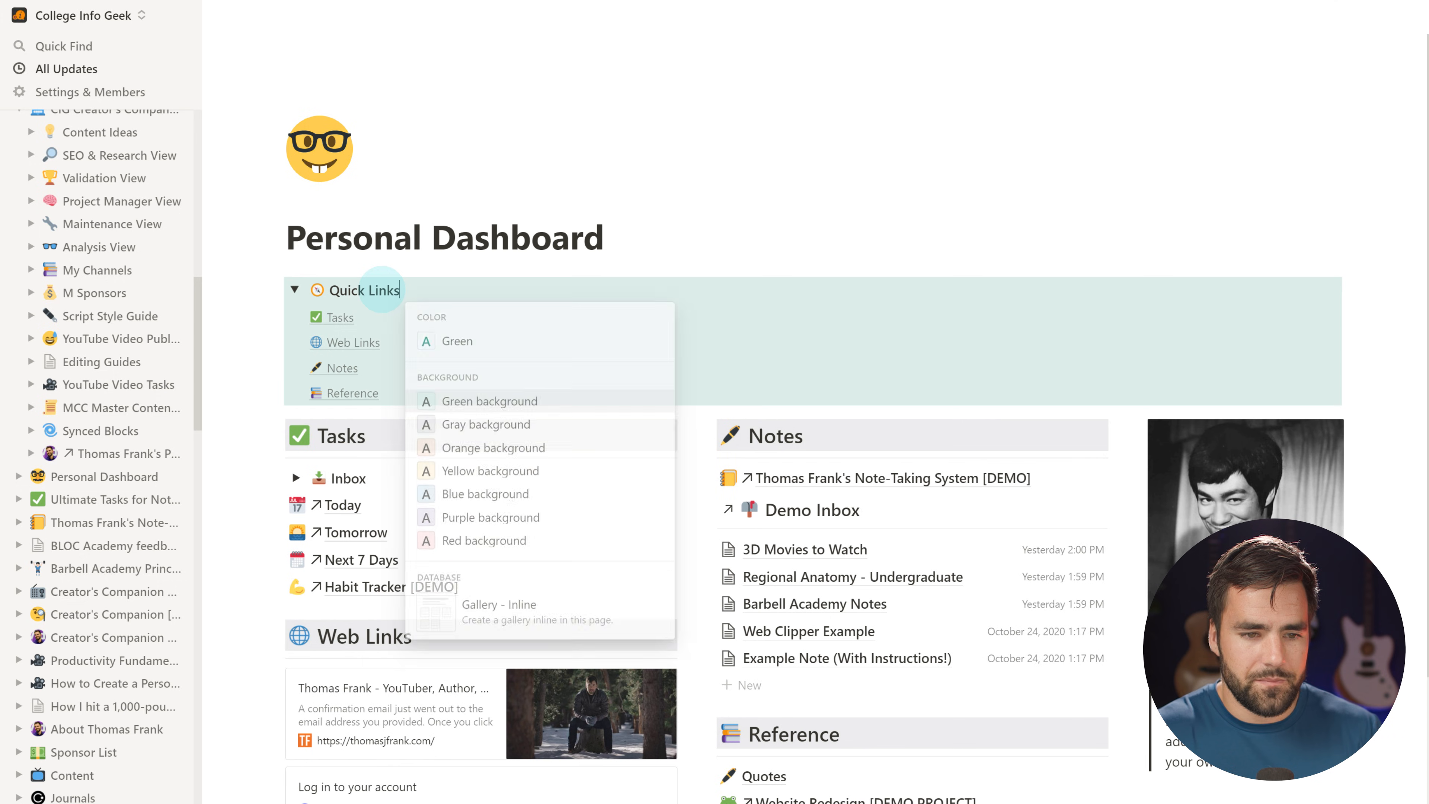
{"action": "left_click", "coordinate": [293, 292]}
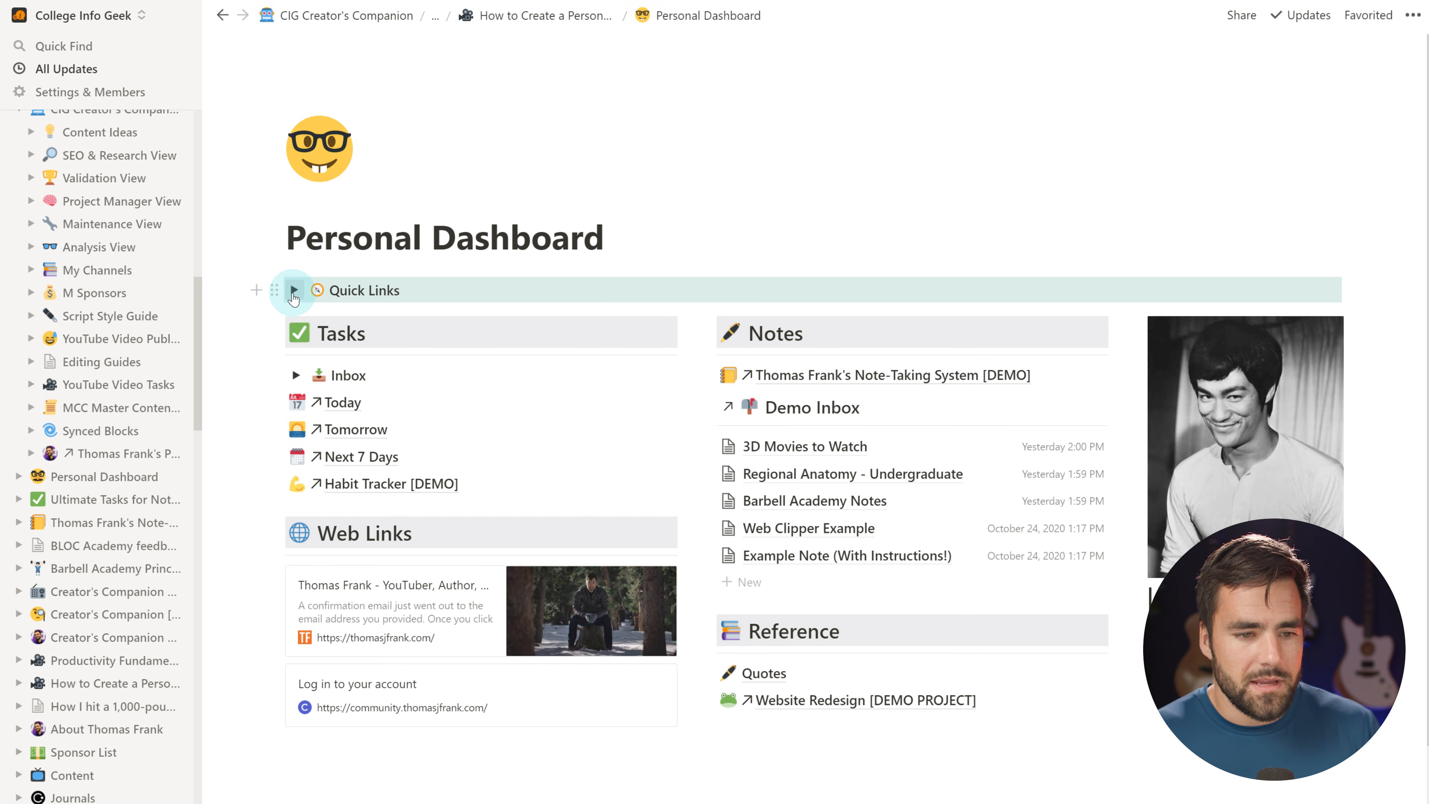
{"action": "left_click", "coordinate": [574, 278]}
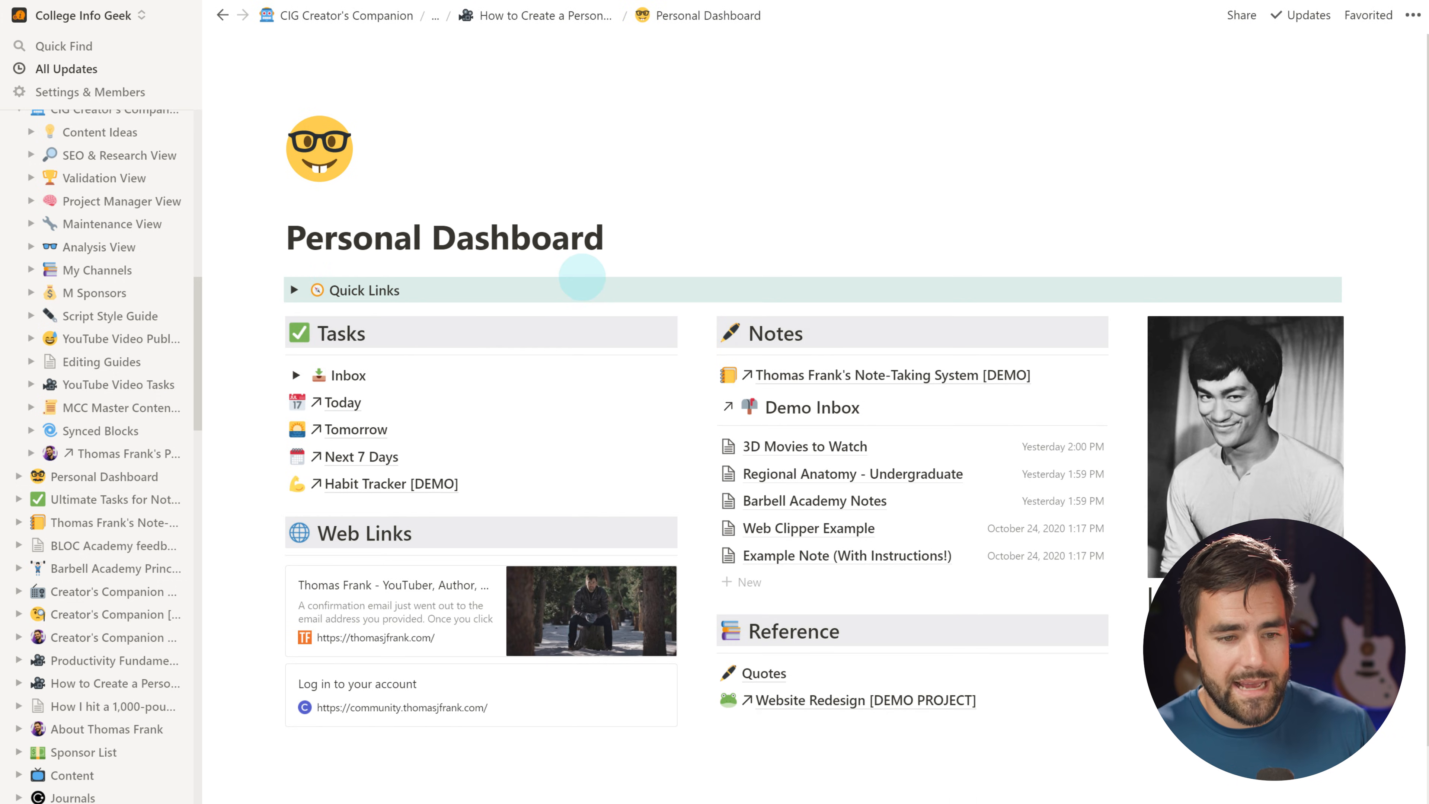
{"action": "left_click", "coordinate": [294, 290]}
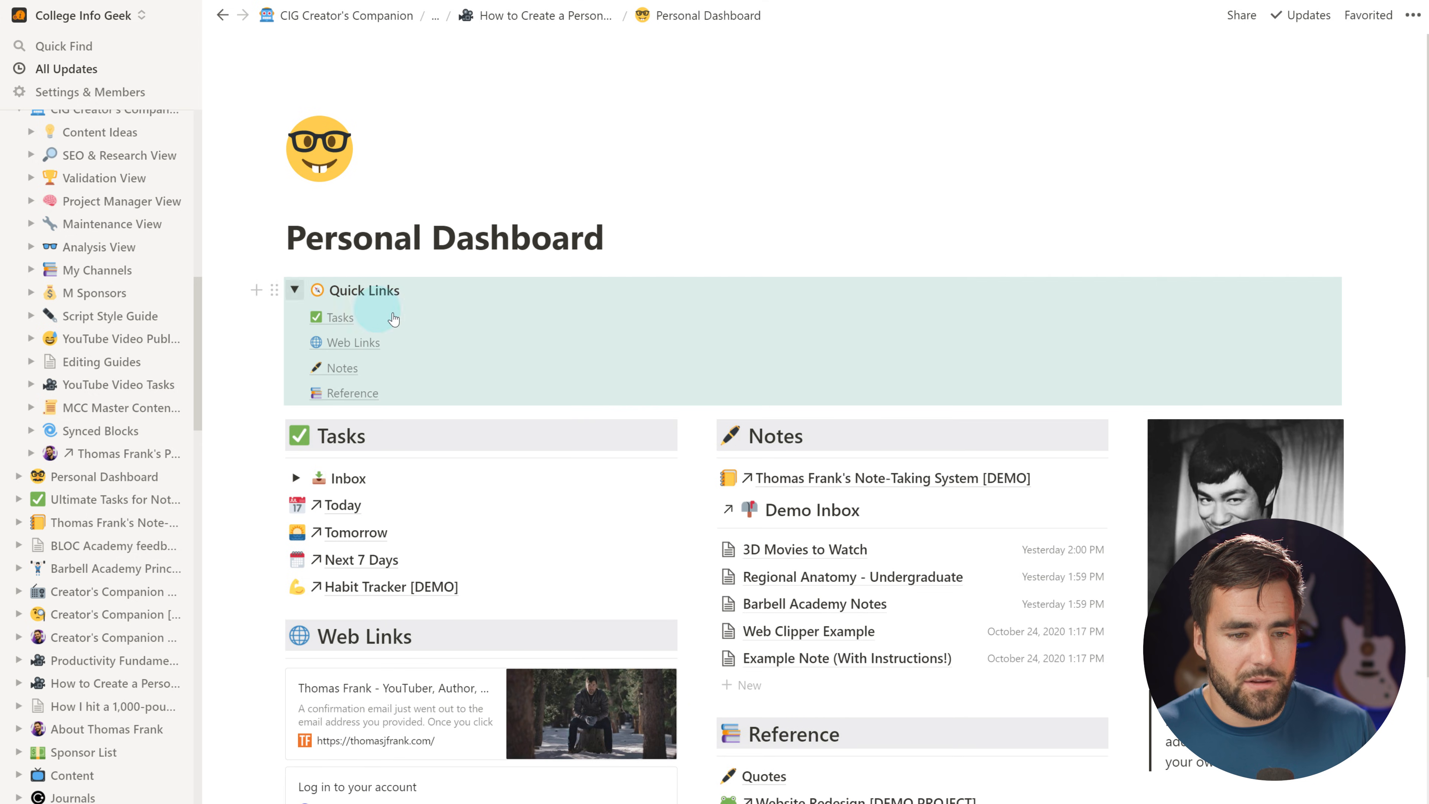
Add a callout below the collapsed Quick Links toggle holding the pasted 'Remember the regrets of the 100-year-olds' reminder
{"action": "left_click", "coordinate": [294, 290]}
{"action": "key", "text": "Return"}
{"action": "type", "text": "/call"}
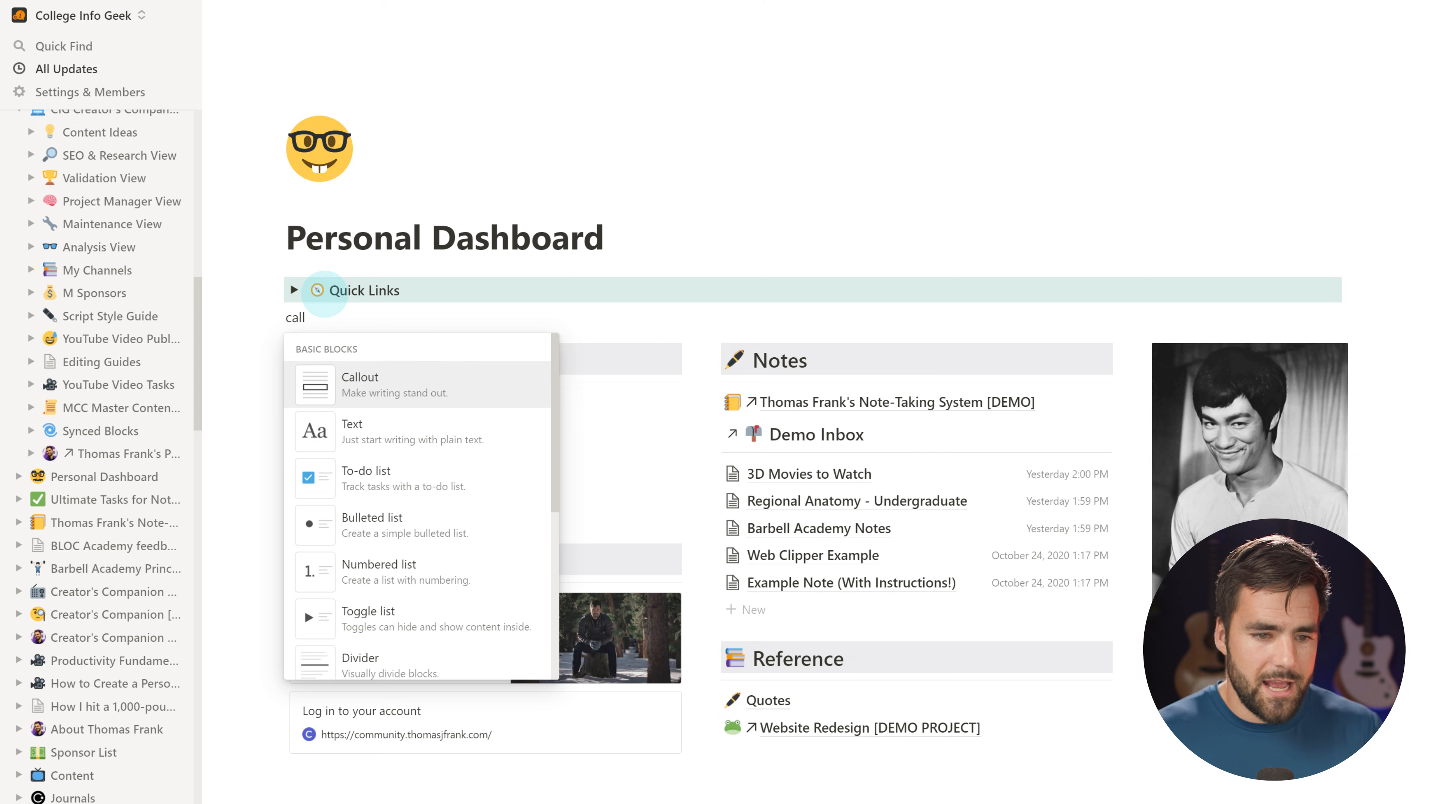
{"action": "left_click", "coordinate": [475, 380]}
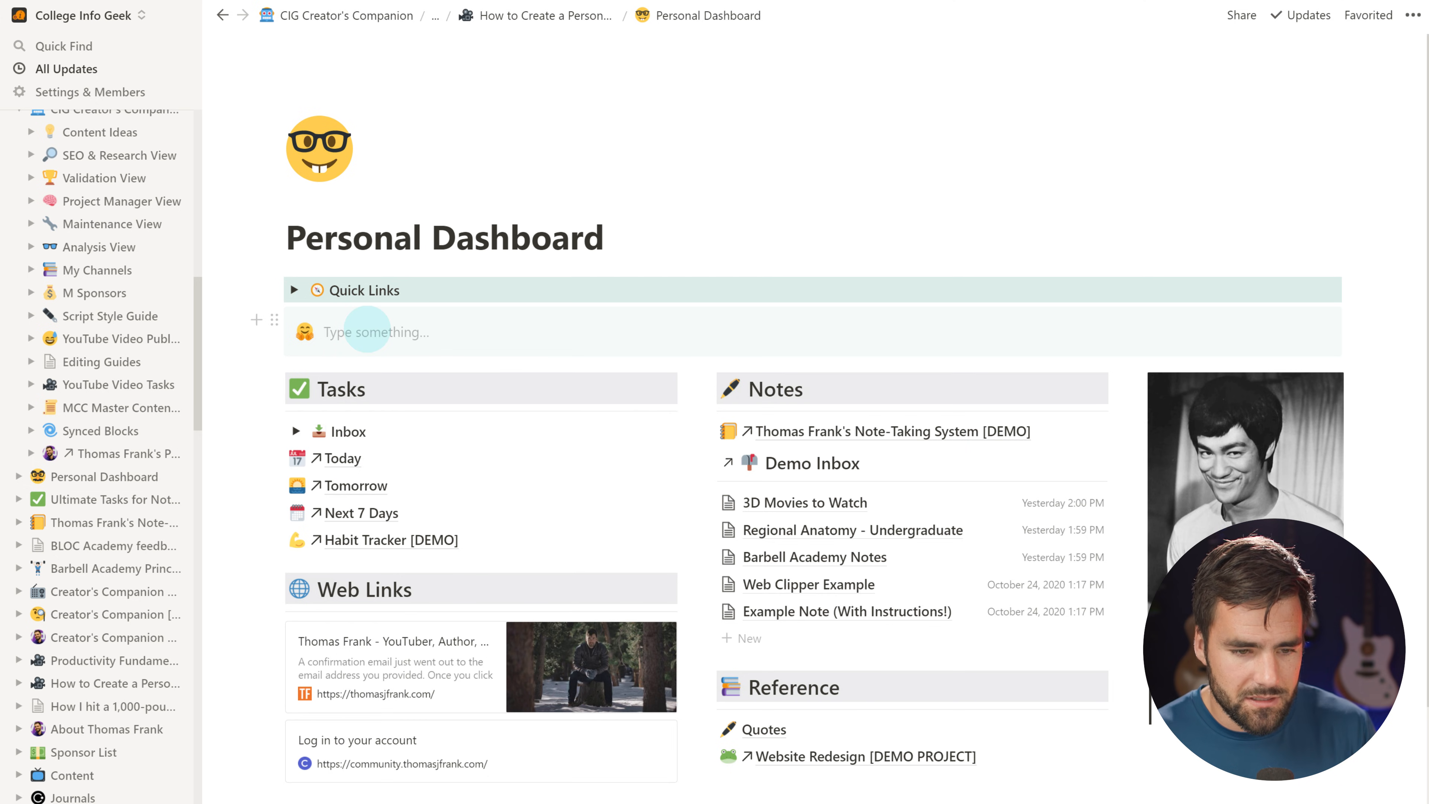
{"action": "type", "text": "Remember the regrets of the 100-year-olds. Work hard, stay focused, but quit at a reasonable time. Spend time with friends and family today, go outside, and don't skip your workout."}
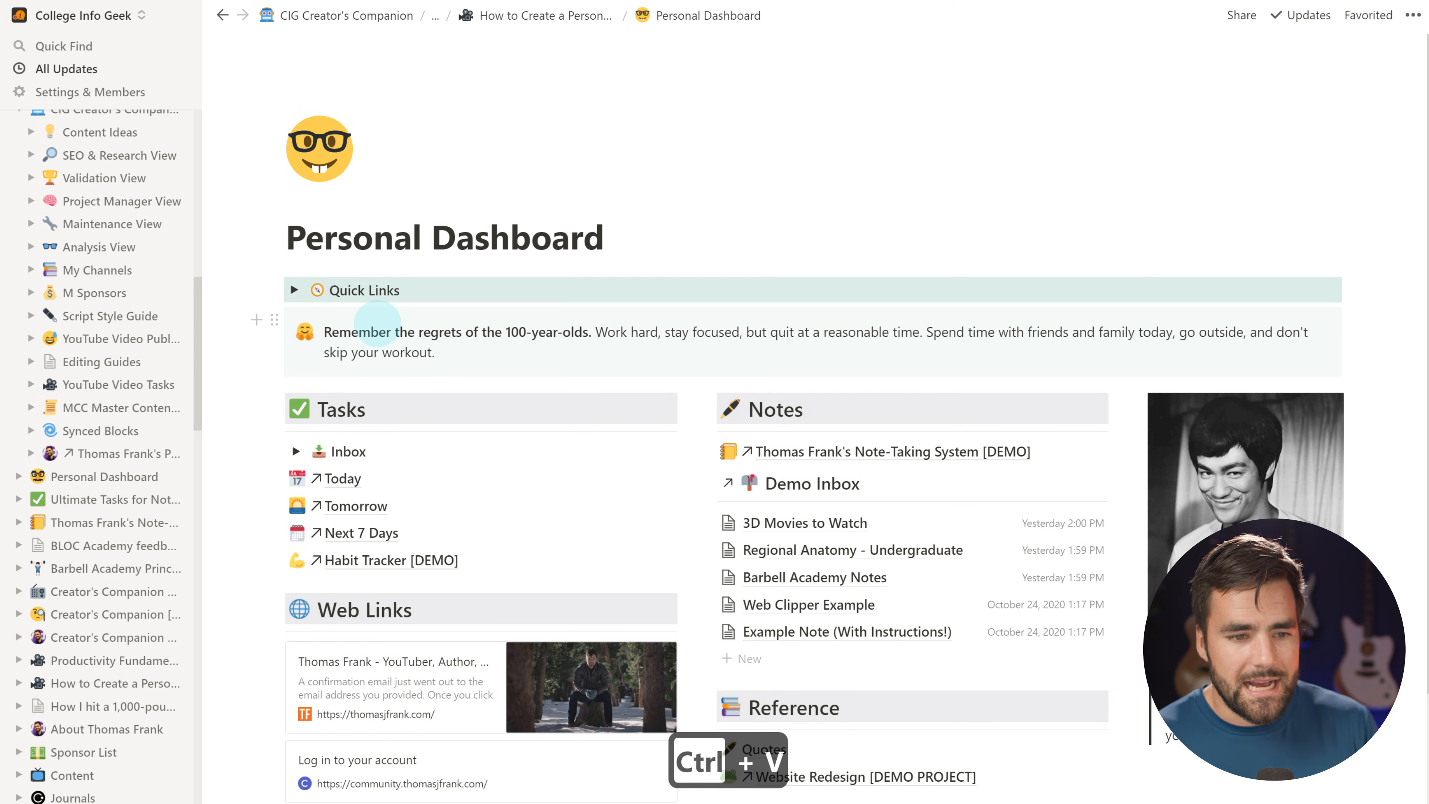
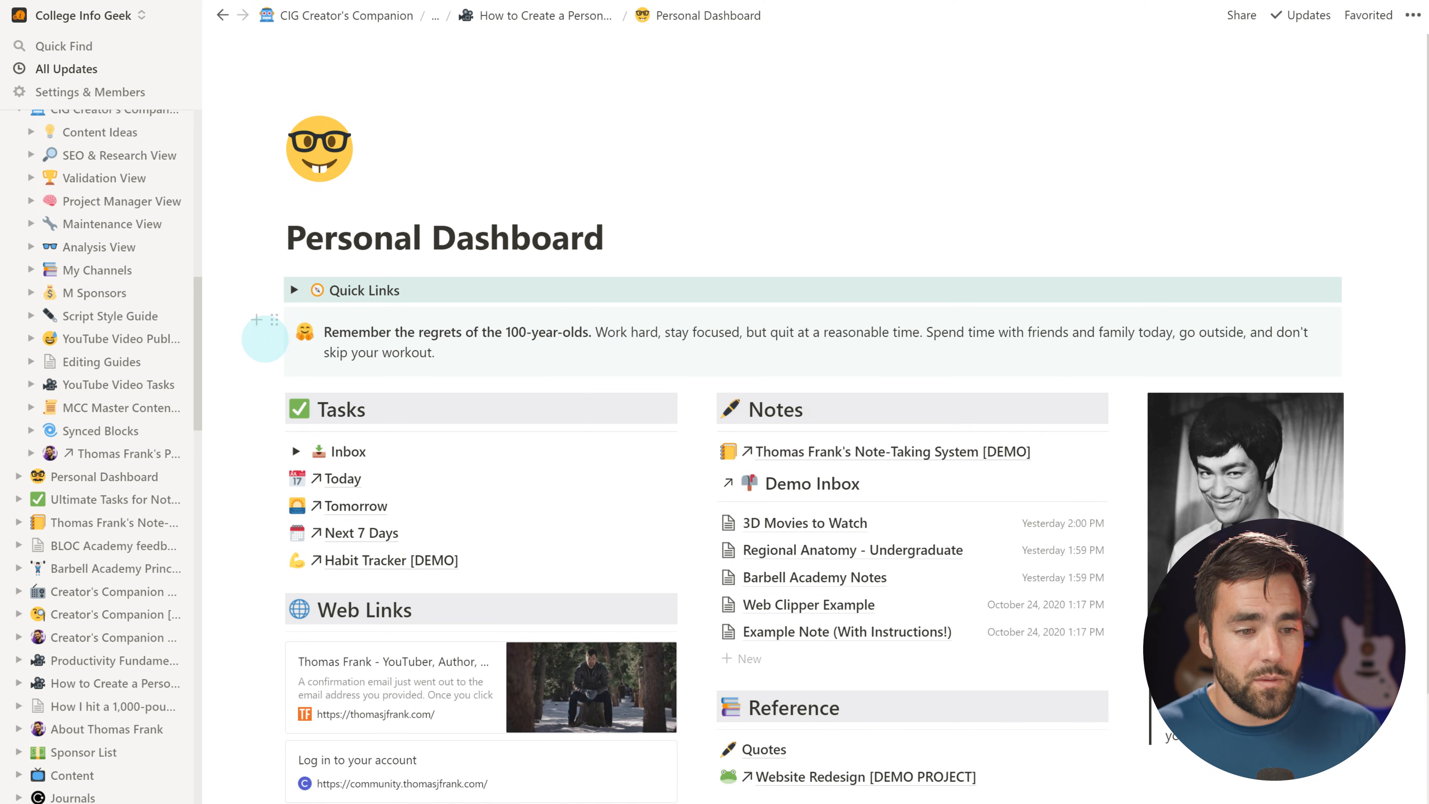
Add a /sync synced block below the reminder callout, move the callout into it, and copy it
{"action": "left_click", "coordinate": [255, 321]}
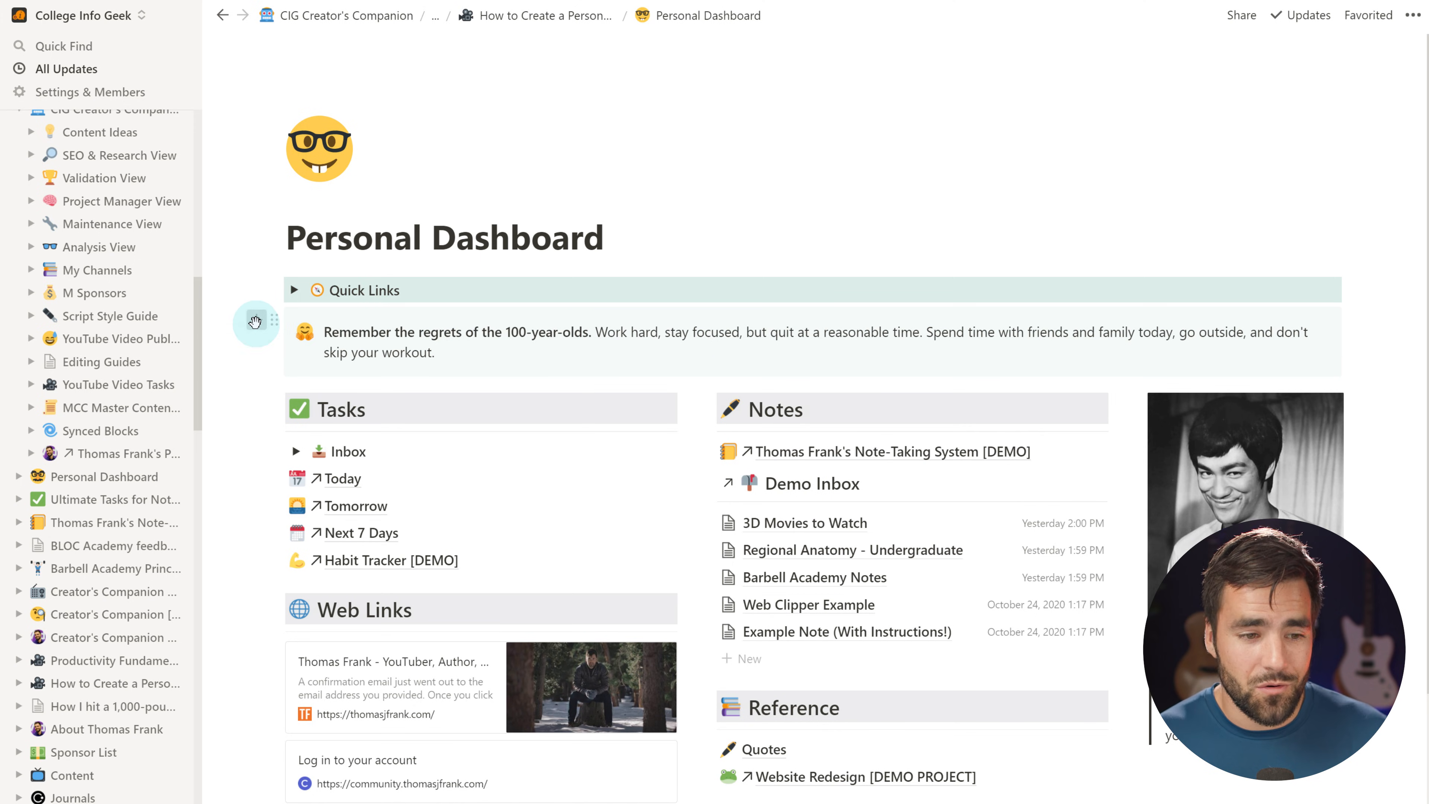
{"action": "type", "text": "sync"}
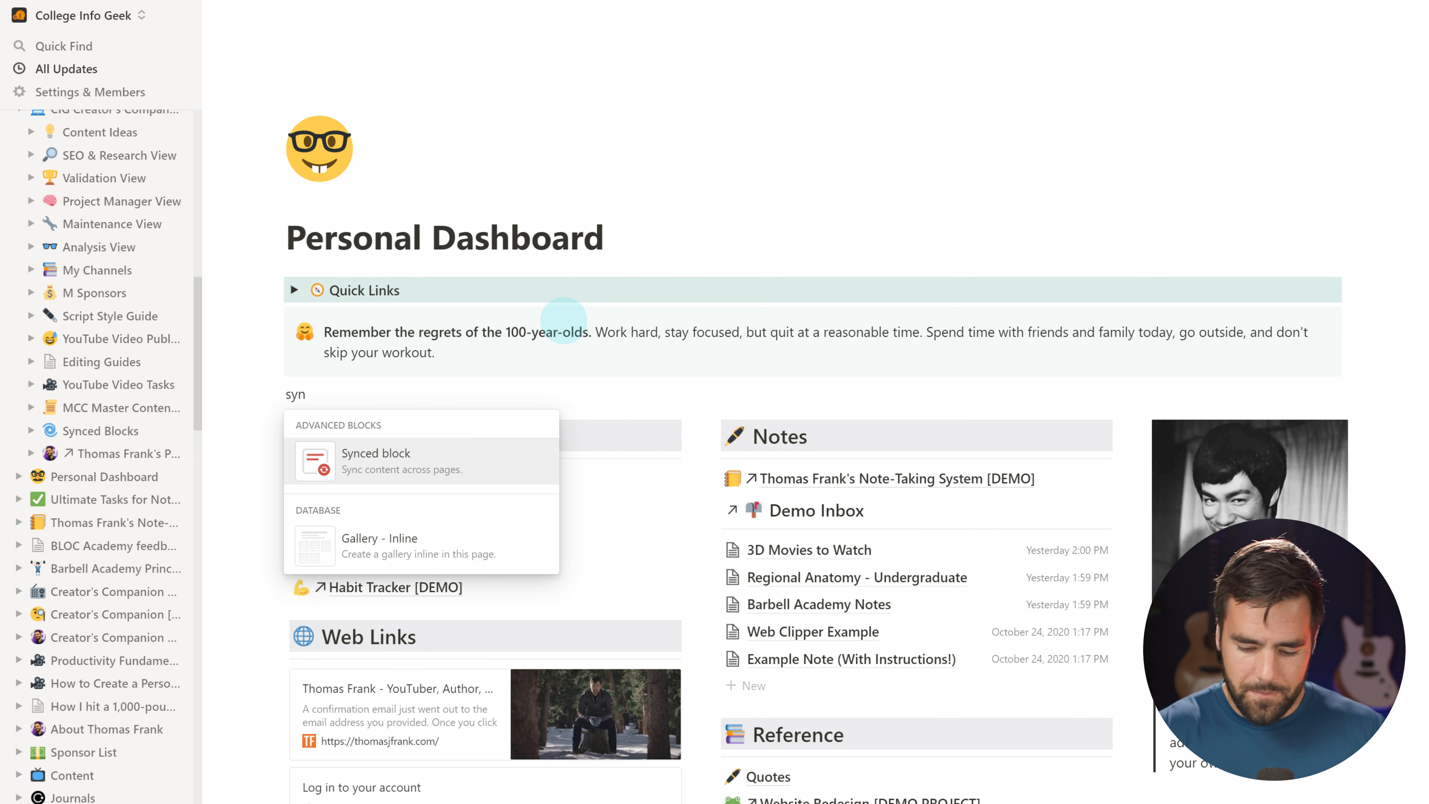
{"action": "key", "text": "Return"}
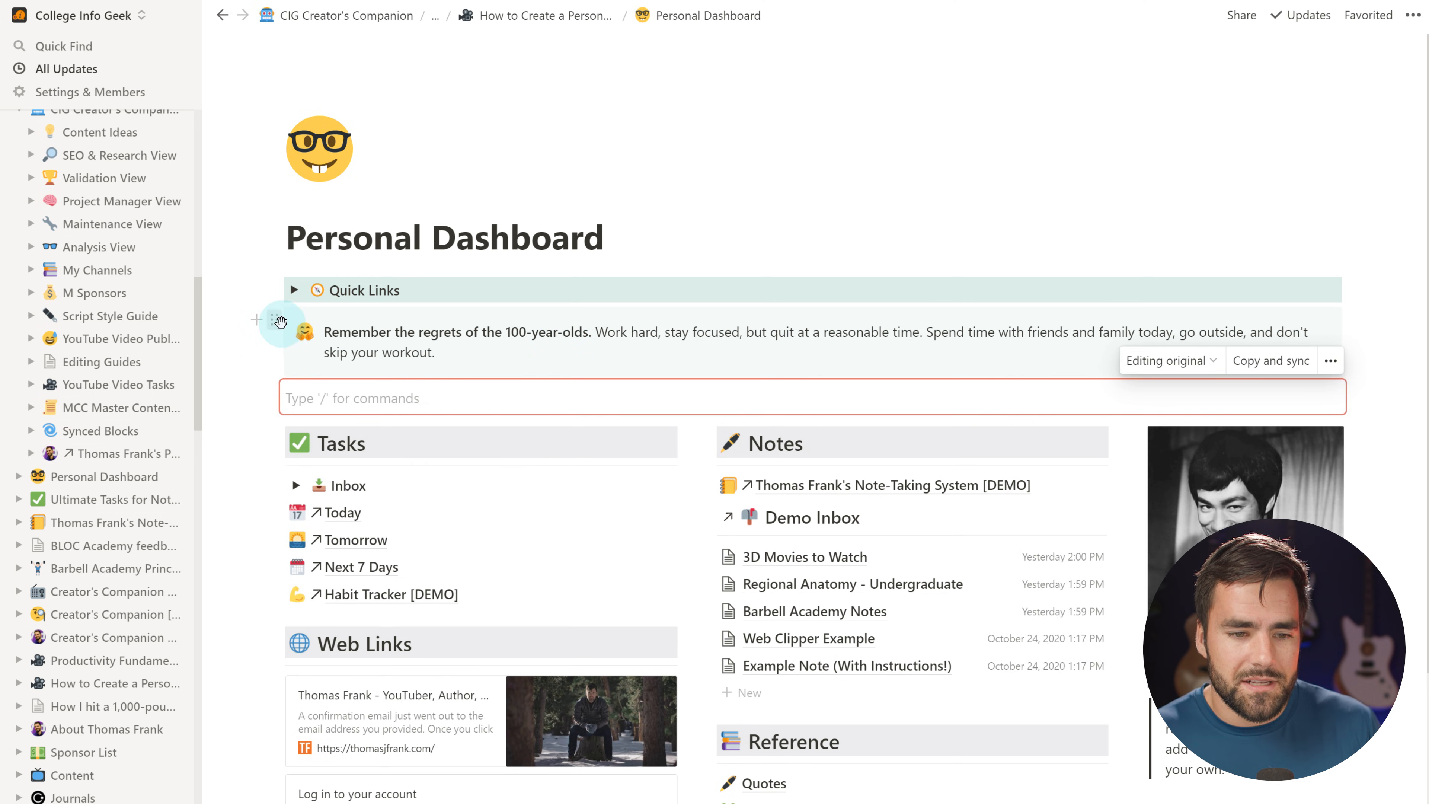
{"action": "left_click_drag", "start_coordinate": [270, 315], "coordinate": [307, 401]}
{"action": "key", "text": "BackSpace"}
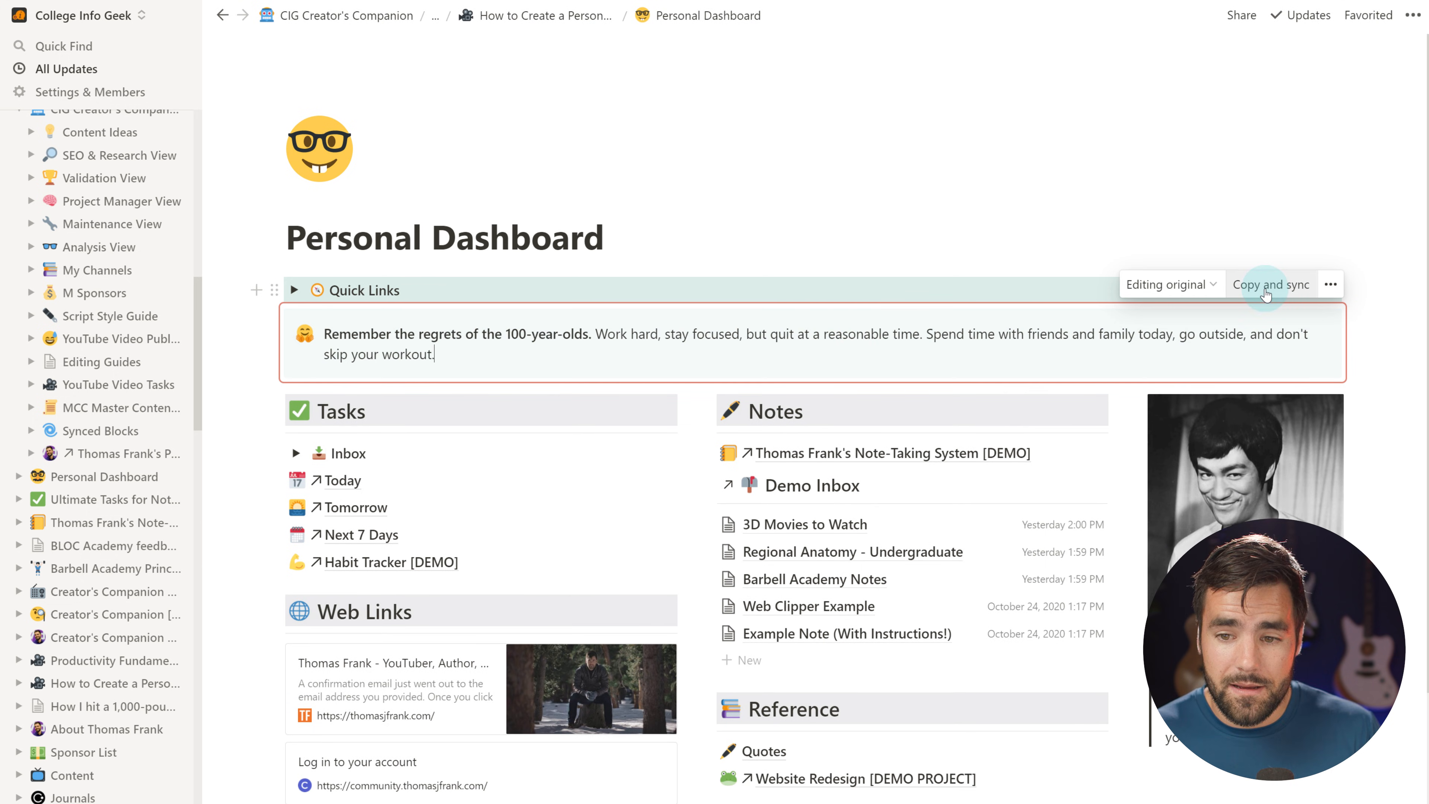
{"action": "left_click", "coordinate": [1267, 285]}
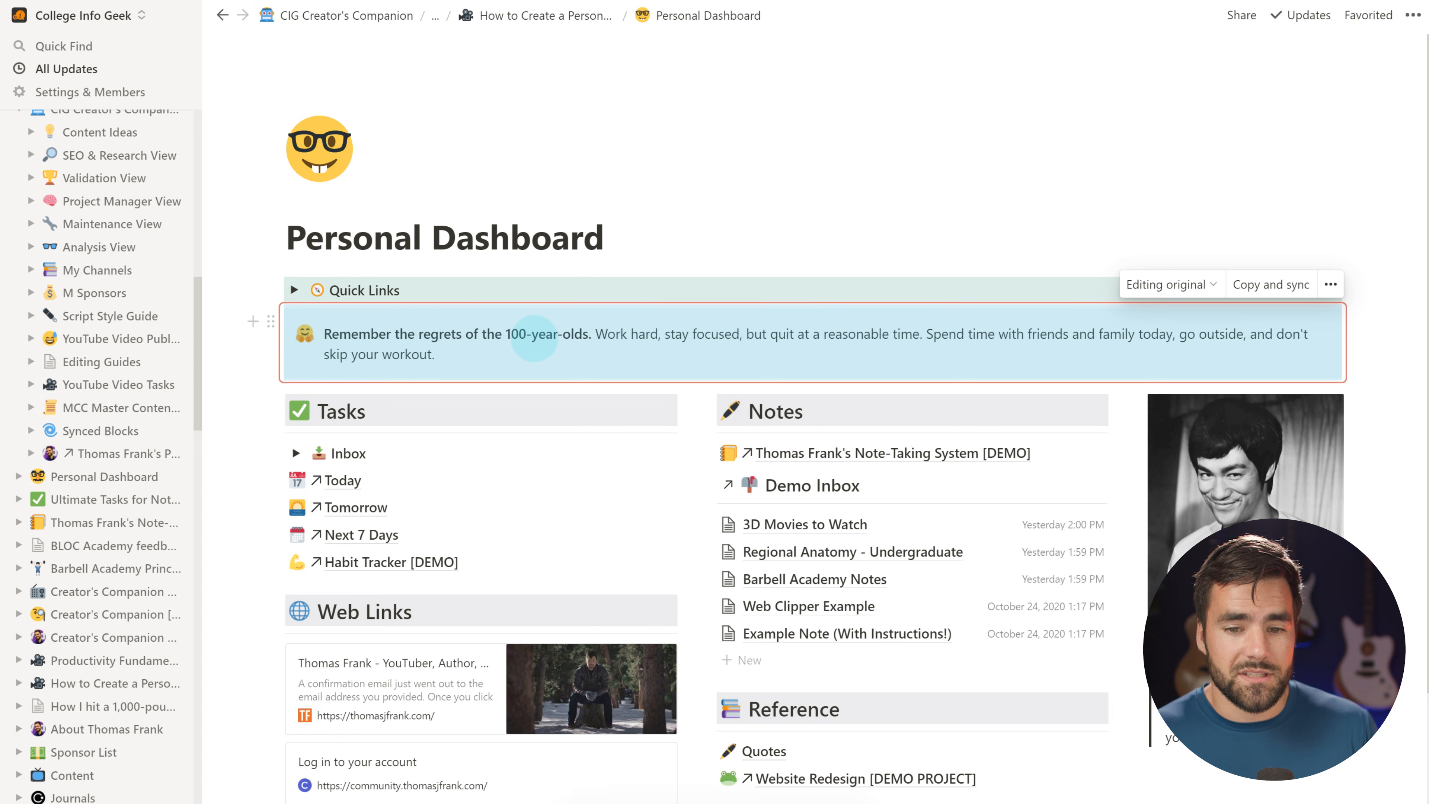
{"action": "scroll", "coordinate": [999, 613], "scroll_direction": "down", "scroll_amount": 2}
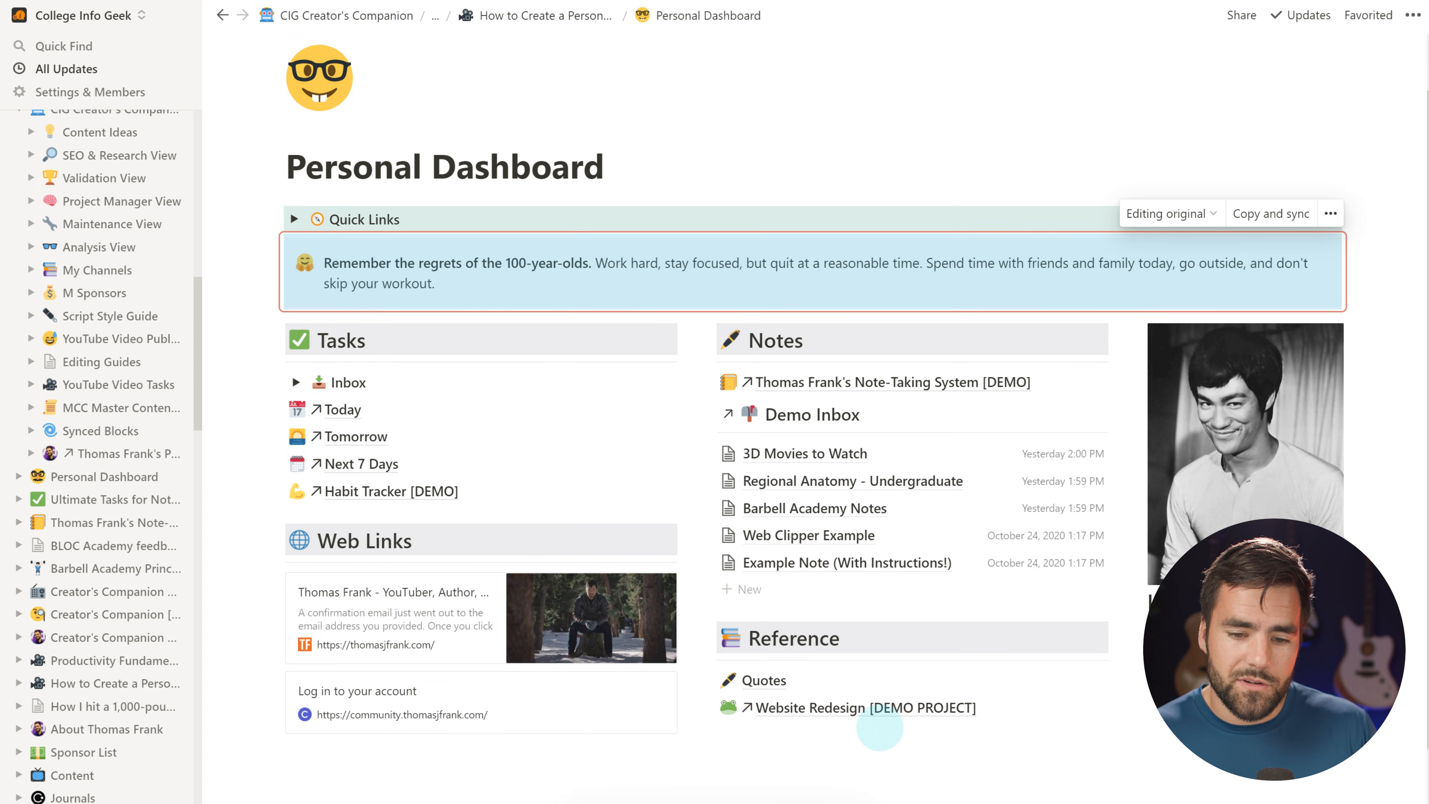
{"action": "scroll", "coordinate": [862, 743], "scroll_direction": "down", "scroll_amount": 2}
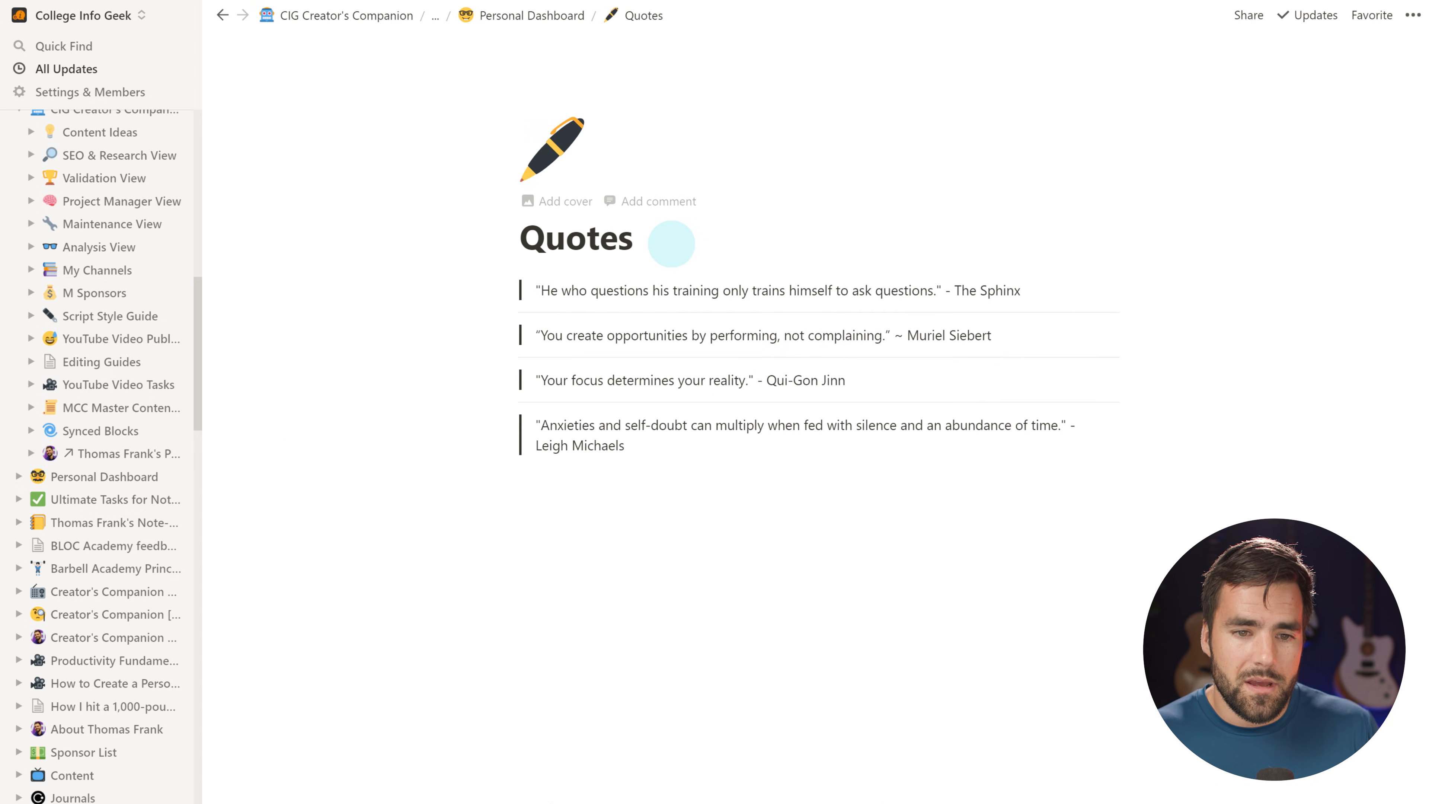
Paste the synced reminder callout onto the Quotes page and check which pages share it
{"action": "key", "text": "Return"}
{"action": "type", "text": "Remember the regrets of the 100-year-olds. Work hard, stay focused, but quit at a reasonable time. Spend time with friends and family today, go outside, and don't skip your workout."}
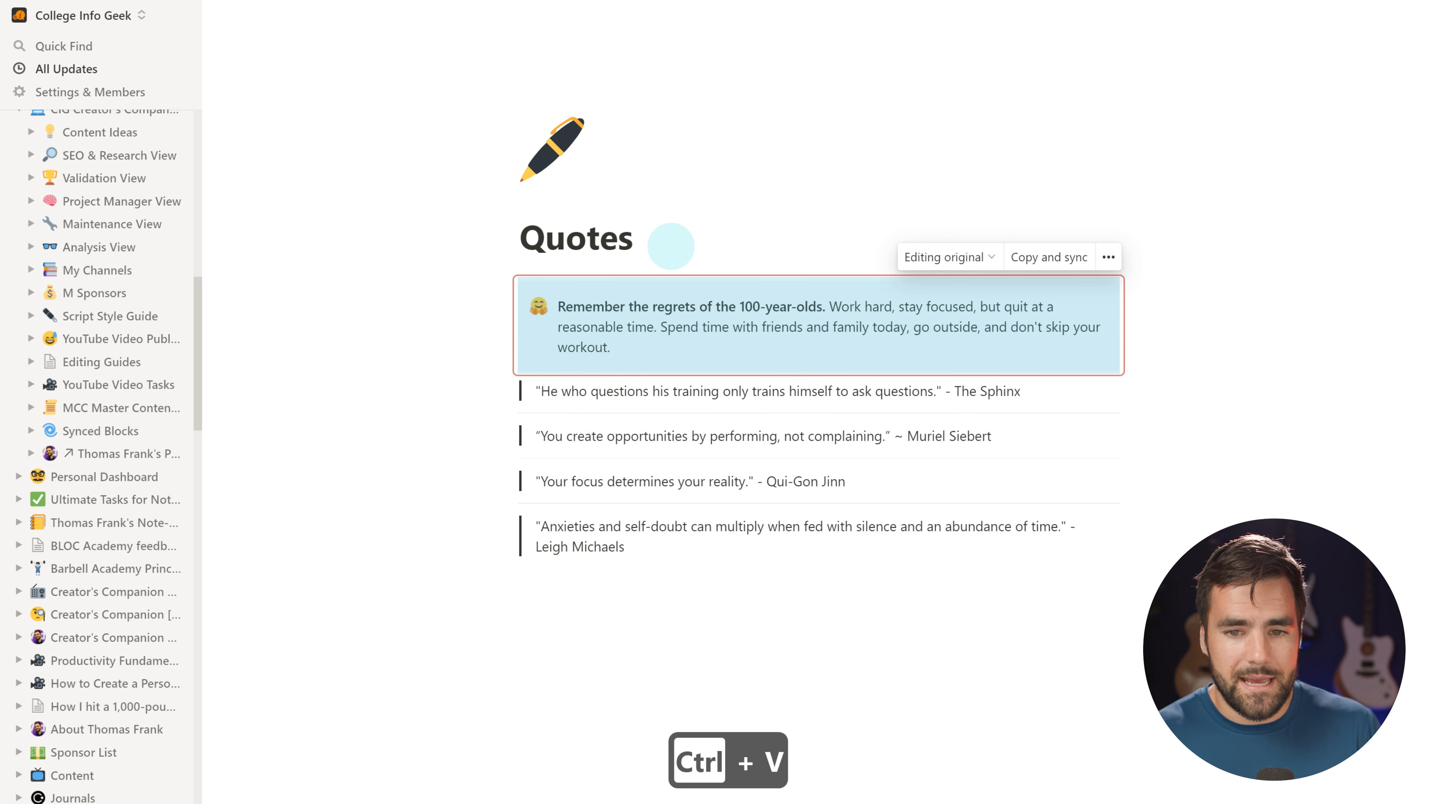
{"action": "left_click", "coordinate": [986, 709]}
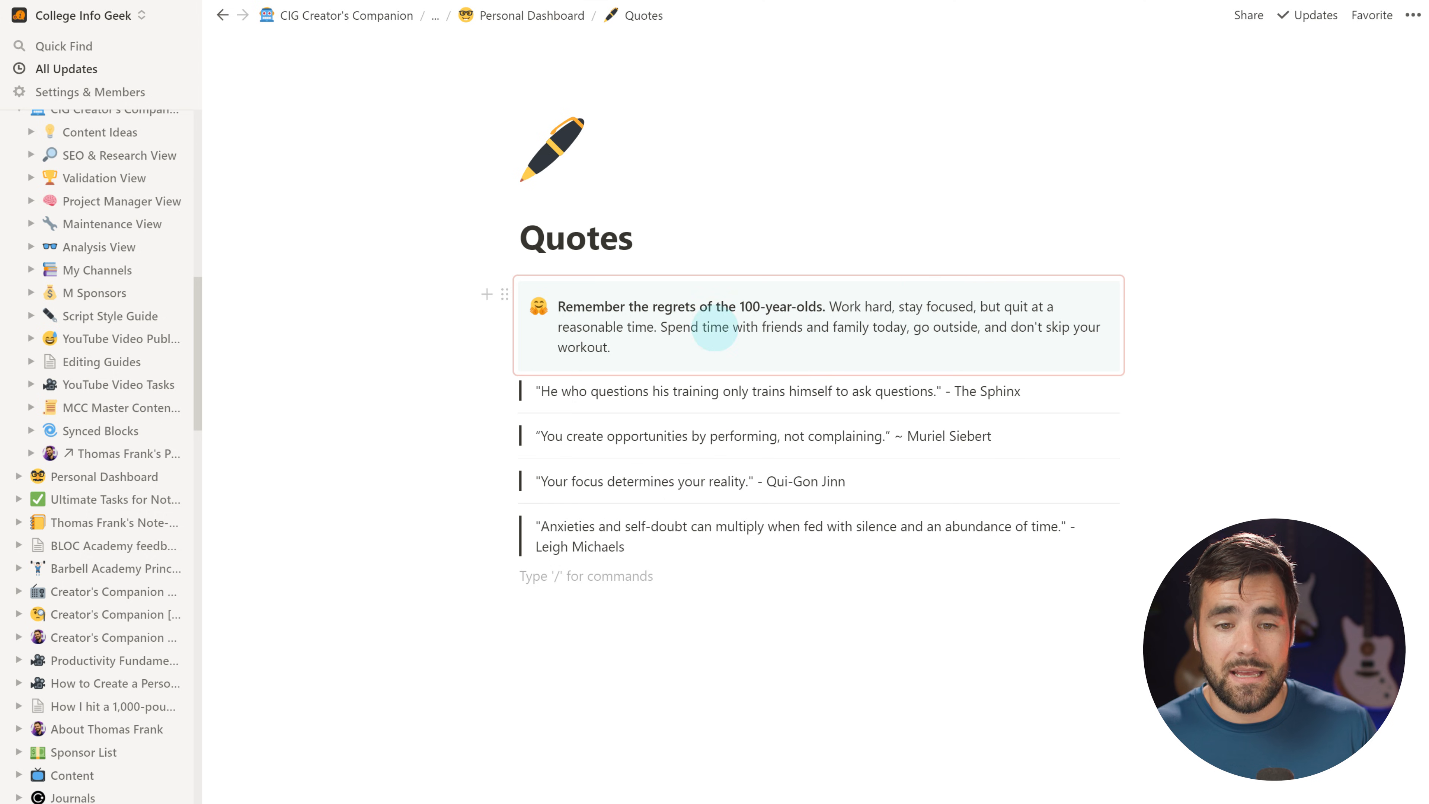
{"action": "left_click", "coordinate": [953, 281]}
{"action": "left_click", "coordinate": [964, 258]}
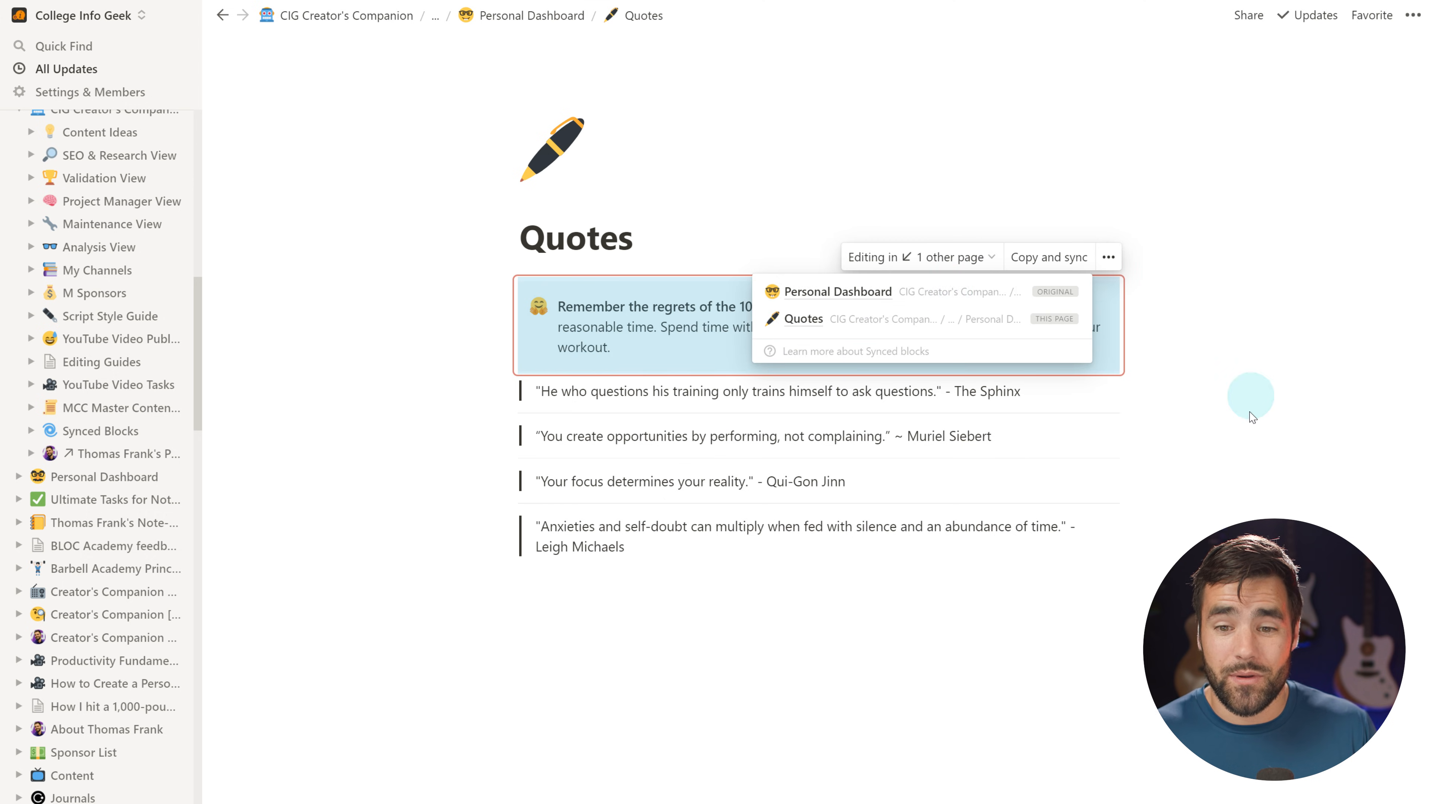
{"action": "left_click", "coordinate": [890, 772]}
Add a test line in the synced callout, then remove it from the Personal Dashboard
{"action": "left_click", "coordinate": [703, 345]}
{"action": "key", "text": "Return"}
{"action": "key", "text": "Return"}
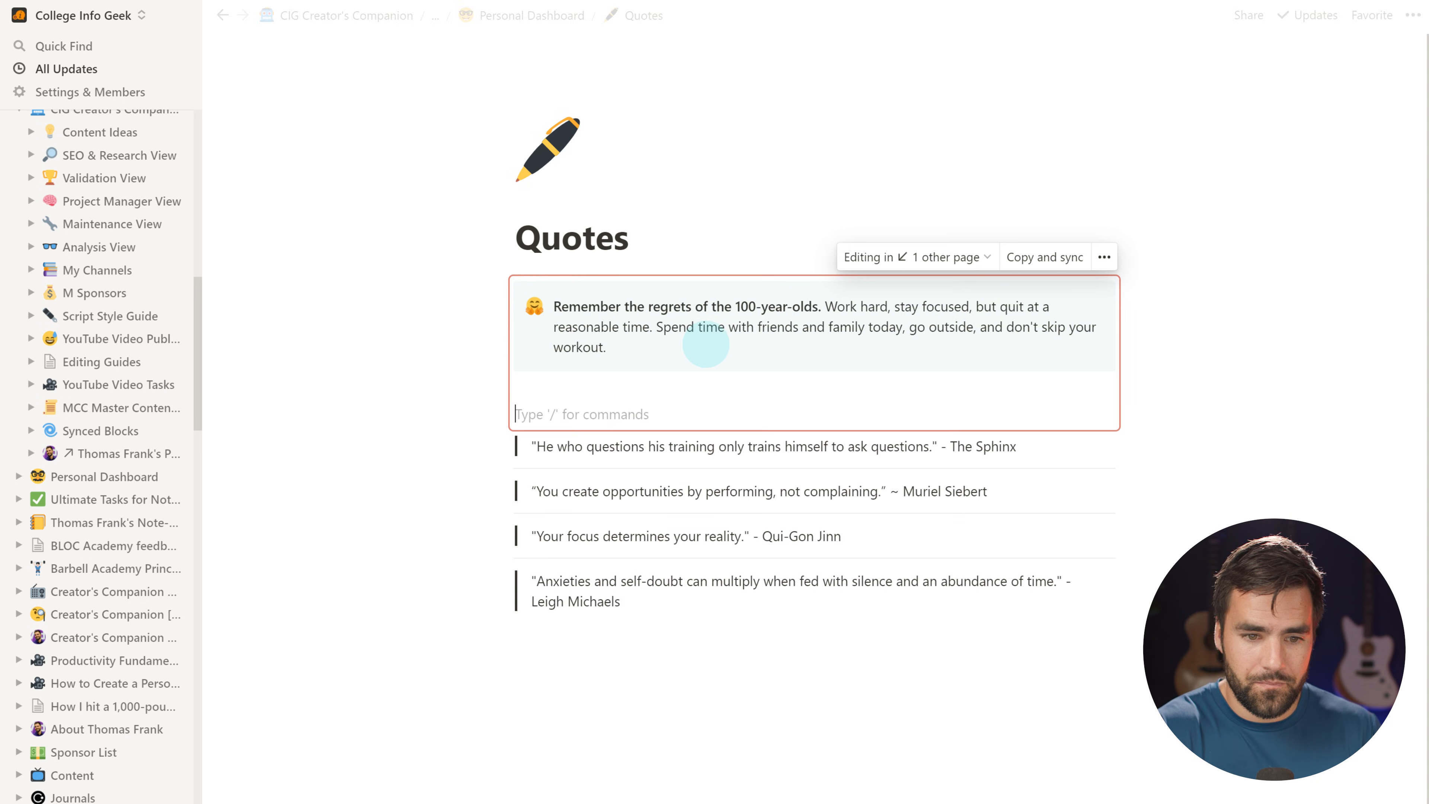
{"action": "key", "text": "BackSpace"}
{"action": "key", "text": "BackSpace"}
{"action": "key", "text": "shift+Return"}
{"action": "key", "text": "shift+Return"}
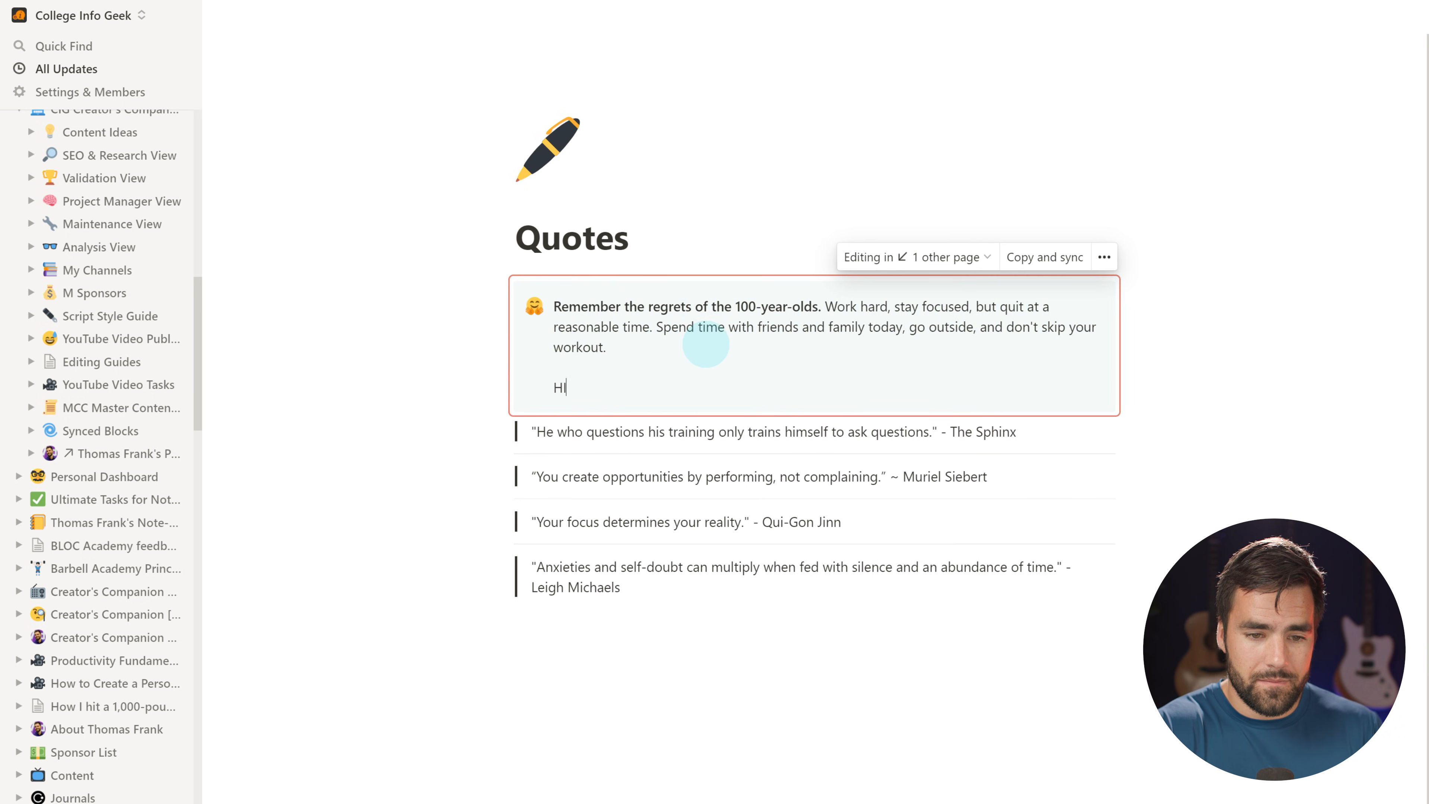
{"action": "left_click", "coordinate": [948, 258]}
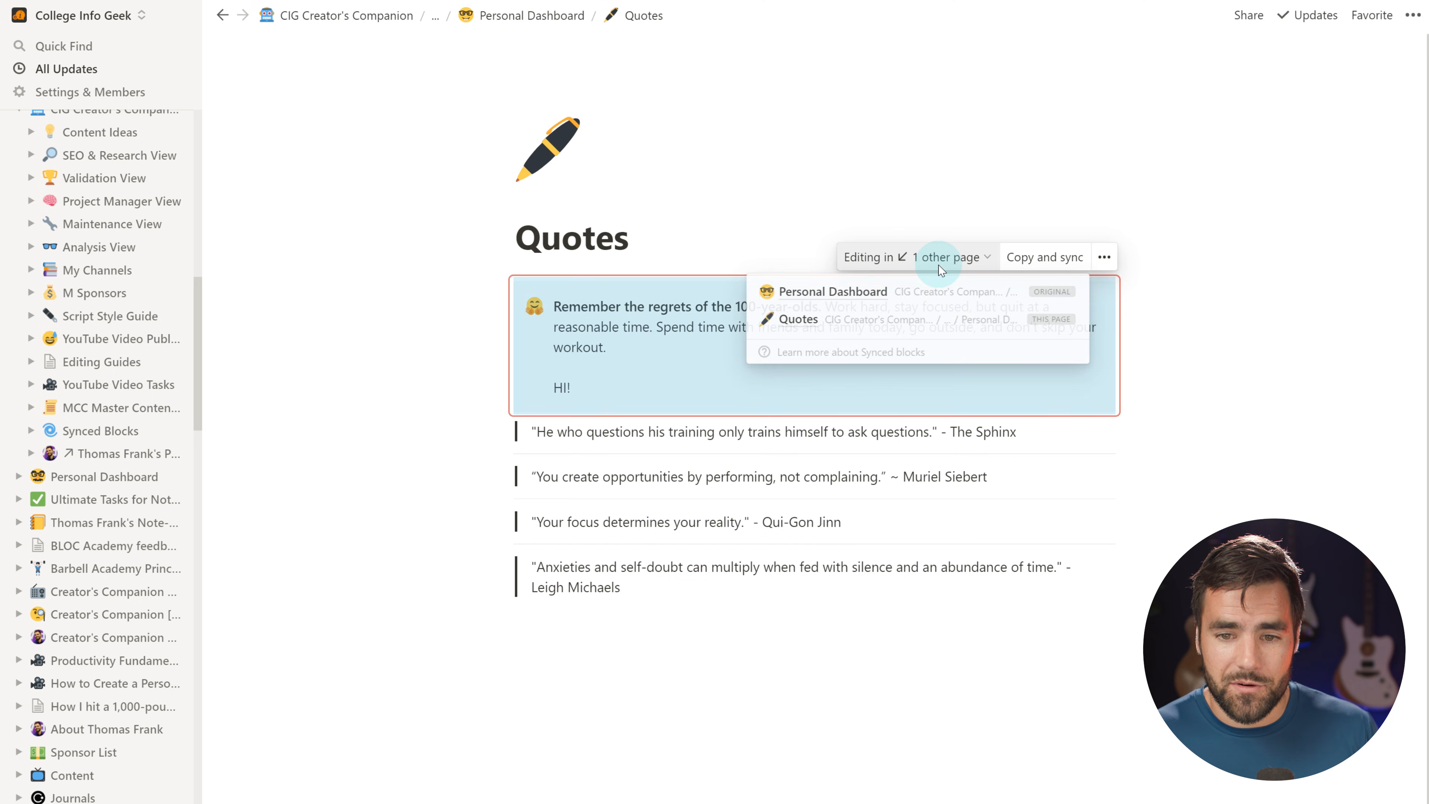
{"action": "left_click", "coordinate": [946, 291]}
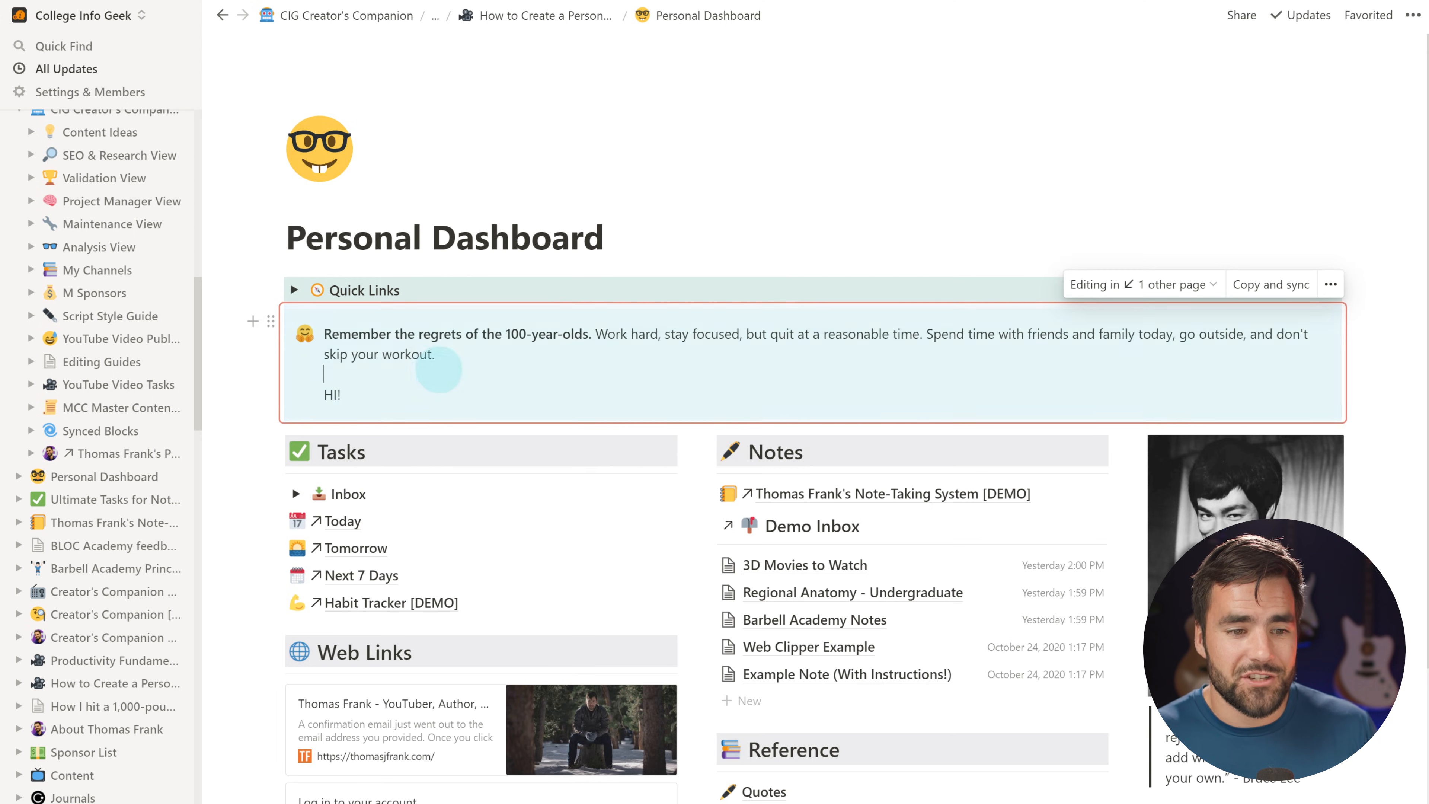
{"action": "key", "text": "BackSpace"}
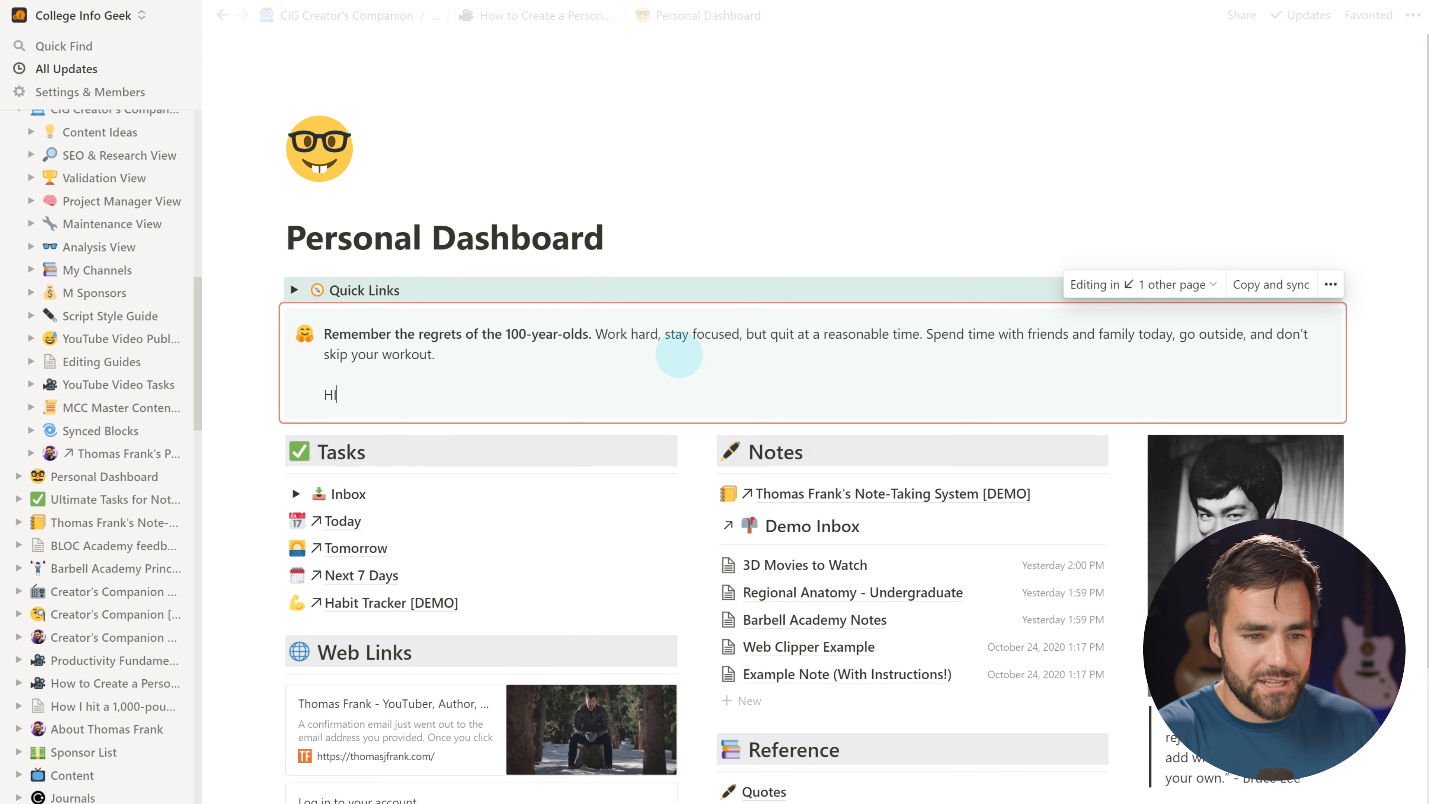
{"action": "key", "text": "BackSpace"}
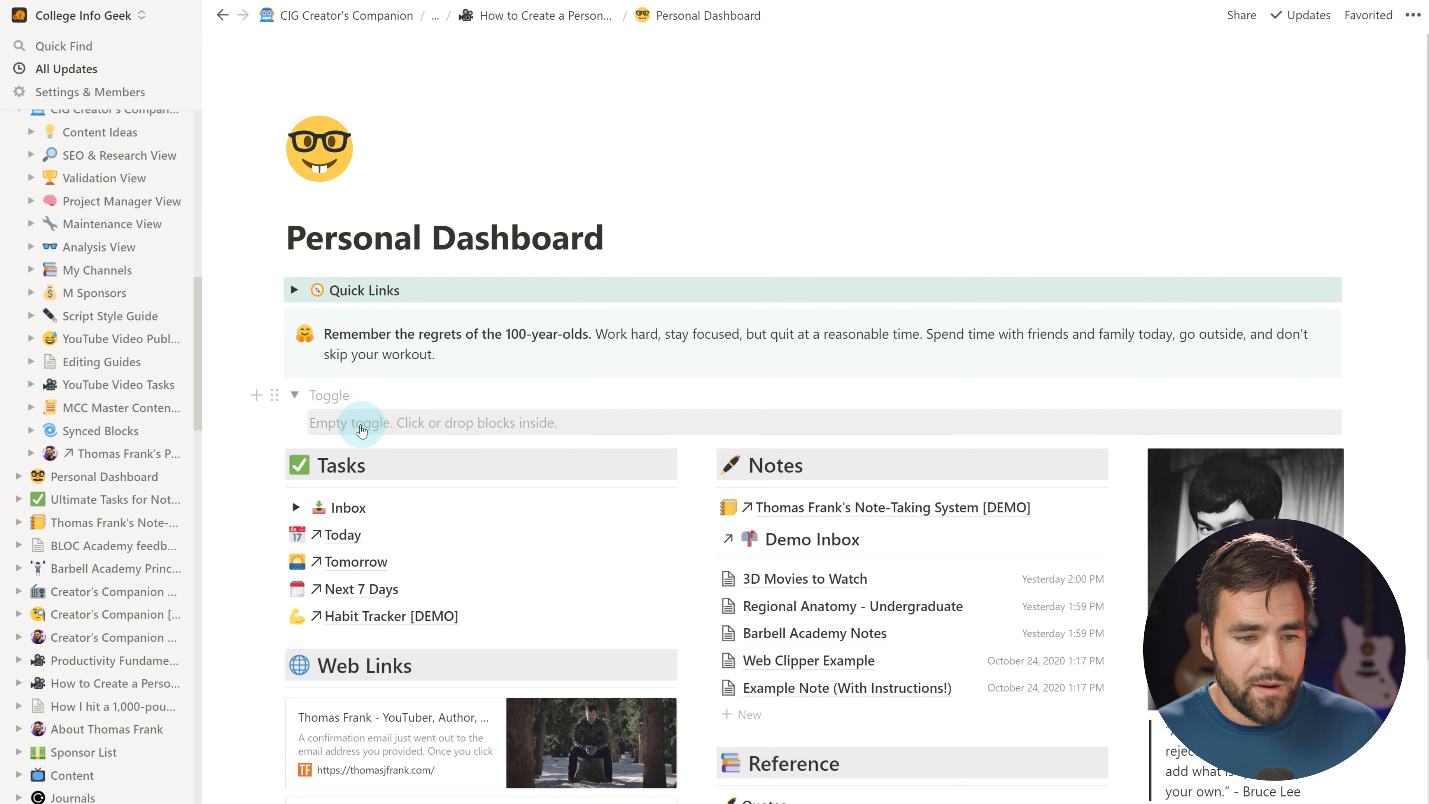
Insert an inline gallery inside the toggle and title it 'Daily Tasks'
{"action": "left_click", "coordinate": [392, 413]}
{"action": "type", "text": "/"}
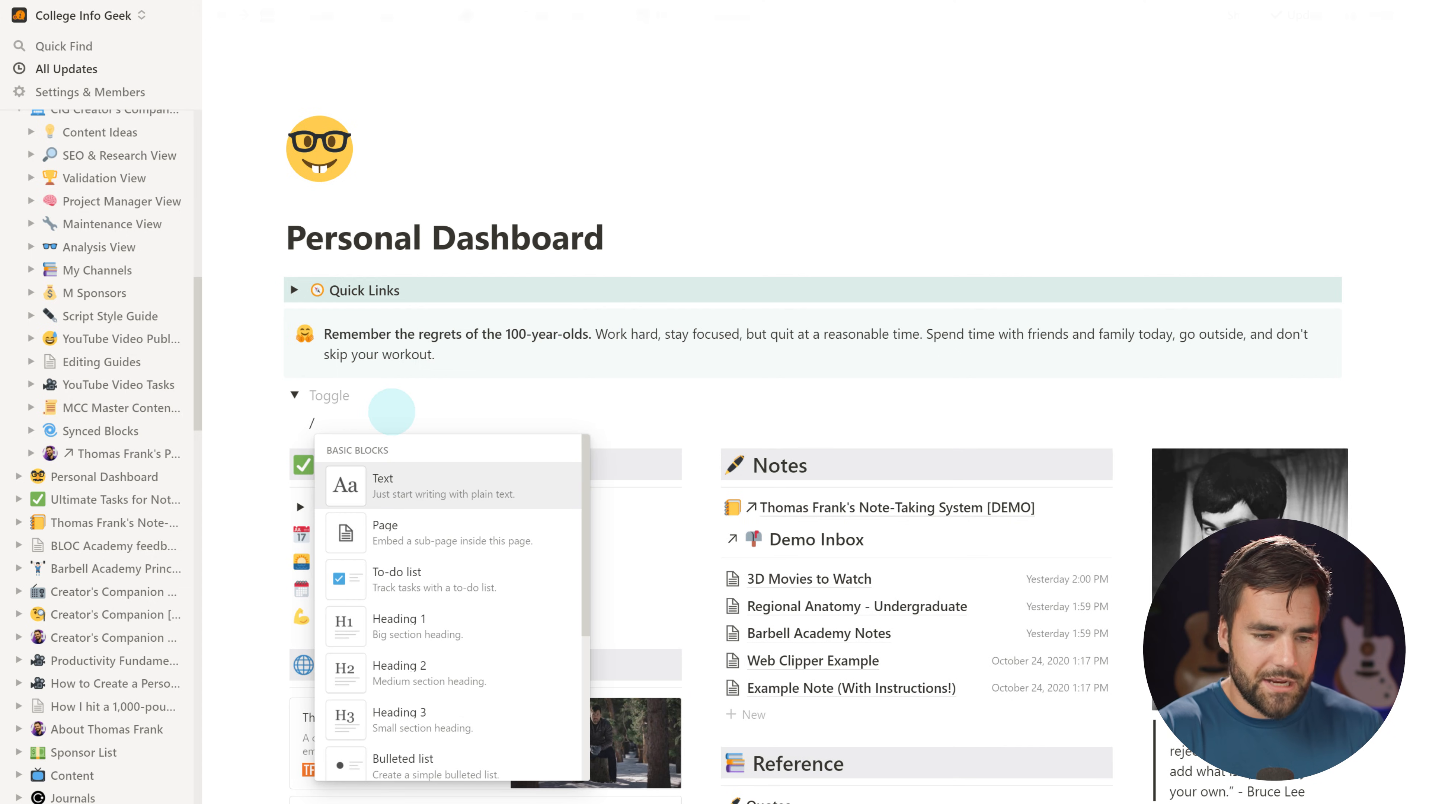
{"action": "type", "text": "gall"}
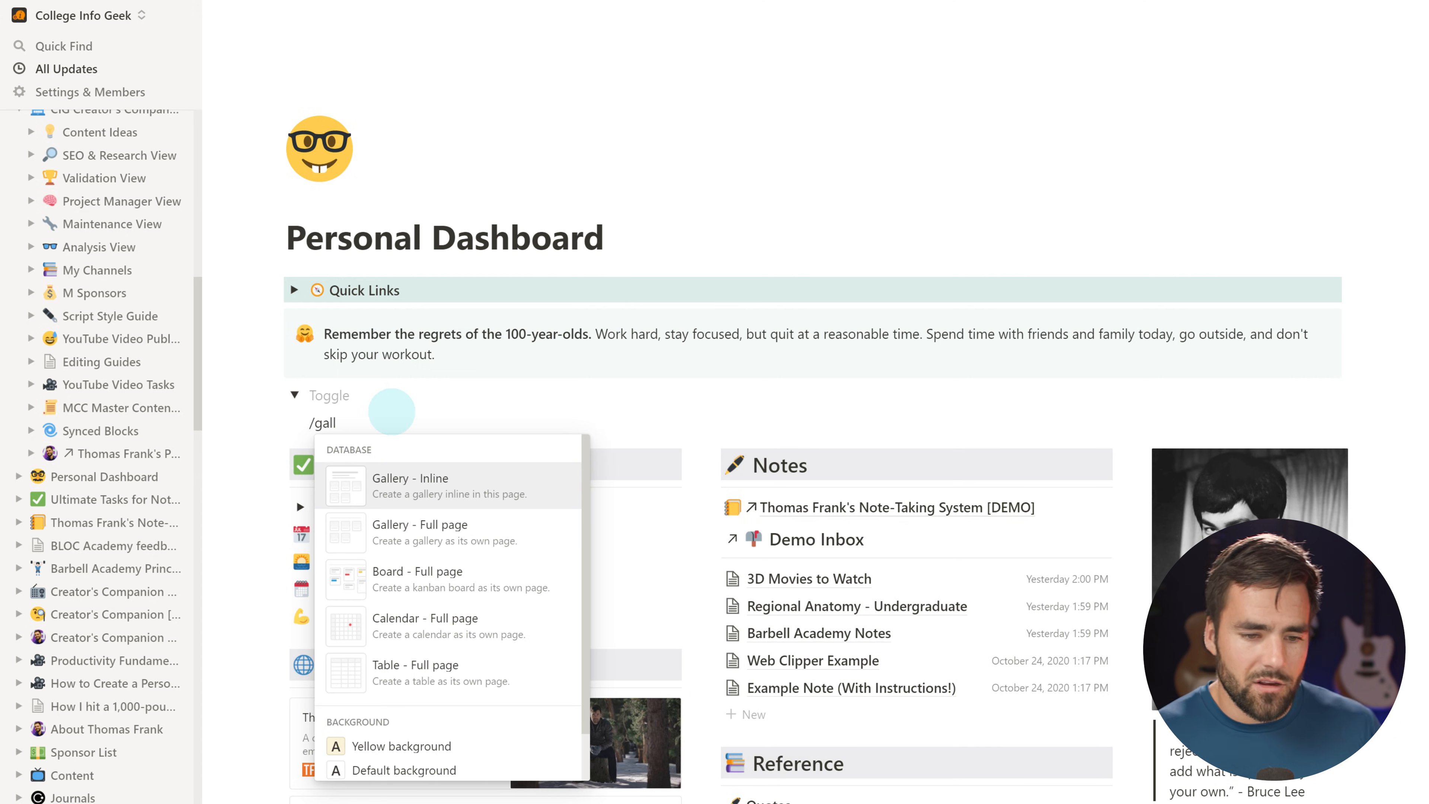
{"action": "left_click", "coordinate": [459, 486]}
{"action": "scroll", "coordinate": [855, 647], "scroll_direction": "down", "scroll_amount": 4}
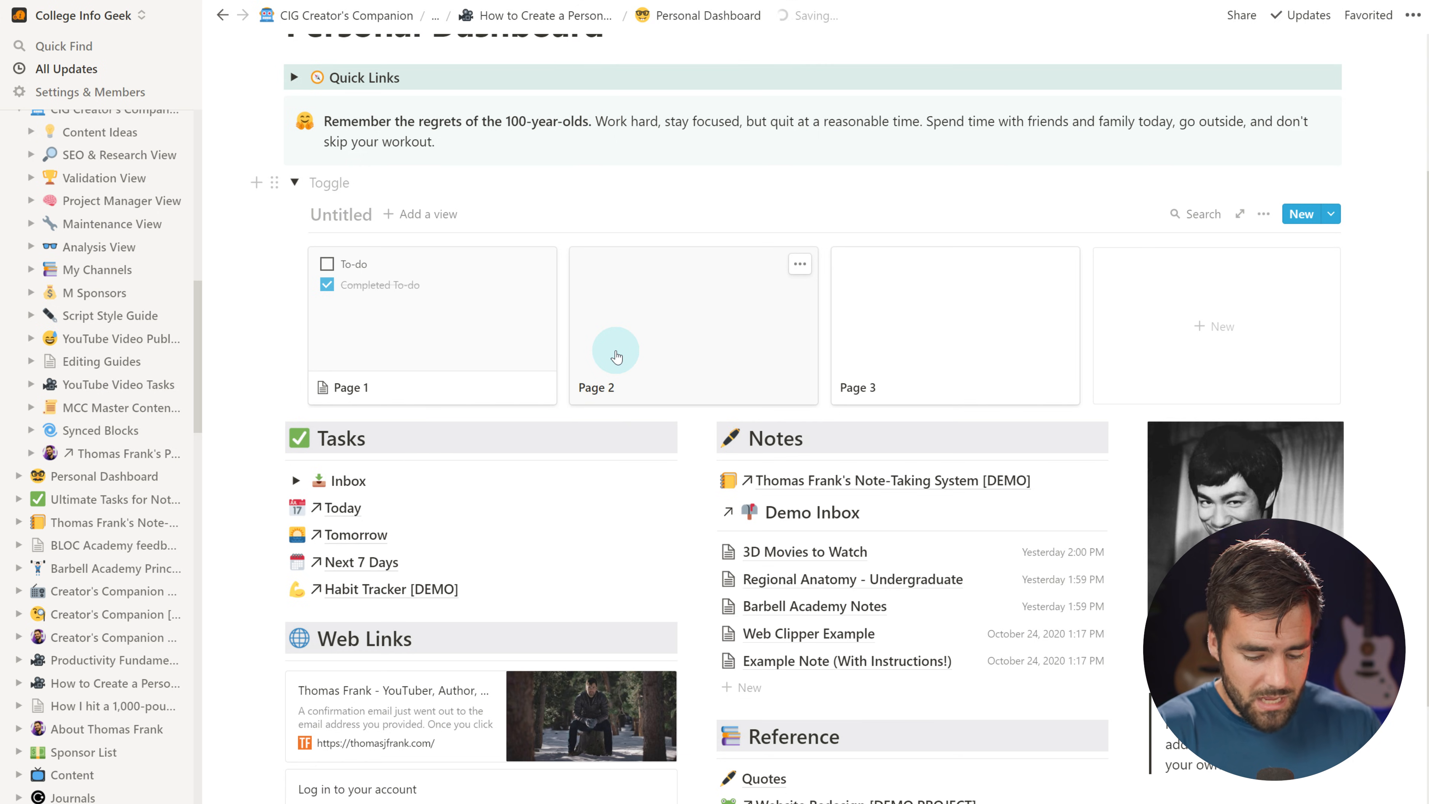
{"action": "type", "text": "Daily Tasks"}
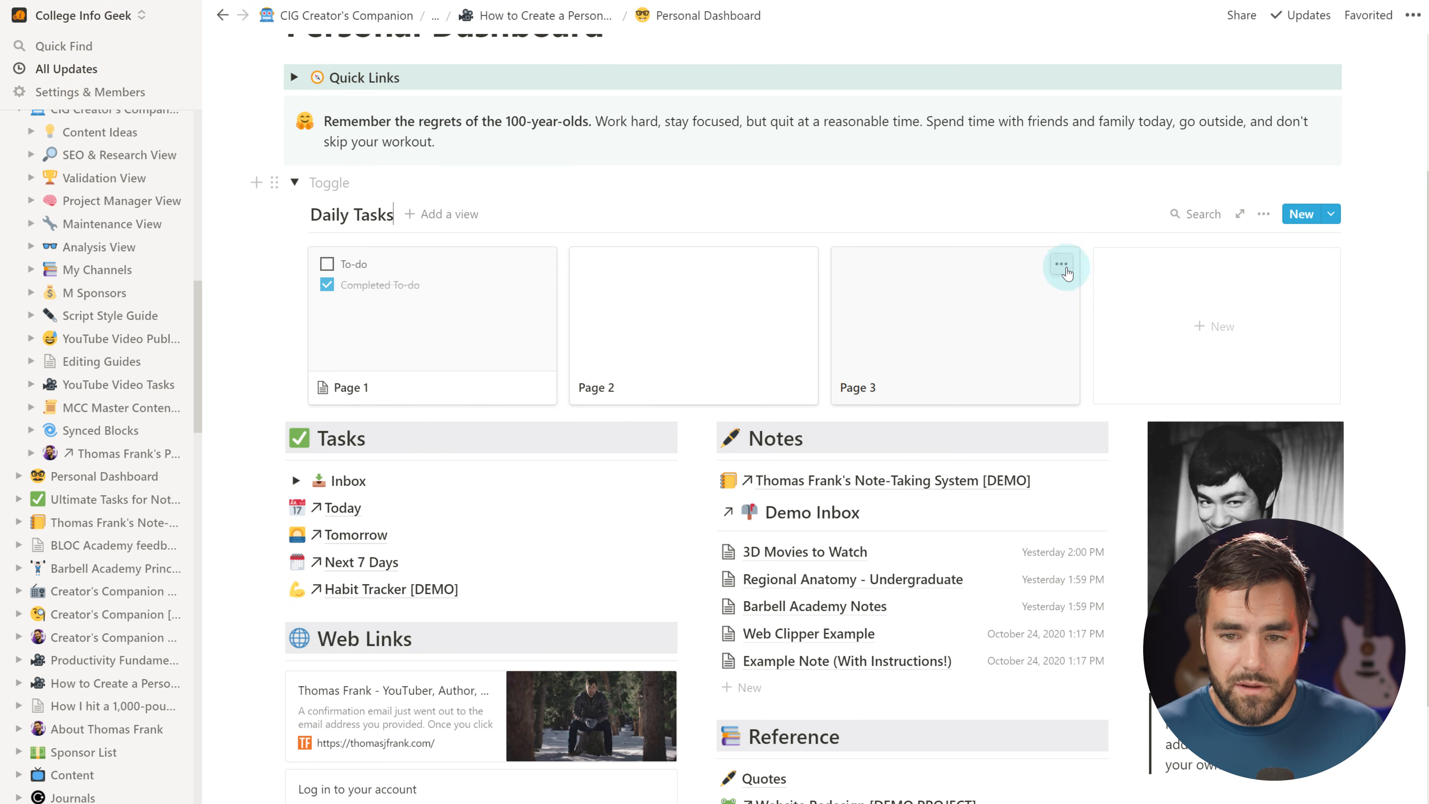
Delete the Page 3 and Page 2 cards from the Daily Tasks gallery
{"action": "left_click", "coordinate": [1066, 267]}
{"action": "left_click", "coordinate": [1114, 323]}
{"action": "left_click", "coordinate": [800, 264]}
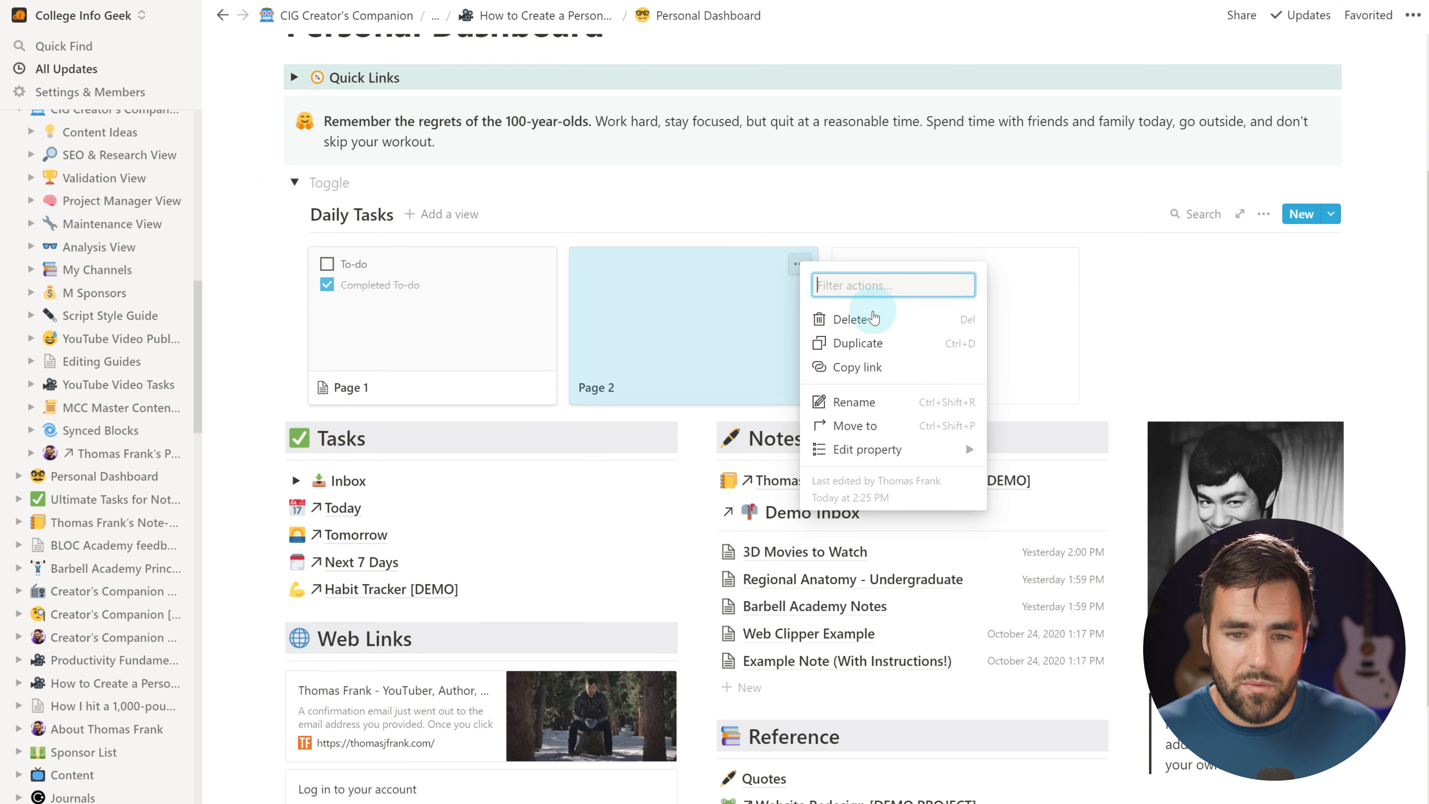
{"action": "left_click", "coordinate": [849, 319]}
Rename Page 1 to 9/3/21 and replace its sample to-dos with three, checking 'Grow an epic beard'
{"action": "left_click", "coordinate": [416, 338]}
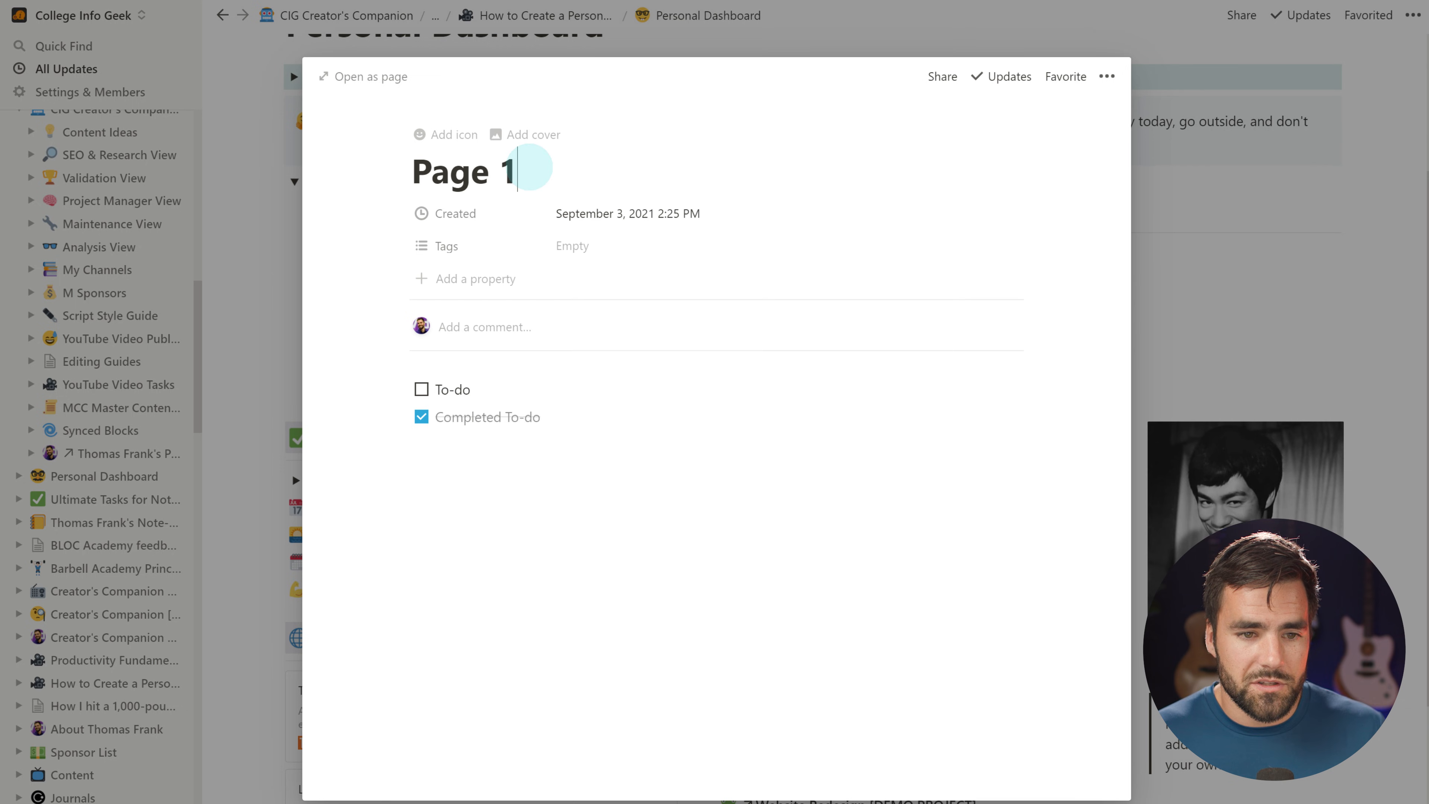
{"action": "left_click_drag", "start_coordinate": [380, 174], "coordinate": [485, 171]}
{"action": "type", "text": "9/3/21"}
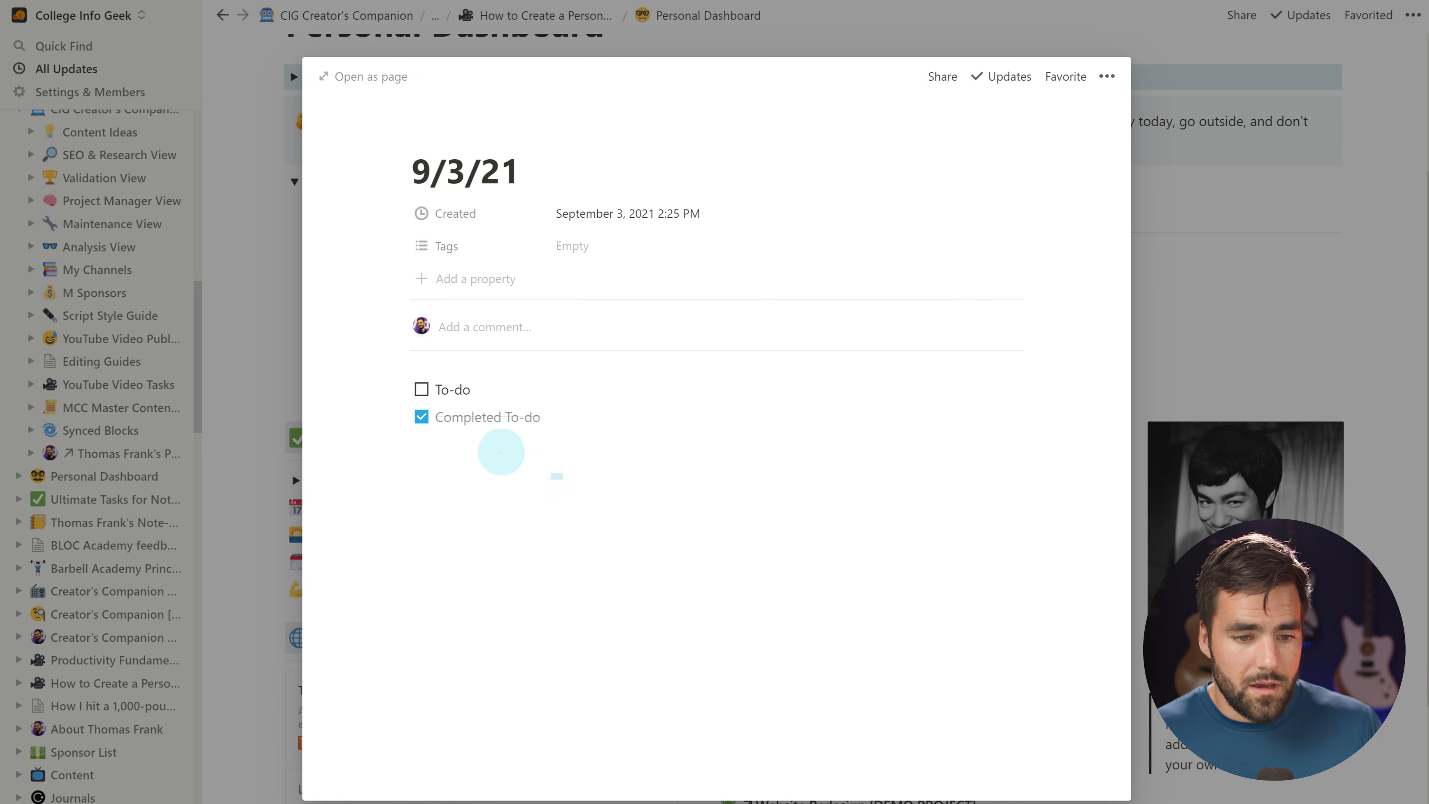
{"action": "left_click_drag", "start_coordinate": [556, 476], "coordinate": [417, 392]}
{"action": "key", "text": "Delete"}
{"action": "left_click", "coordinate": [544, 398]}
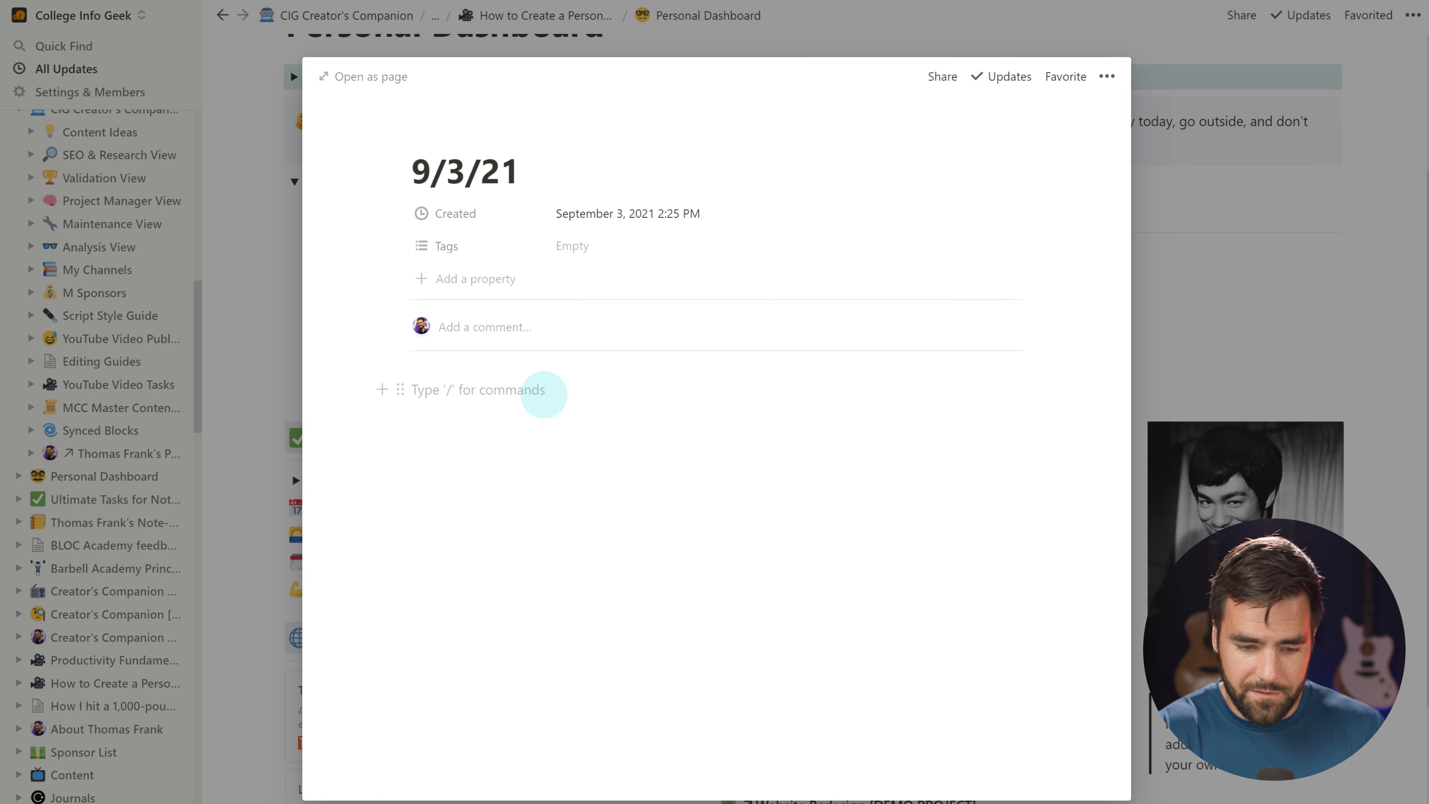
{"action": "type", "text": "[] Film personal dashboard"}
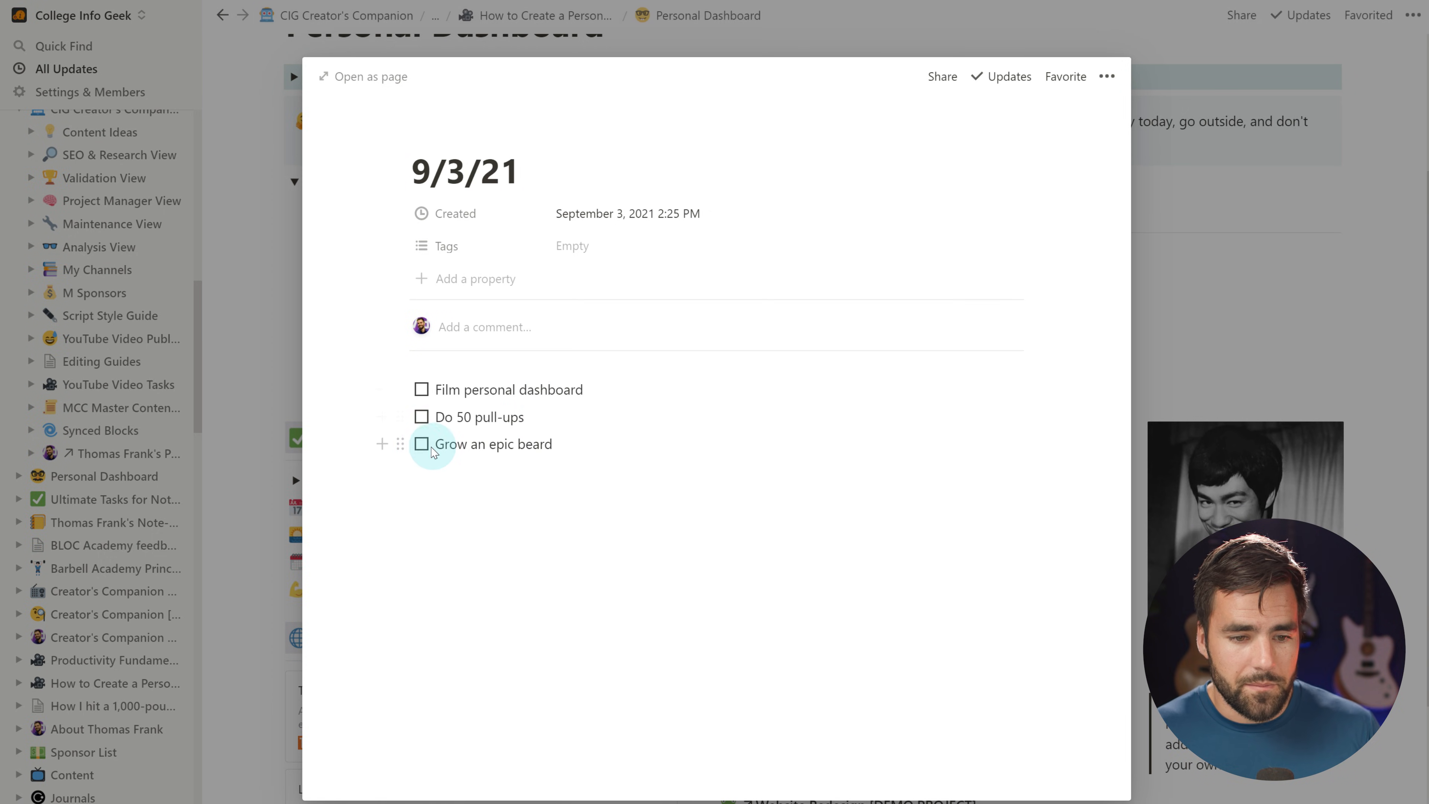
{"action": "left_click", "coordinate": [639, 519]}
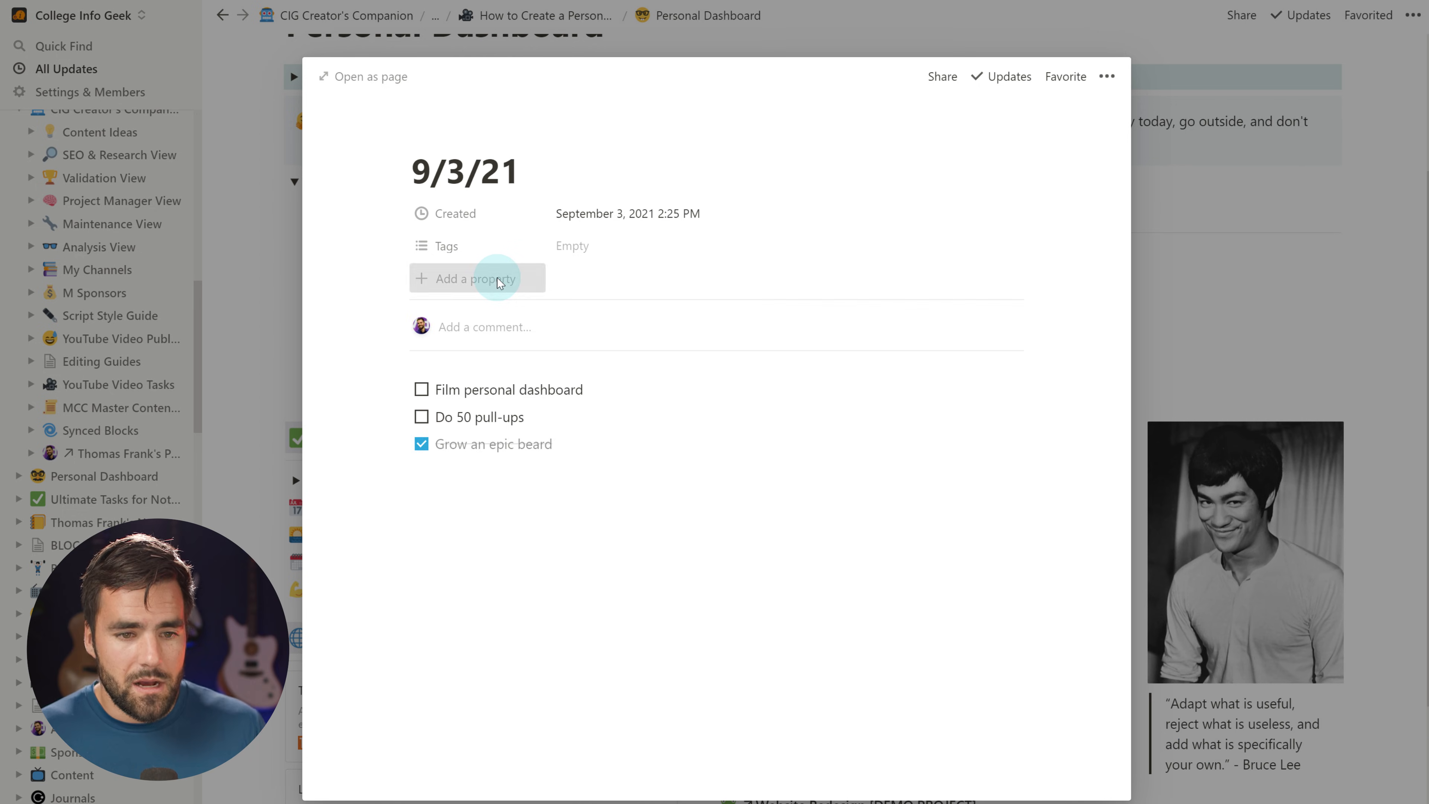
Add an Archive checkbox property to the 9/3/21 page and close it
{"action": "left_click", "coordinate": [526, 284]}
{"action": "type", "text": "Archive"}
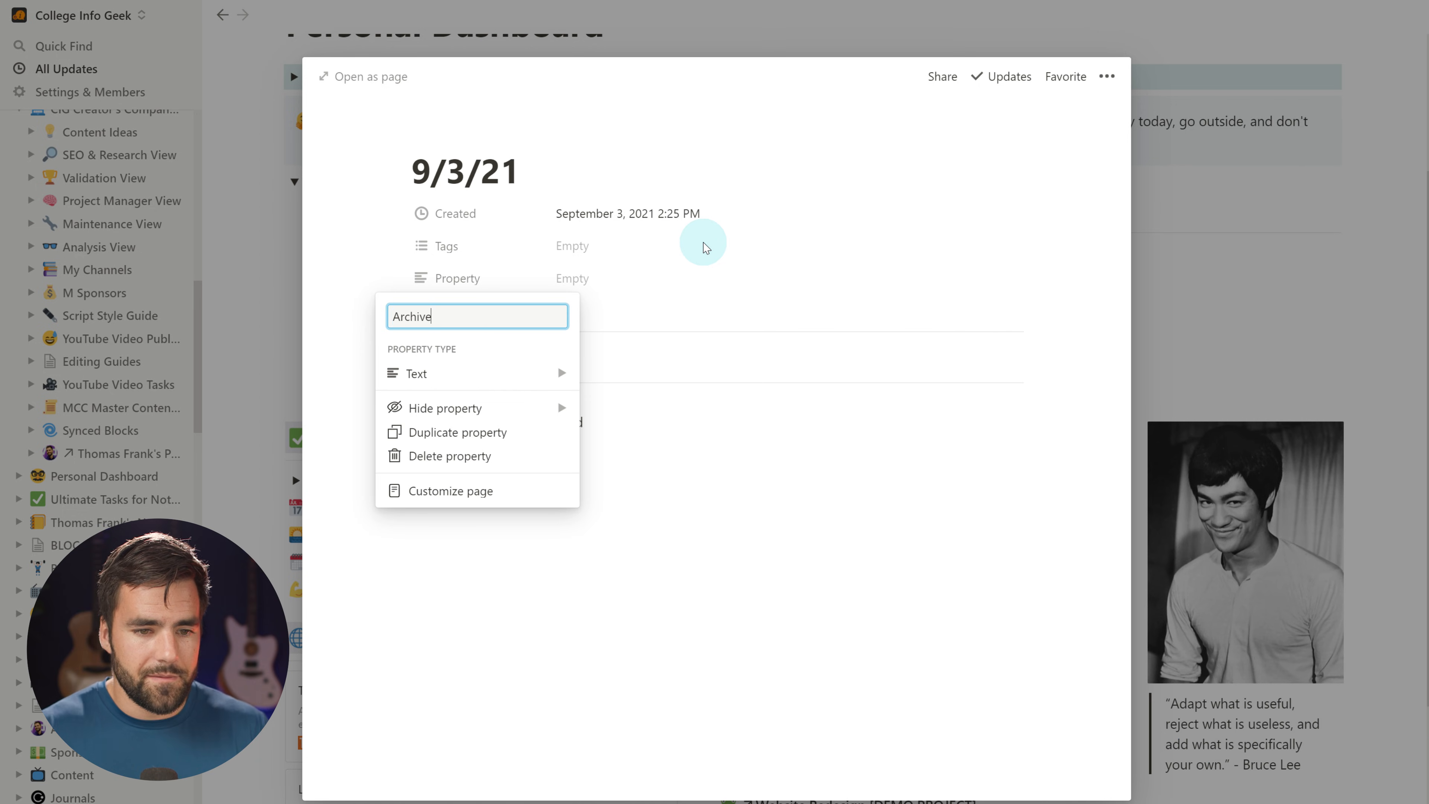
{"action": "left_click", "coordinate": [489, 371]}
{"action": "left_click", "coordinate": [644, 386]}
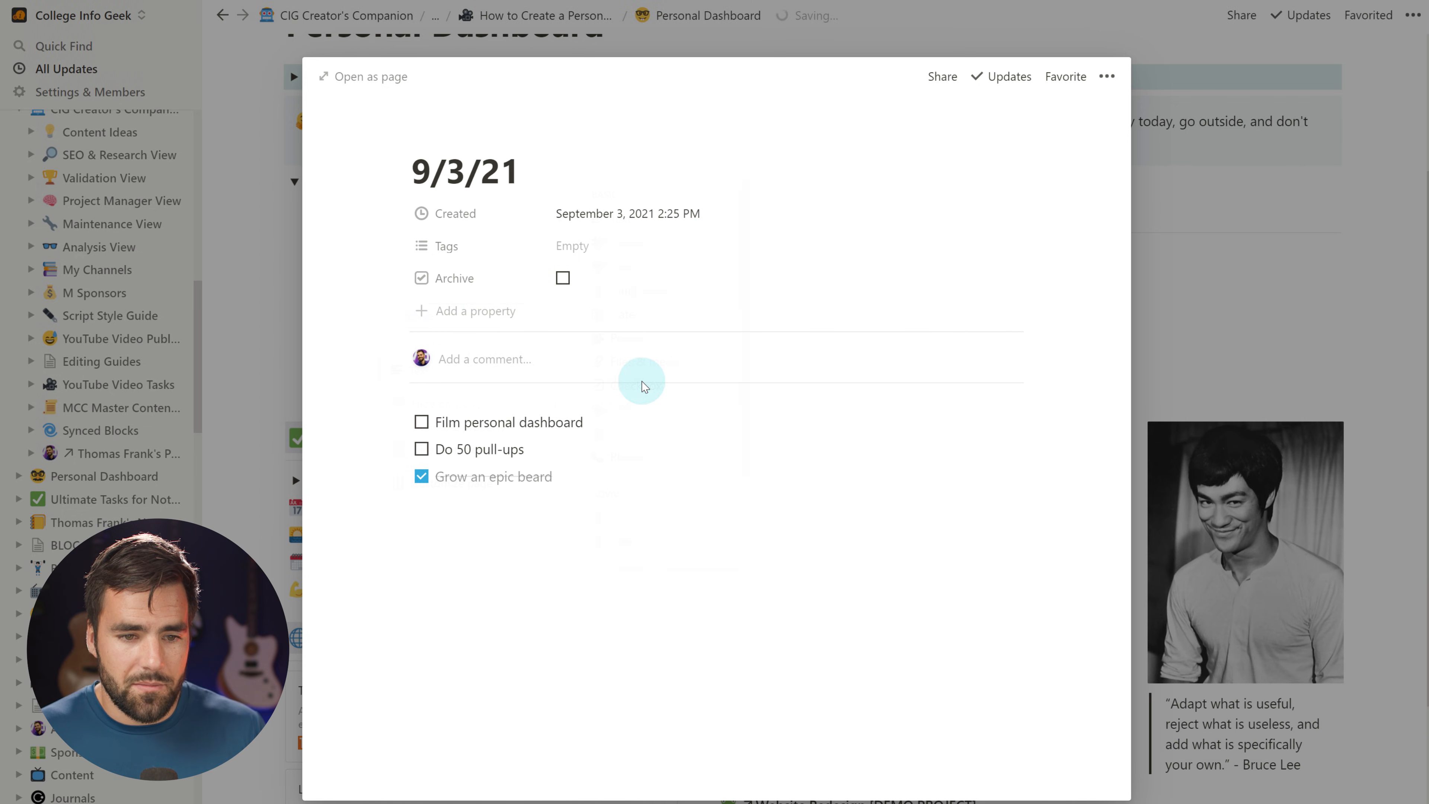
{"action": "left_click", "coordinate": [1243, 292]}
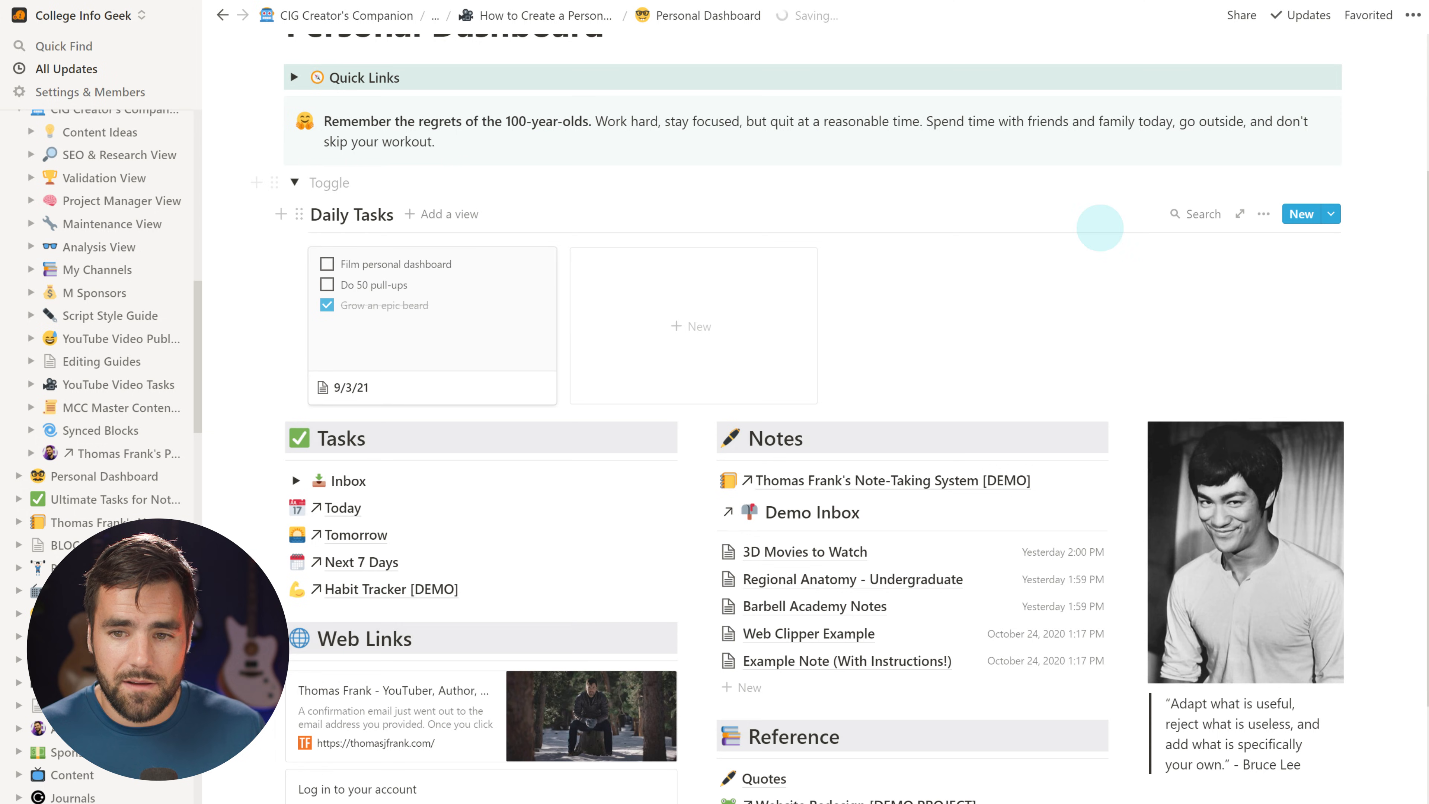
Filter the Daily Tasks gallery to cards whose Archive box is unchecked
{"action": "left_click", "coordinate": [1267, 220]}
{"action": "left_click", "coordinate": [1273, 391]}
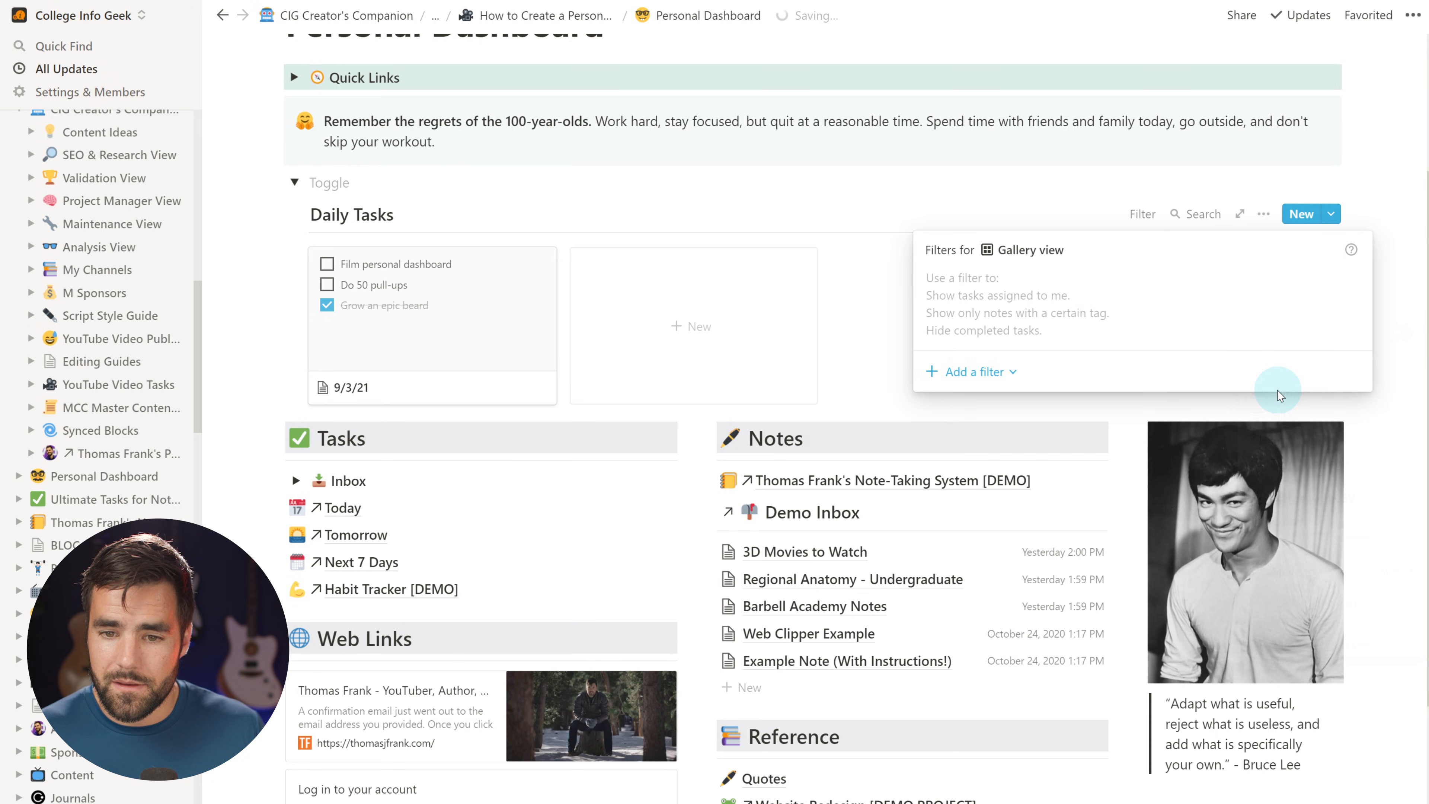
{"action": "left_click", "coordinate": [967, 372]}
{"action": "left_click", "coordinate": [982, 397]}
{"action": "left_click", "coordinate": [1008, 319]}
{"action": "left_click", "coordinate": [983, 379]}
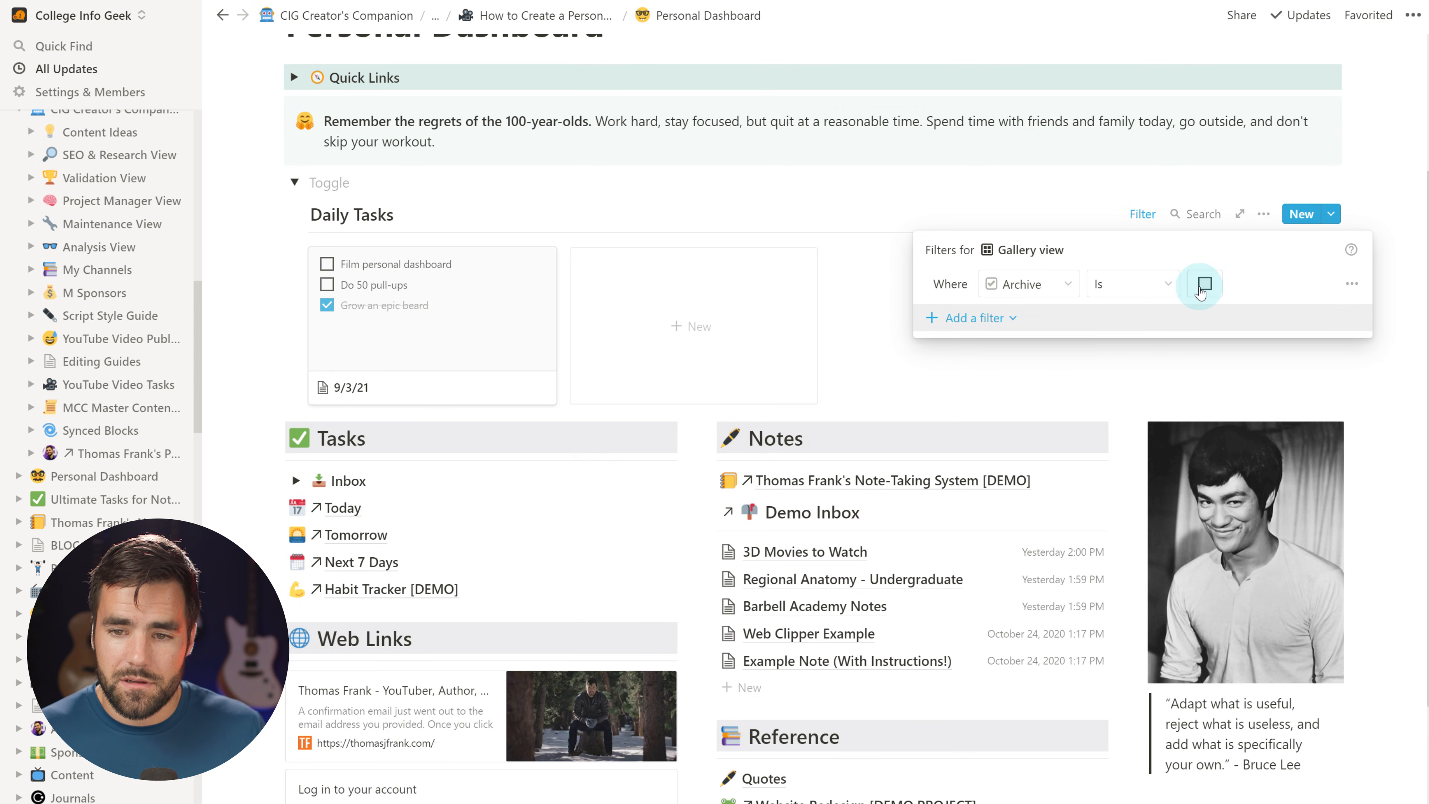
Set the gallery to show 10 pages on first load
{"action": "left_click", "coordinate": [1265, 215]}
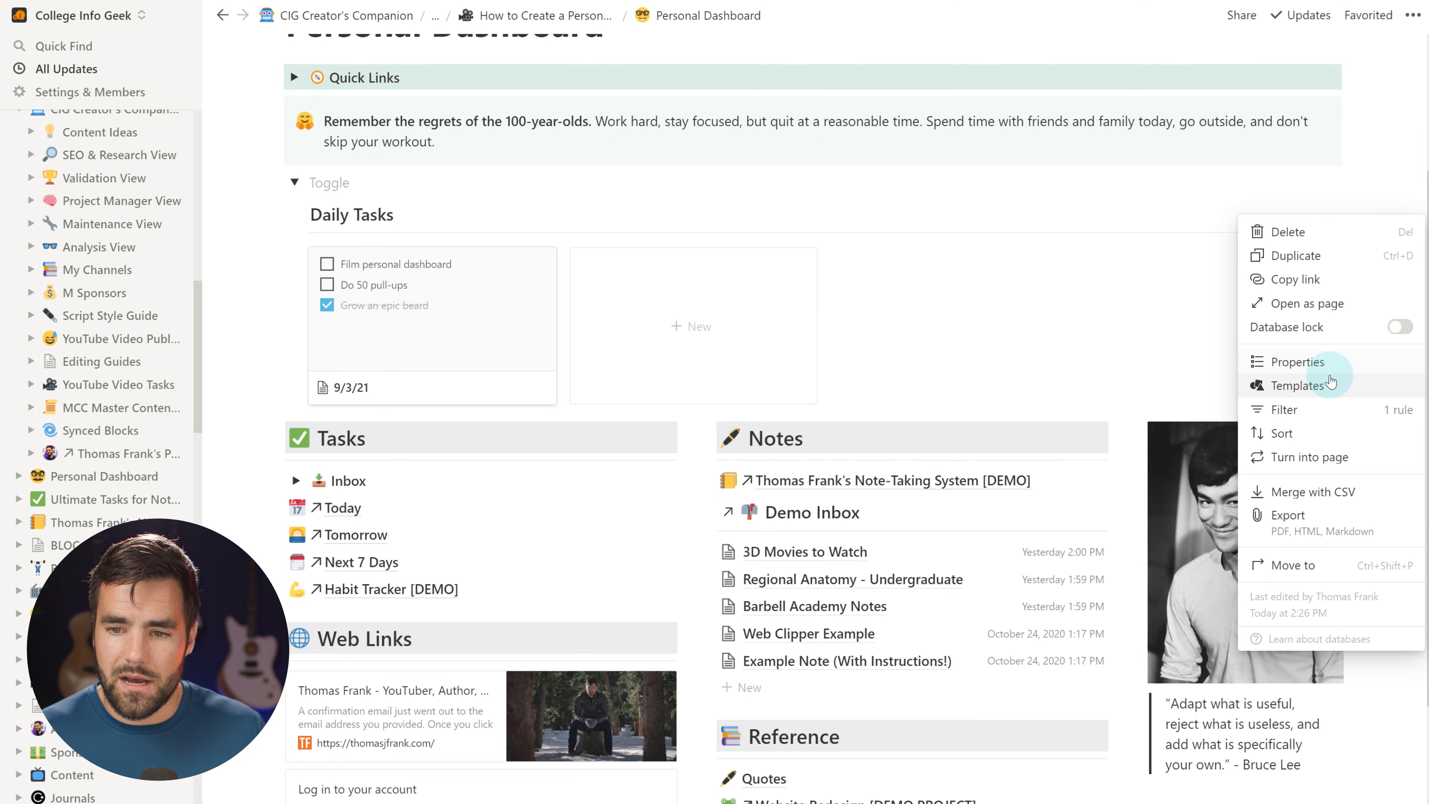
{"action": "left_click", "coordinate": [1345, 365]}
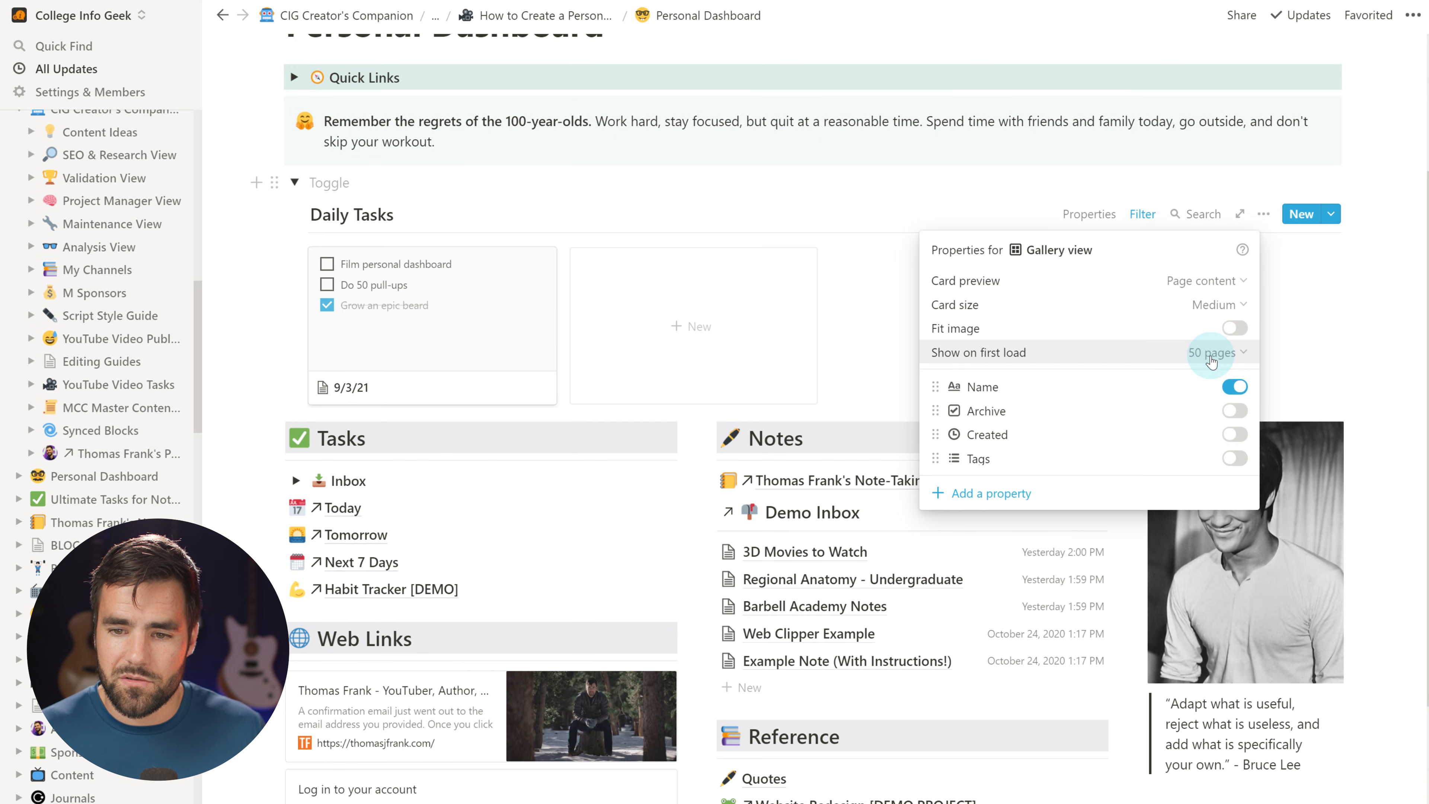
{"action": "left_click", "coordinate": [1210, 355]}
{"action": "left_click", "coordinate": [813, 358]}
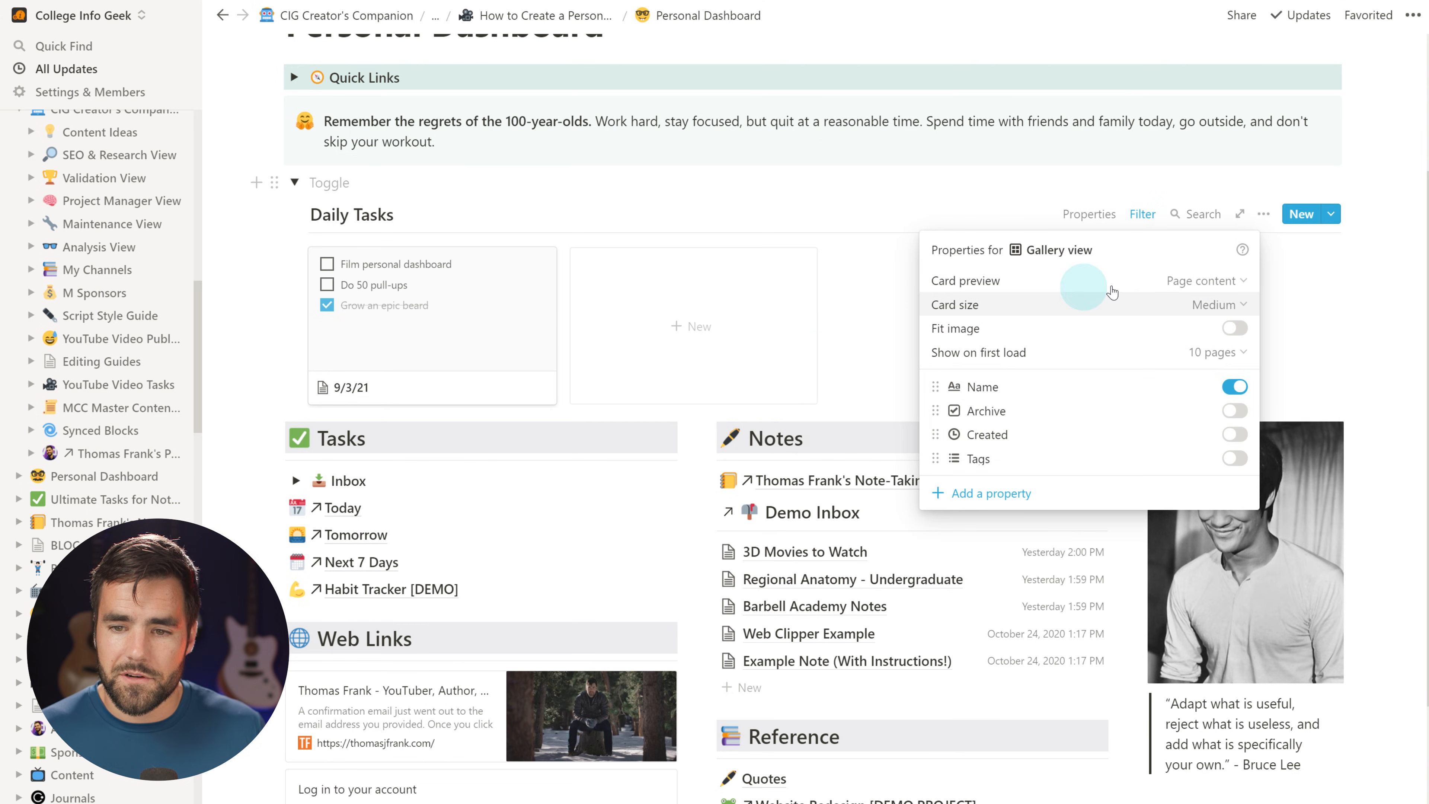
{"action": "left_click", "coordinate": [1219, 304]}
Make the gallery cards Small and title the toggle 'Daily Tasks'
{"action": "left_click", "coordinate": [1133, 329]}
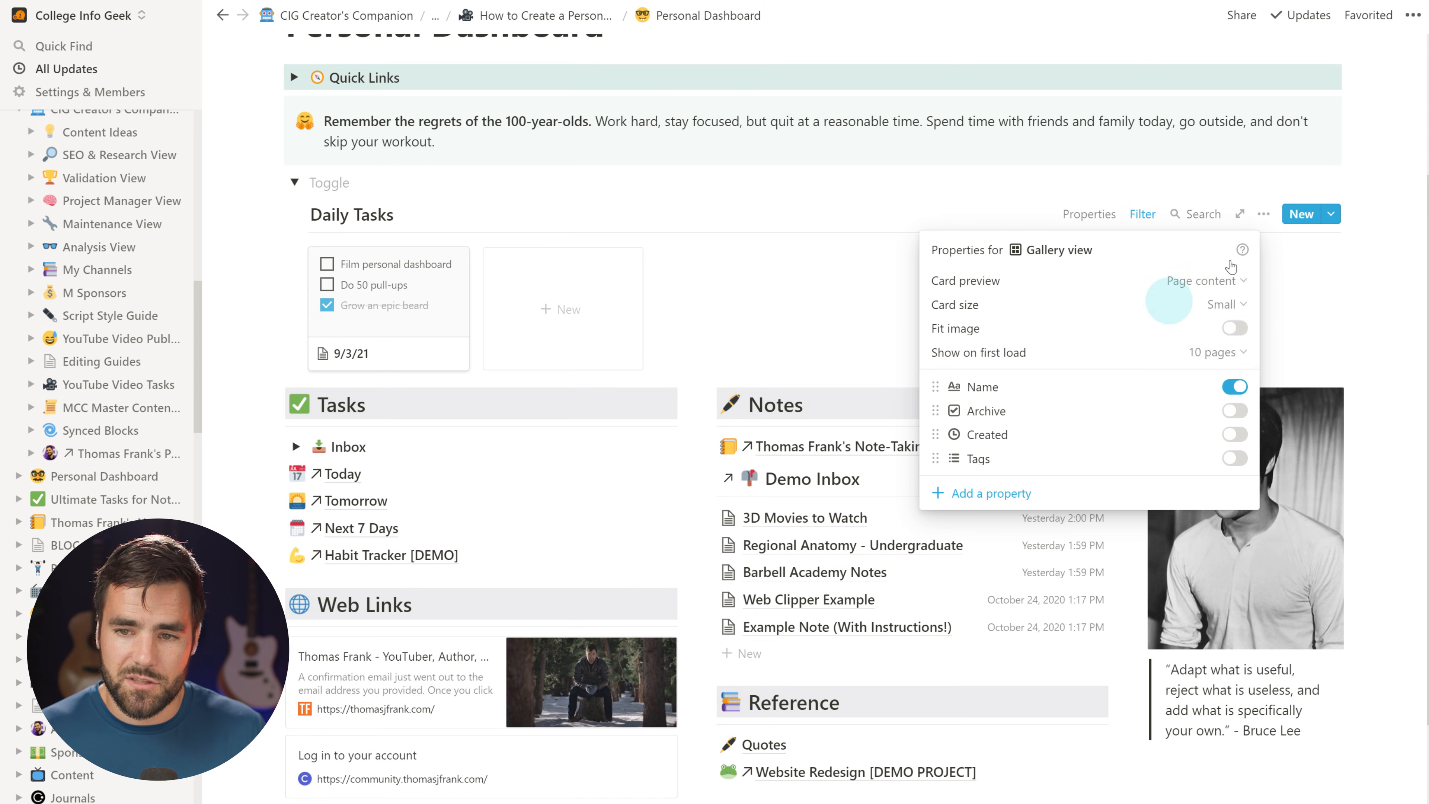
{"action": "left_click", "coordinate": [1379, 166]}
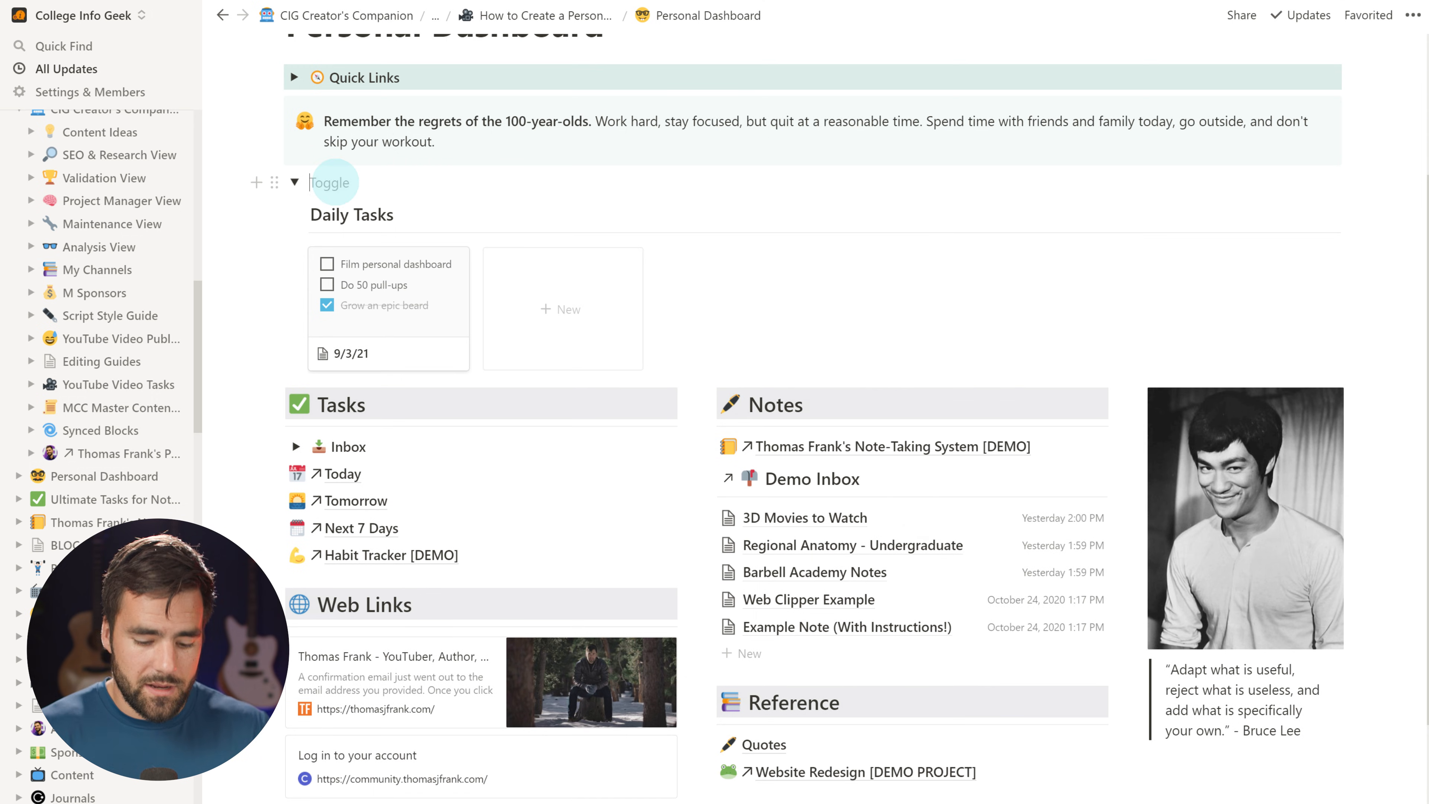
{"action": "type", "text": "Daily Tasks"}
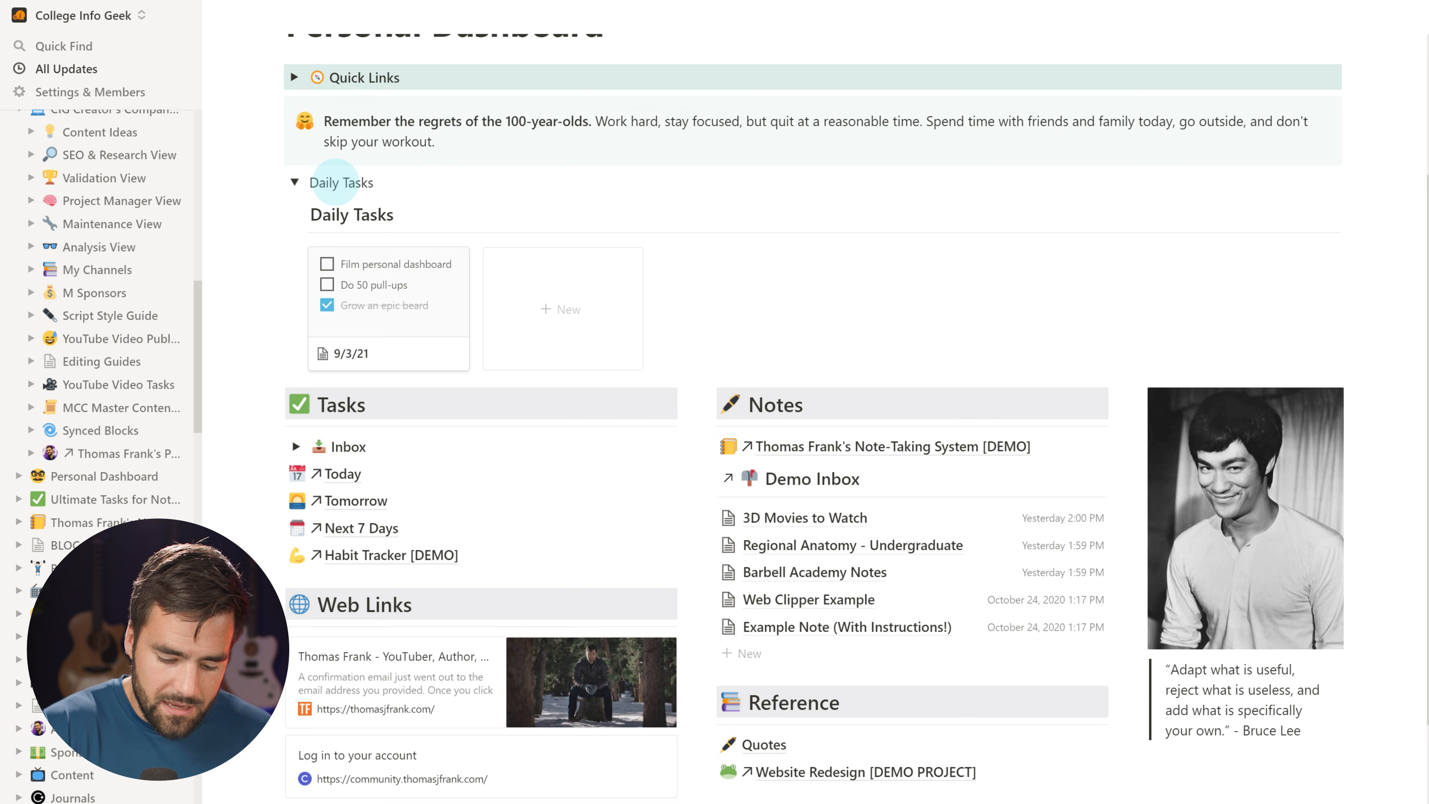
Put a ✅ emoji before Daily Tasks, bold the title, and collapse the toggle
{"action": "key", "text": "super+period"}
{"action": "type", "text": "check"}
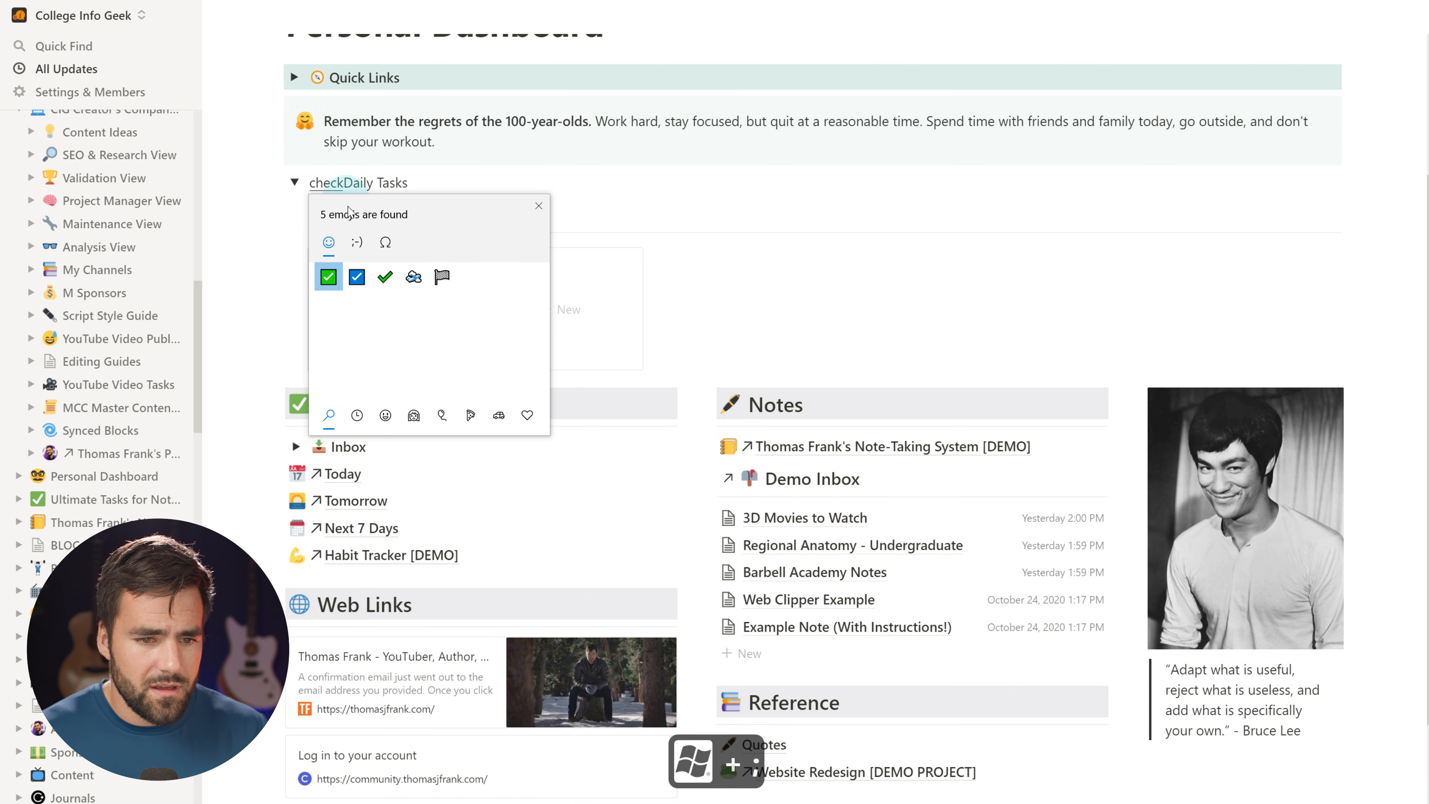
{"action": "left_click", "coordinate": [538, 206]}
{"action": "left_click", "coordinate": [336, 181]}
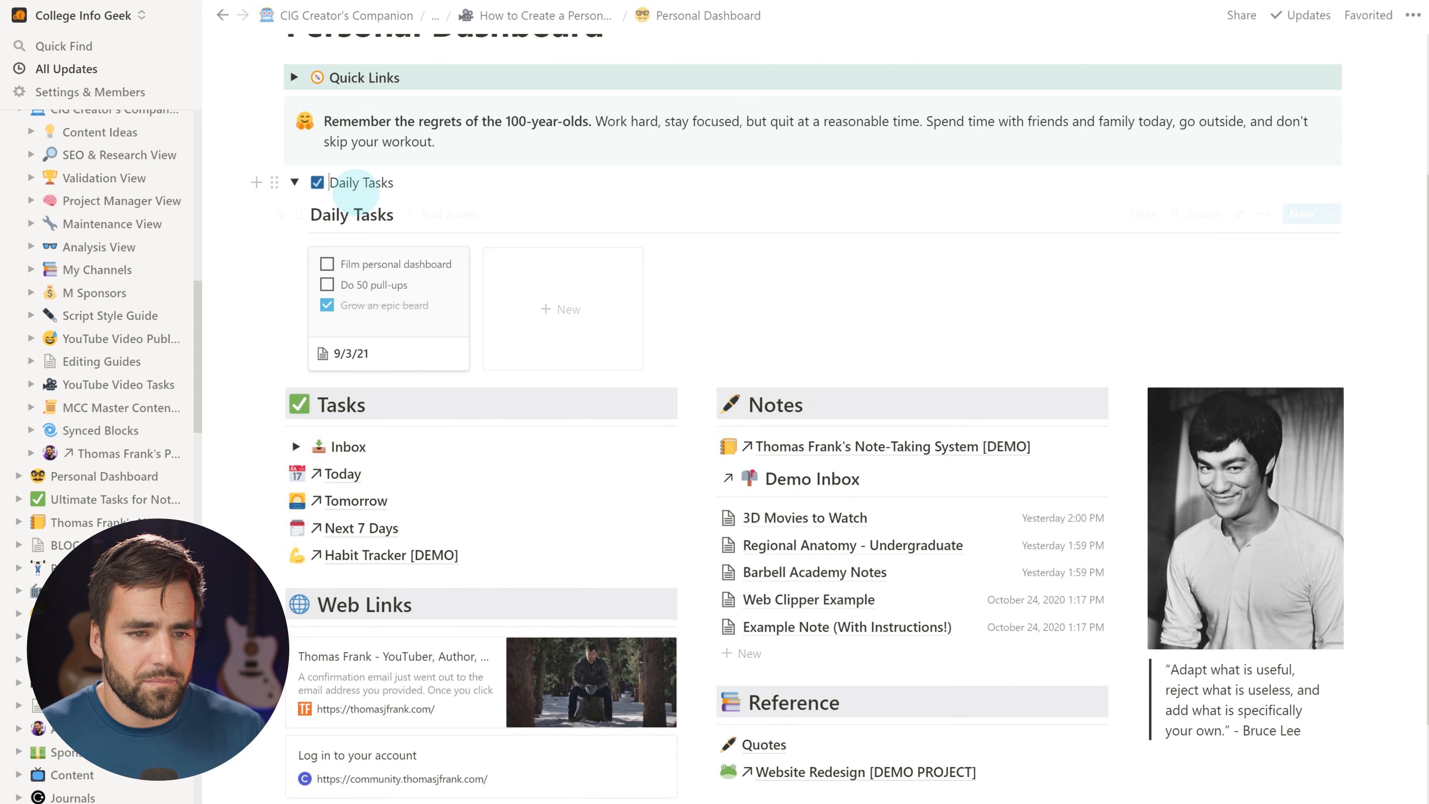
{"action": "left_click_drag", "start_coordinate": [353, 181], "coordinate": [368, 181]}
{"action": "key", "text": "ctrl+b"}
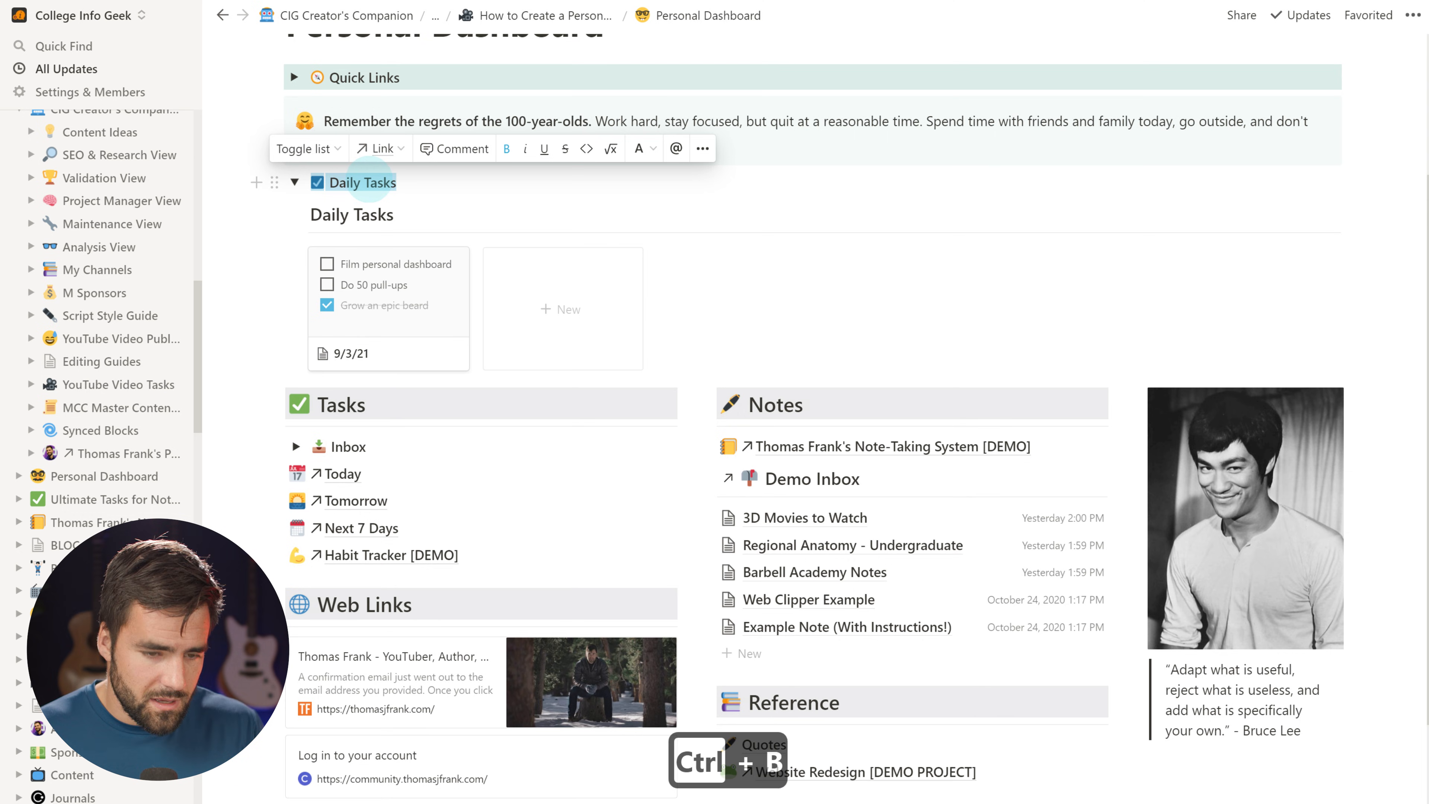
{"action": "left_click", "coordinate": [293, 182]}
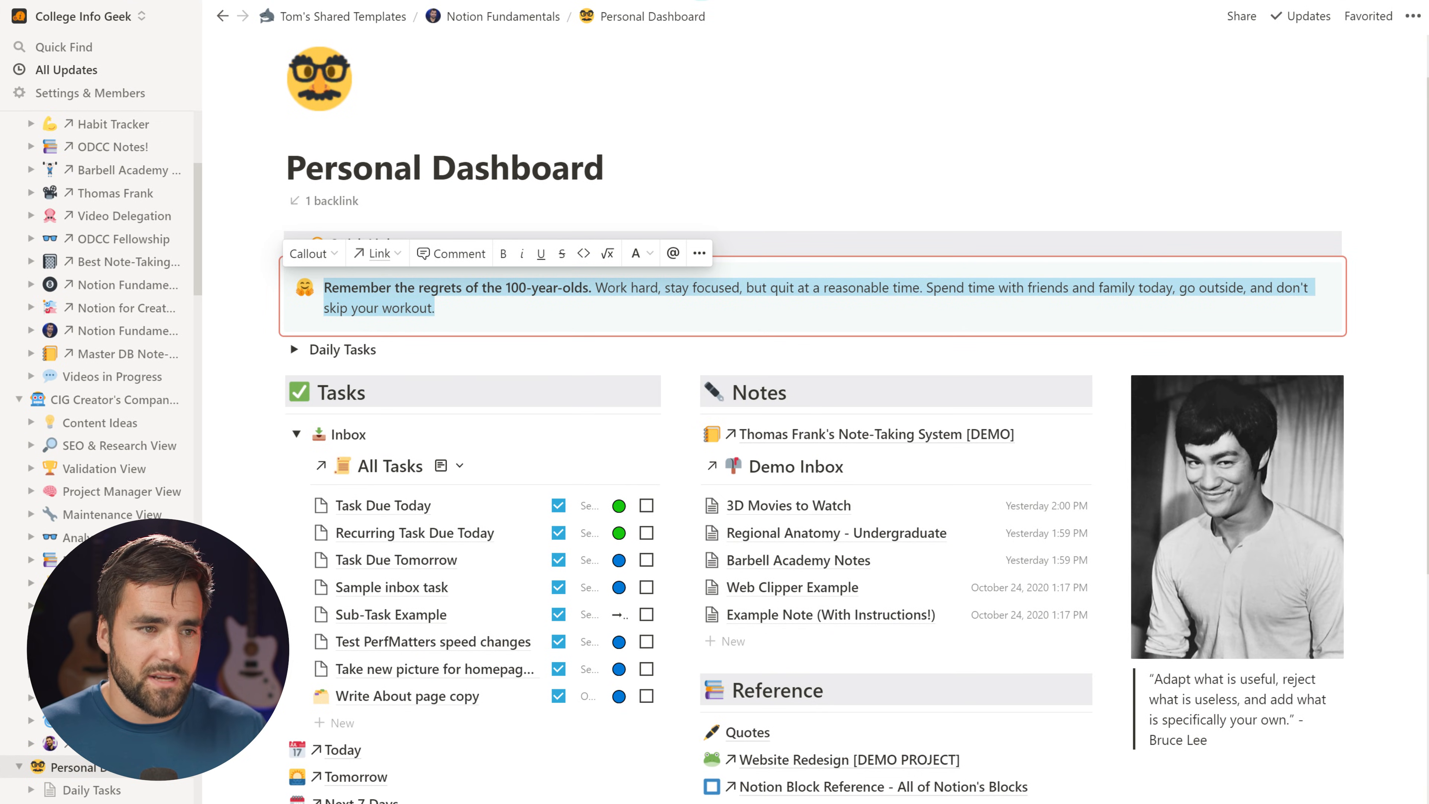
Select the reminder callout to confirm it syncs with another page, then go to Indify's widgets
{"action": "key", "text": "Escape"}
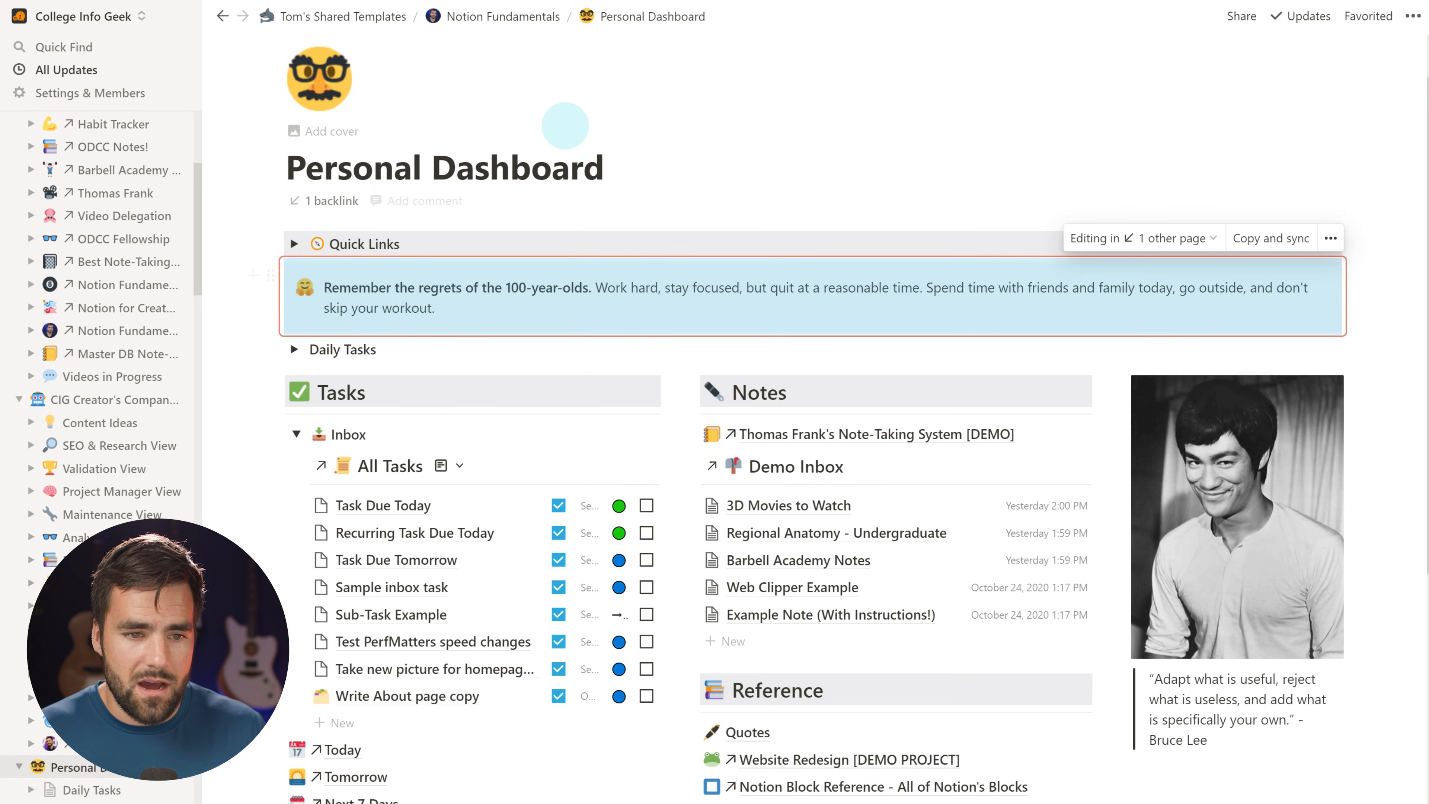
{"action": "scroll", "coordinate": [456, 473], "scroll_direction": "down", "scroll_amount": 8}
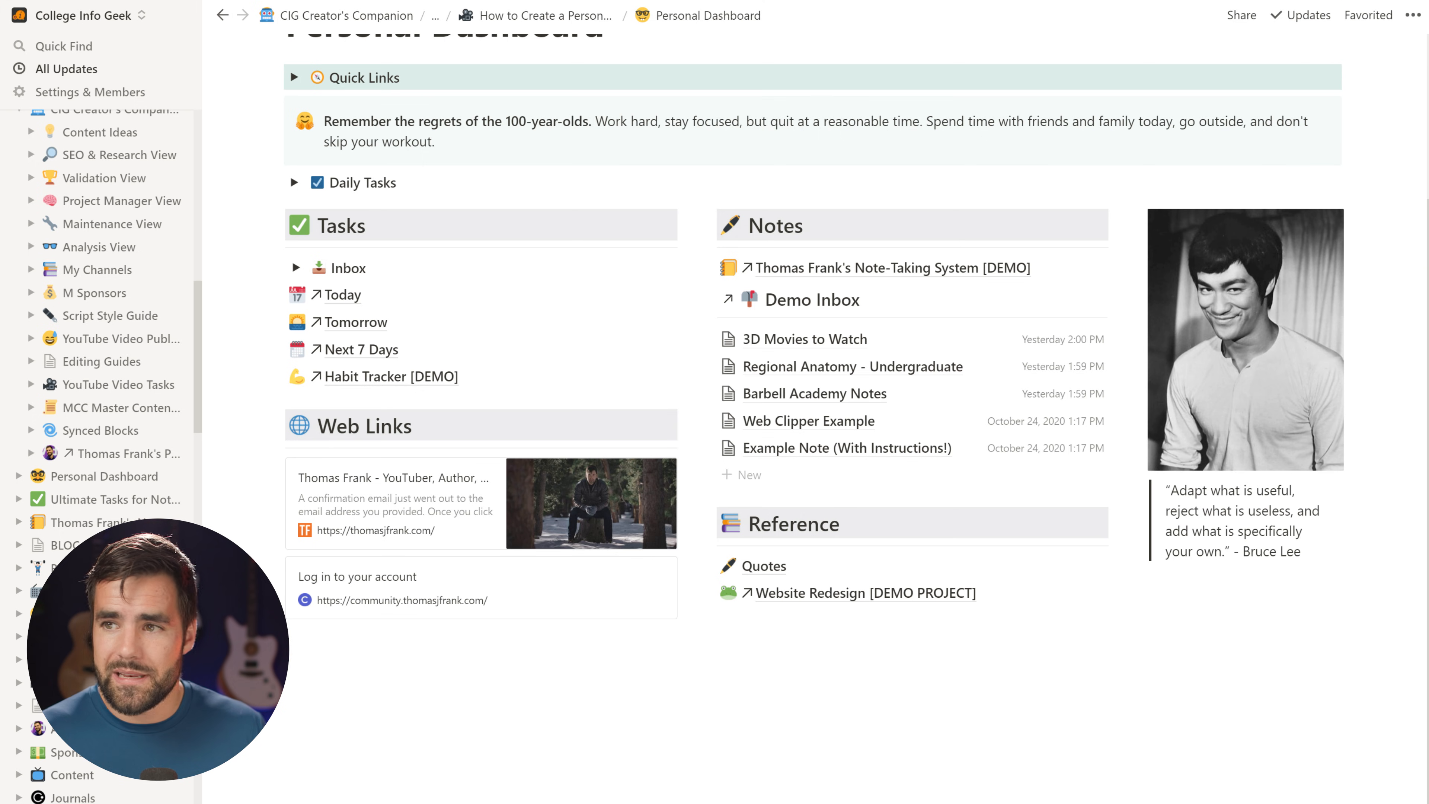
{"action": "scroll", "coordinate": [815, 628], "scroll_direction": "down", "scroll_amount": 1}
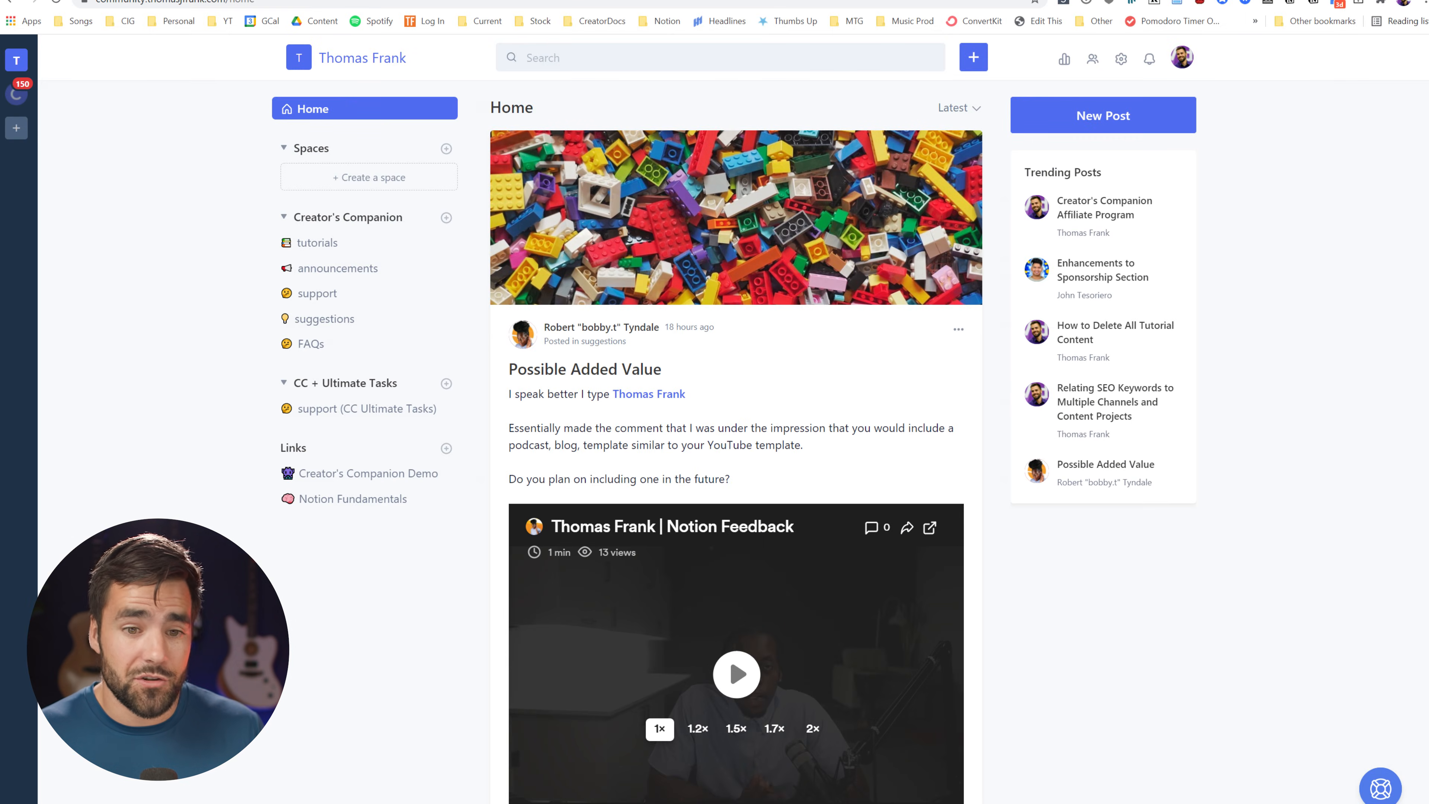
{"action": "left_click", "coordinate": [1273, 188]}
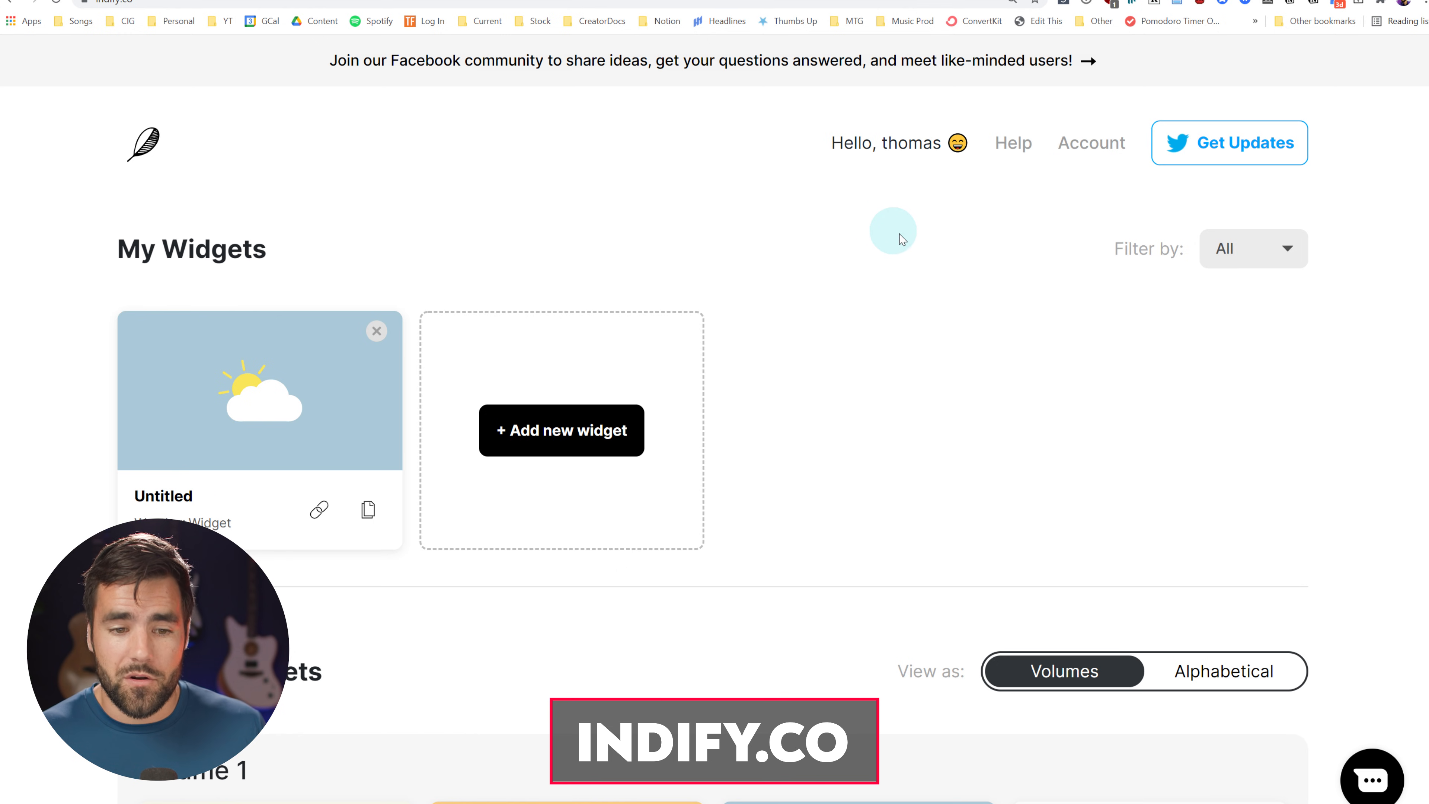
{"action": "scroll", "coordinate": [1341, 367], "scroll_direction": "down", "scroll_amount": 8}
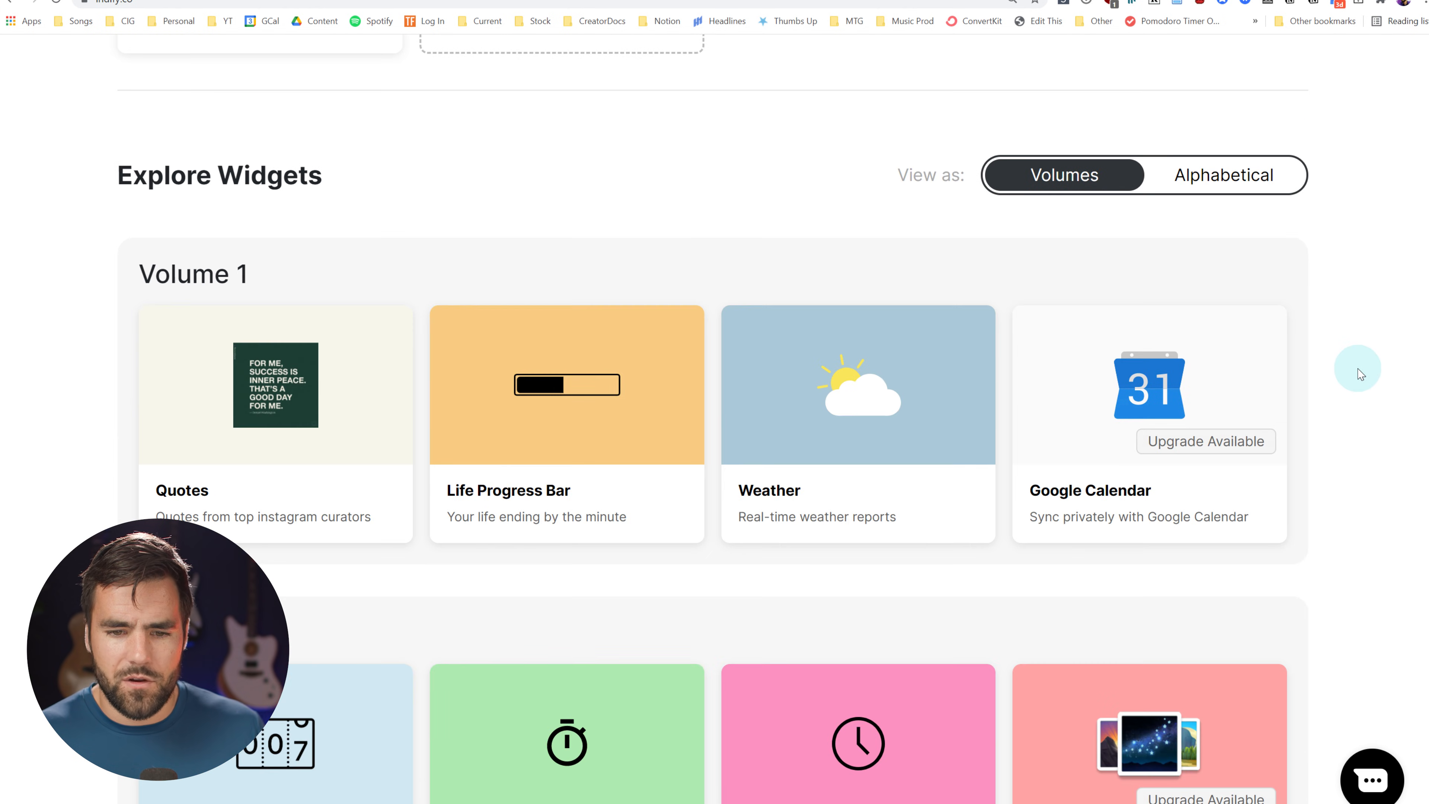
{"action": "scroll", "coordinate": [1361, 374], "scroll_direction": "down", "scroll_amount": 1}
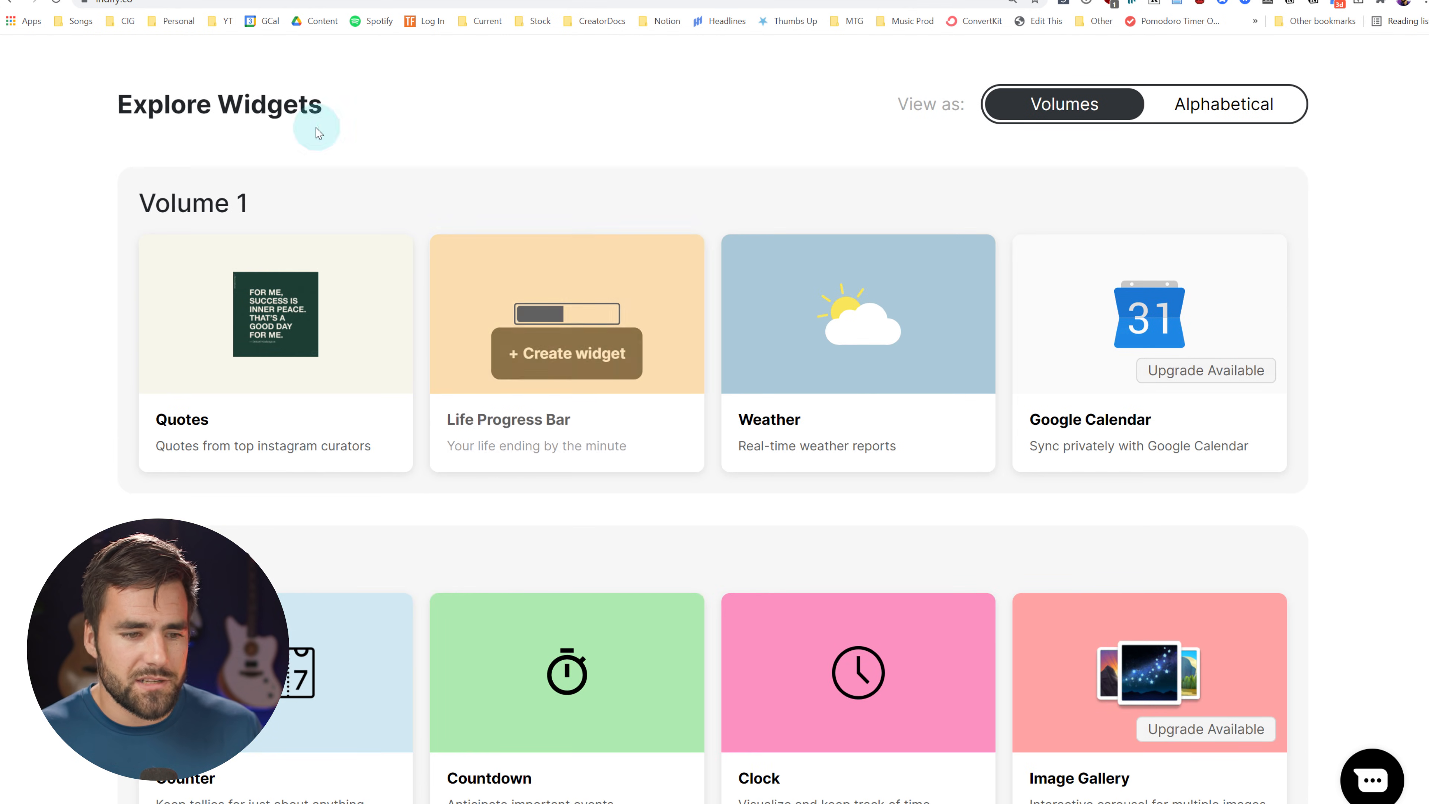
{"action": "mouse_move", "coordinate": [235, 383]}
{"action": "scroll", "coordinate": [235, 383], "scroll_direction": "down", "scroll_amount": 2}
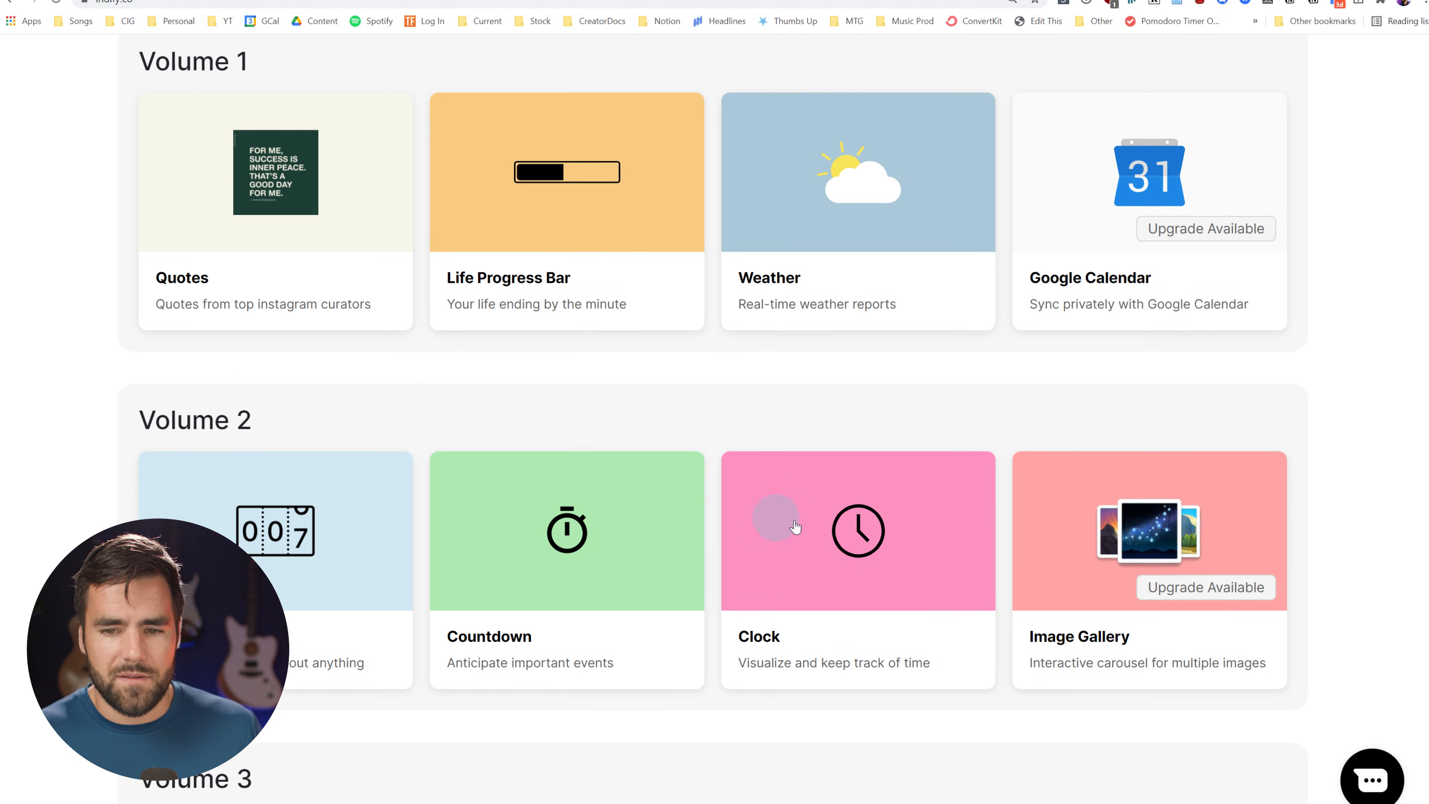
{"action": "scroll", "coordinate": [1294, 544], "scroll_direction": "up", "scroll_amount": 3}
{"action": "mouse_move", "coordinate": [833, 442]}
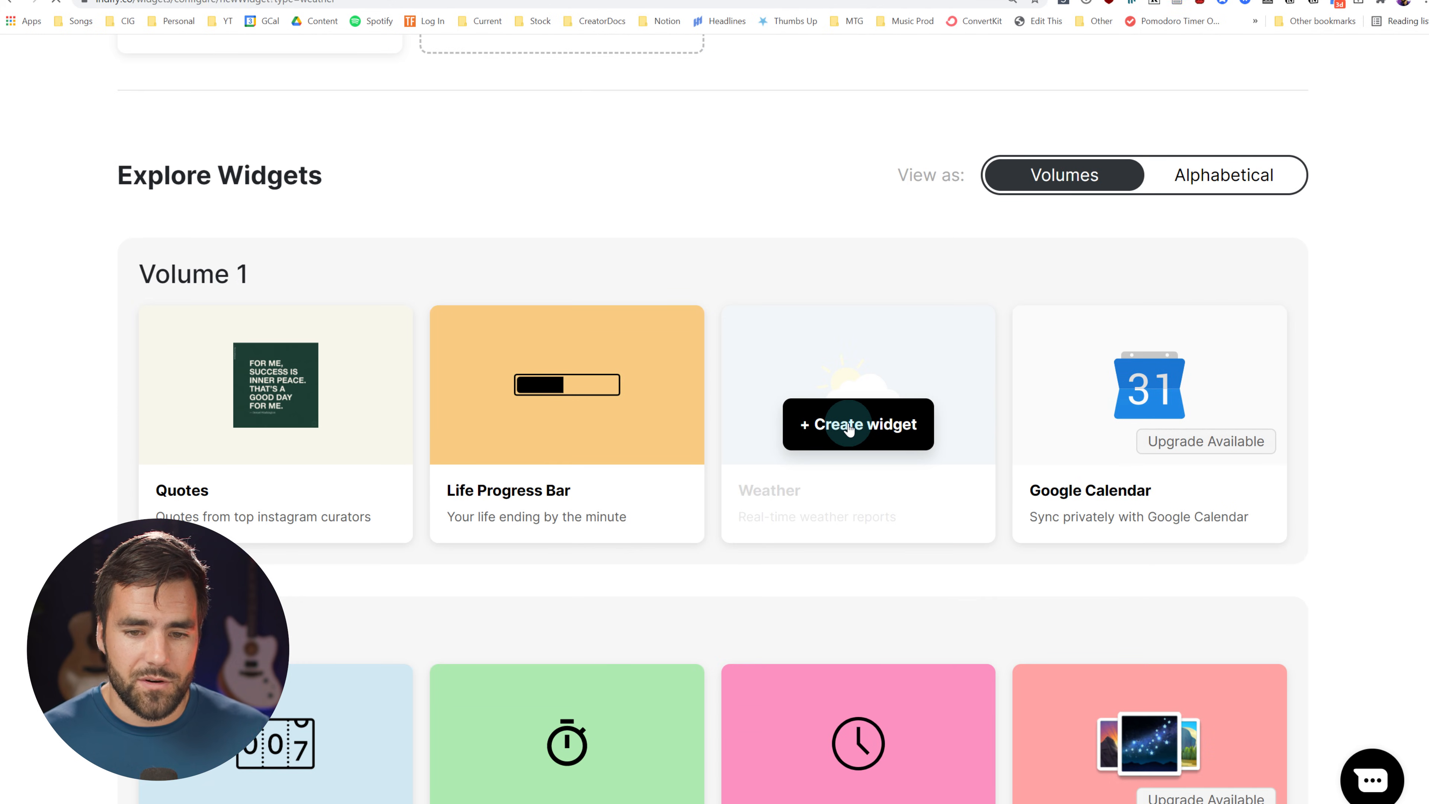
Create a new Indify weather widget for Denver with a 2-day forecast
{"action": "left_click", "coordinate": [850, 428]}
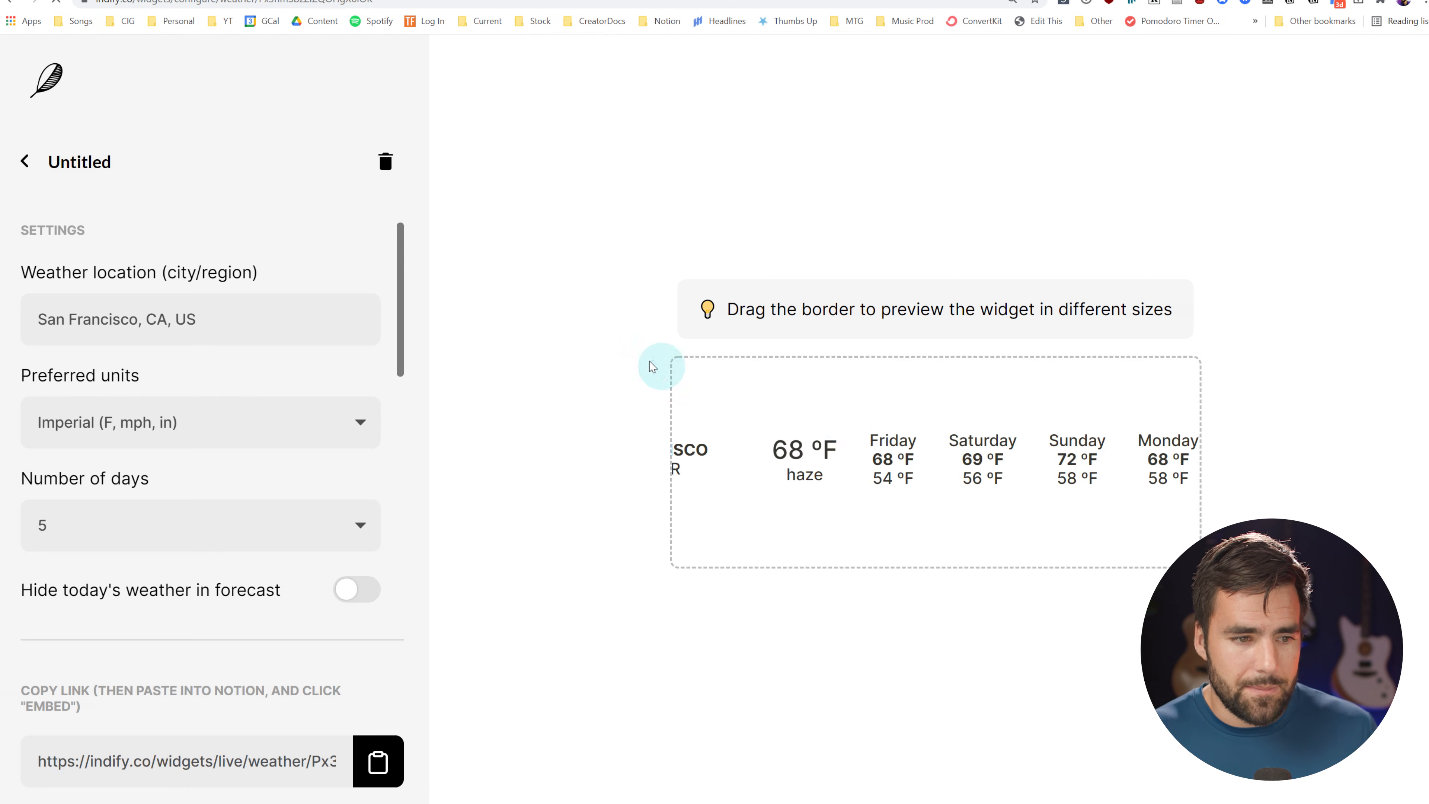
{"action": "left_click_drag", "start_coordinate": [223, 315], "coordinate": [3, 315]}
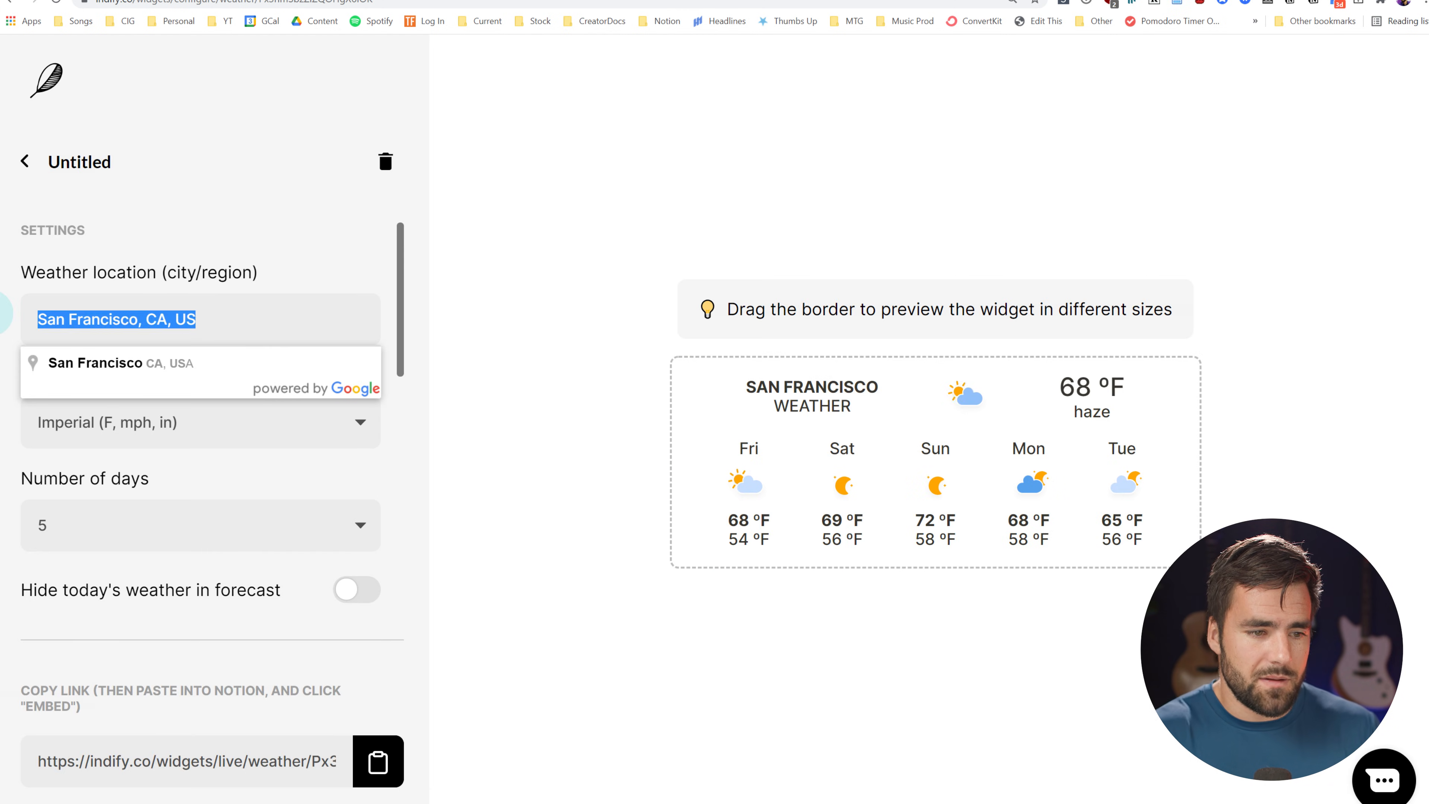
{"action": "type", "text": "denver"}
{"action": "left_click", "coordinate": [91, 363]}
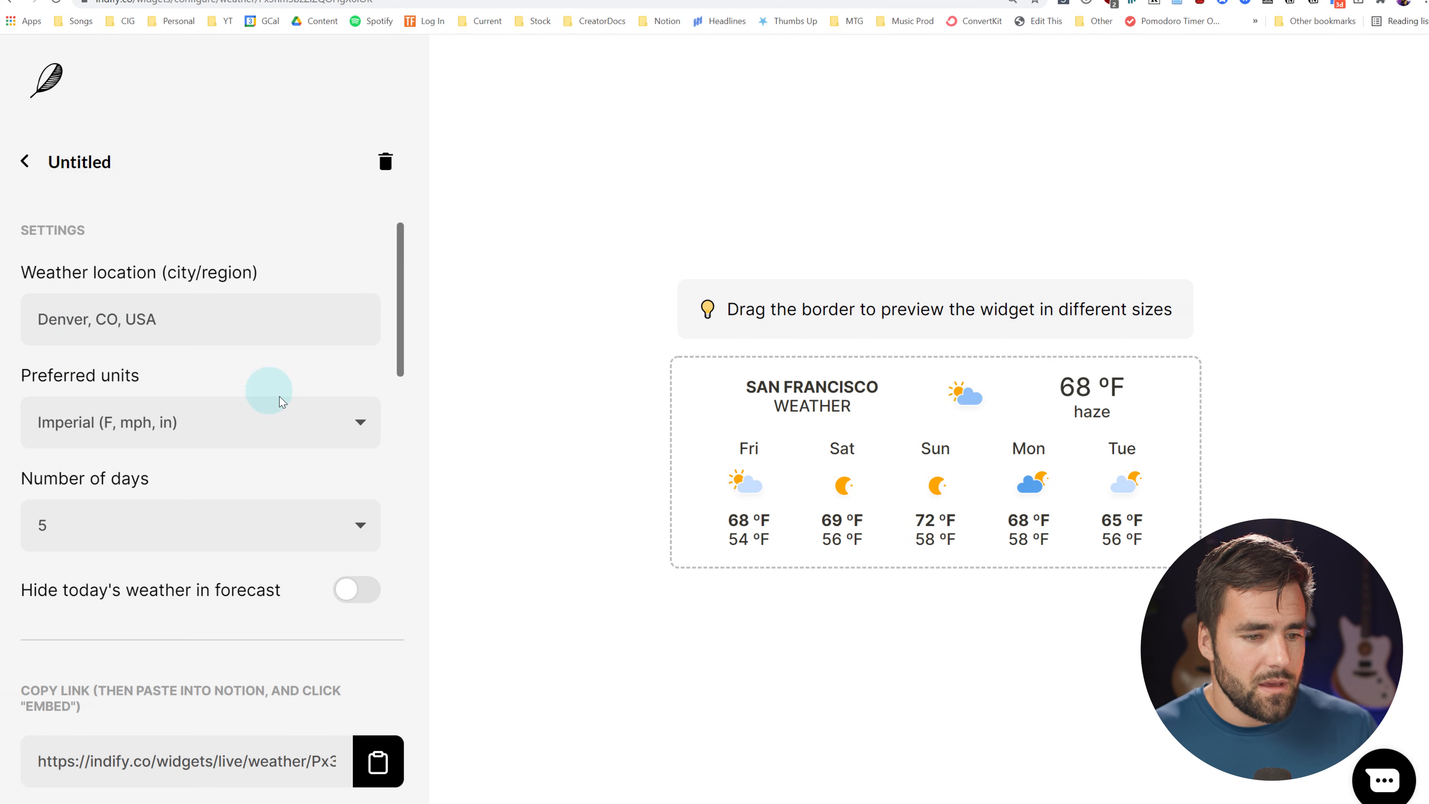
{"action": "scroll", "coordinate": [186, 366], "scroll_direction": "down", "scroll_amount": 1}
{"action": "left_click", "coordinate": [49, 455]}
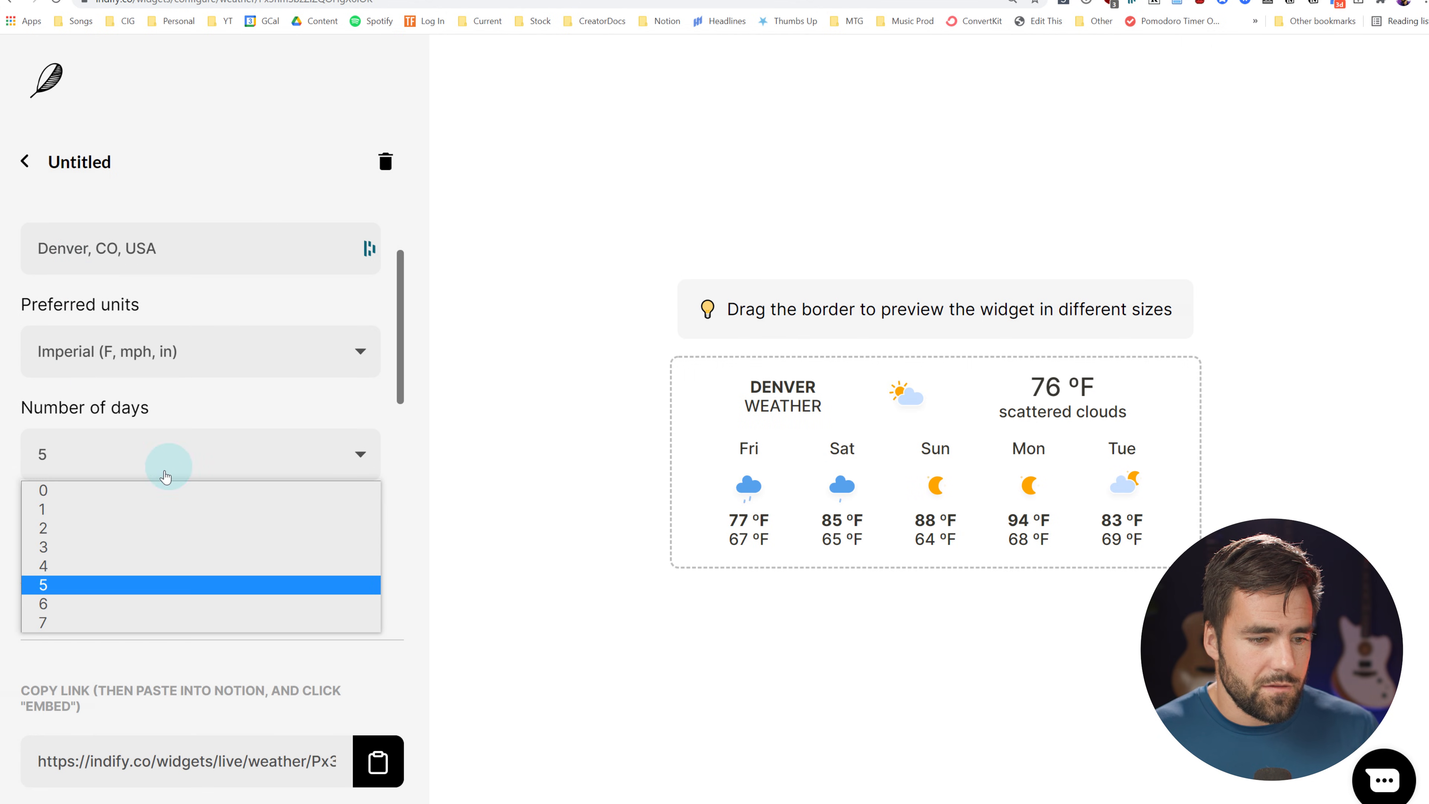
{"action": "left_click", "coordinate": [48, 526]}
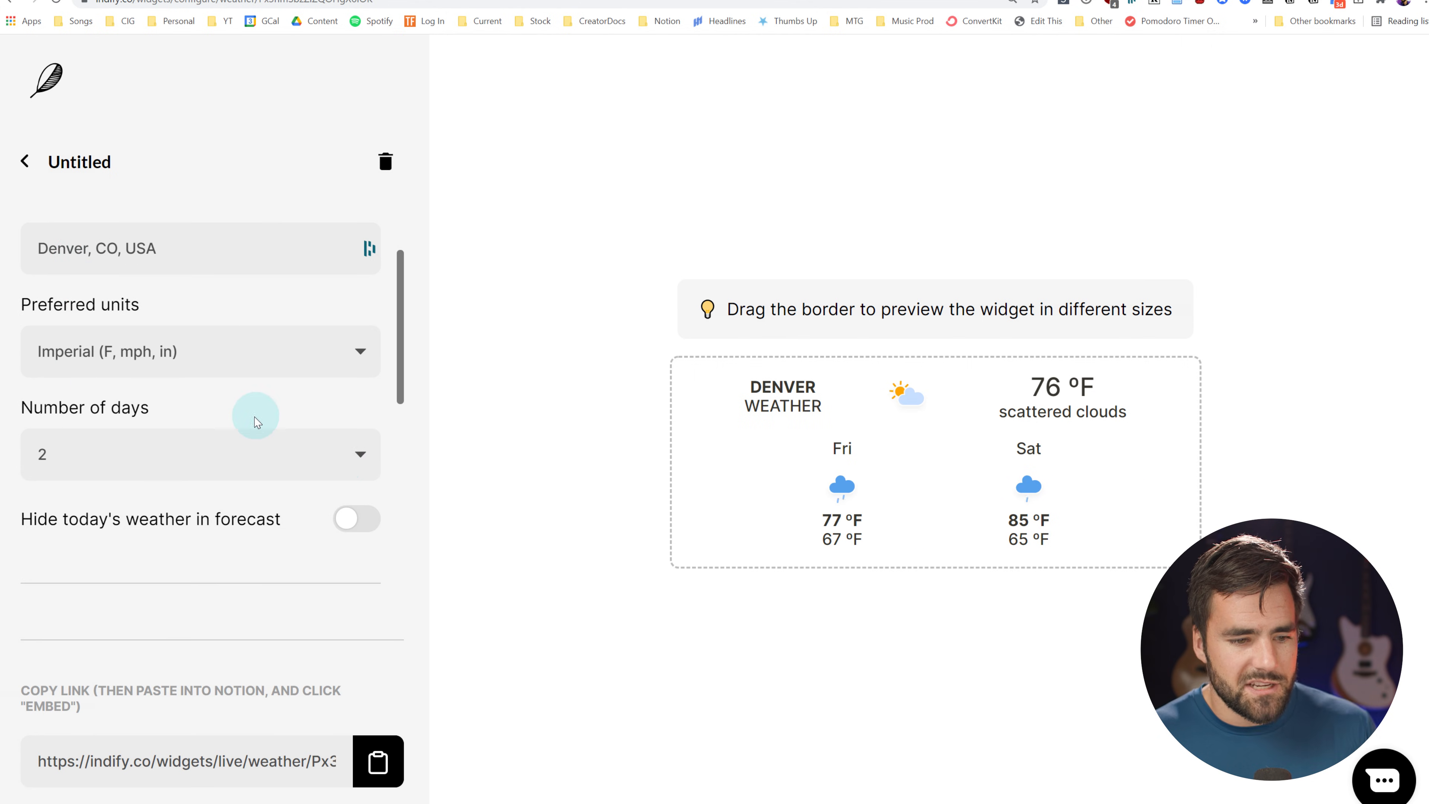
Preview the Denver widget at different widths and copy its embed link
{"action": "scroll", "coordinate": [209, 557], "scroll_direction": "down", "scroll_amount": 6}
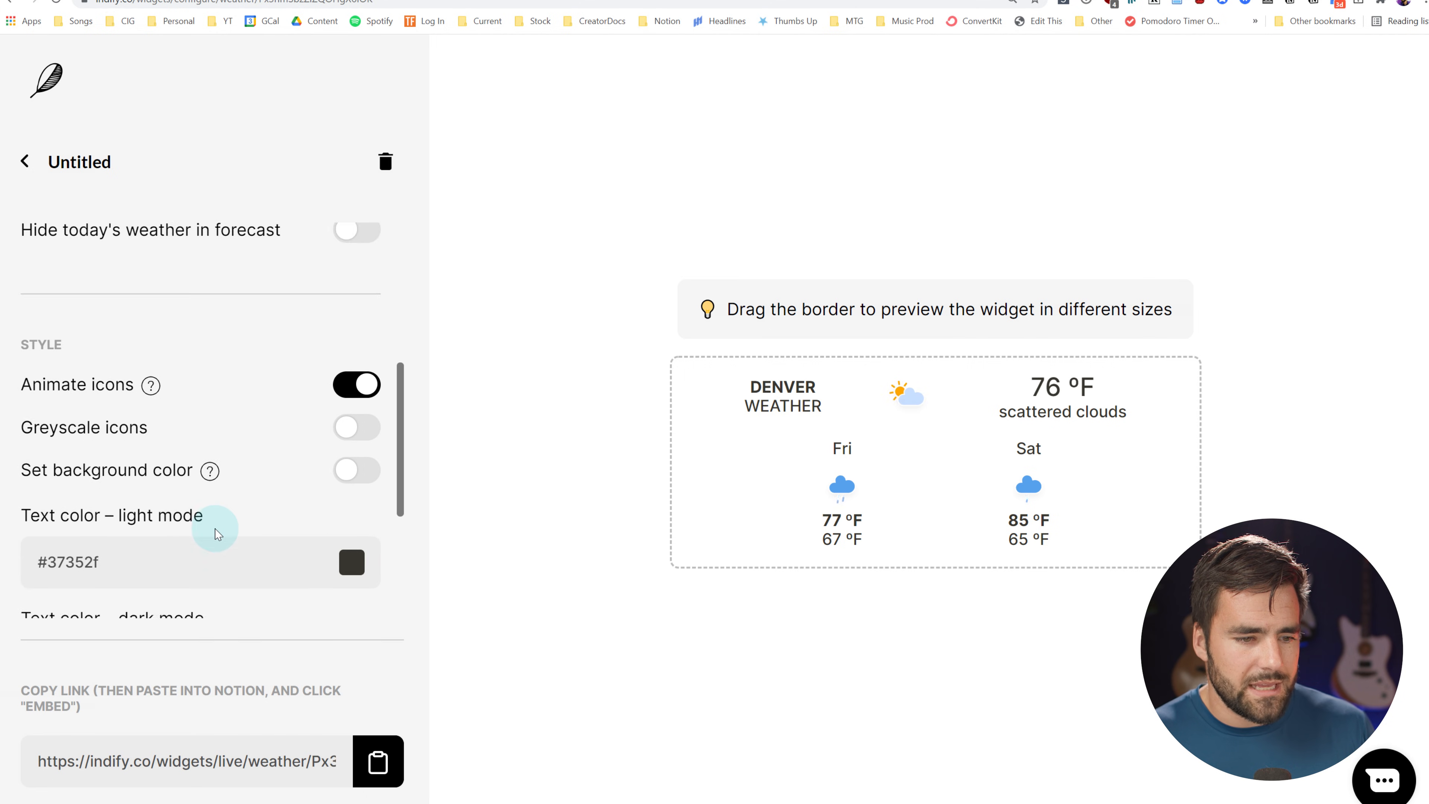
{"action": "scroll", "coordinate": [231, 421], "scroll_direction": "down", "scroll_amount": 4}
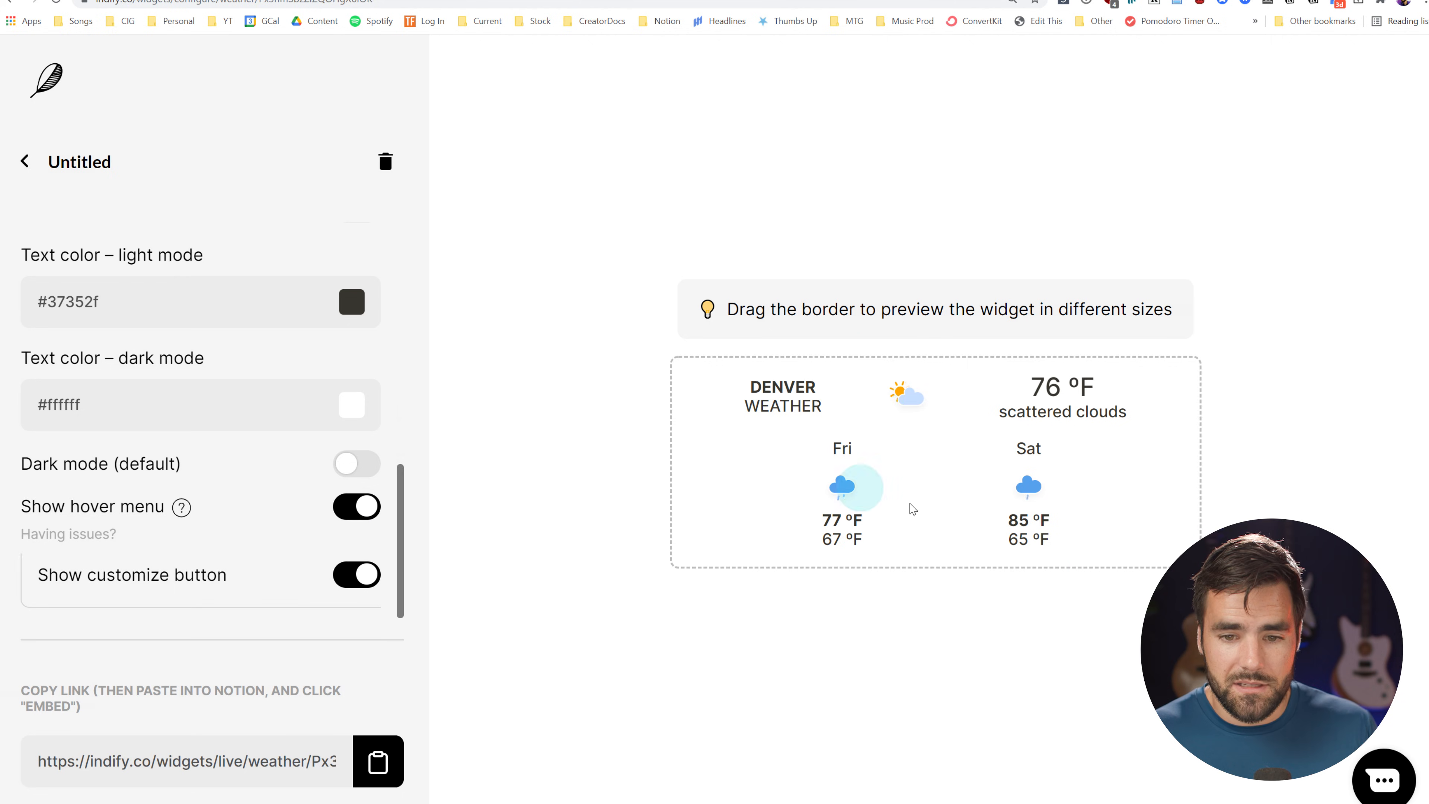
{"action": "mouse_move", "coordinate": [1203, 449]}
{"action": "left_mouse_down"}
{"action": "mouse_move", "coordinate": [1222, 449]}
{"action": "mouse_move", "coordinate": [1157, 452]}
{"action": "mouse_move", "coordinate": [1363, 441]}
{"action": "mouse_move", "coordinate": [1224, 450]}
{"action": "left_mouse_up"}
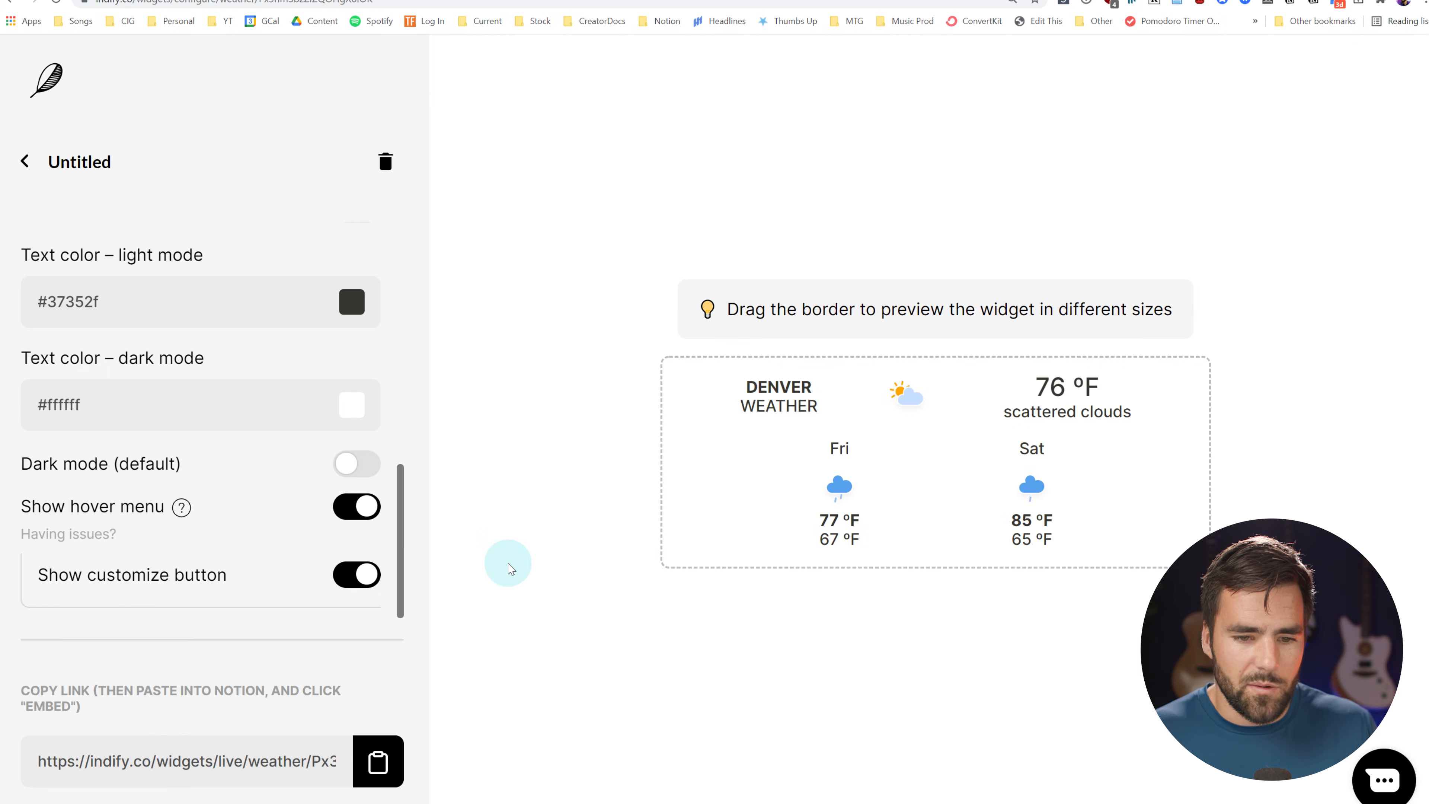
{"action": "left_click", "coordinate": [378, 776]}
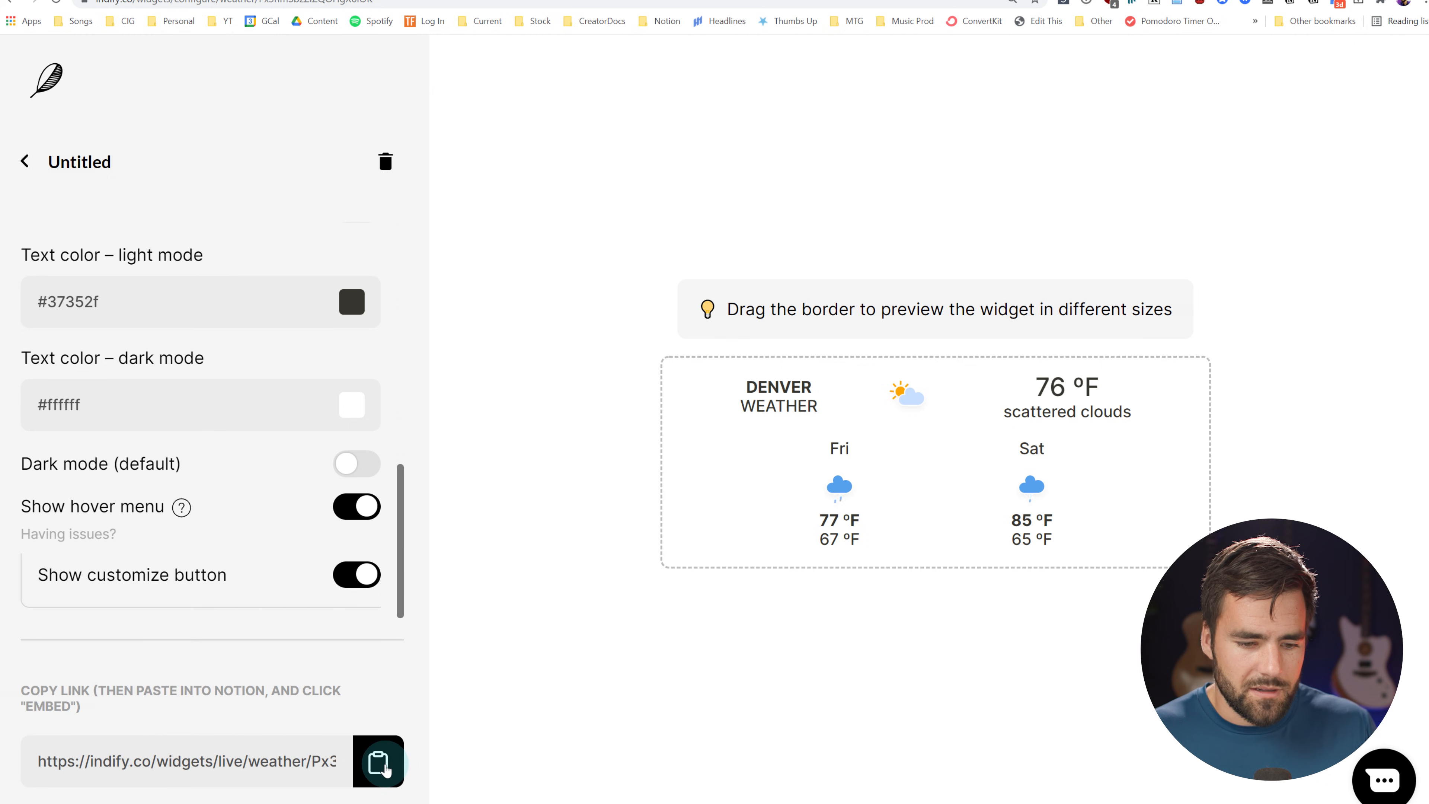
{"action": "left_click", "coordinate": [379, 773]}
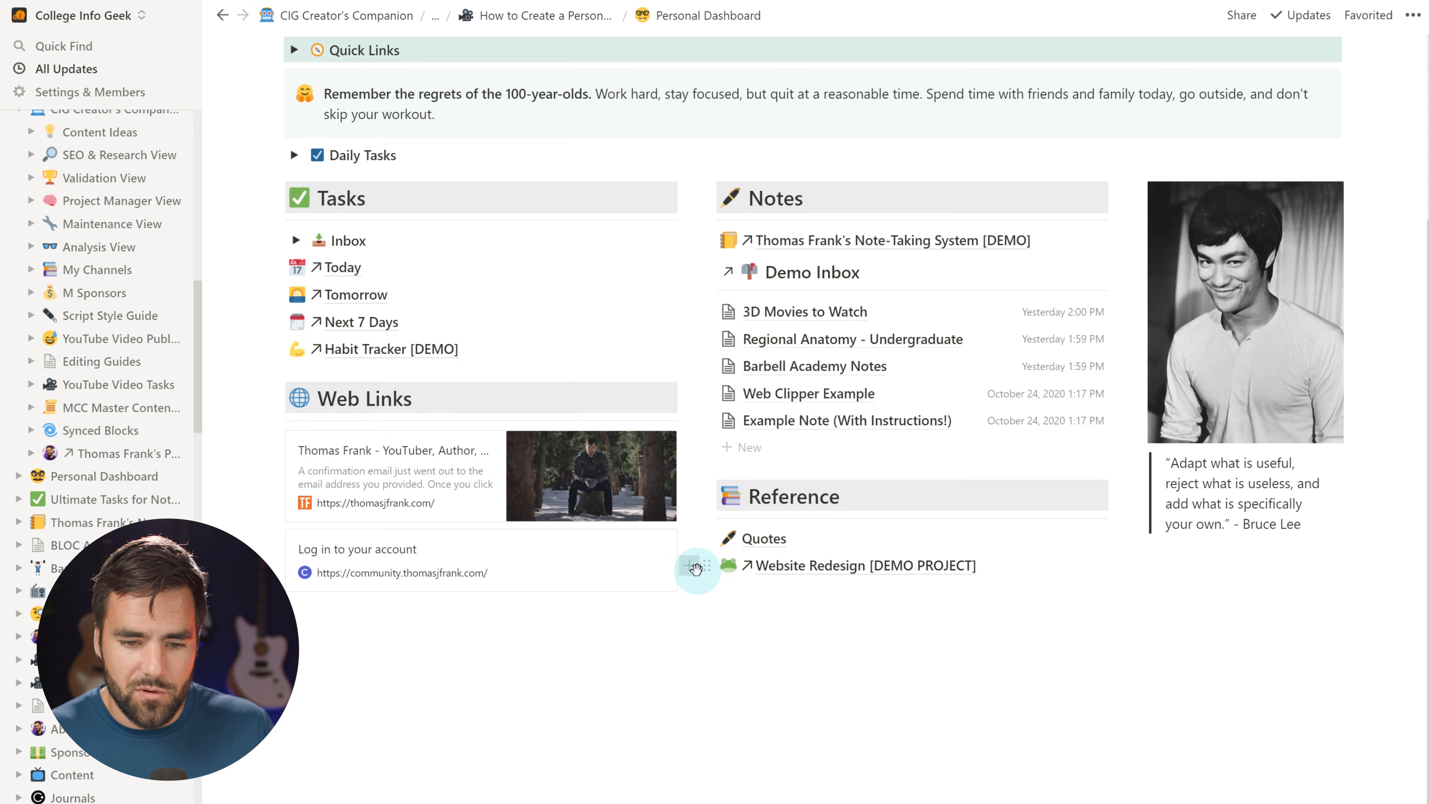
Paste the Denver weather link under the Reference list as an embed and widen it
{"action": "left_click", "coordinate": [697, 570]}
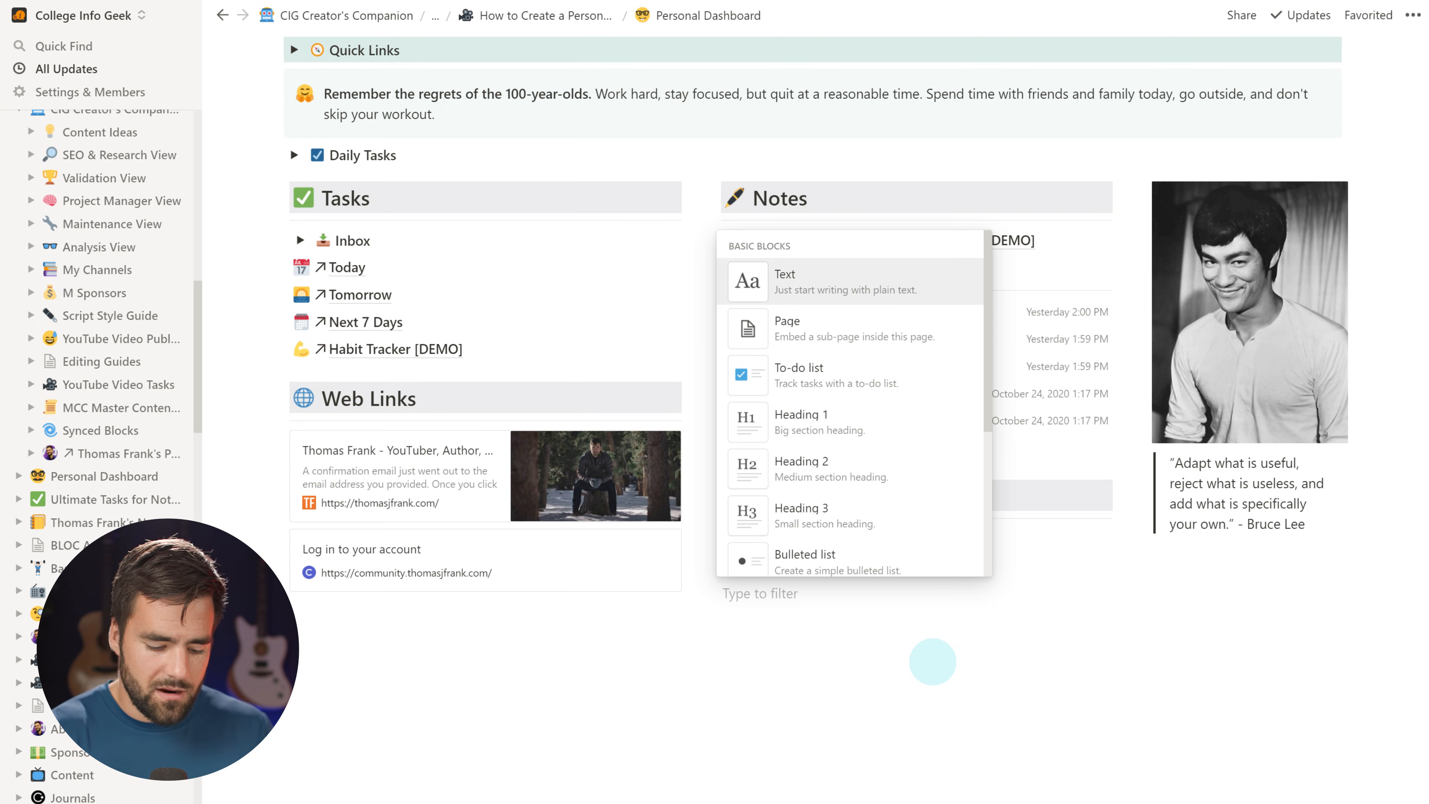
{"action": "key", "text": "ctrl+v"}
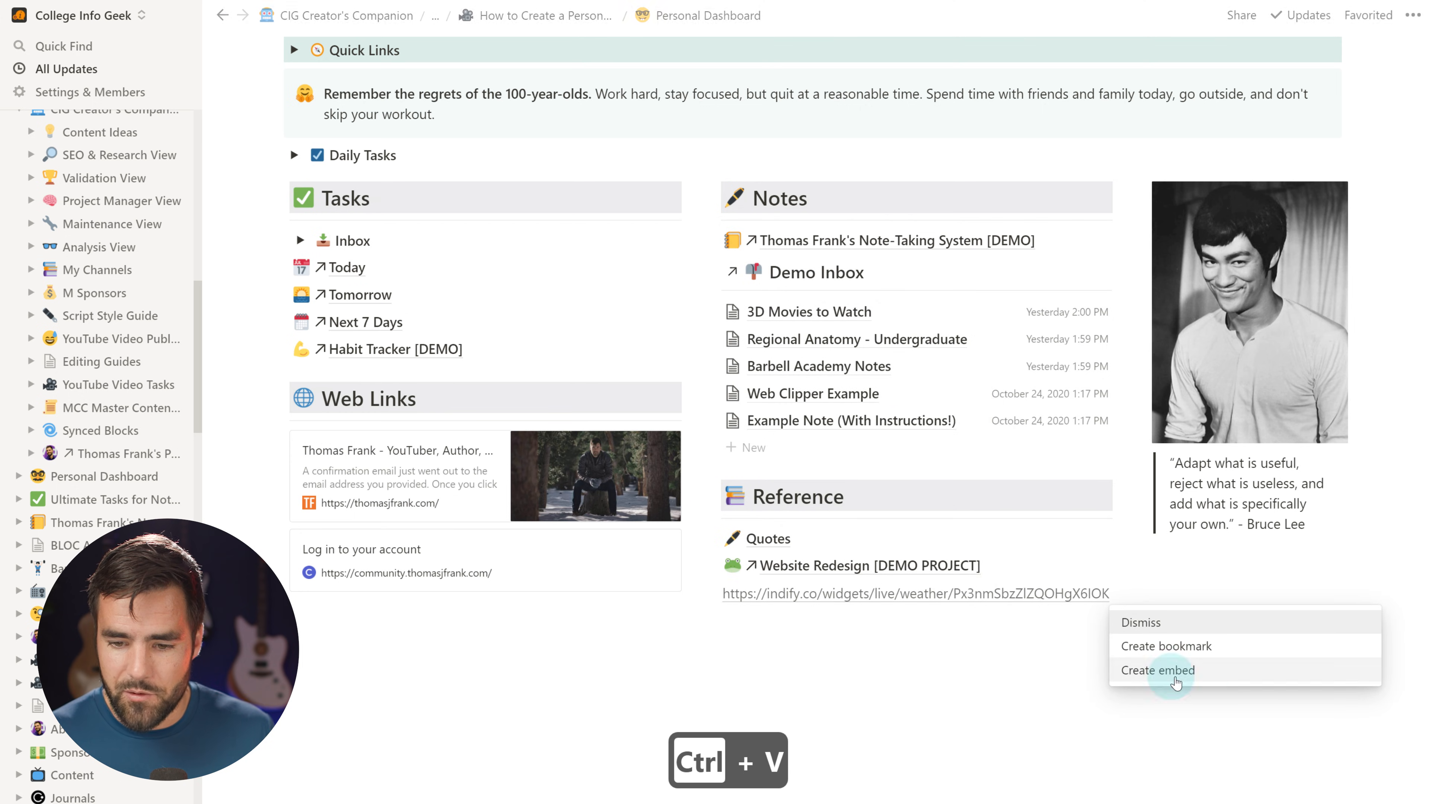
{"action": "left_click", "coordinate": [1222, 670]}
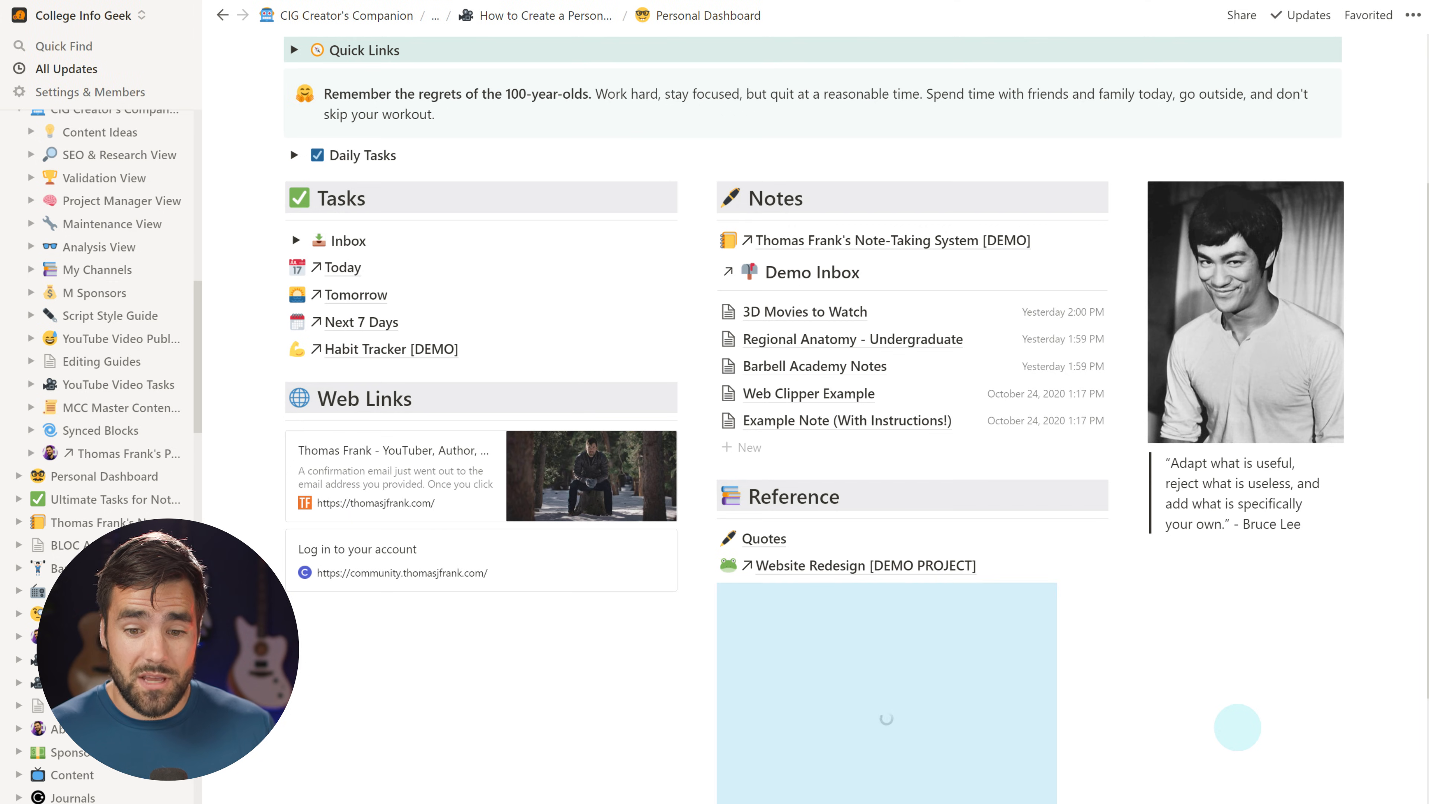
{"action": "scroll", "coordinate": [1238, 726], "scroll_direction": "down", "scroll_amount": 2}
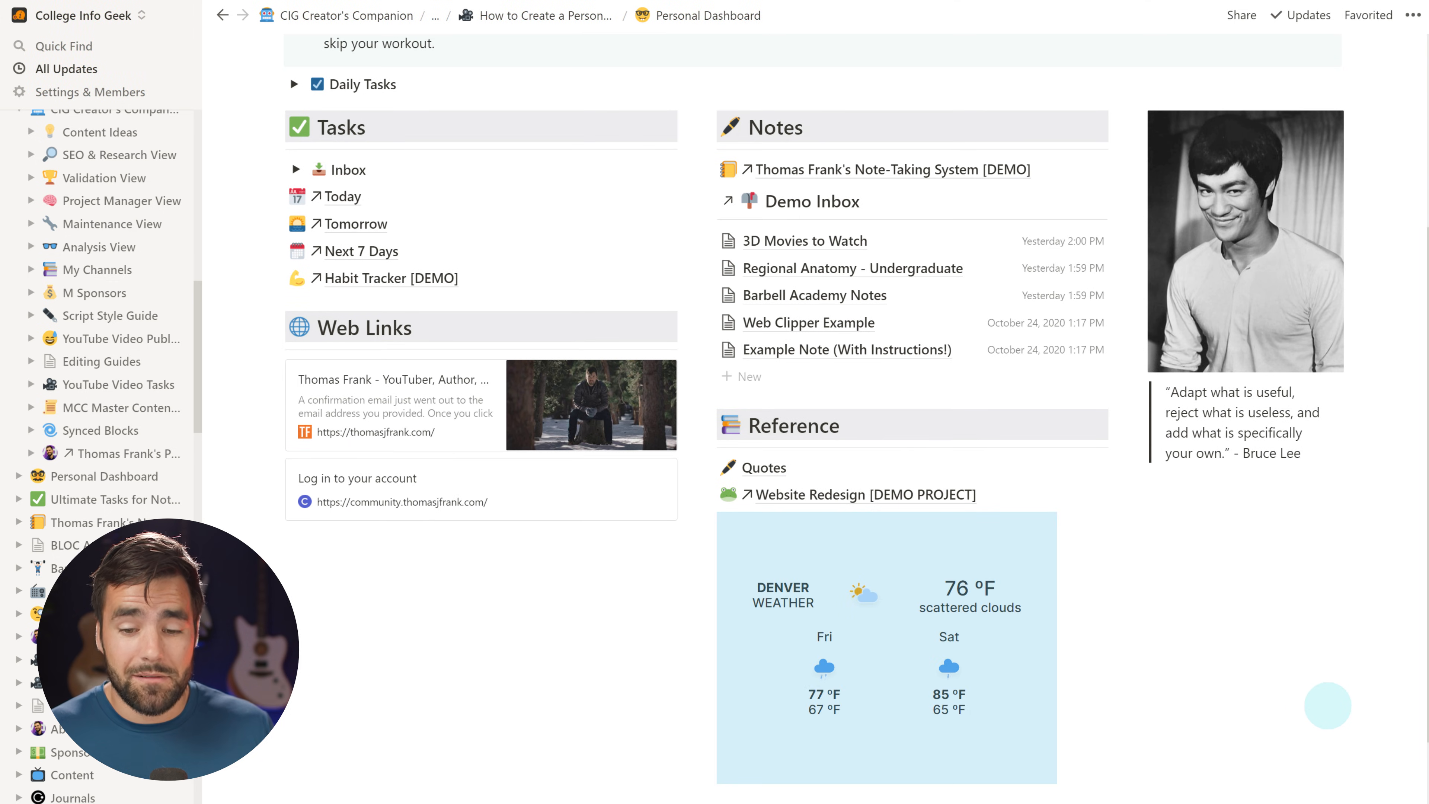
{"action": "left_click_drag", "start_coordinate": [1053, 642], "coordinate": [1123, 639]}
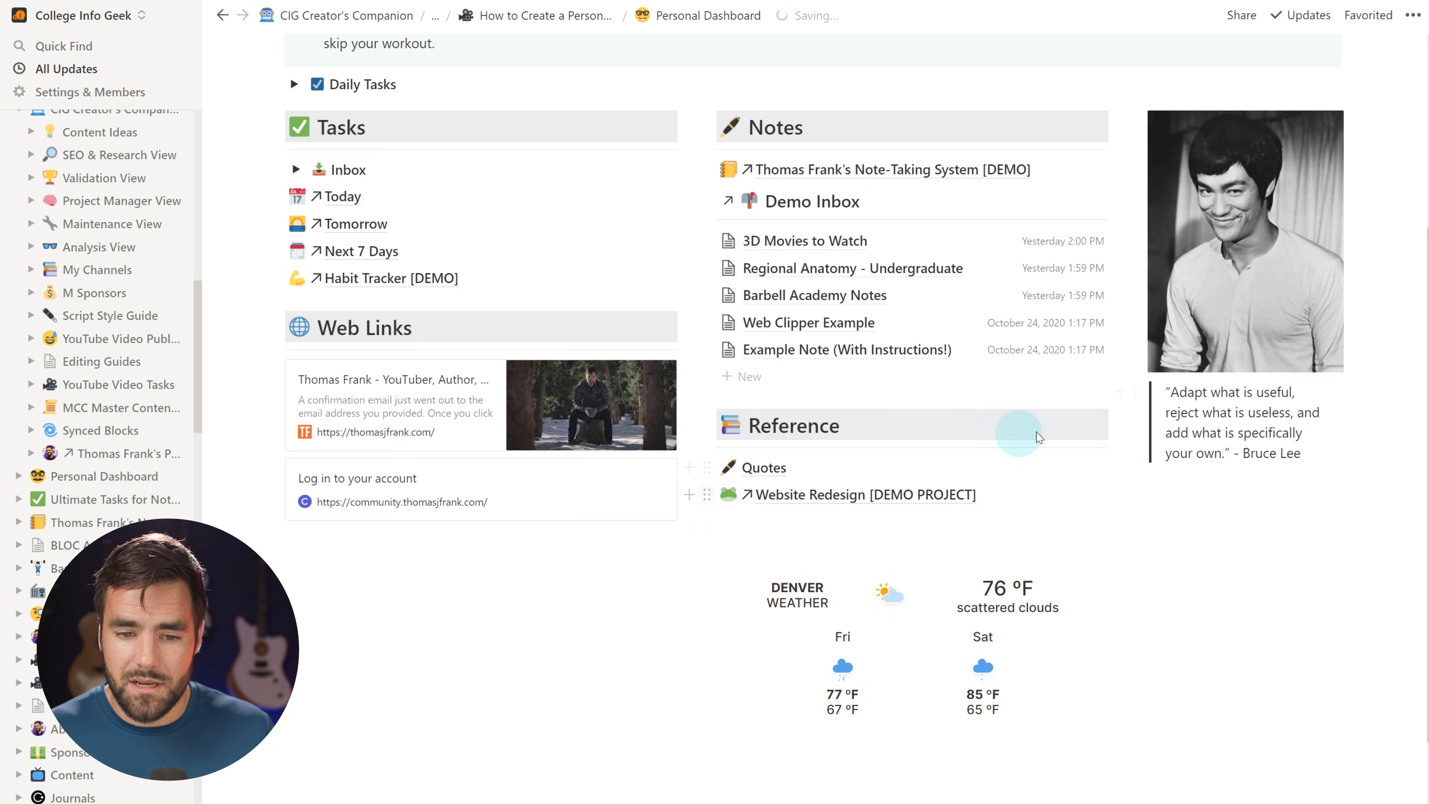
Drag the weather embed's bottom edge up to shorten it, and scroll back to the top
{"action": "left_click_drag", "start_coordinate": [924, 777], "coordinate": [926, 685]}
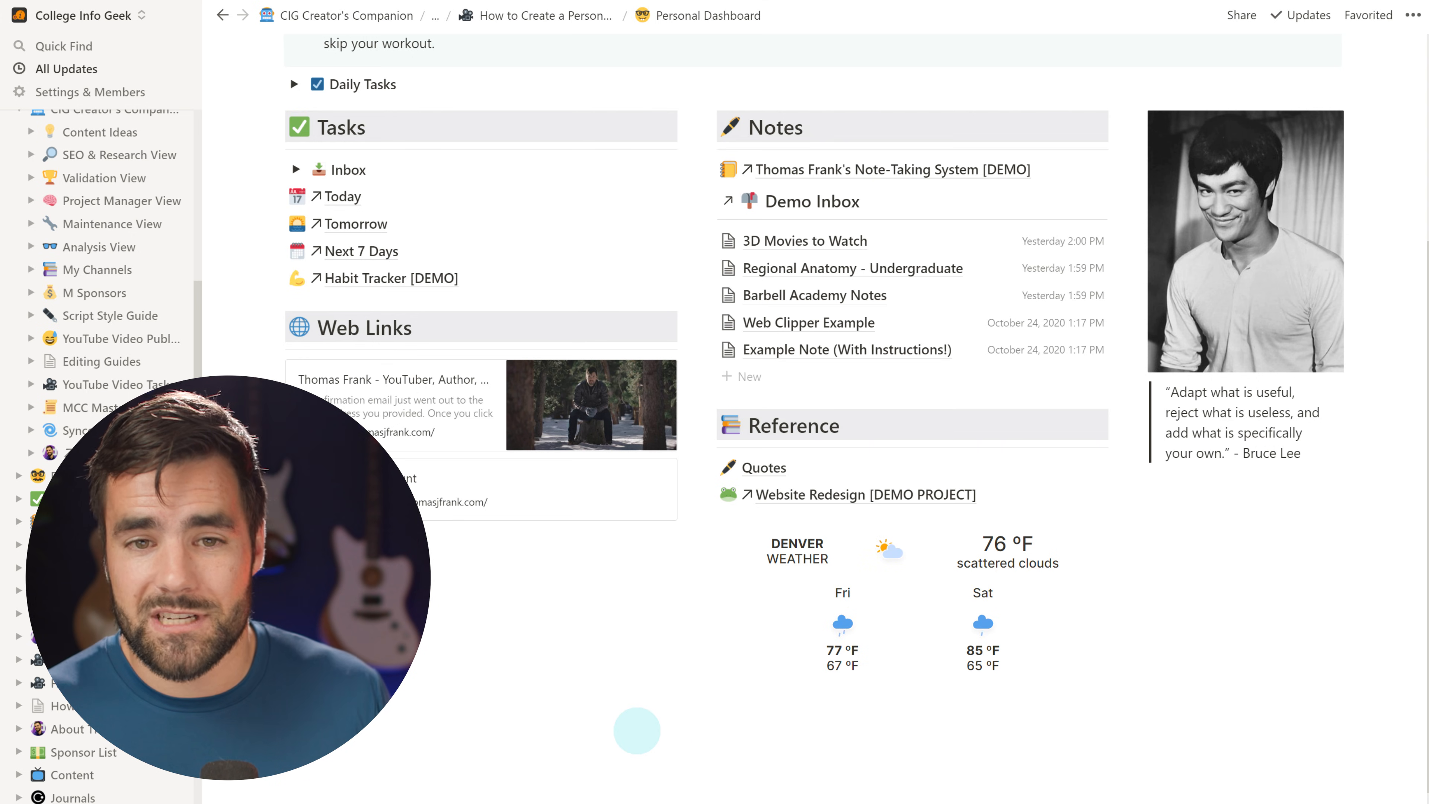
{"action": "scroll", "coordinate": [598, 720], "scroll_direction": "up", "scroll_amount": 4}
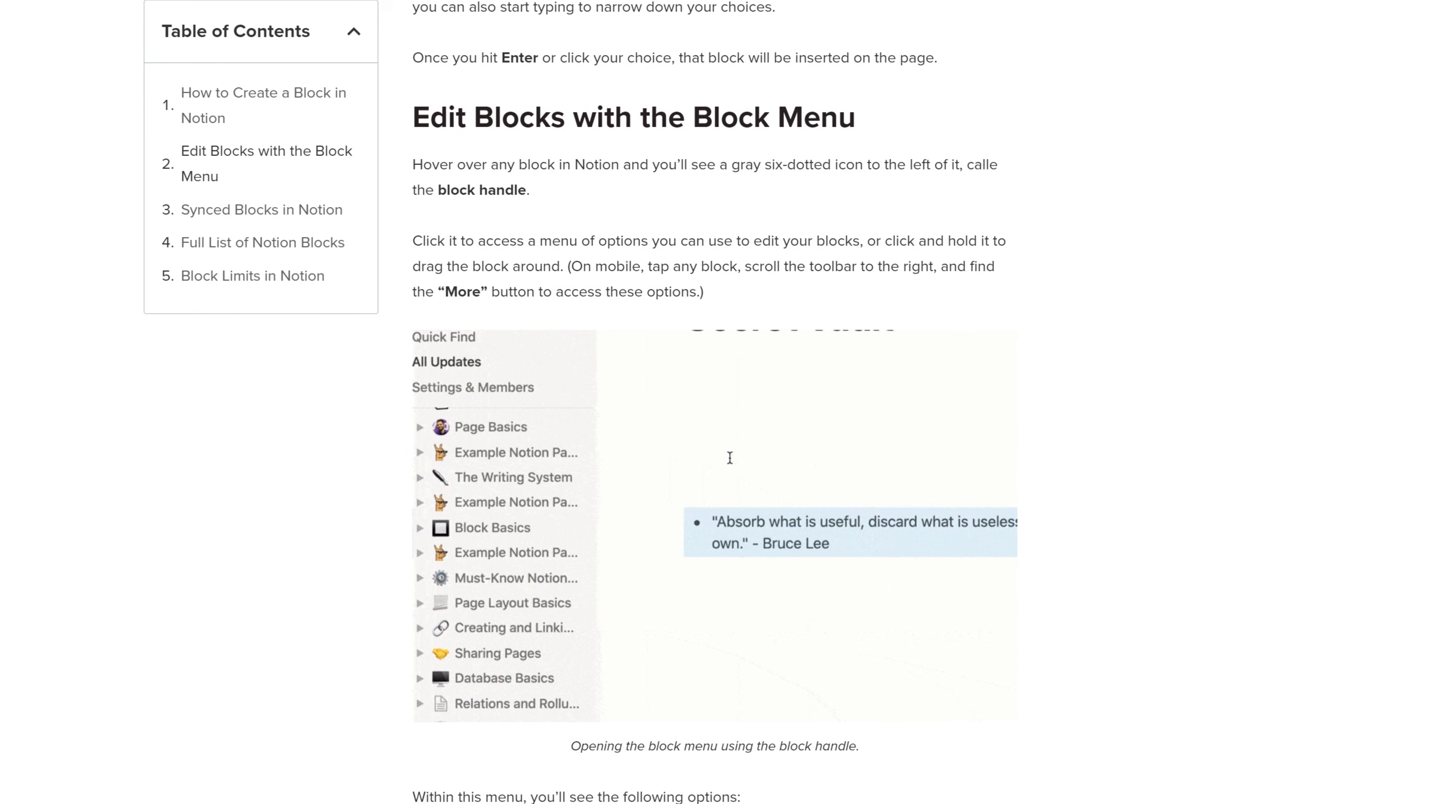
Scroll the Notion block-basics article down to the 'Edit Blocks with the Block Menu' section
{"action": "scroll", "coordinate": [715, 428], "scroll_direction": "down", "scroll_amount": 1}
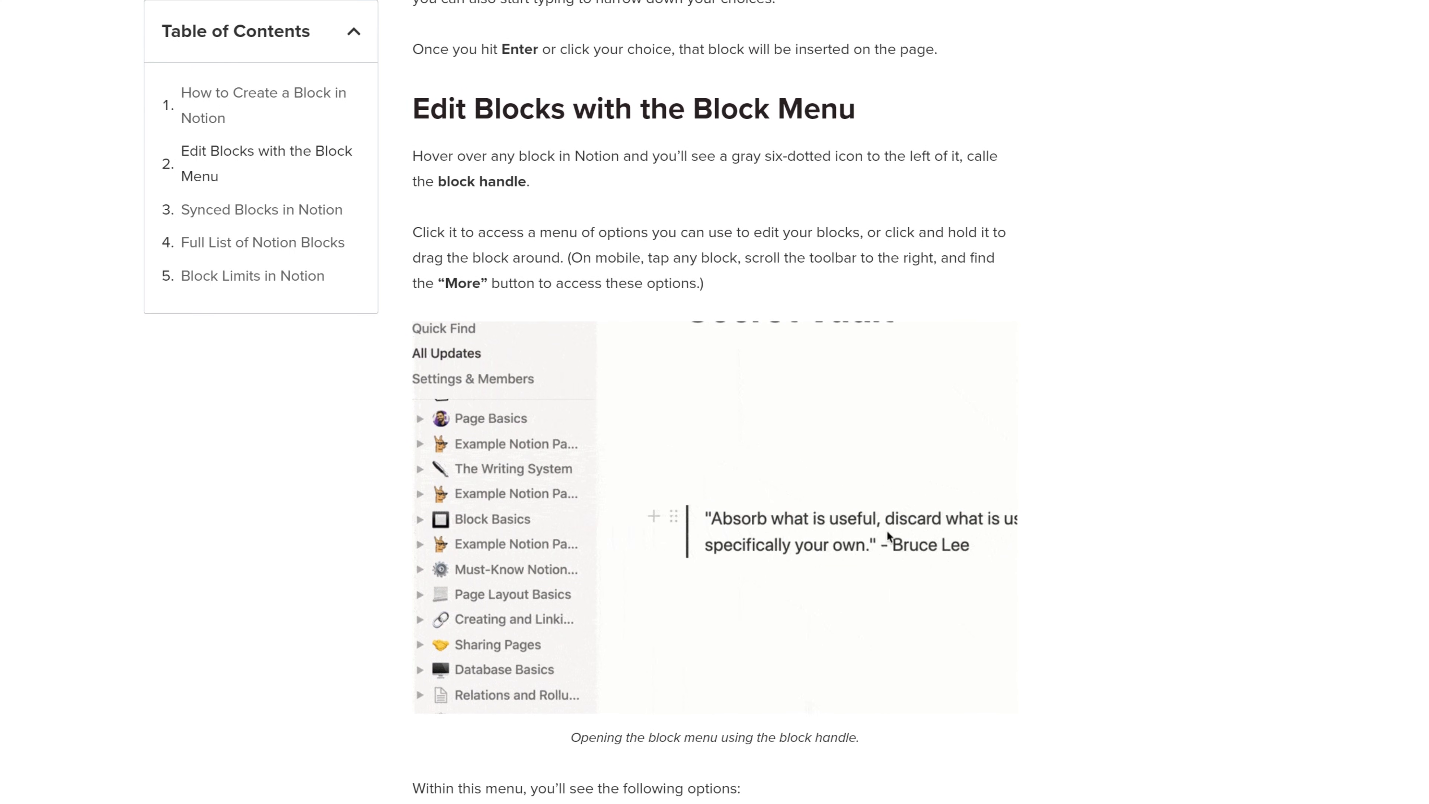
{"action": "scroll", "coordinate": [715, 428], "scroll_direction": "down", "scroll_amount": 1}
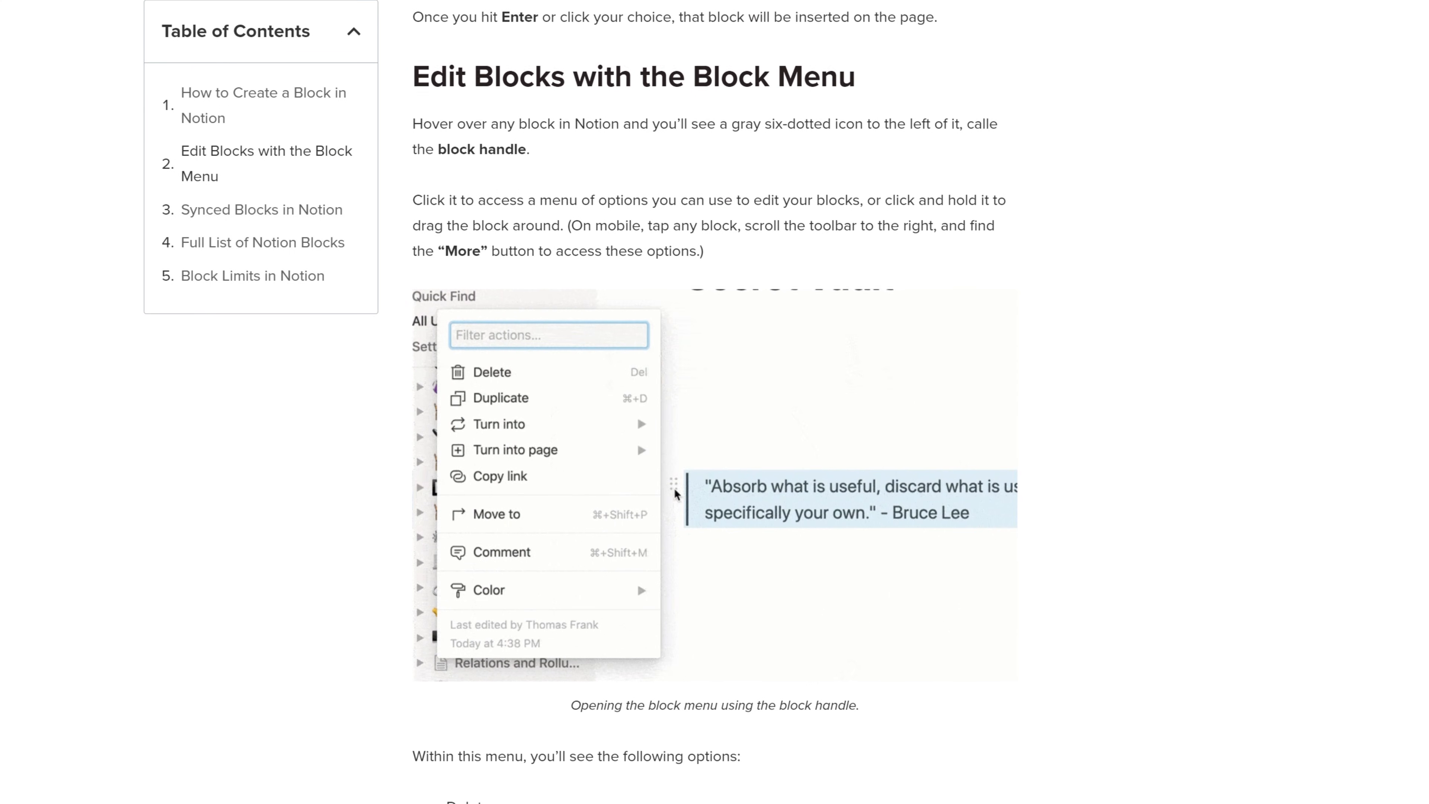